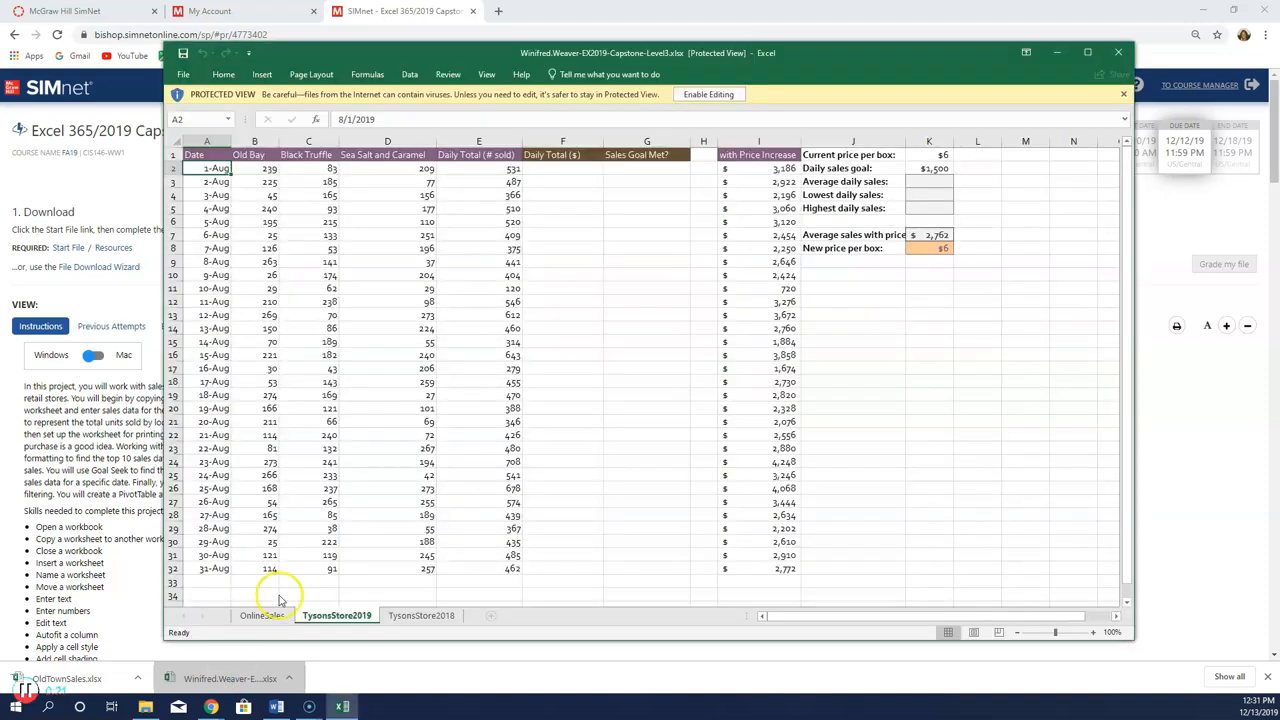
Enable editing in the downloaded EX2019 Capstone Level3 workbook and in OldTownSales.xlsx.
left_click(705, 94)
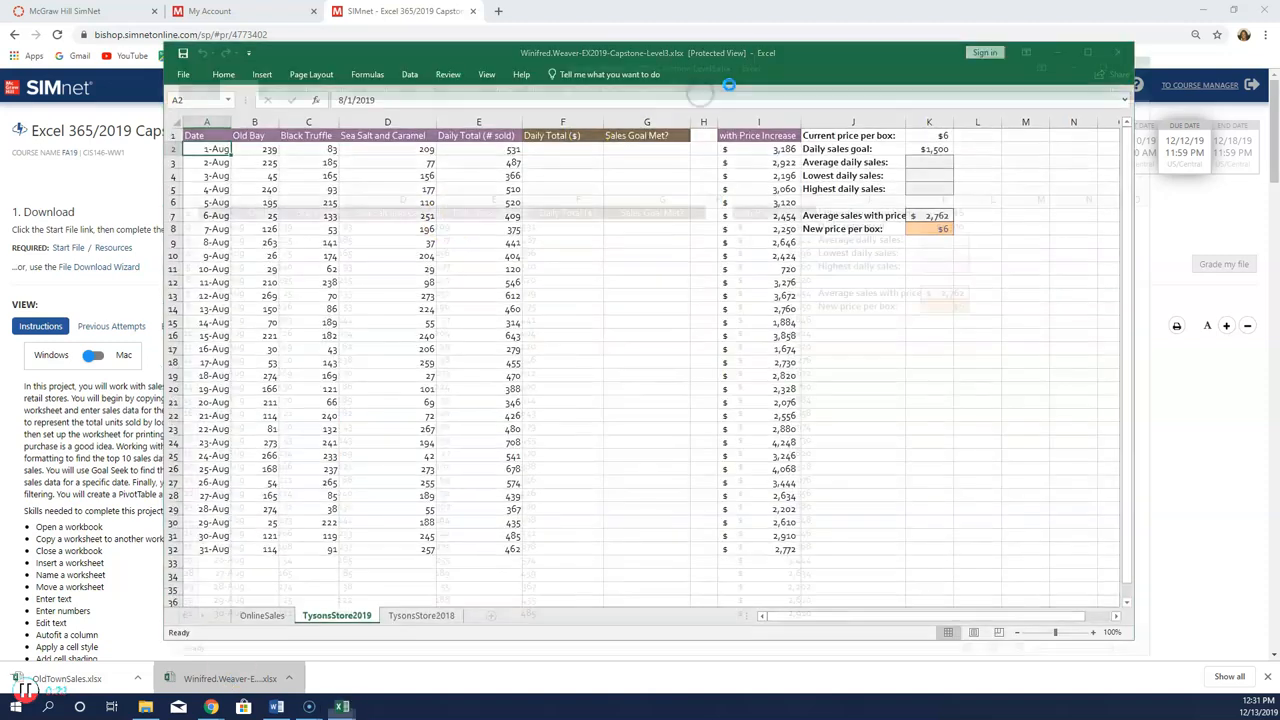
left_click(1092, 54)
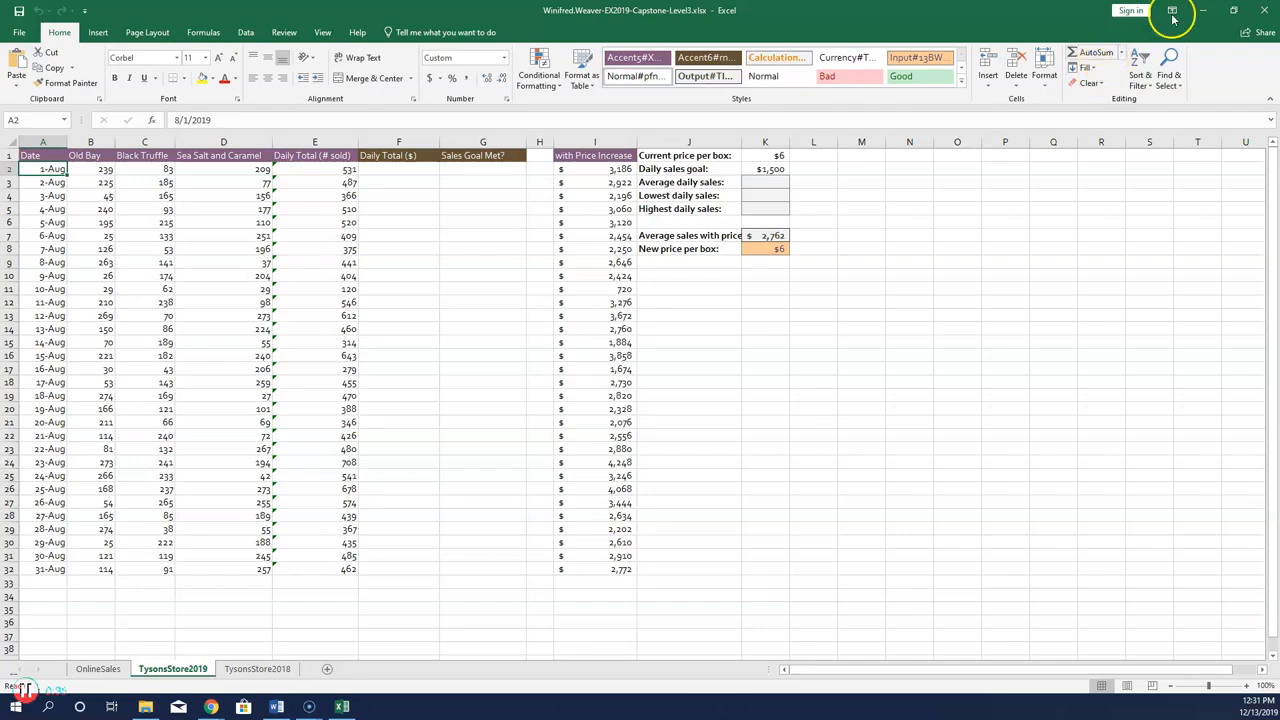
left_click(1203, 10)
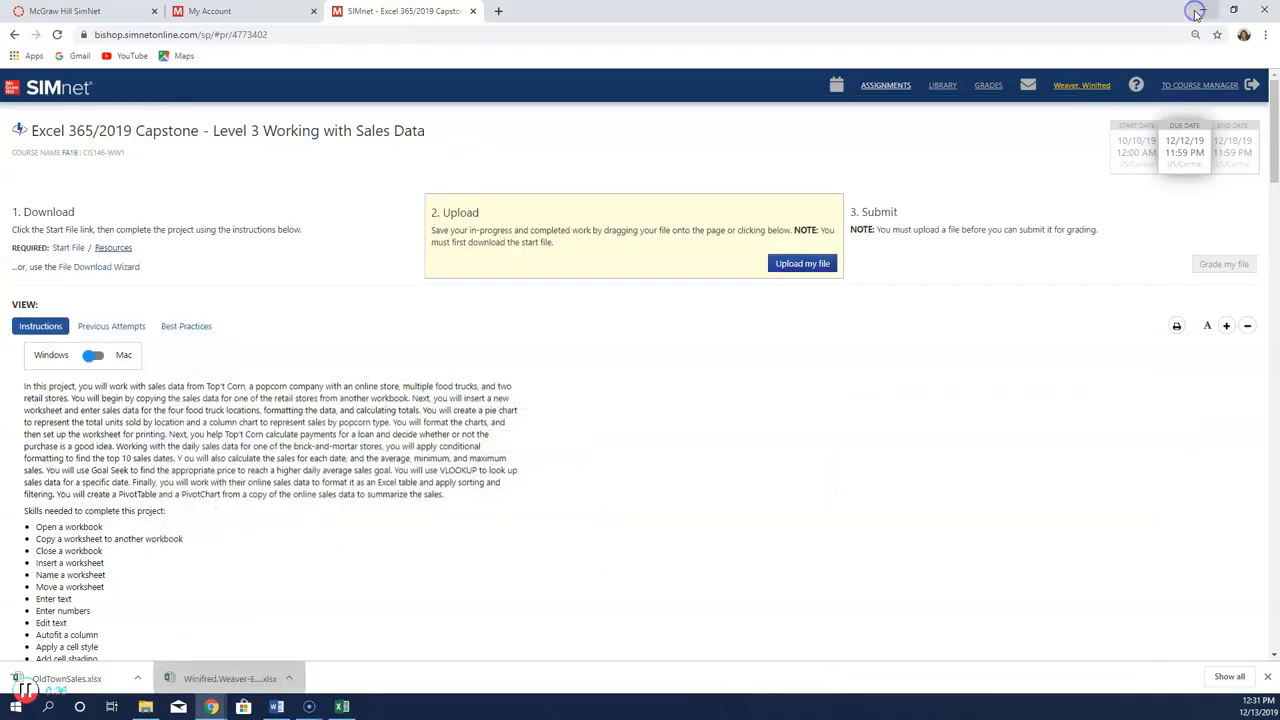
left_click(110, 679)
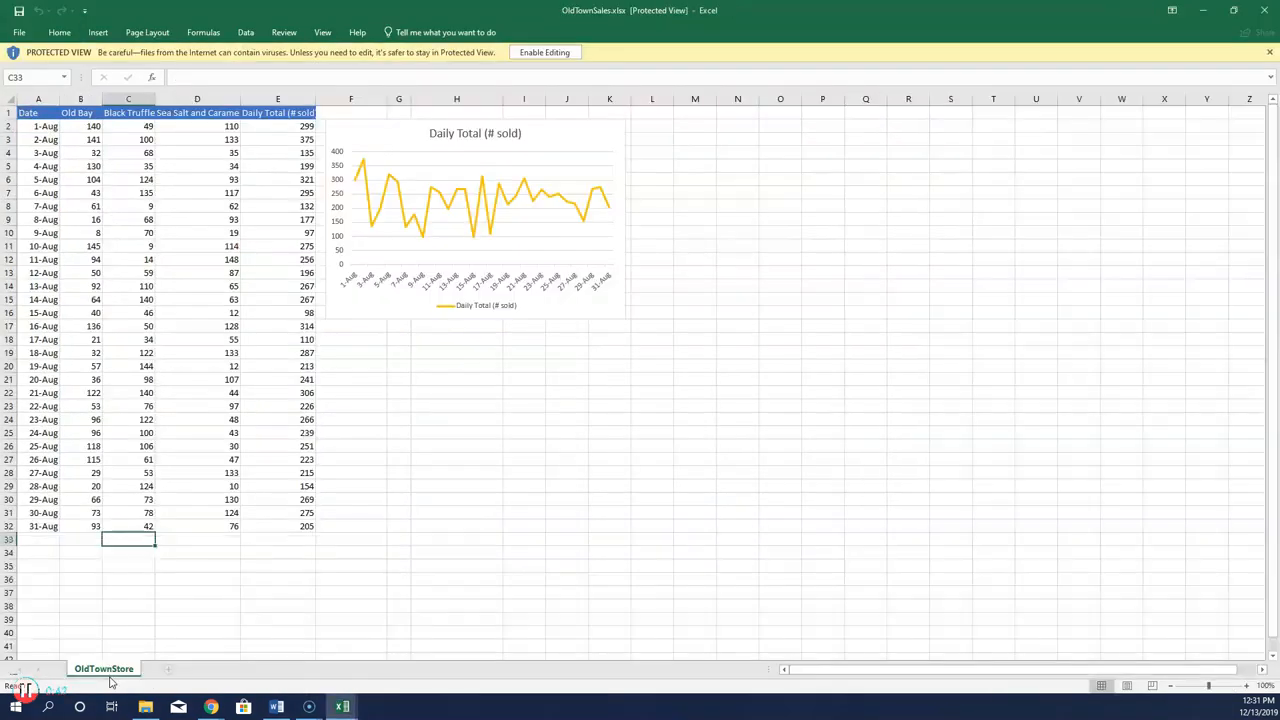
left_click(568, 52)
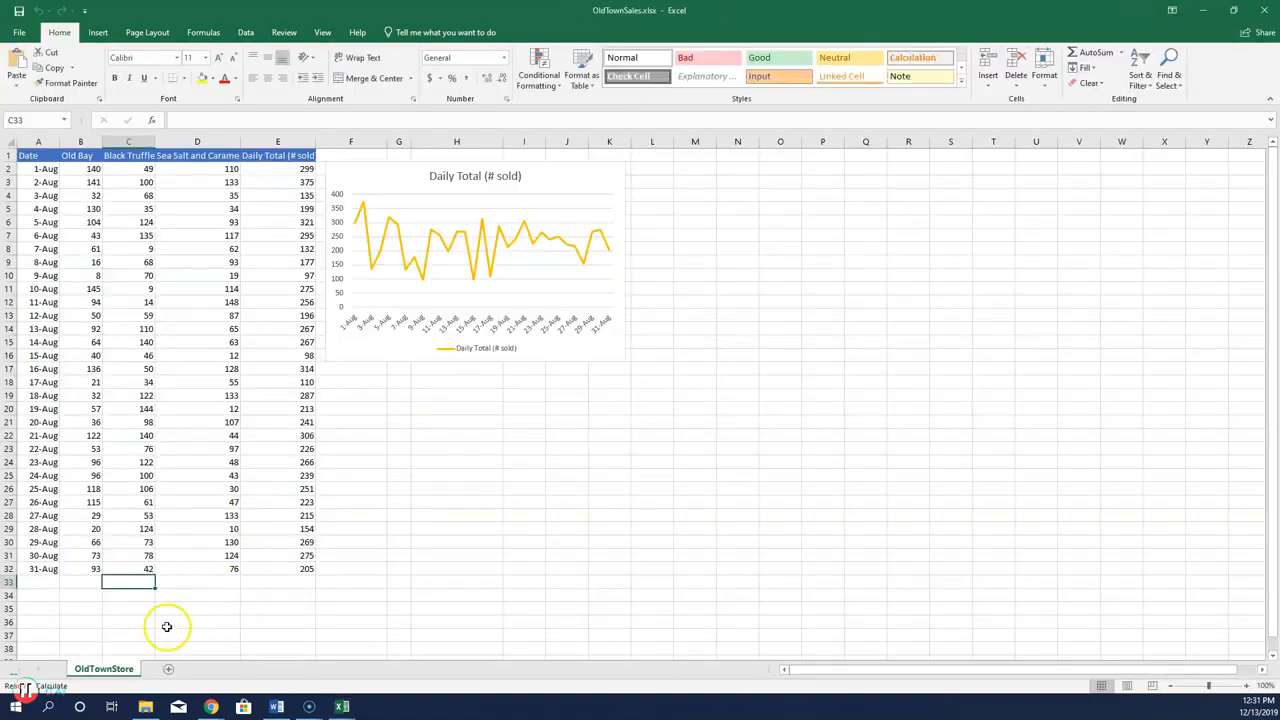
Copy the OldTownStore sheet from OldTownSales.xlsx into the Capstone Level3 workbook, placed after all its existing sheets.
right_click(122, 669)
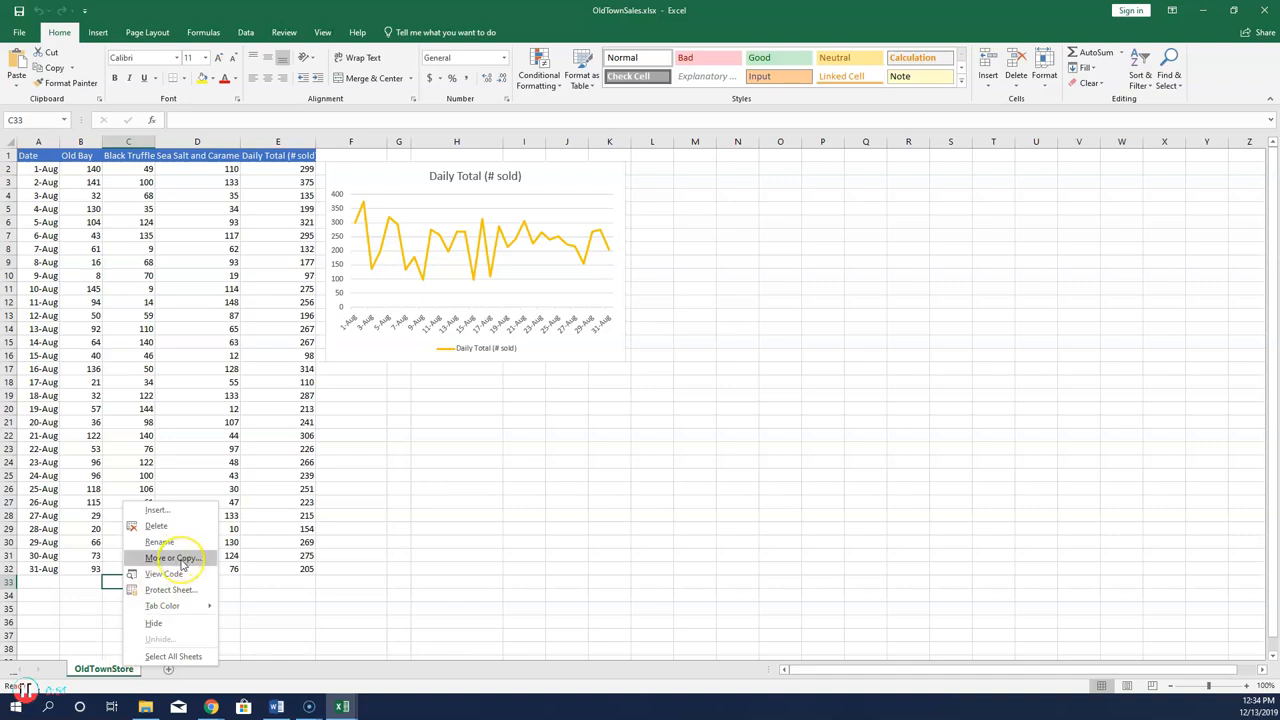
left_click(183, 560)
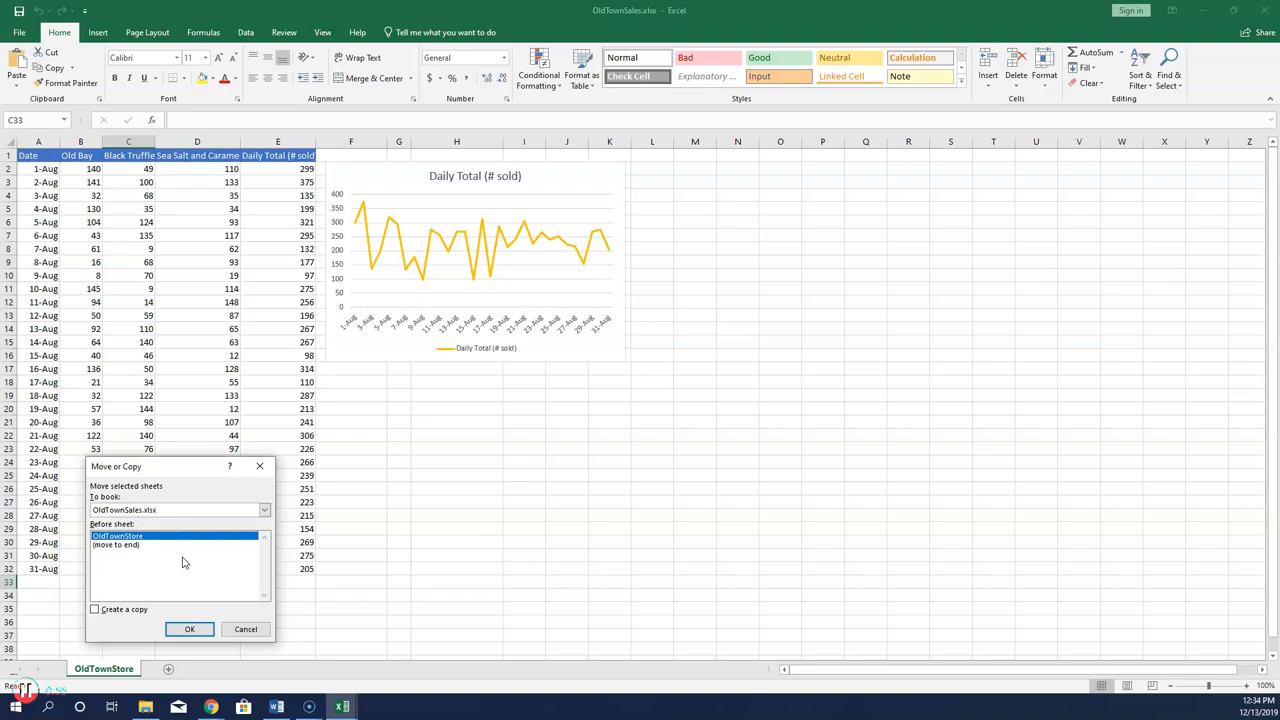
left_click(96, 610)
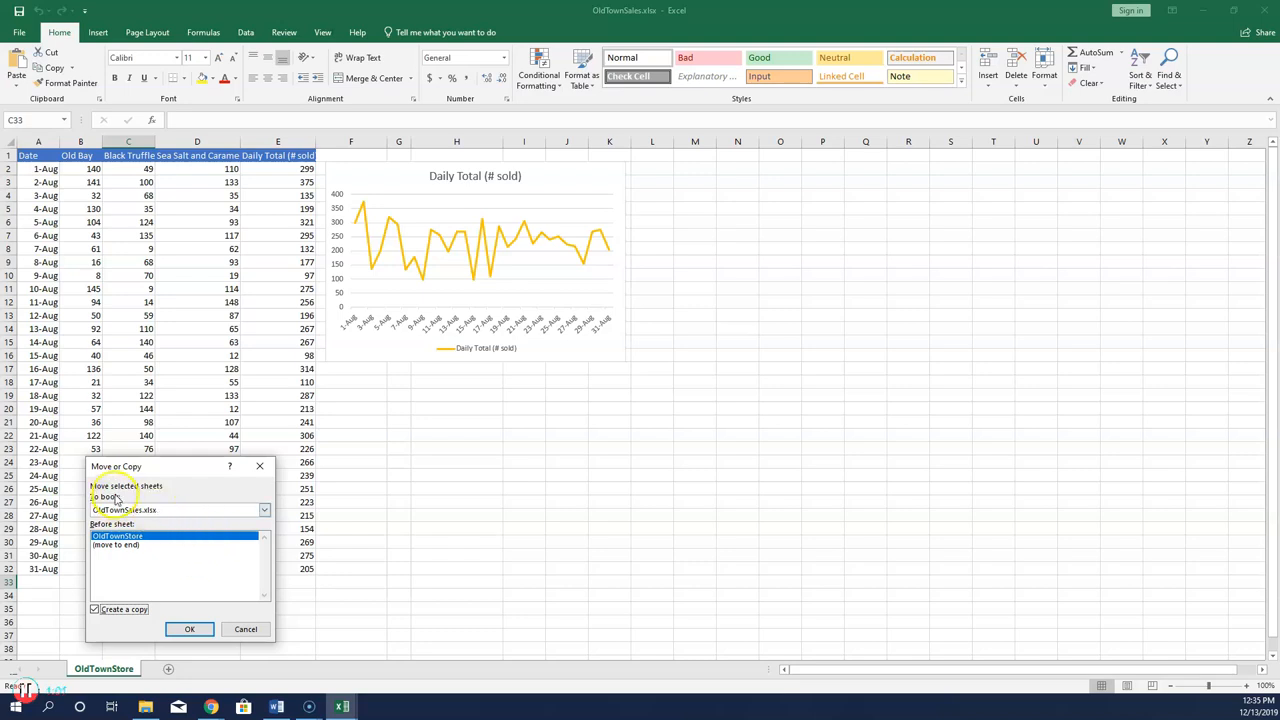
left_click(262, 512)
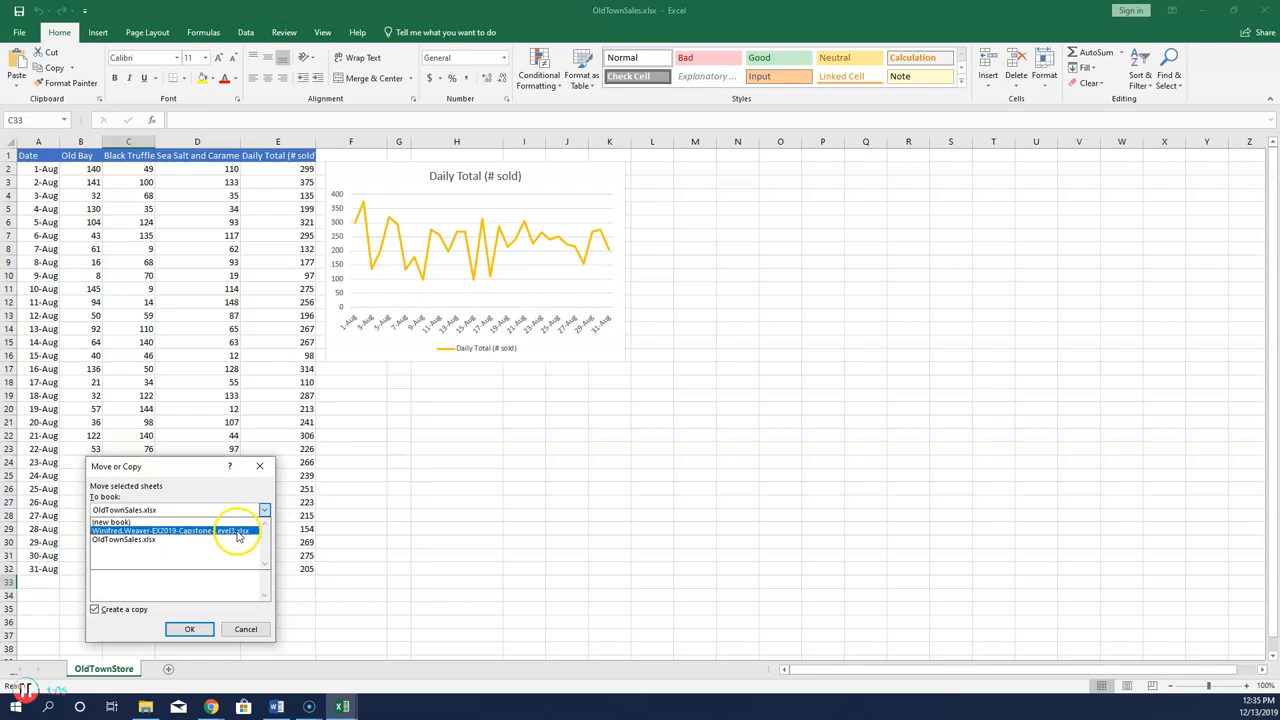
left_click(238, 531)
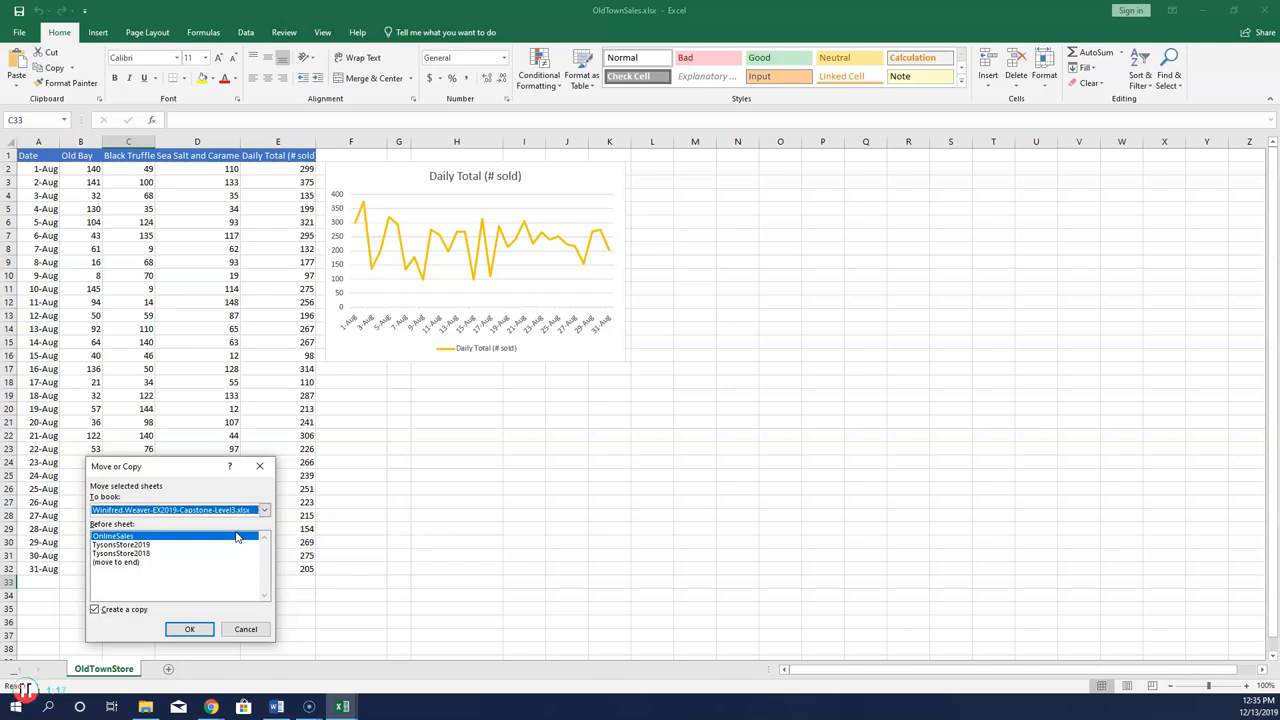
left_click(136, 562)
left_click(190, 630)
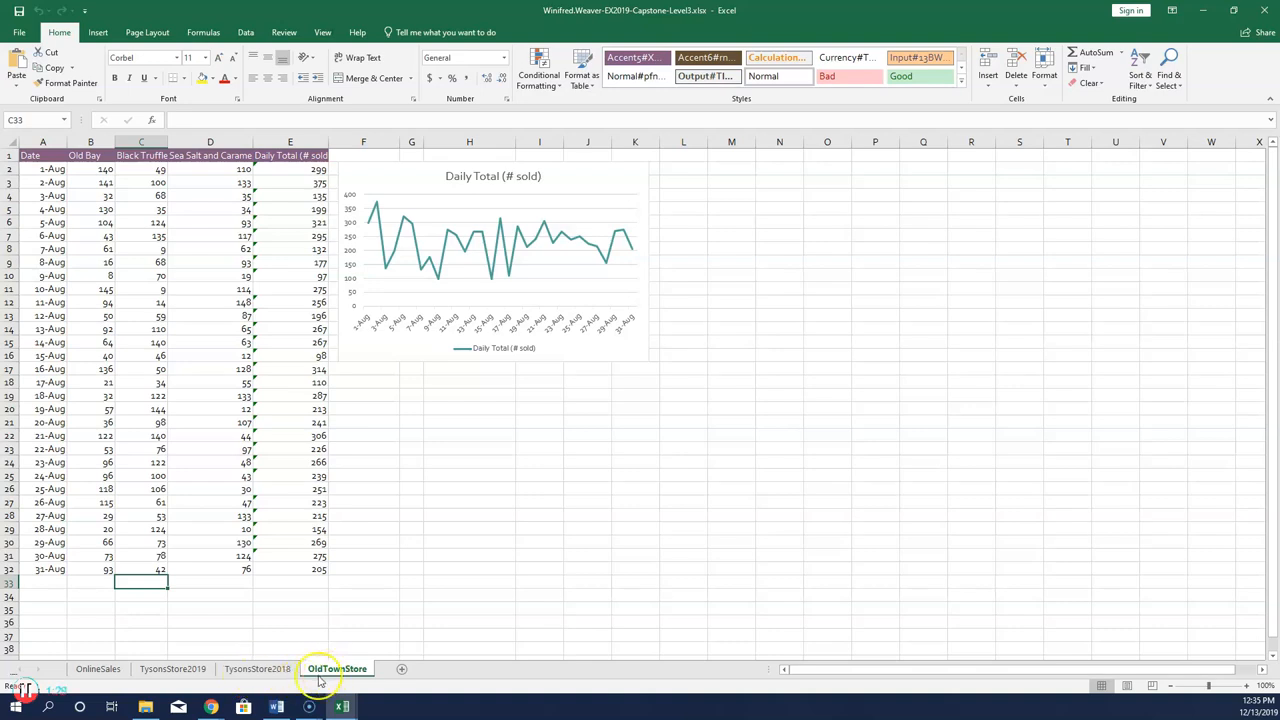
Close OldTownSales.xlsx and return to the Capstone Level3 workbook in Excel.
left_click(1202, 10)
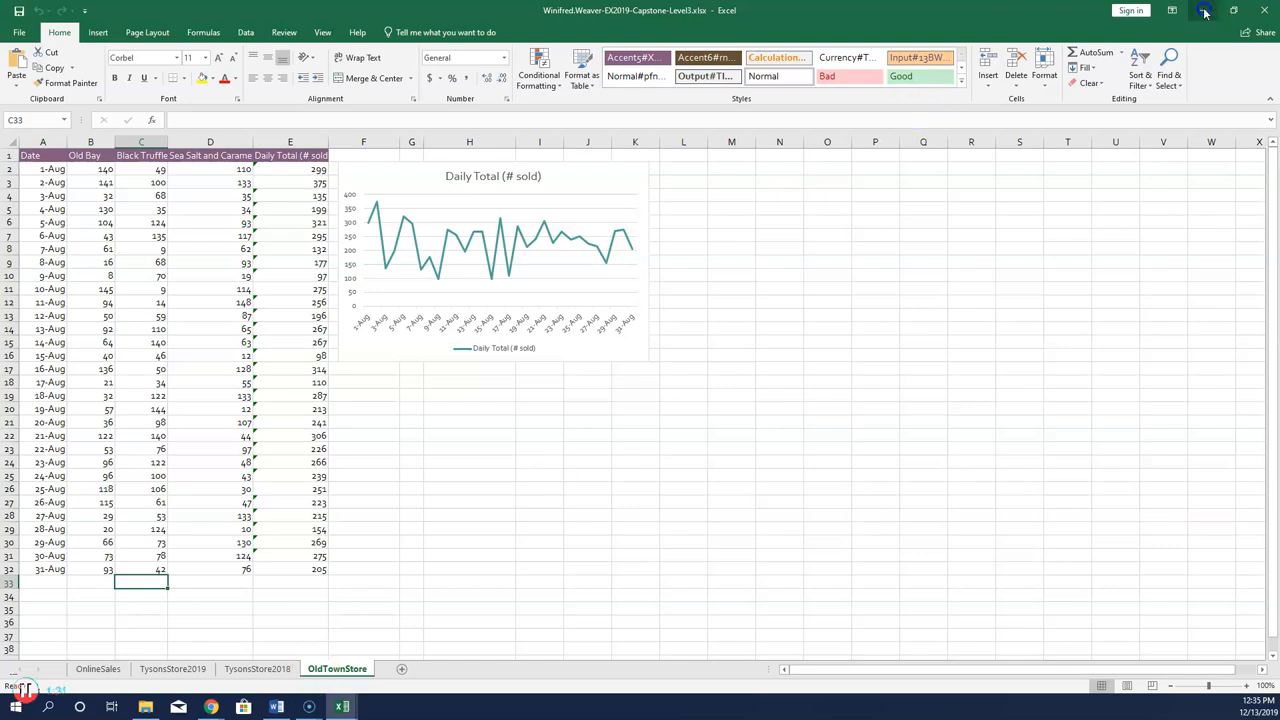
left_click(1264, 10)
left_click(650, 368)
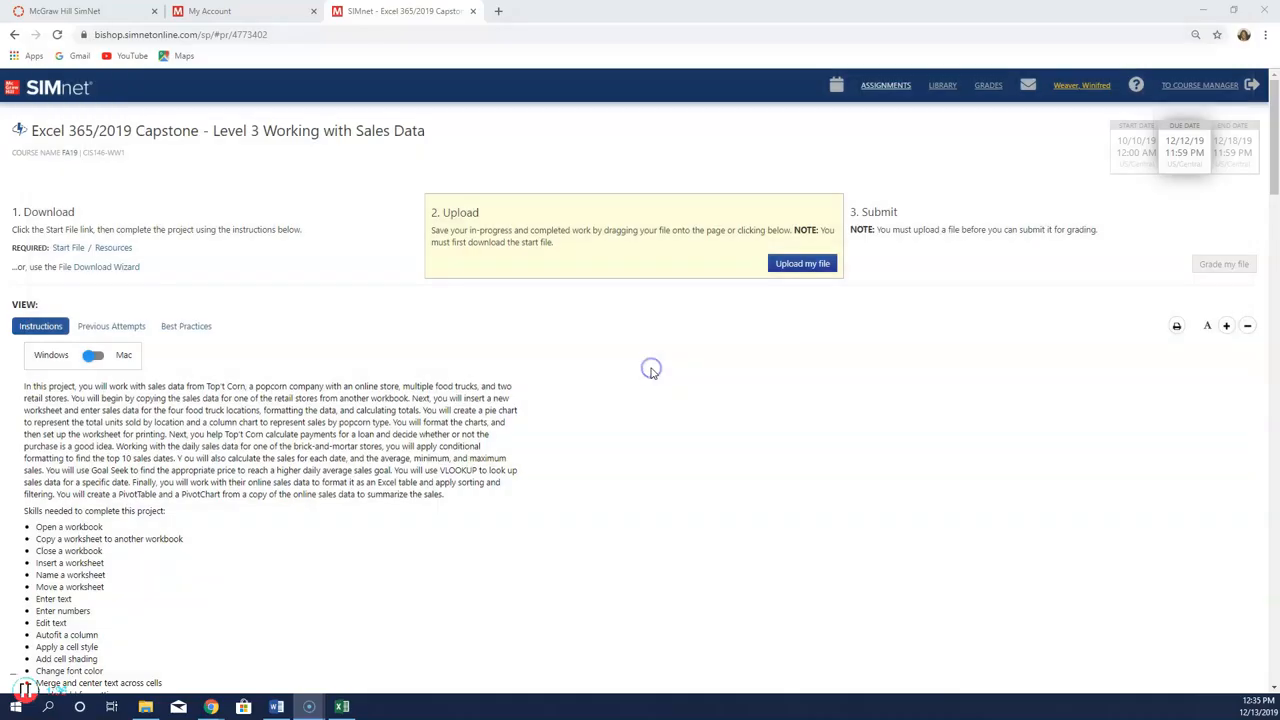
left_click(342, 706)
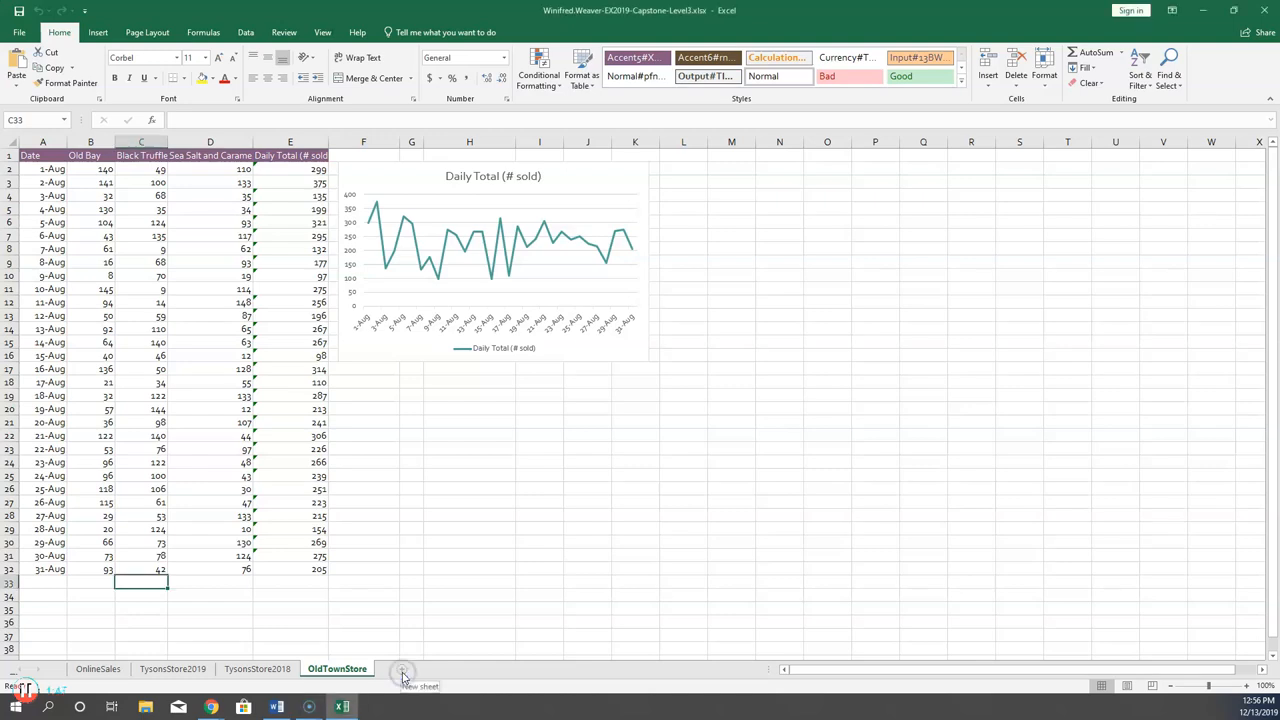
Insert a new worksheet named MobileSales and move it before the OnlineSales sheet.
left_click(402, 671)
right_click(403, 672)
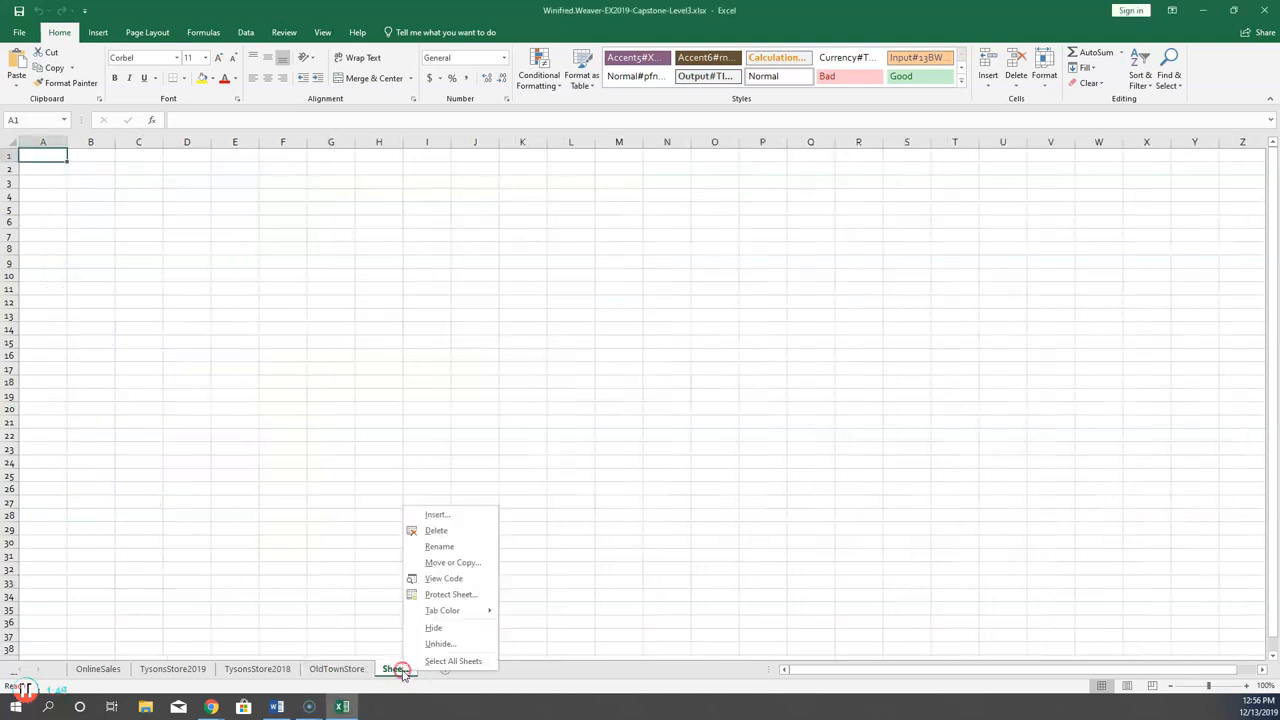
left_click(471, 546)
type("Mobile")
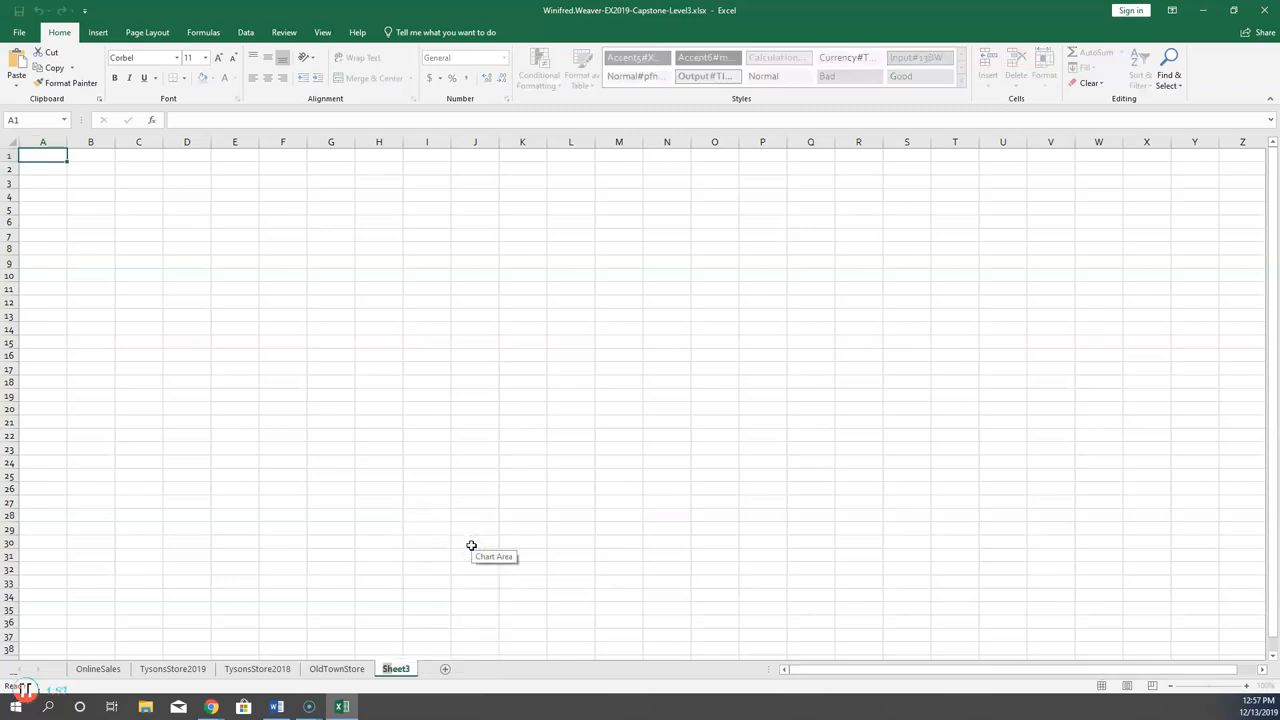
type("sales")
key("Return")
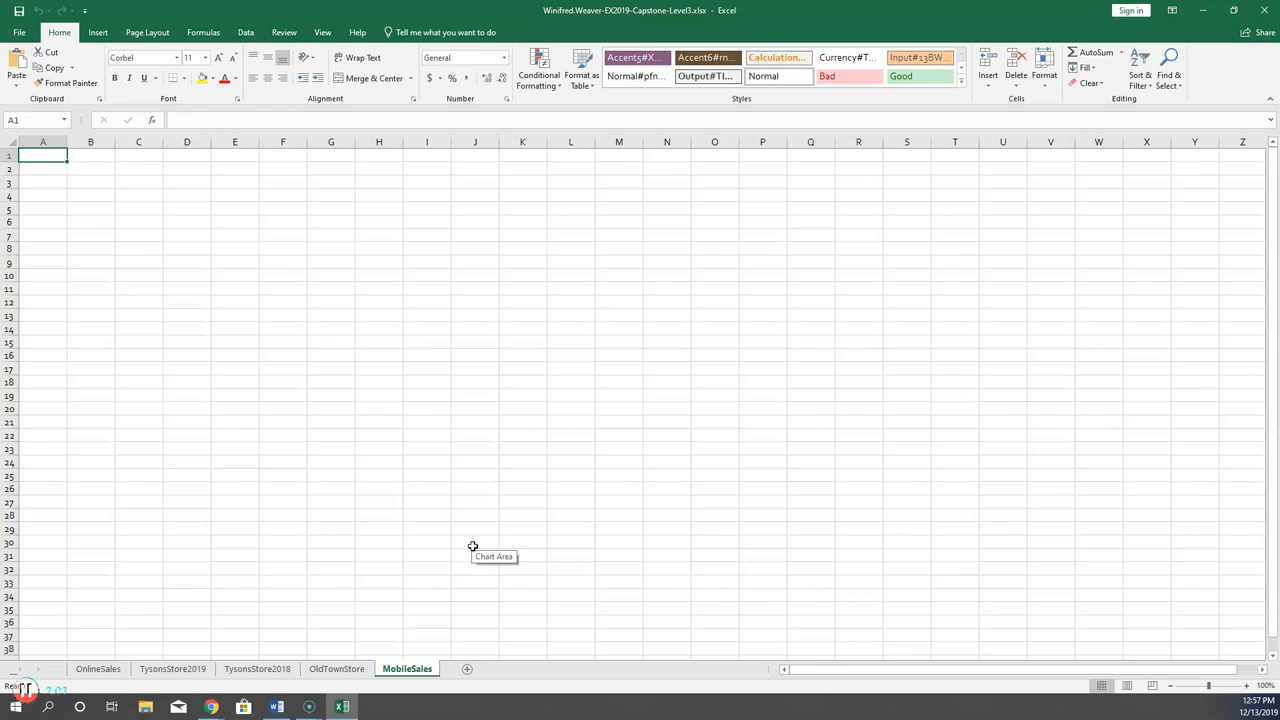
left_click(412, 669)
left_click_drag(416, 669, 87, 671)
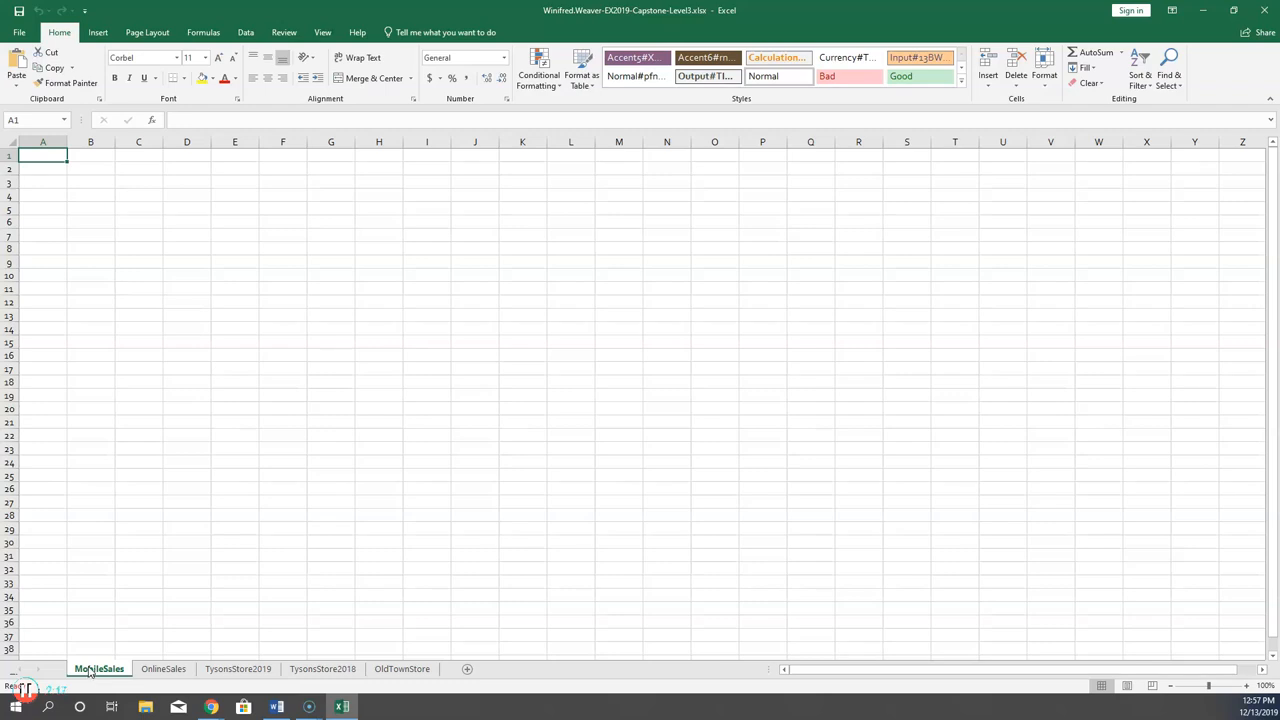
Enter the title "Top't Corn Mobile Sales (July)" in cell A1 of the MobileSales sheet.
left_click(35, 153)
type("Top't M")
key("BackSpace")
type("Corn Mobile Sales")
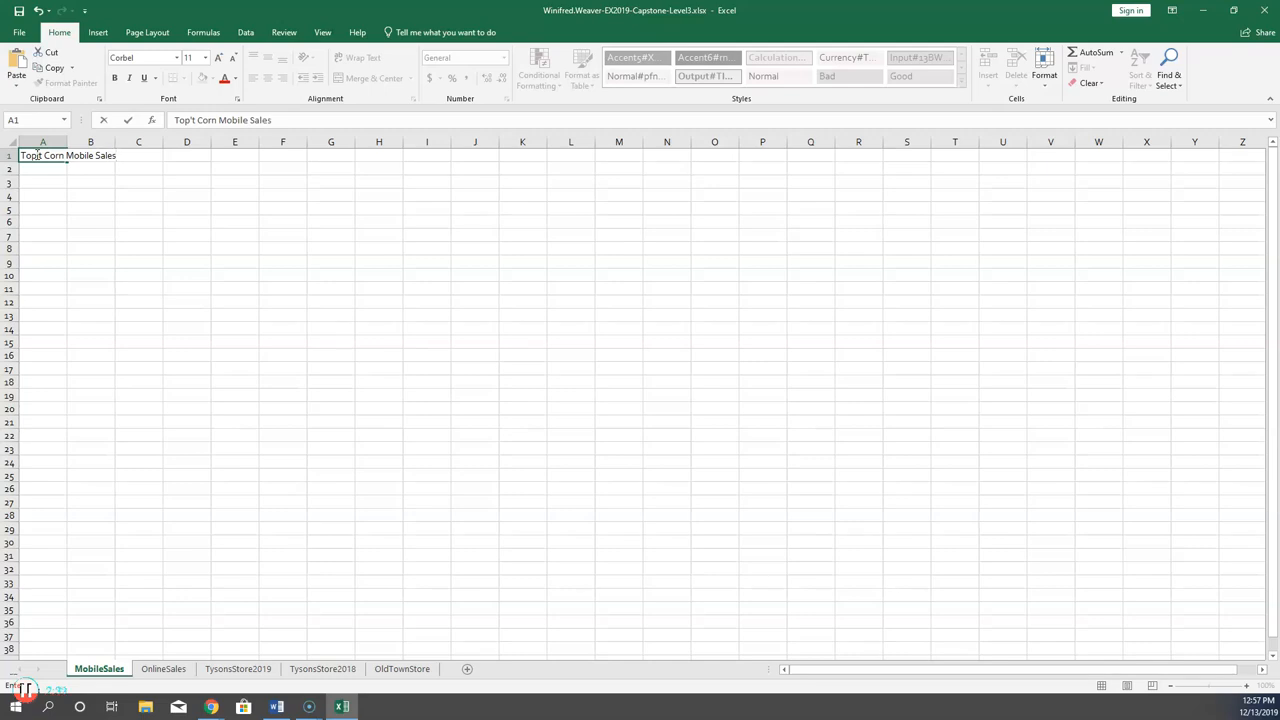
type(" (July)")
left_click(38, 165)
Enter the heading "Truck Location" in cell B2.
left_click(95, 178)
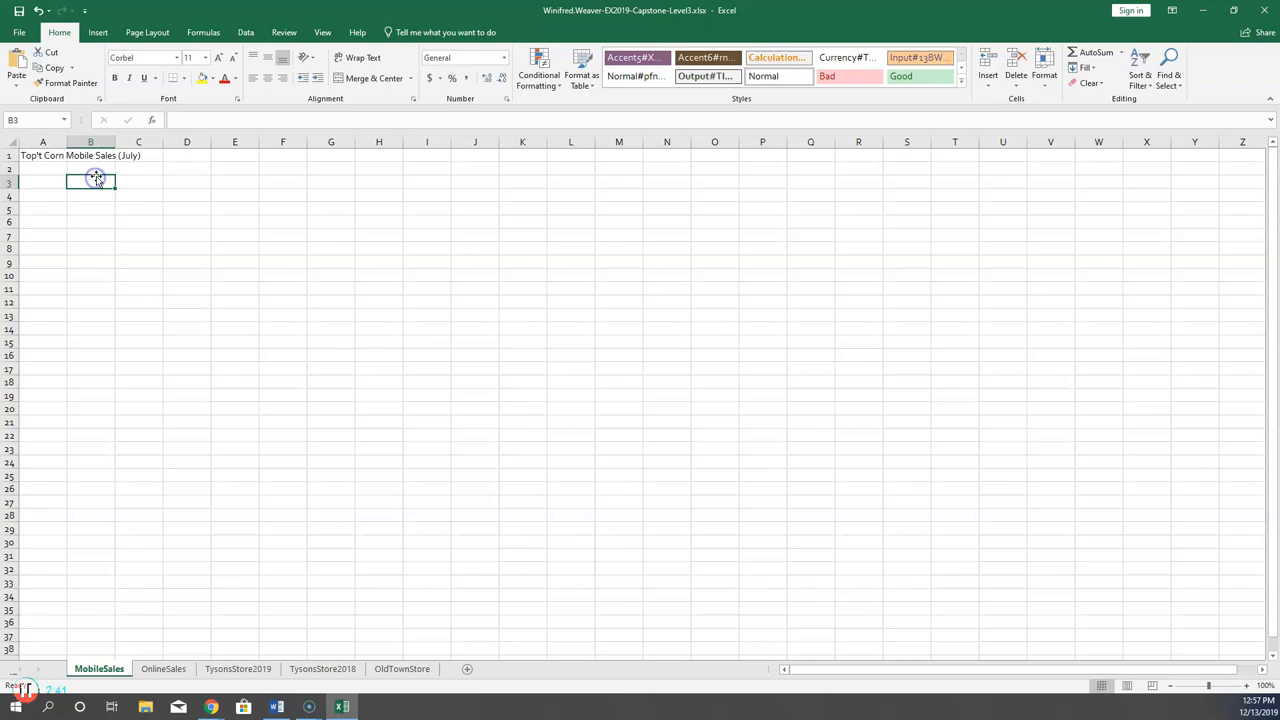
left_click(100, 168)
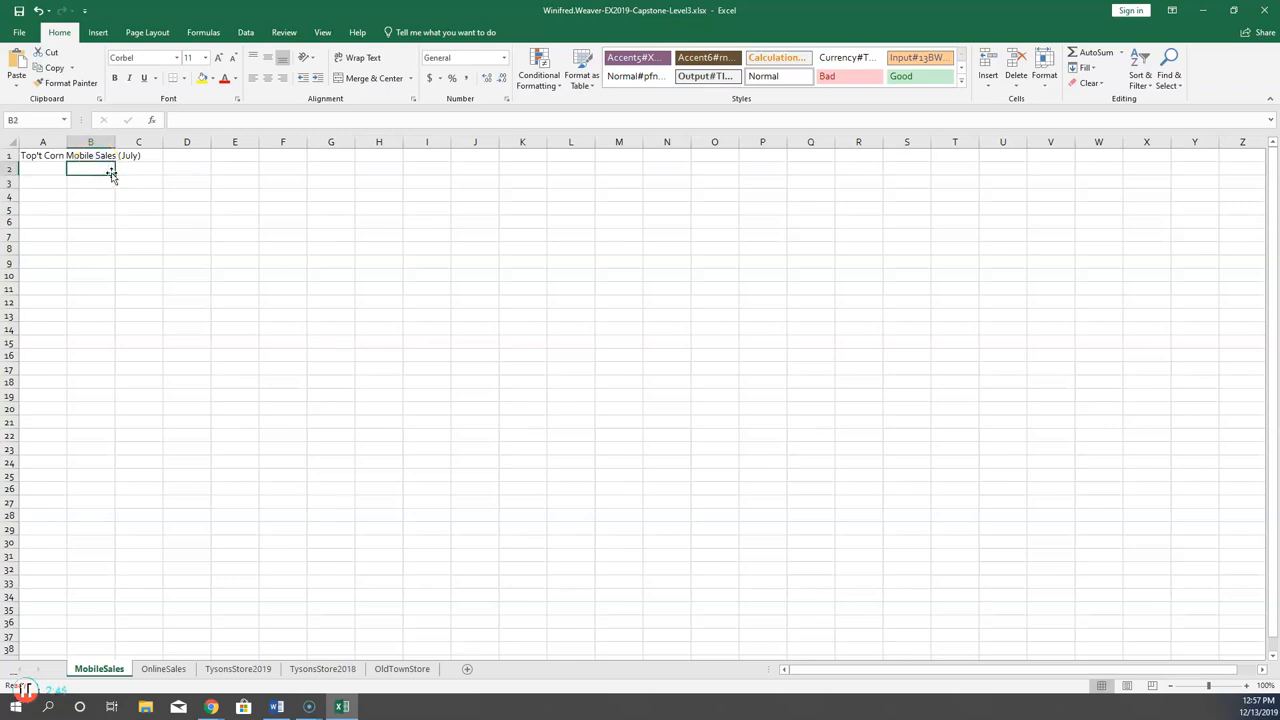
type("Truck")
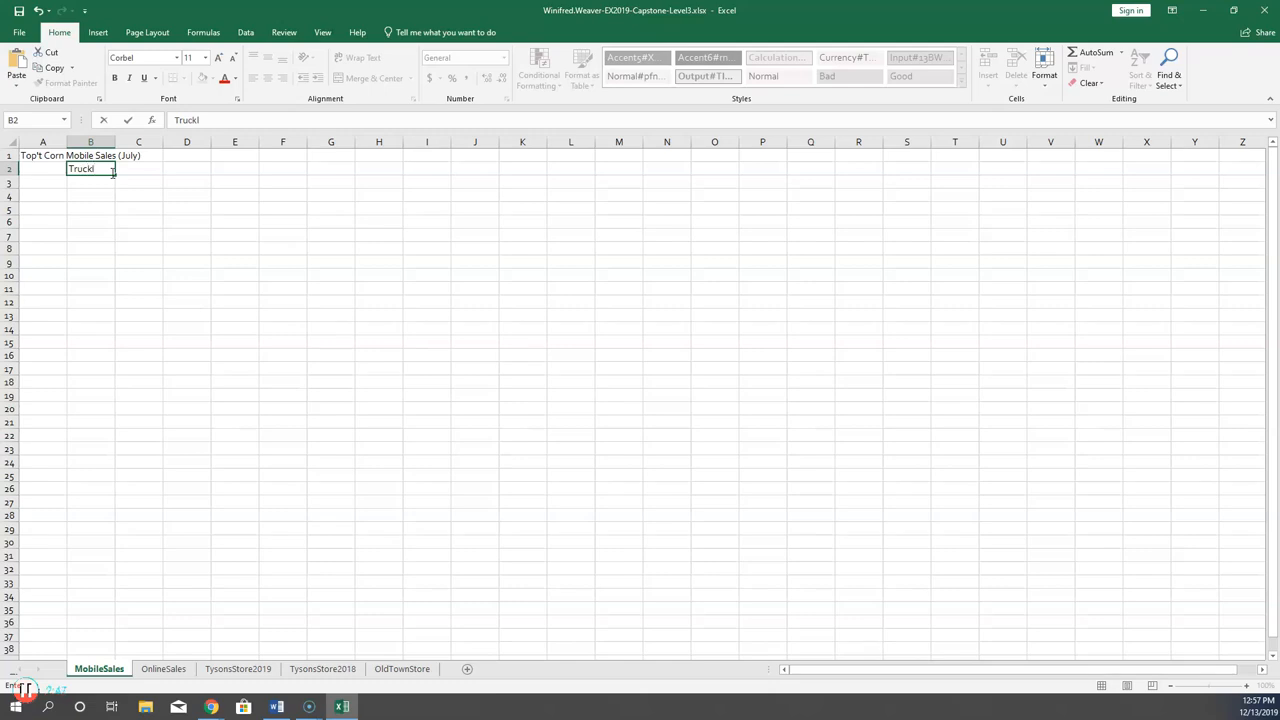
type(" Location")
Enter the location headings Farragut Square, GW, Georgetown and K street in cells B3 through E3.
left_click(97, 181)
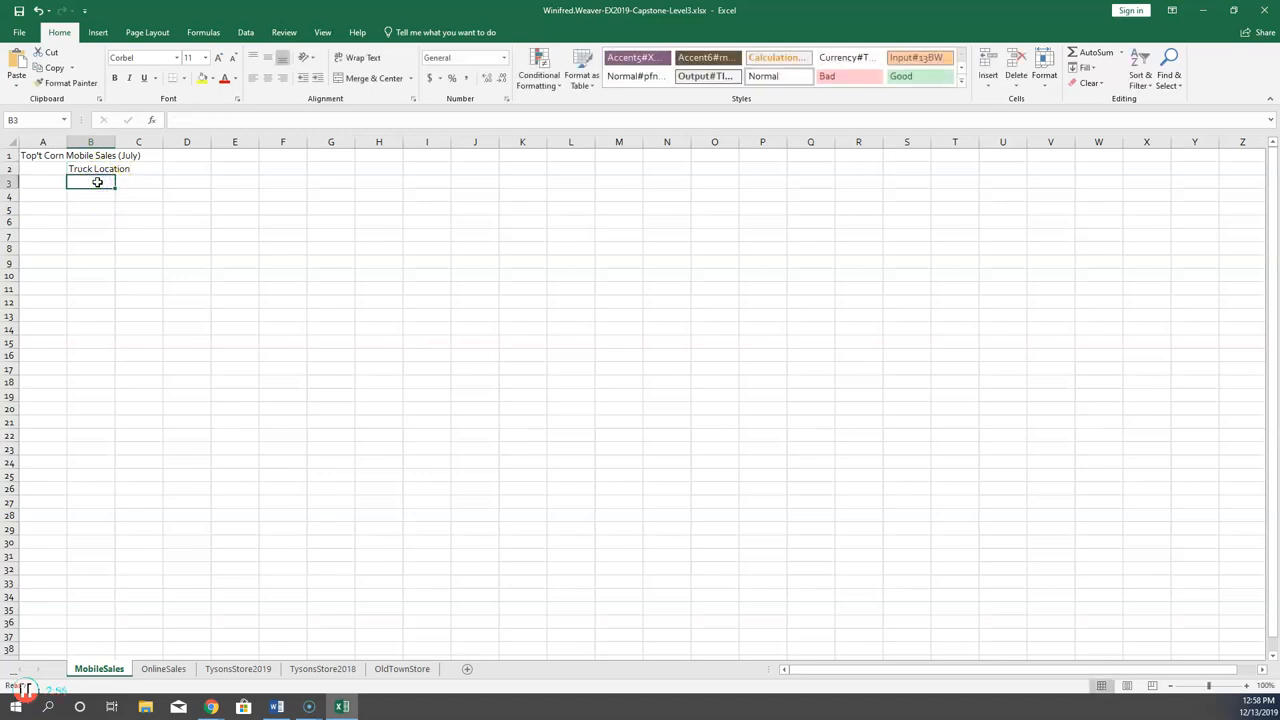
type("Faragu")
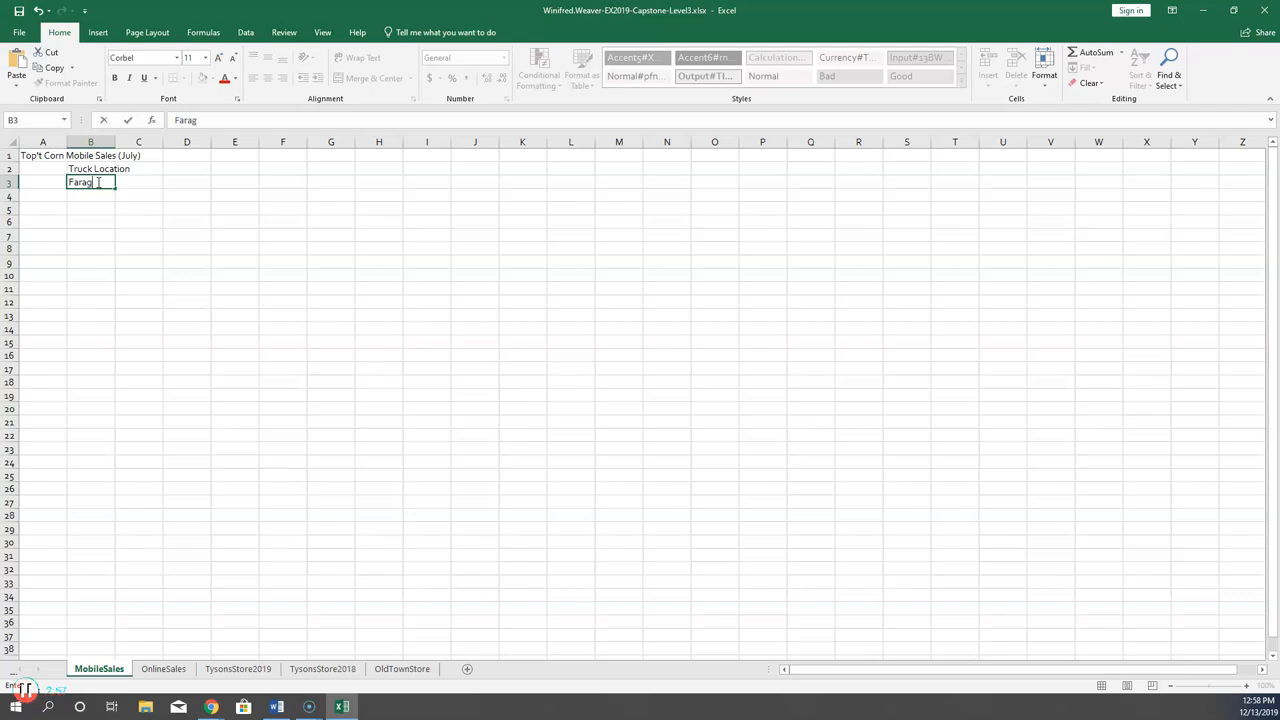
key("BackSpace")
key("BackSpace")
key("BackSpace")
type("ragut Square")
key("Tab")
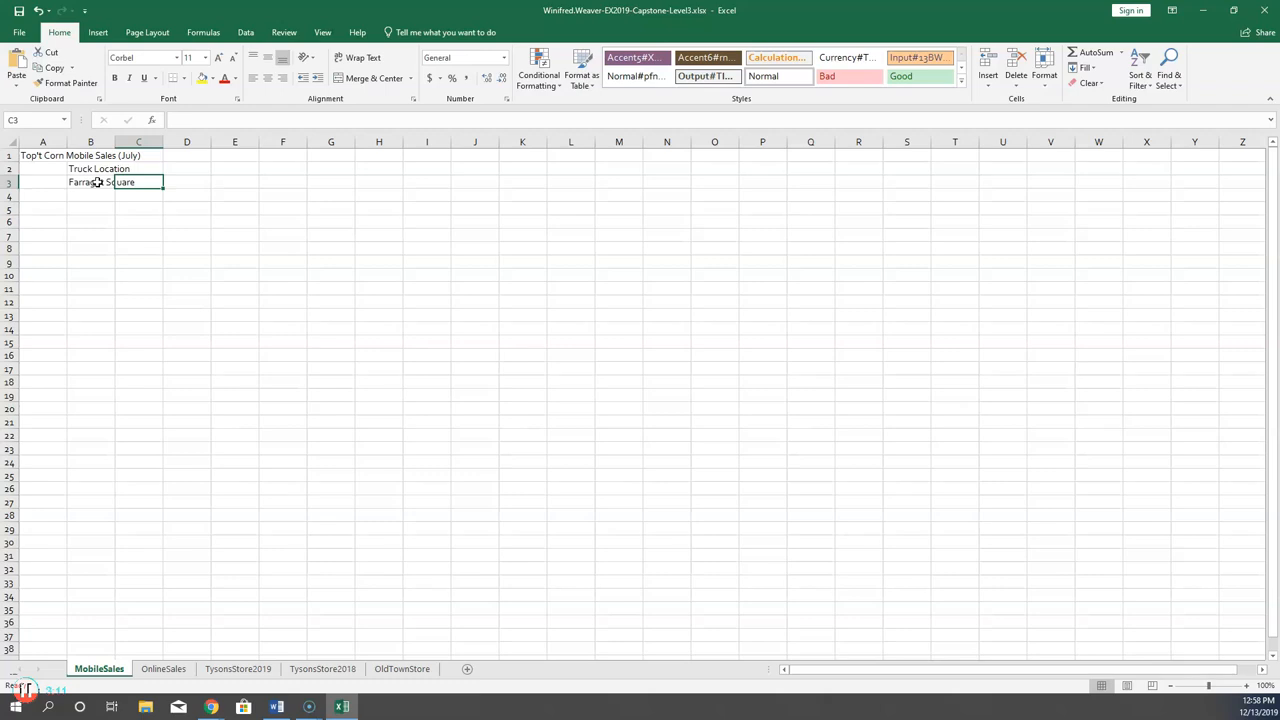
type("GW")
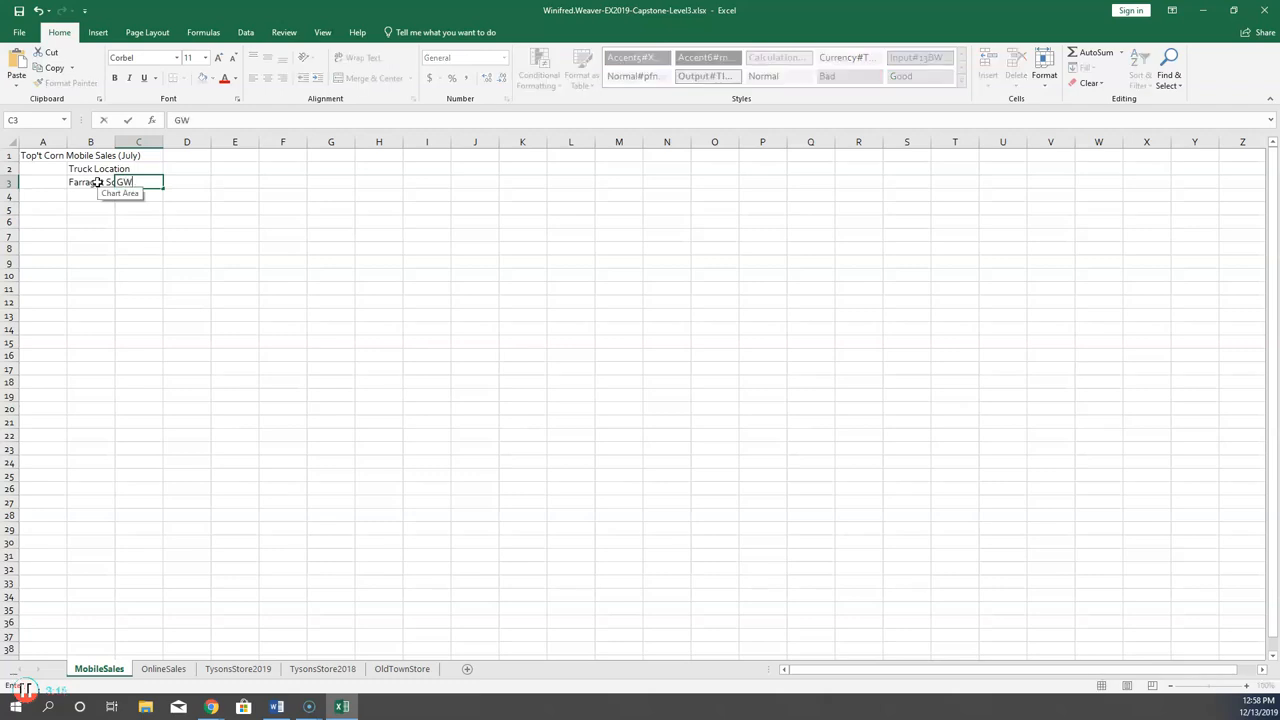
key("Tab")
type("George")
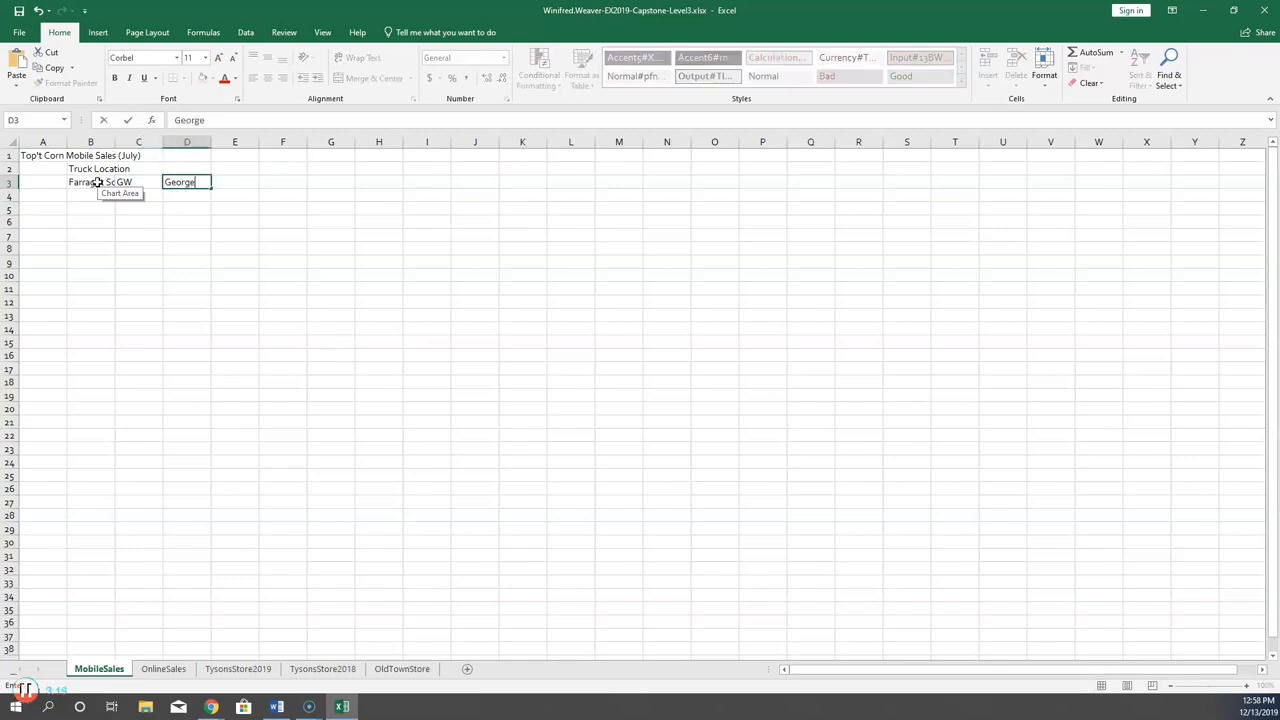
type("town")
key("Tab")
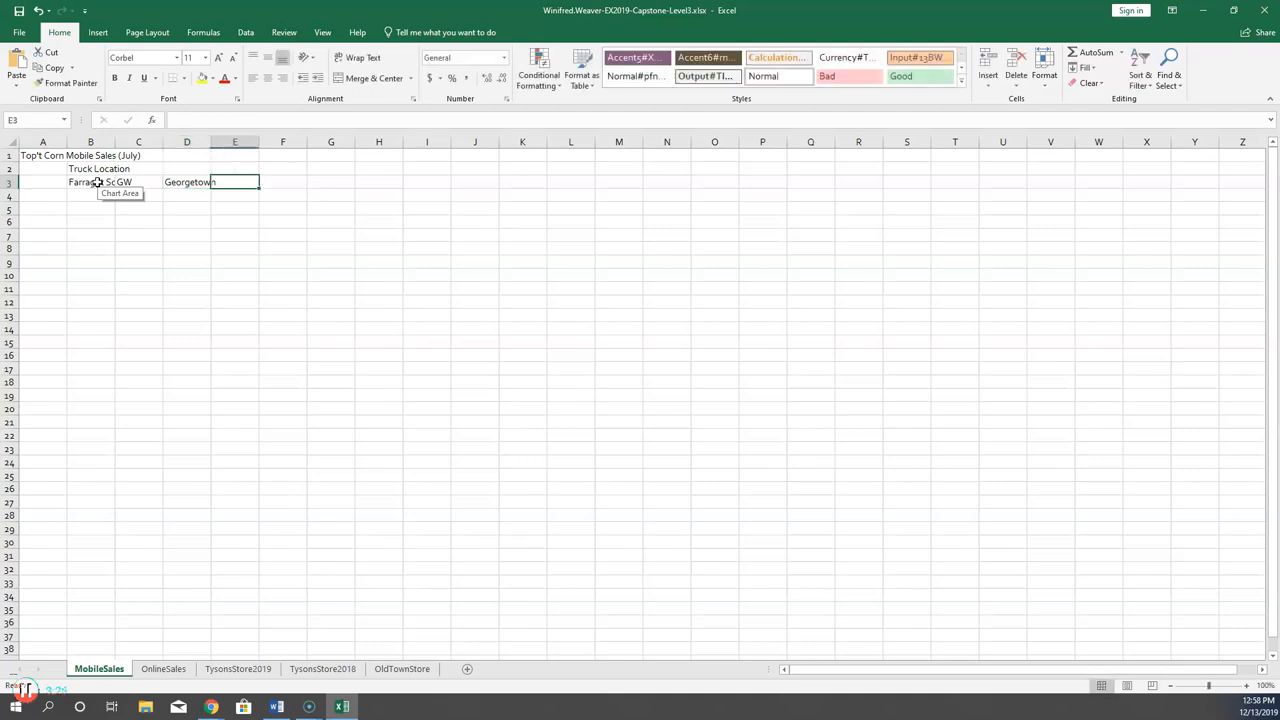
type("K street")
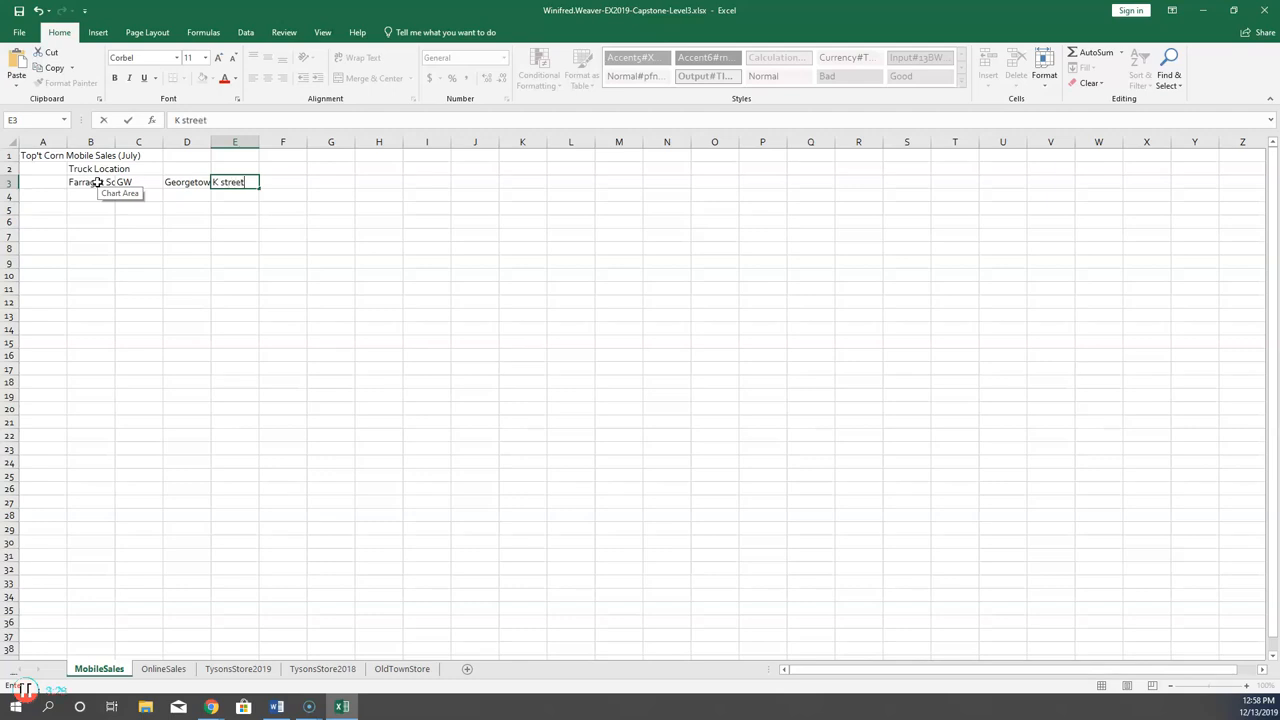
Enter the Old Bay row in A4:E4 with sales of 2500, 800, 600 and 900 for the four locations.
left_click(35, 196)
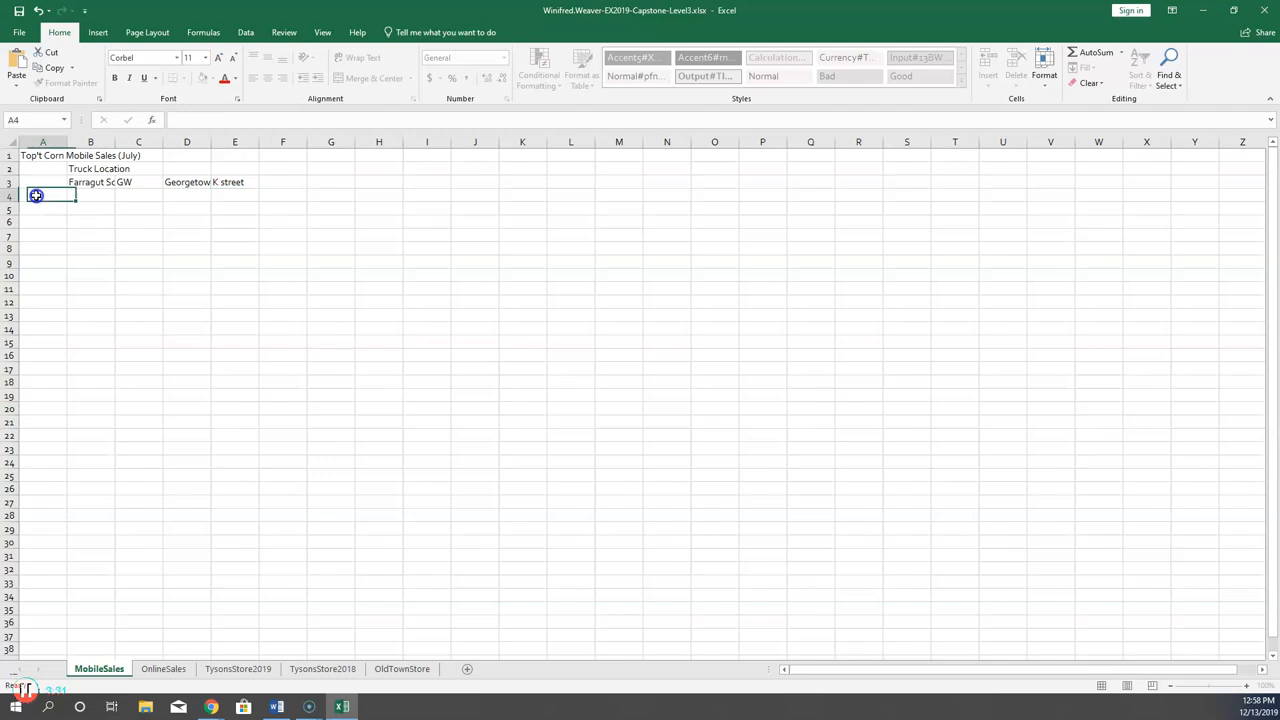
type("Old Bay")
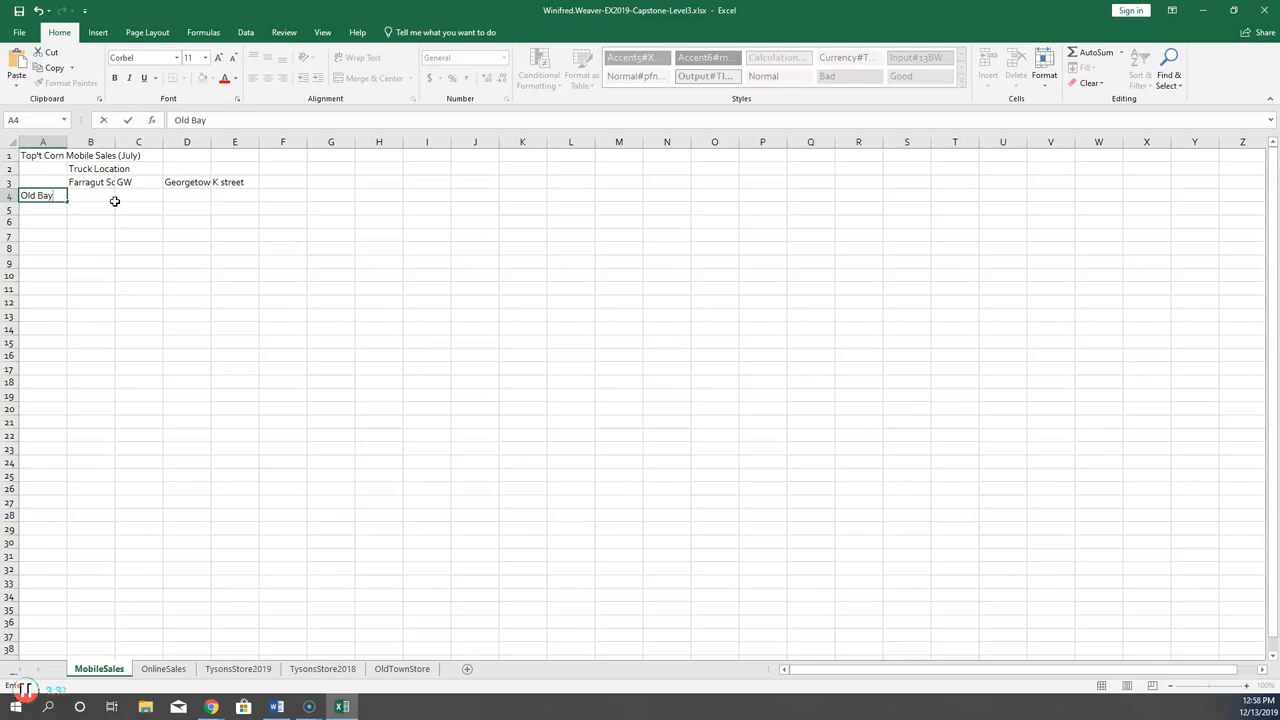
left_click(115, 201)
type("2500")
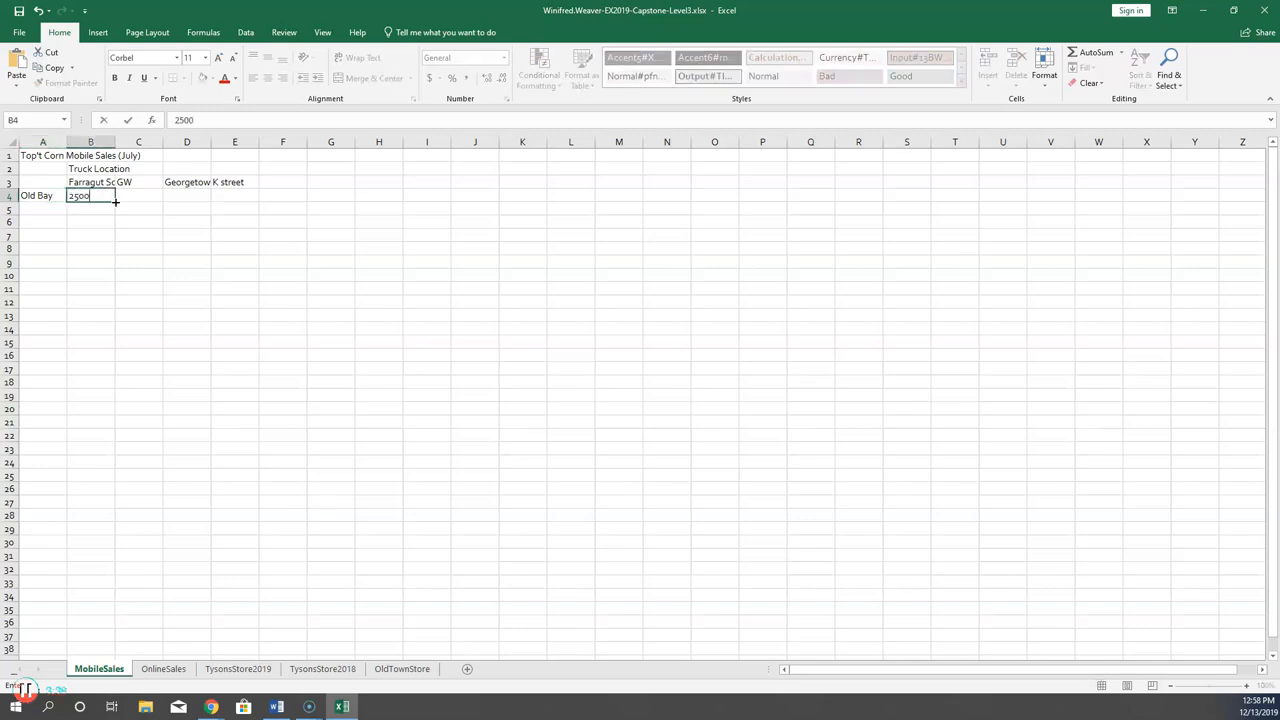
key("Tab")
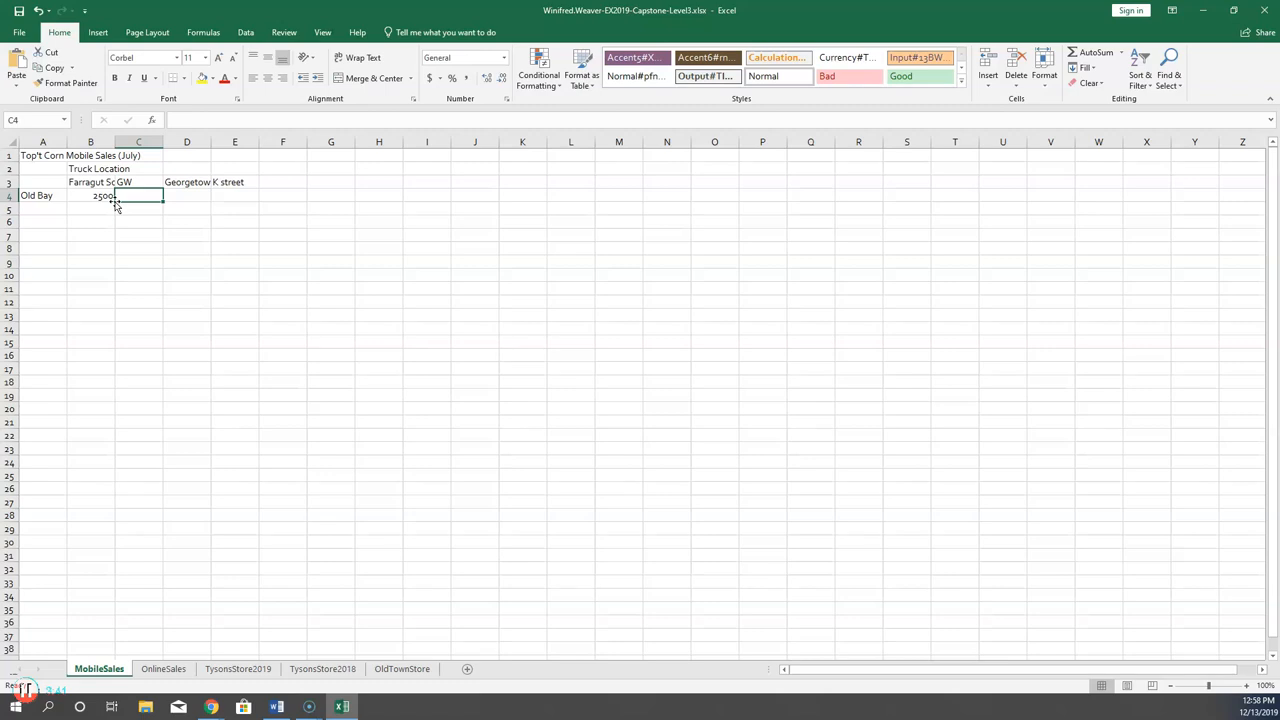
type("800")
key("Tab")
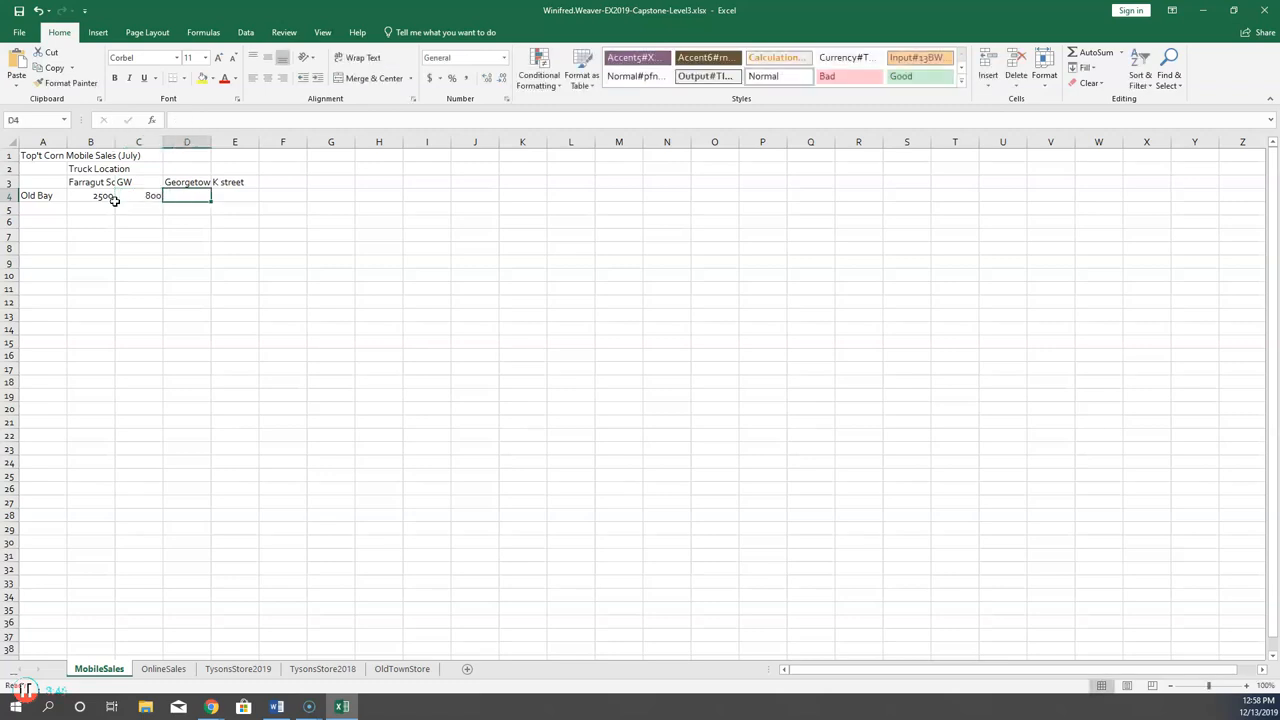
type("600")
key("Tab")
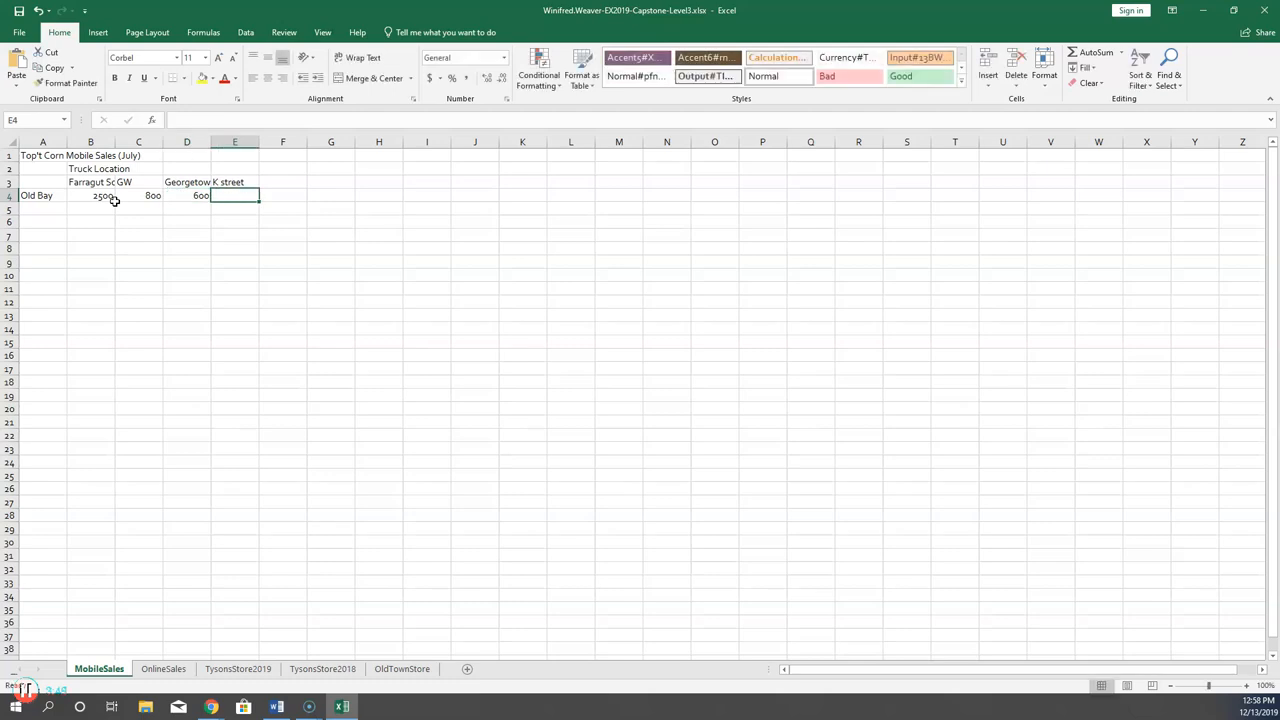
type("900")
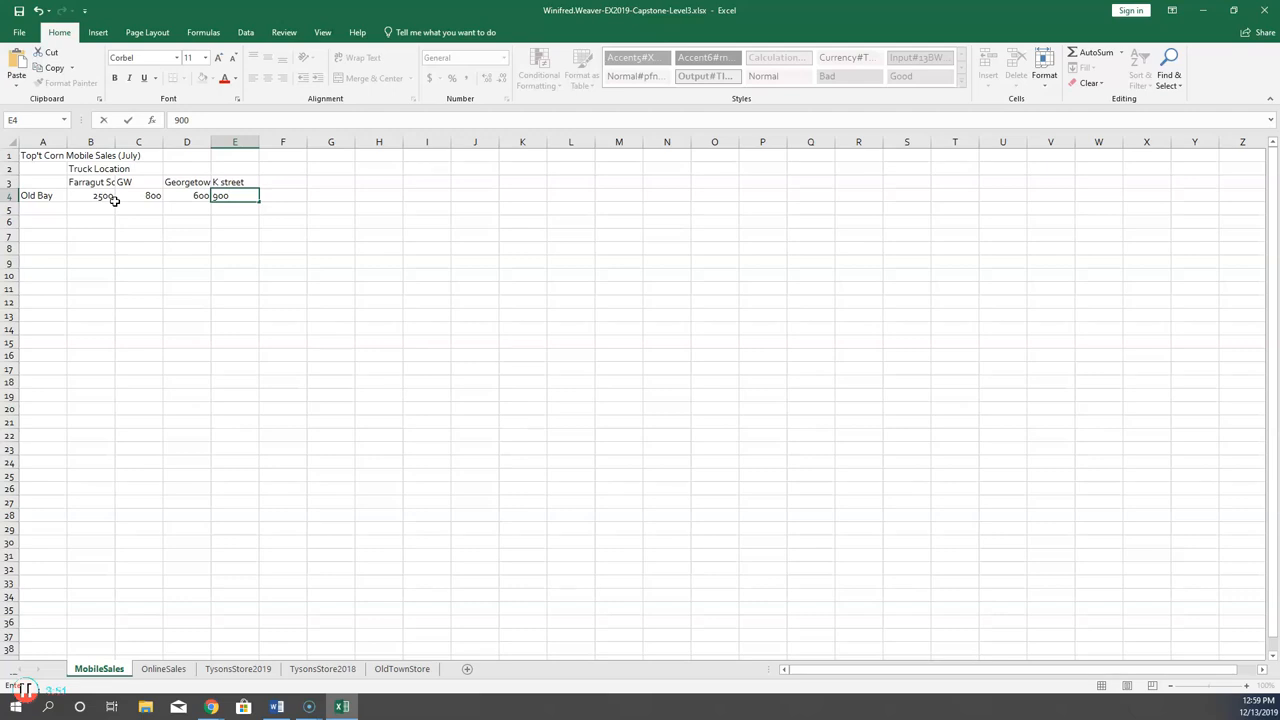
Enter the Truffle row in A5:E5 with sales of 3200, 600, 1200 and 1500.
left_click(48, 207)
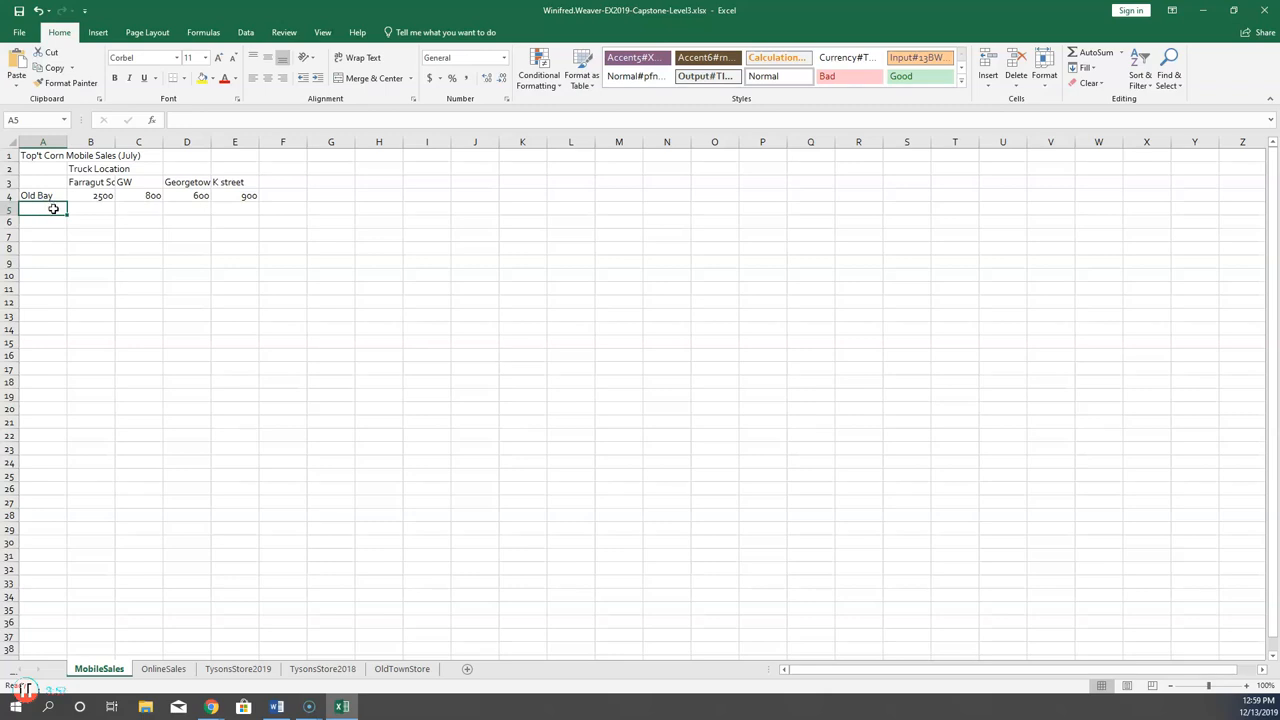
type("Truffle")
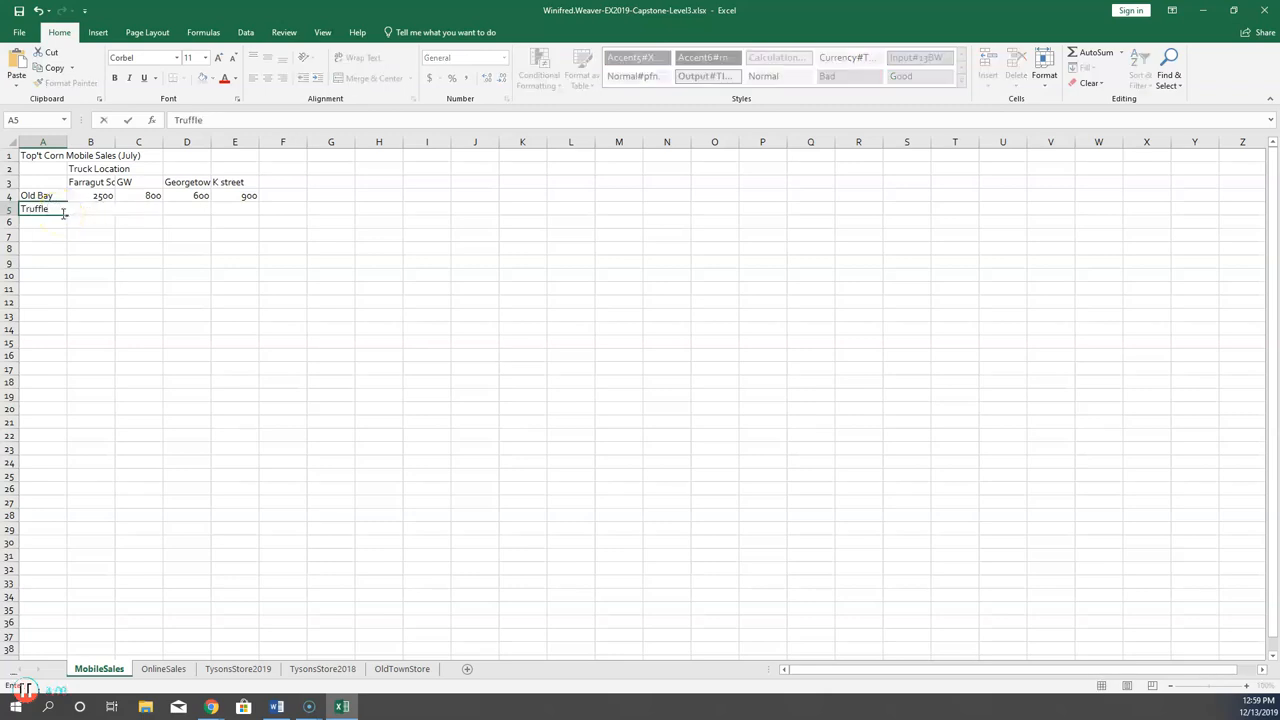
key("Tab")
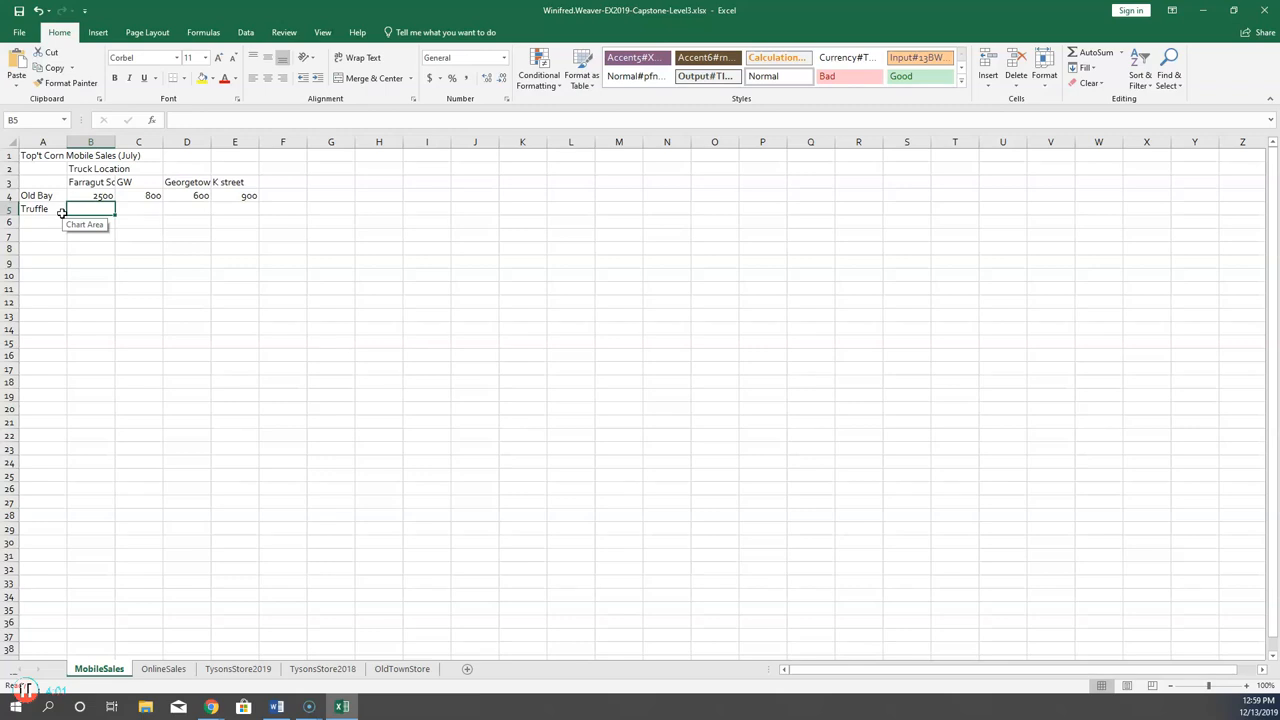
type("3200")
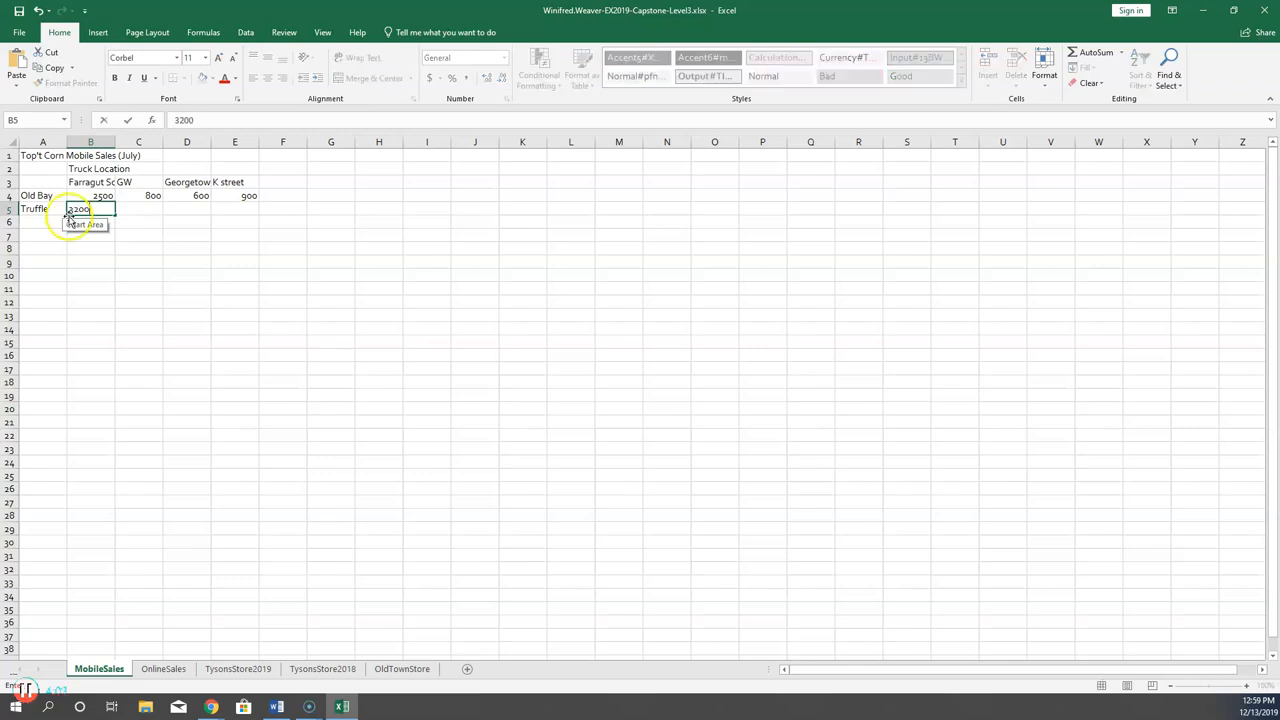
key("Tab")
type("600")
key("Tab")
type("1200")
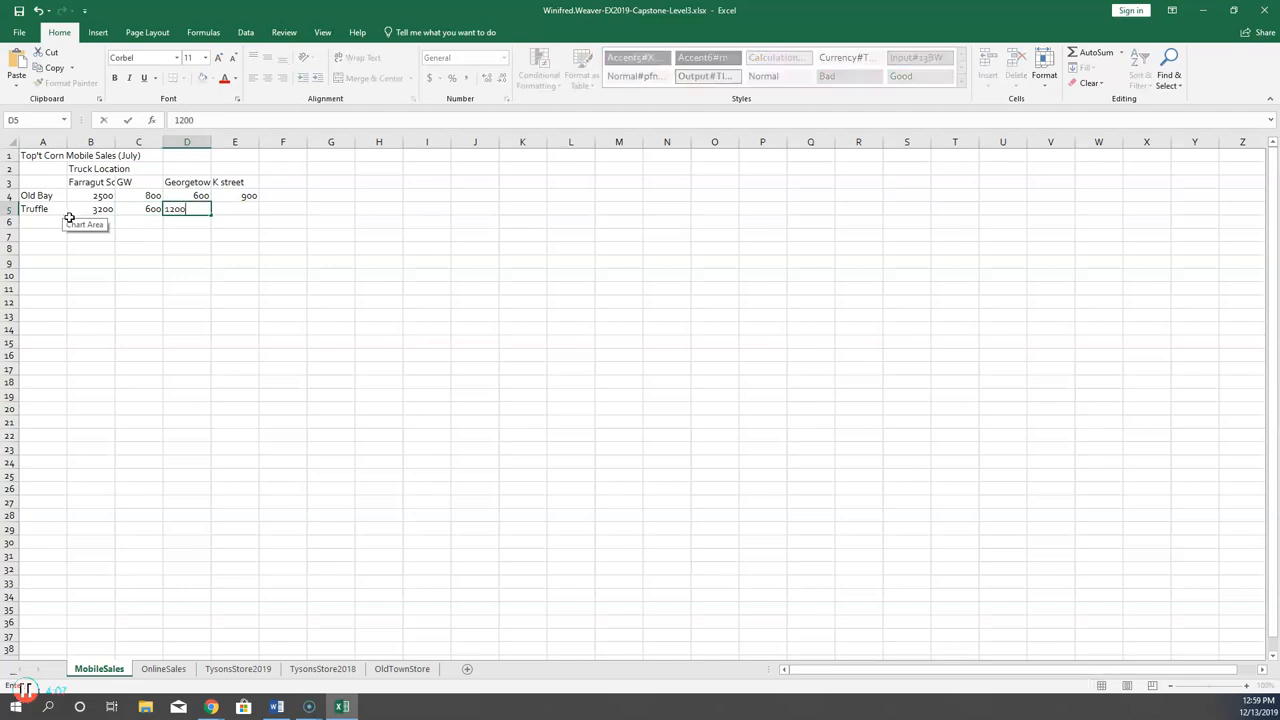
key("Tab")
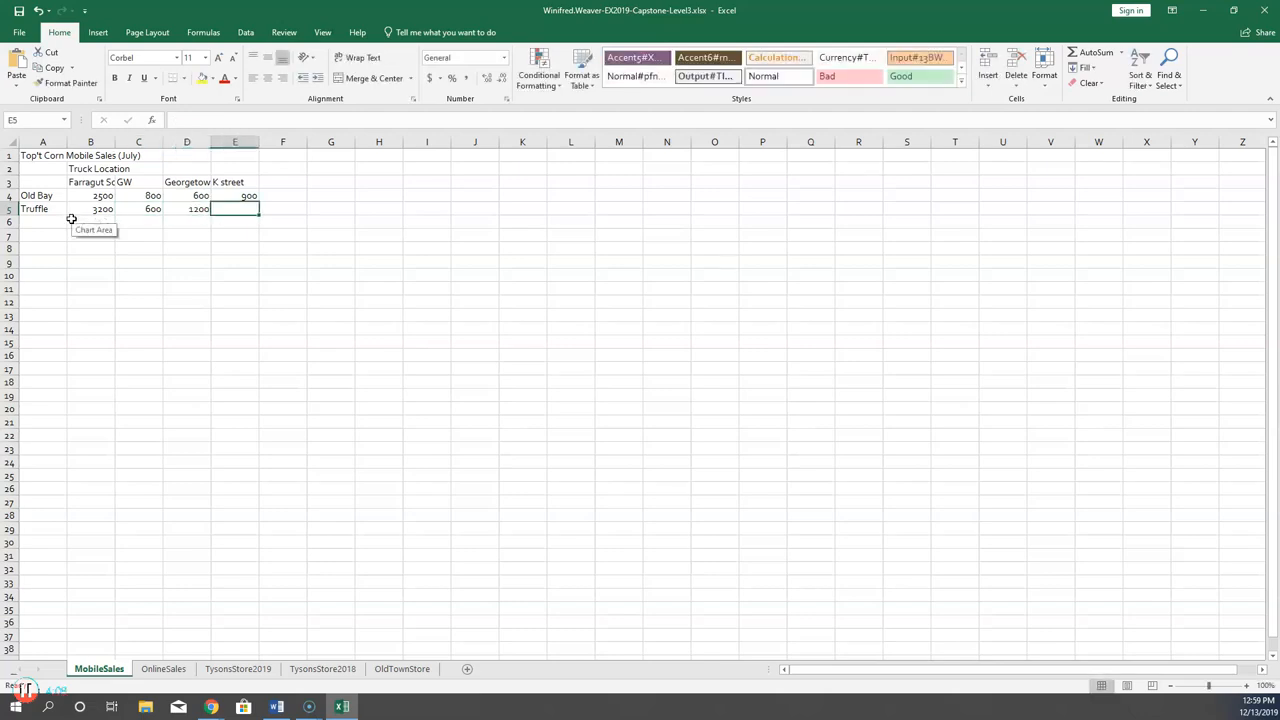
type("1500")
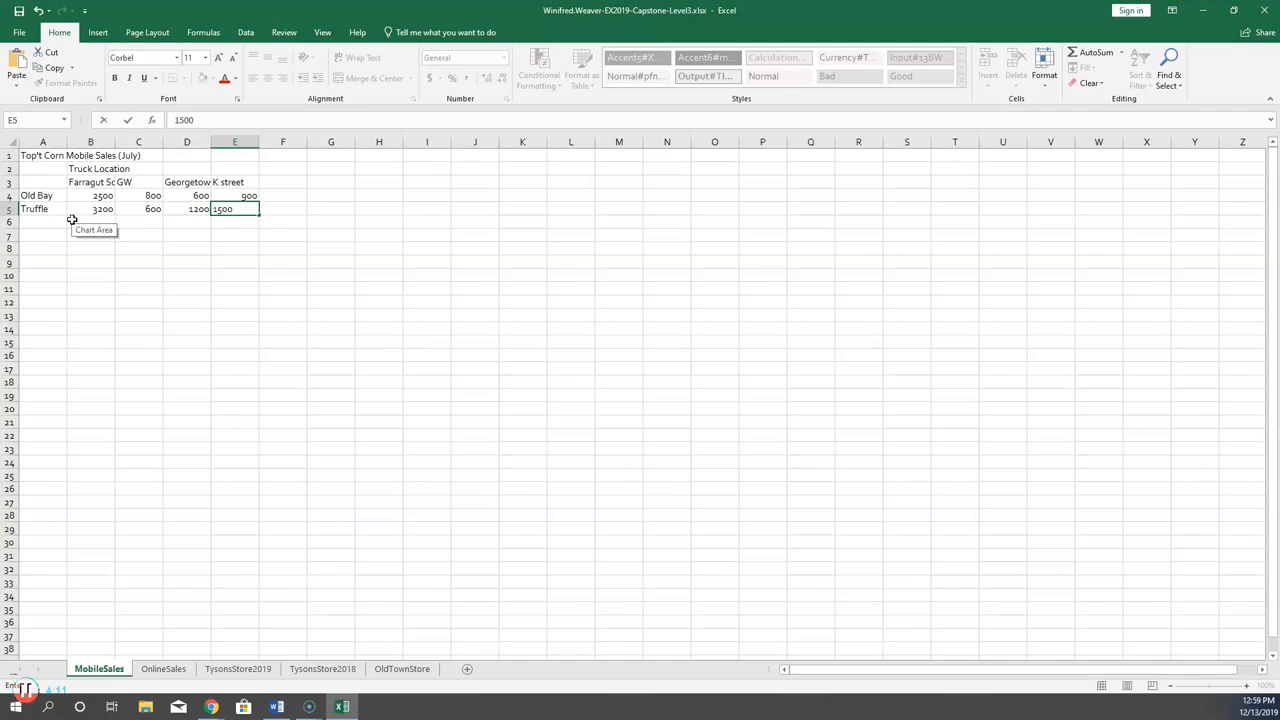
Enter the Sea Salt and Caramel row in A6:E6 with sales of 4200, 1500, 1400 and 1200.
left_click(47, 221)
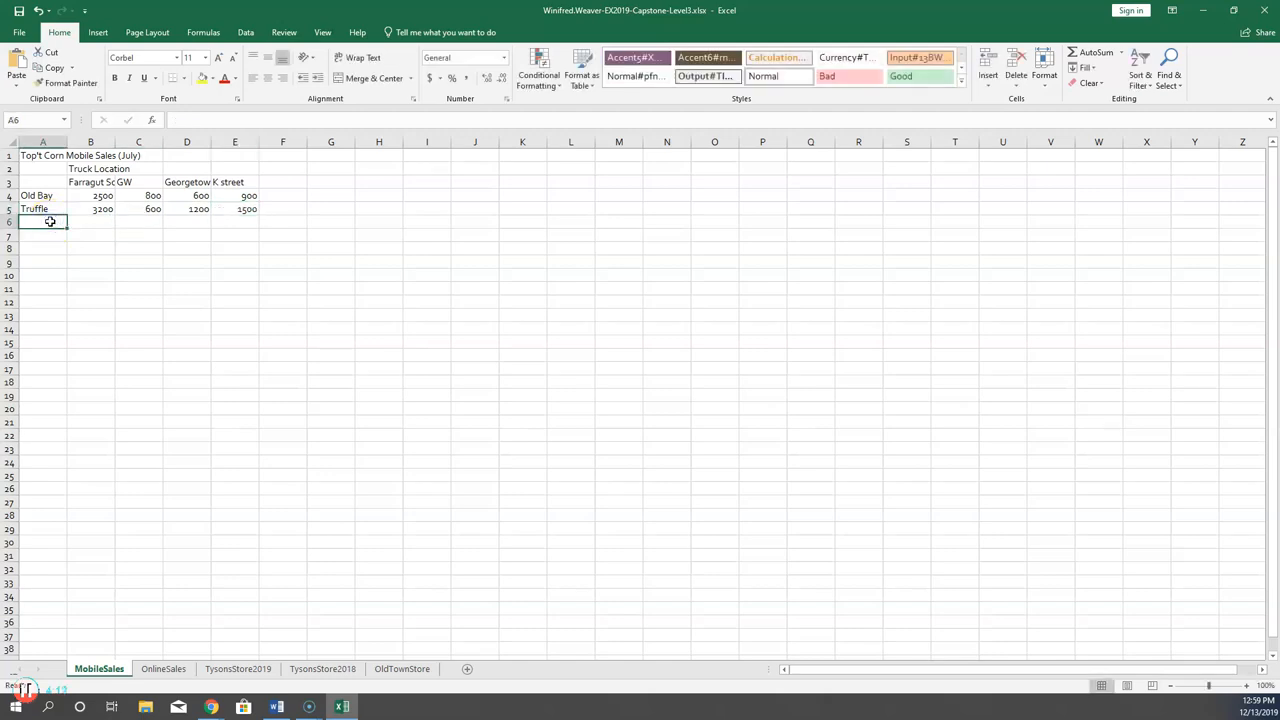
type("Sea Sal")
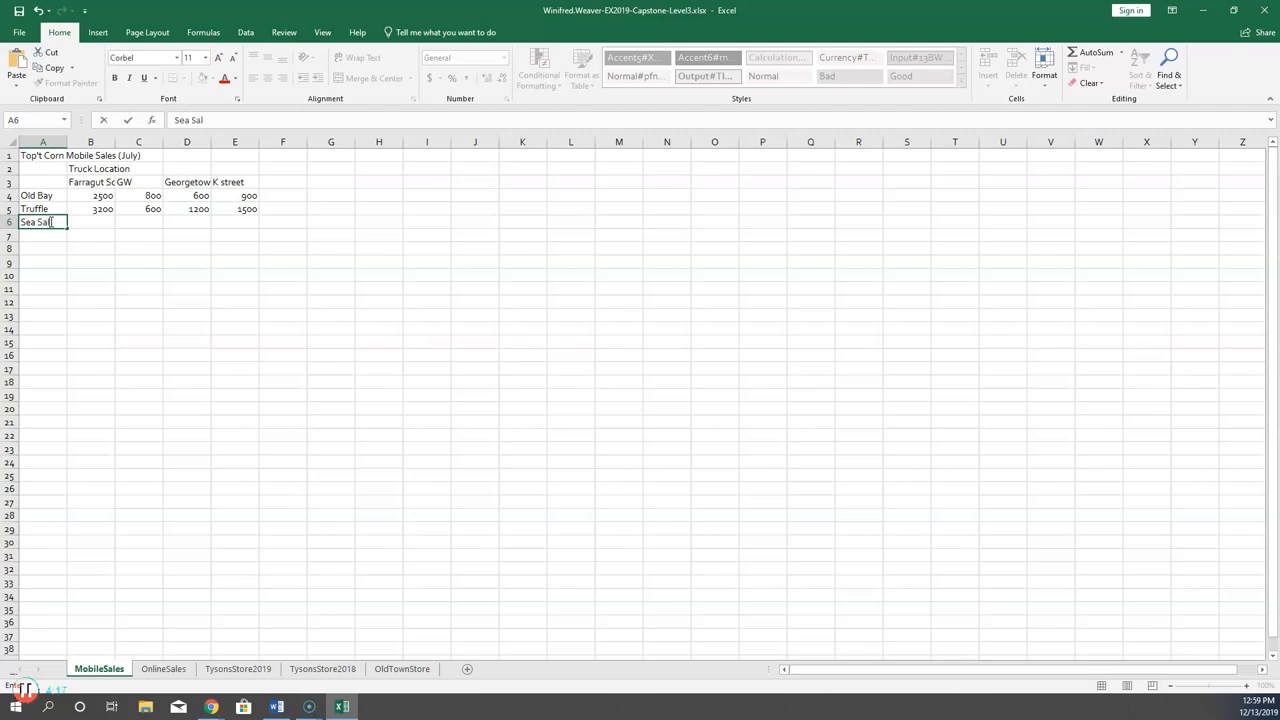
type("t and Caramel")
key("Tab")
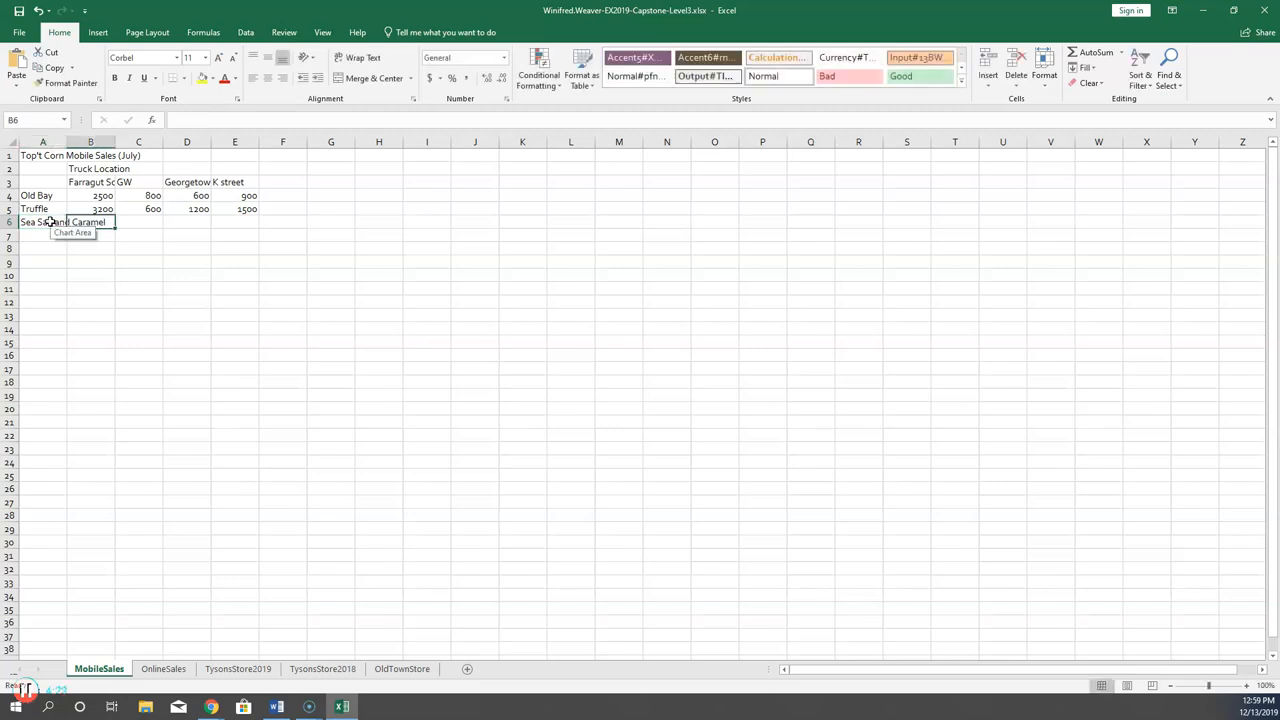
type("4200")
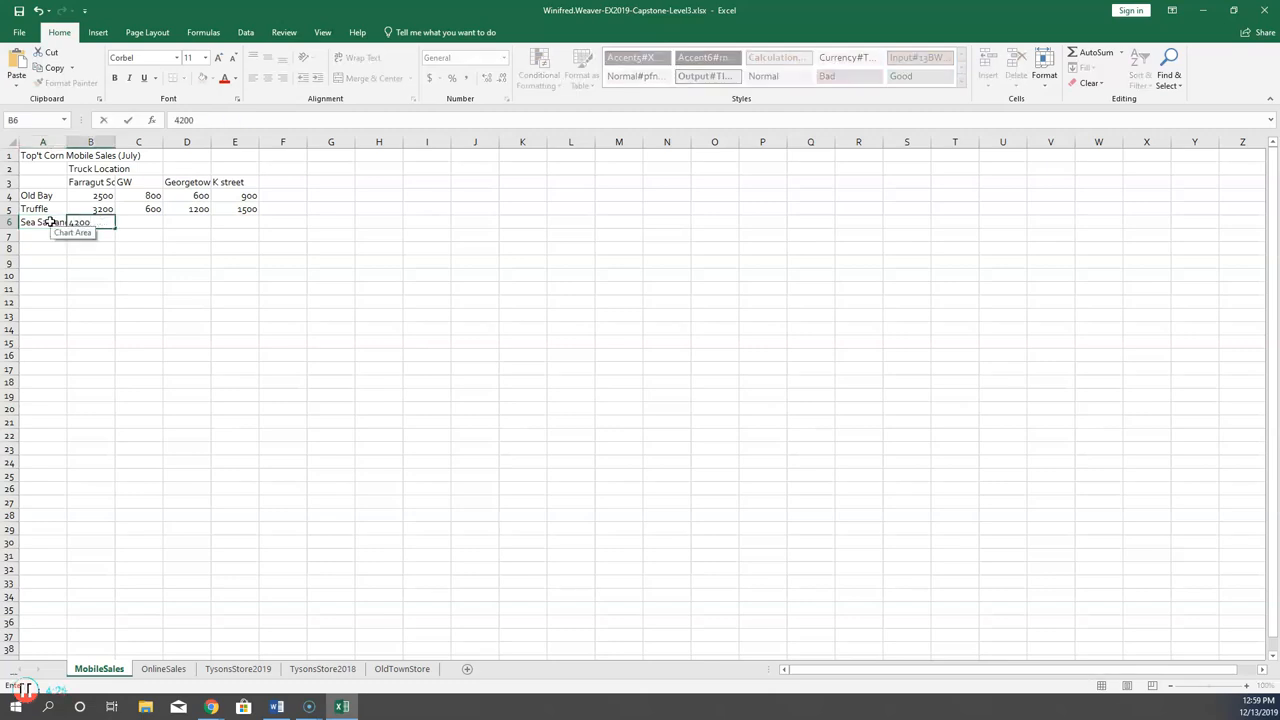
key("Tab")
type("1500")
key("Tab")
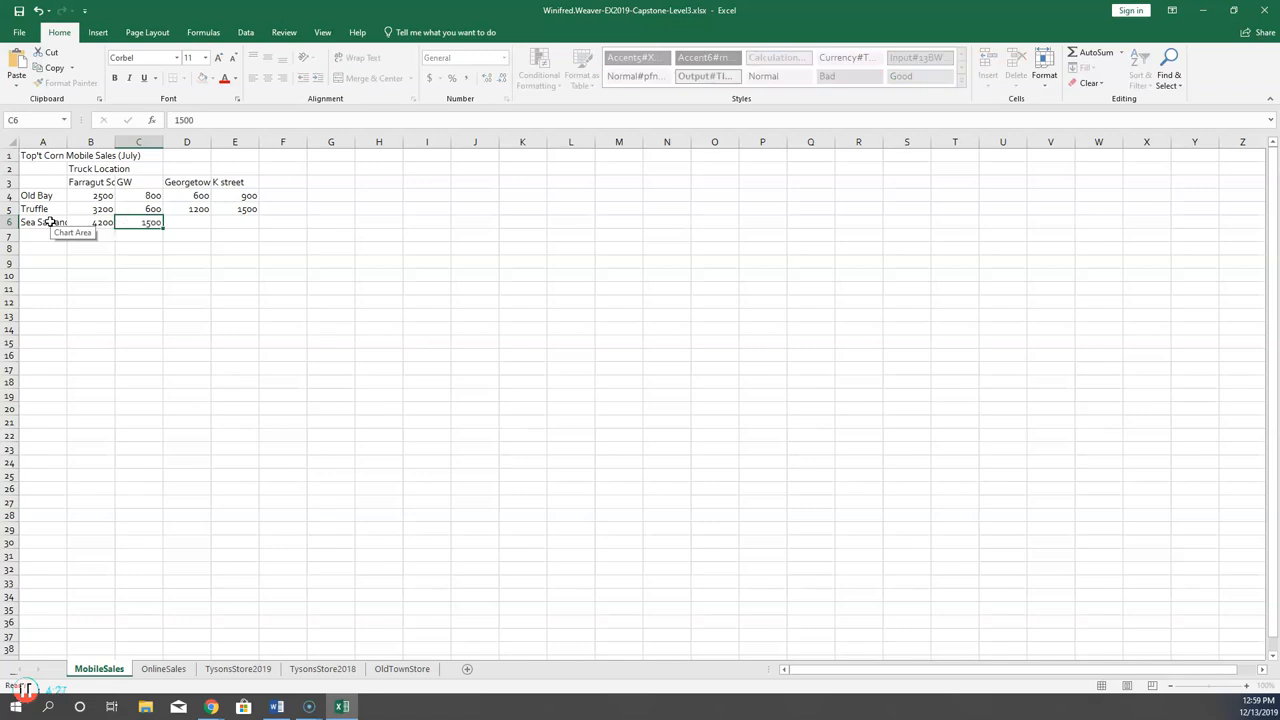
type("1400")
key("Tab")
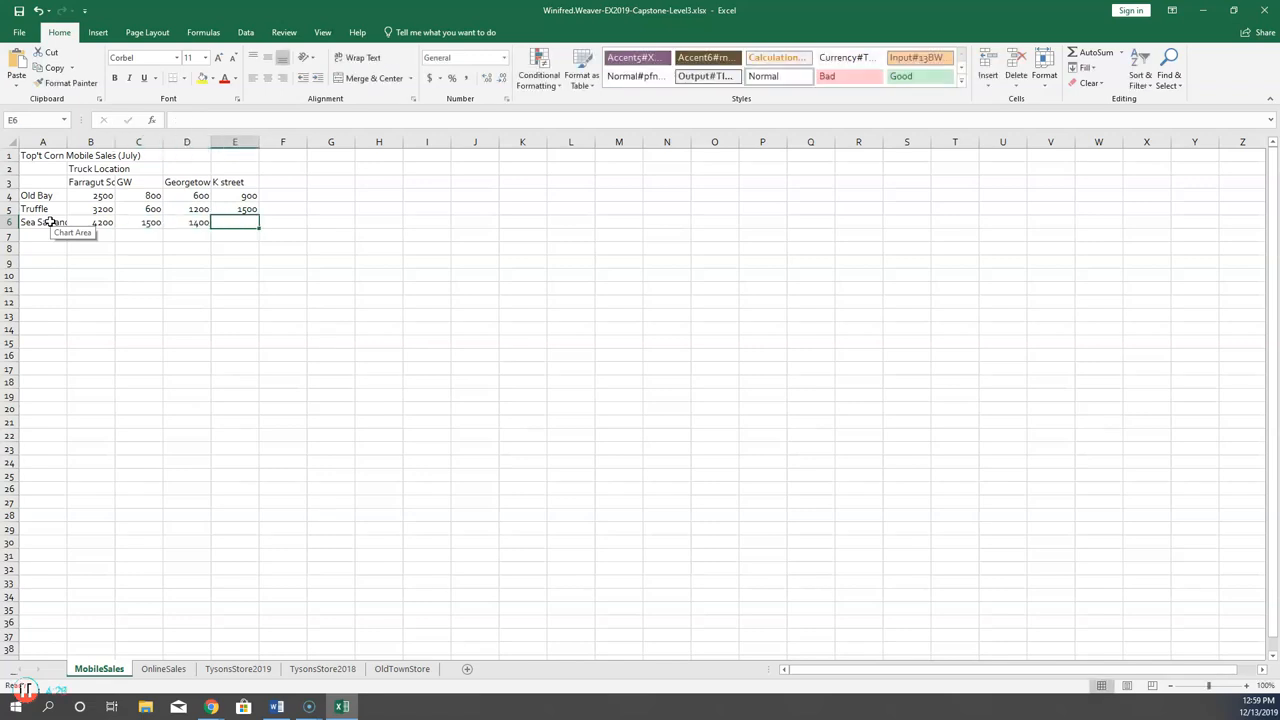
type("1200")
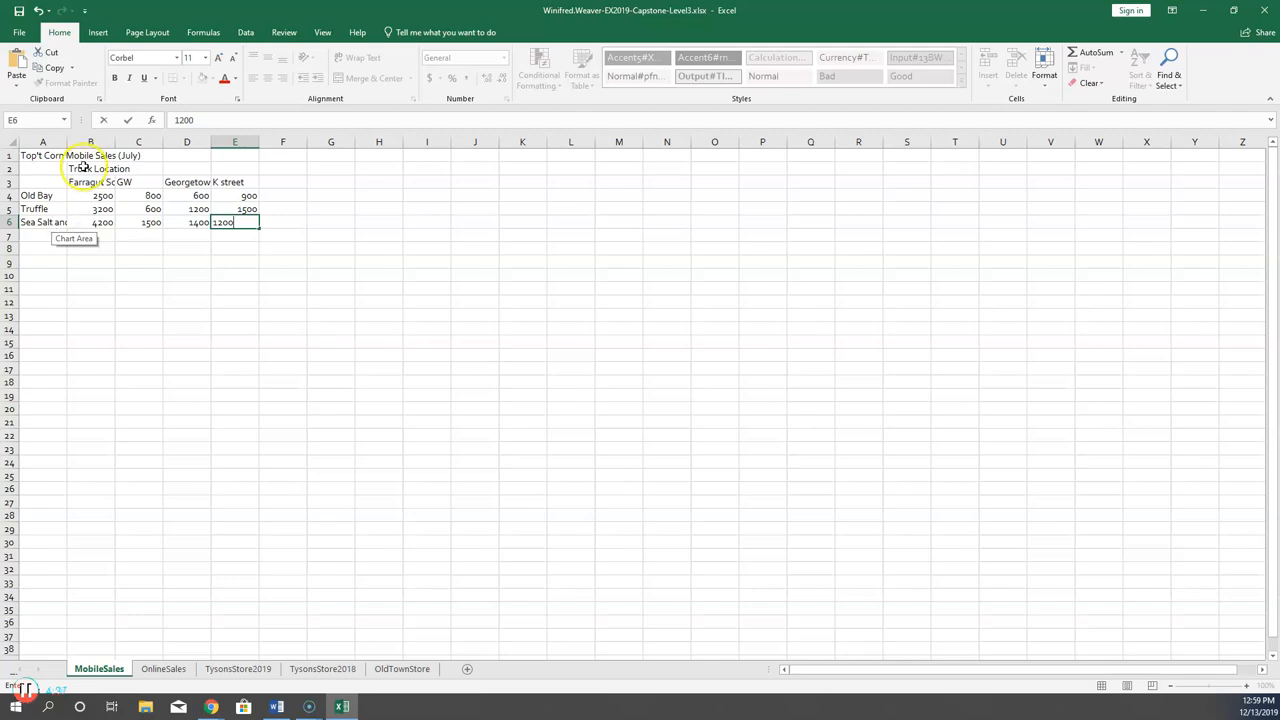
Apply the Title cell style and the standard purple fill color to the sheet title in cell A1.
left_click(36, 155)
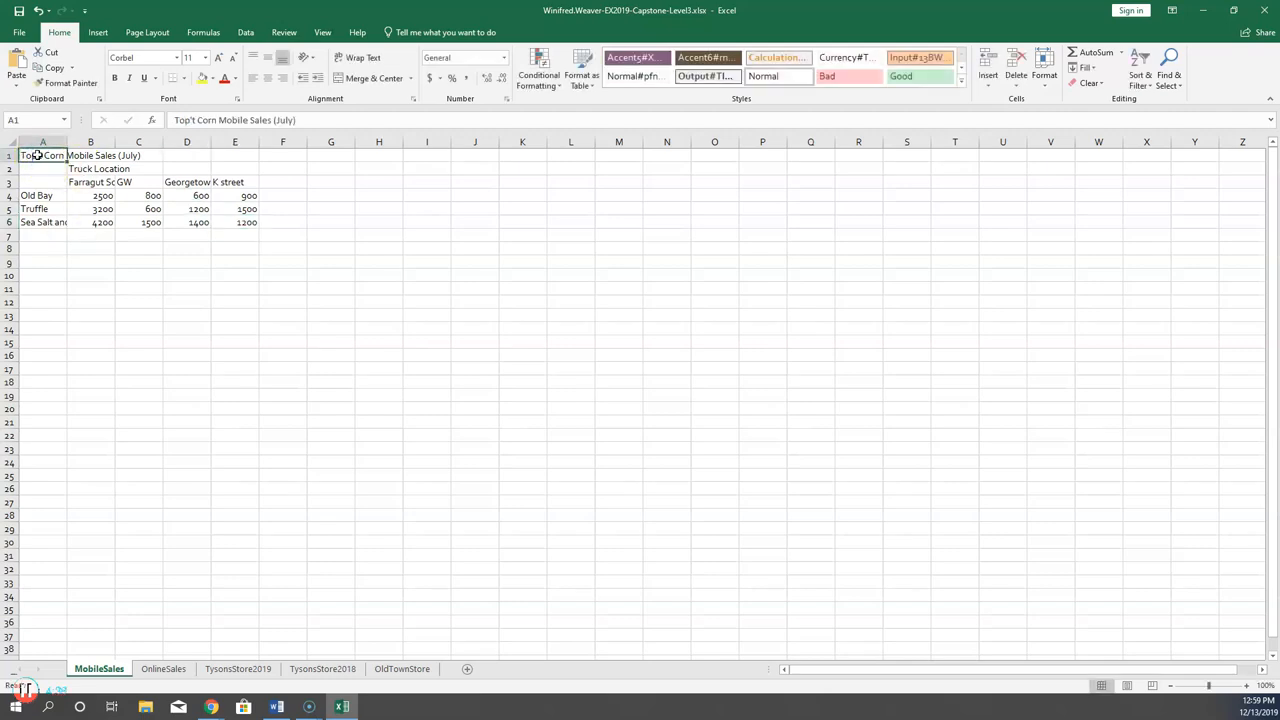
left_click(961, 80)
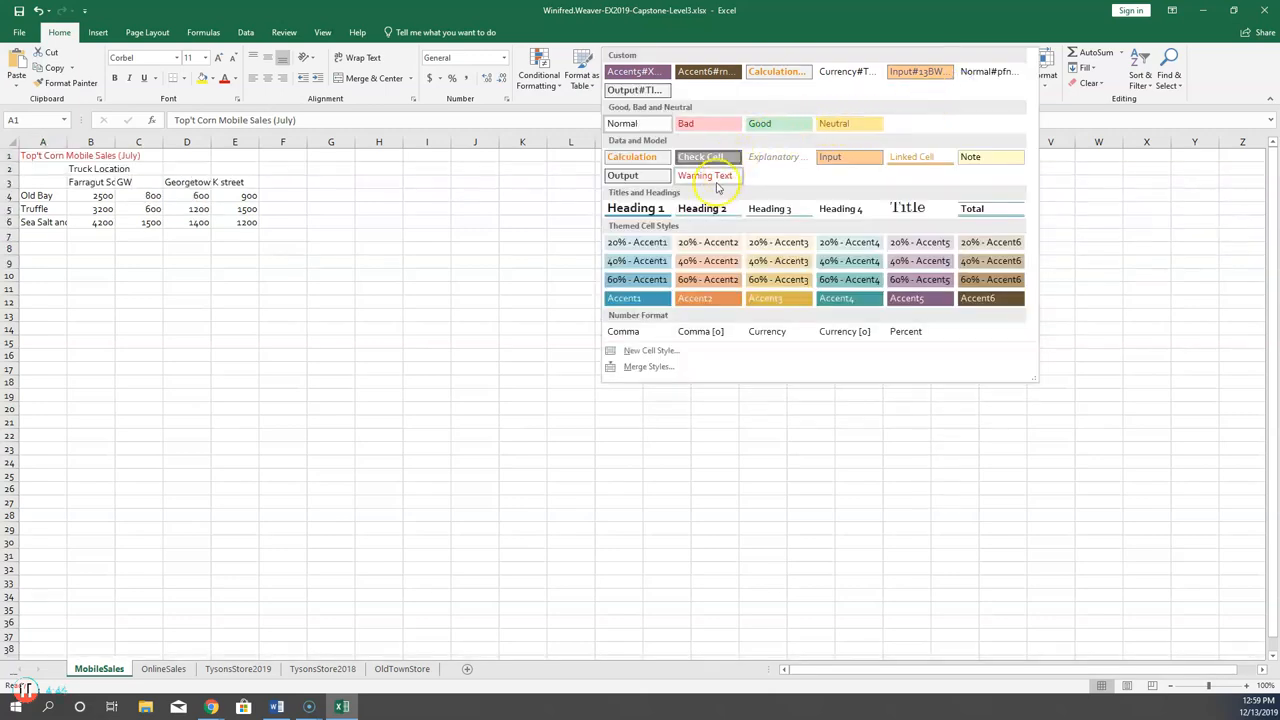
left_click(911, 210)
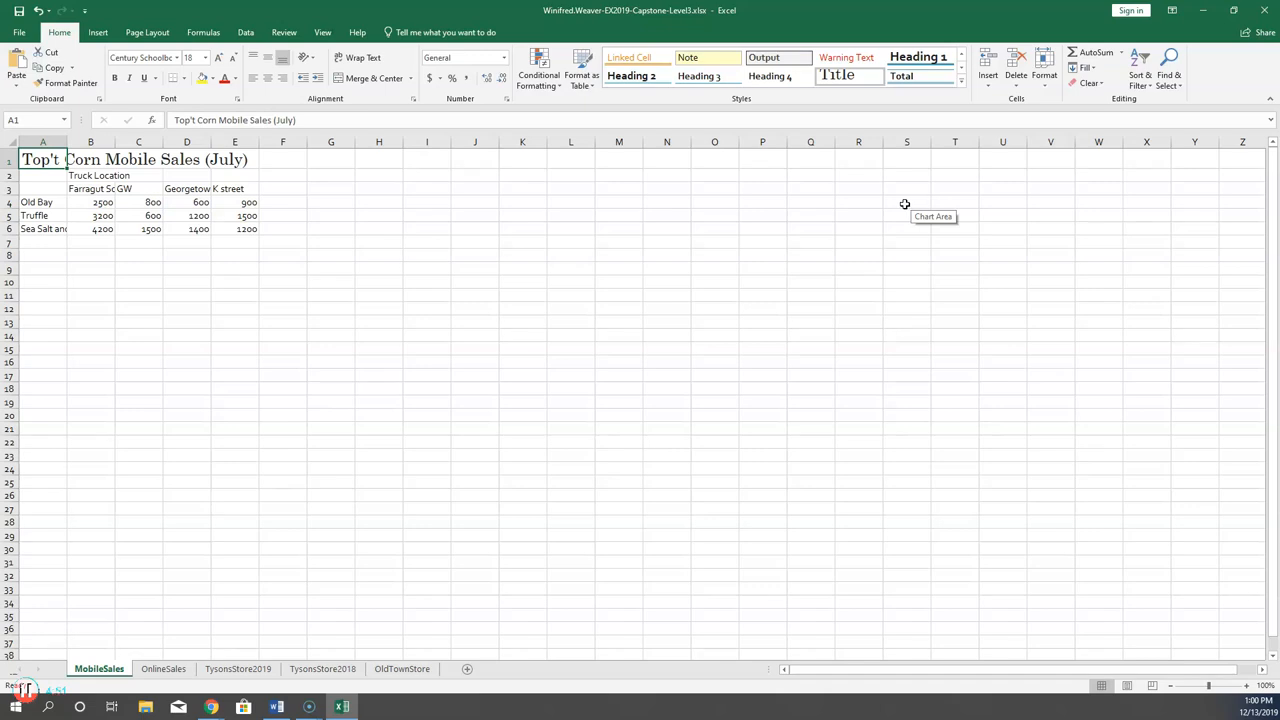
left_click(213, 80)
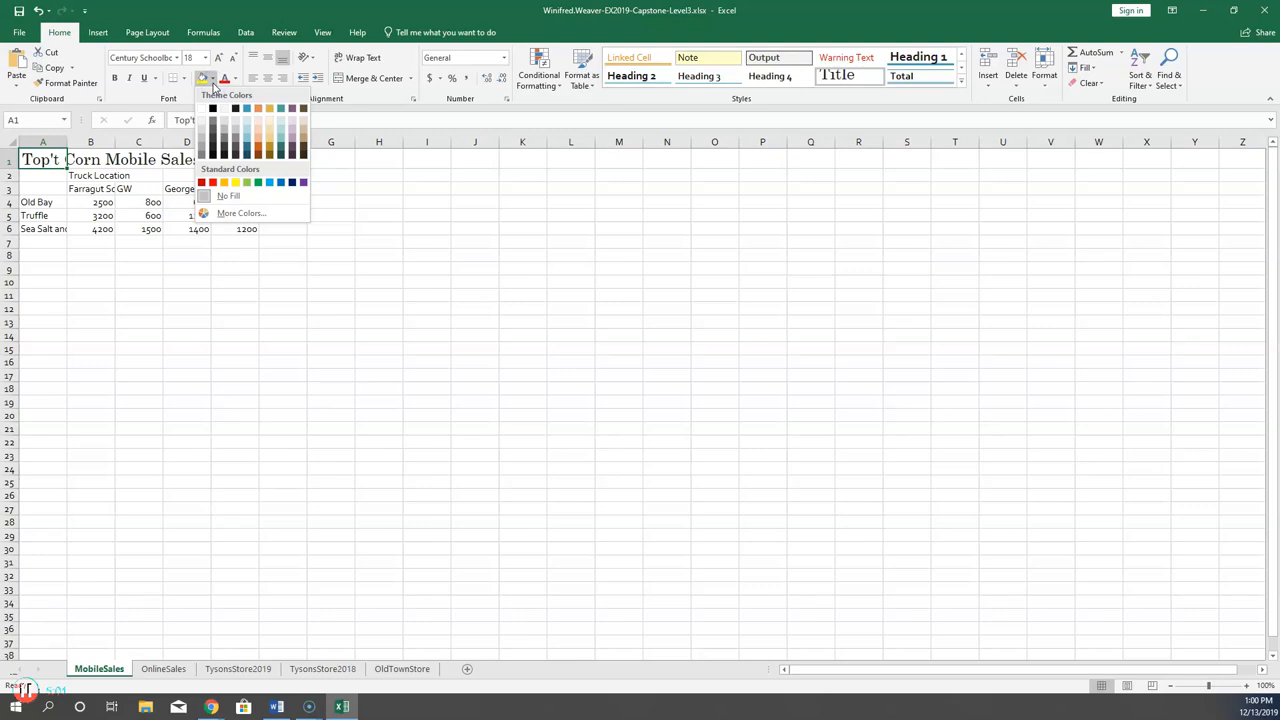
left_click(304, 183)
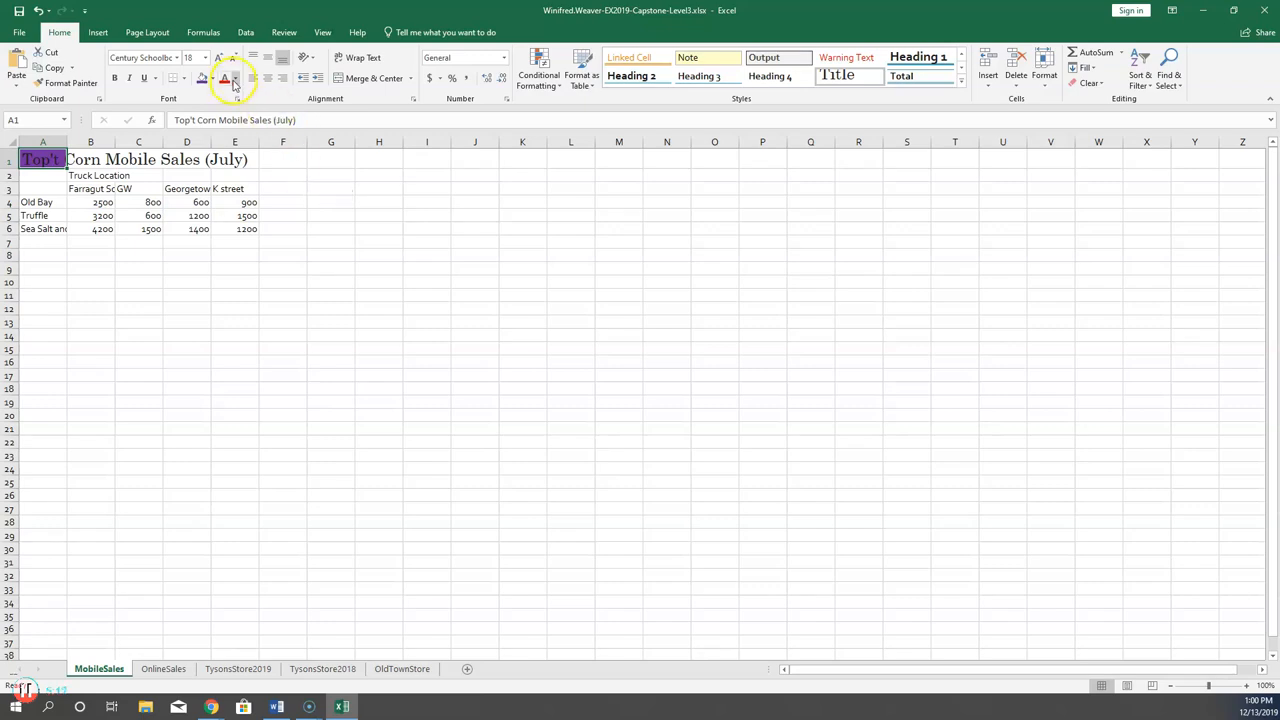
Set the title's font color to White, Background 1, and merge and center it across A1:E1.
left_click(236, 82)
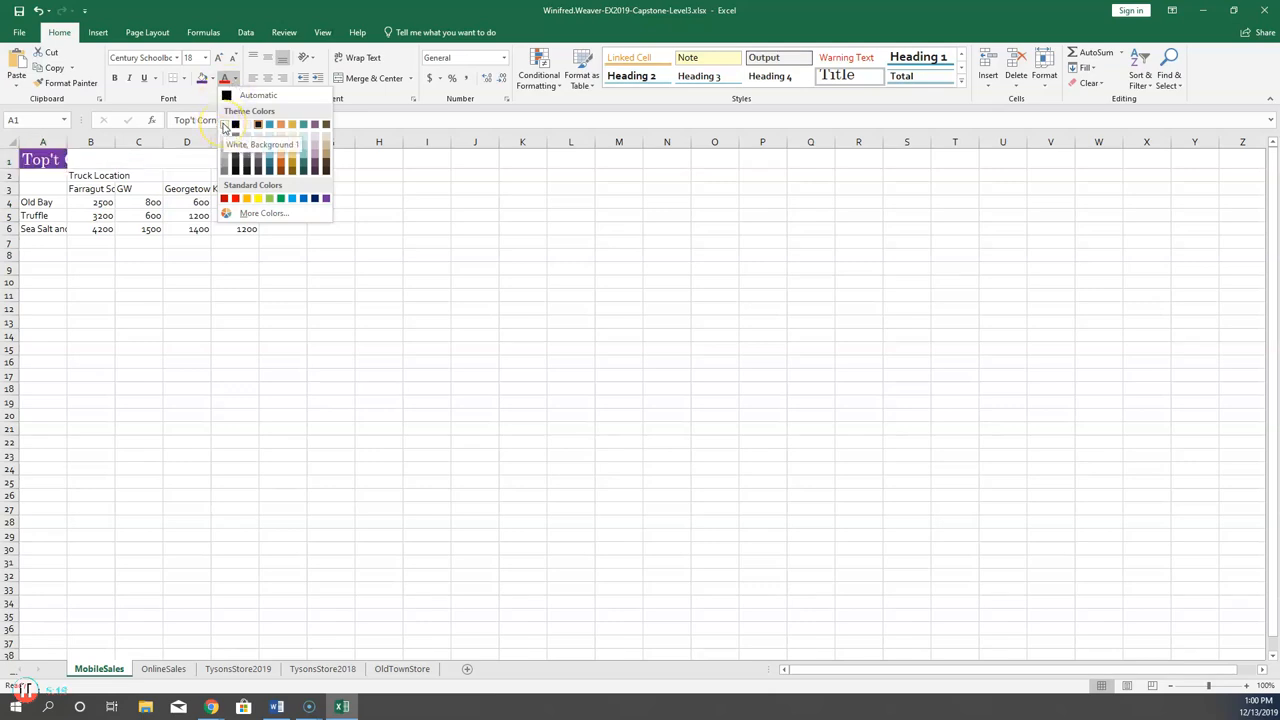
left_click(224, 124)
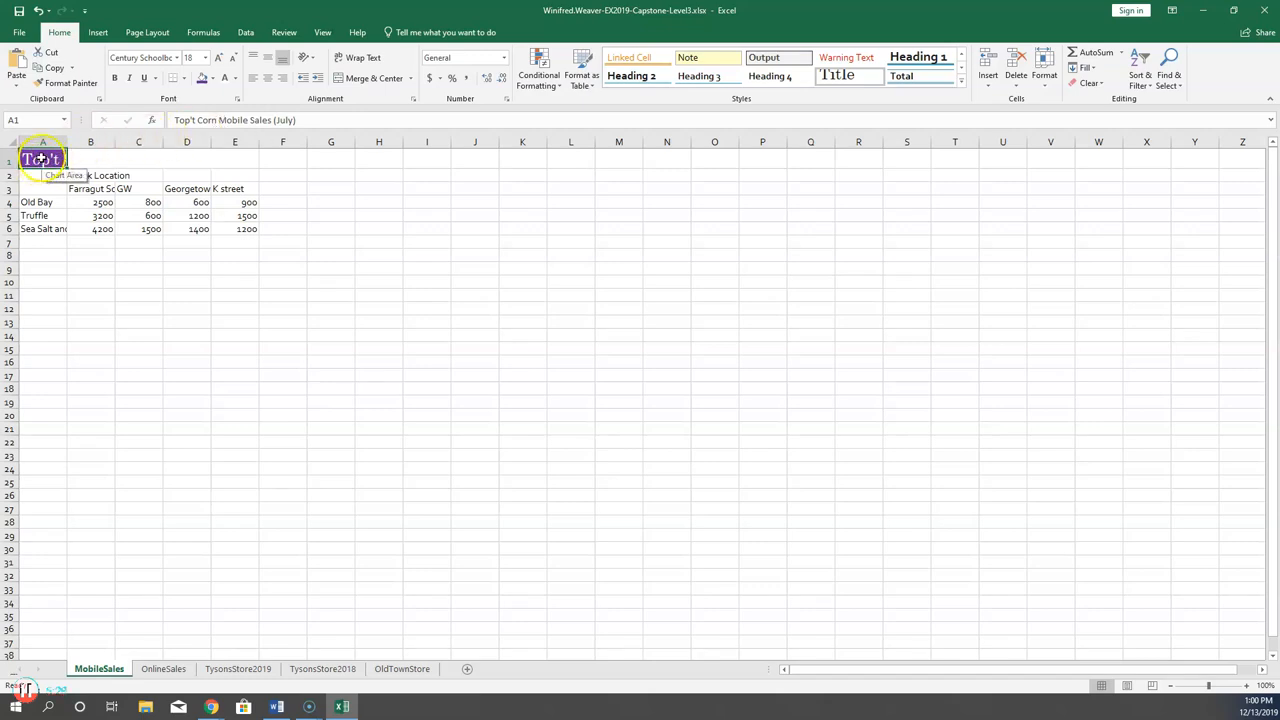
left_click_drag(40, 158, 244, 162)
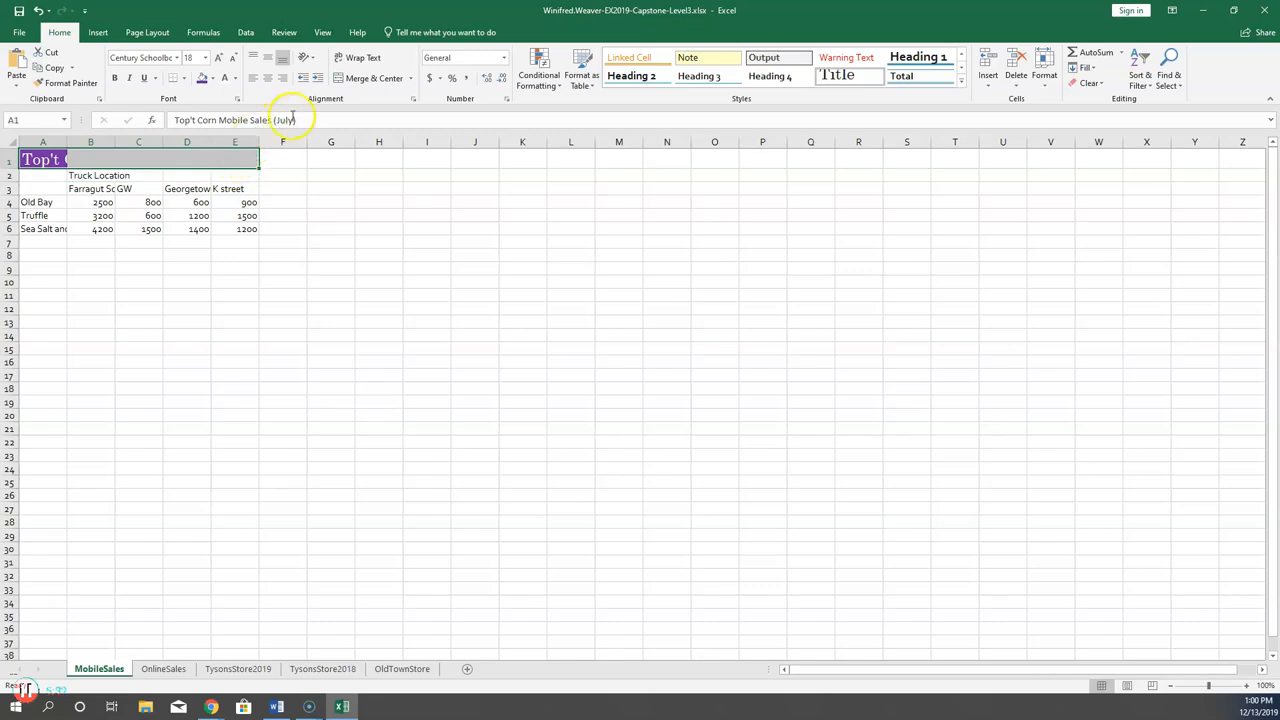
left_click(375, 80)
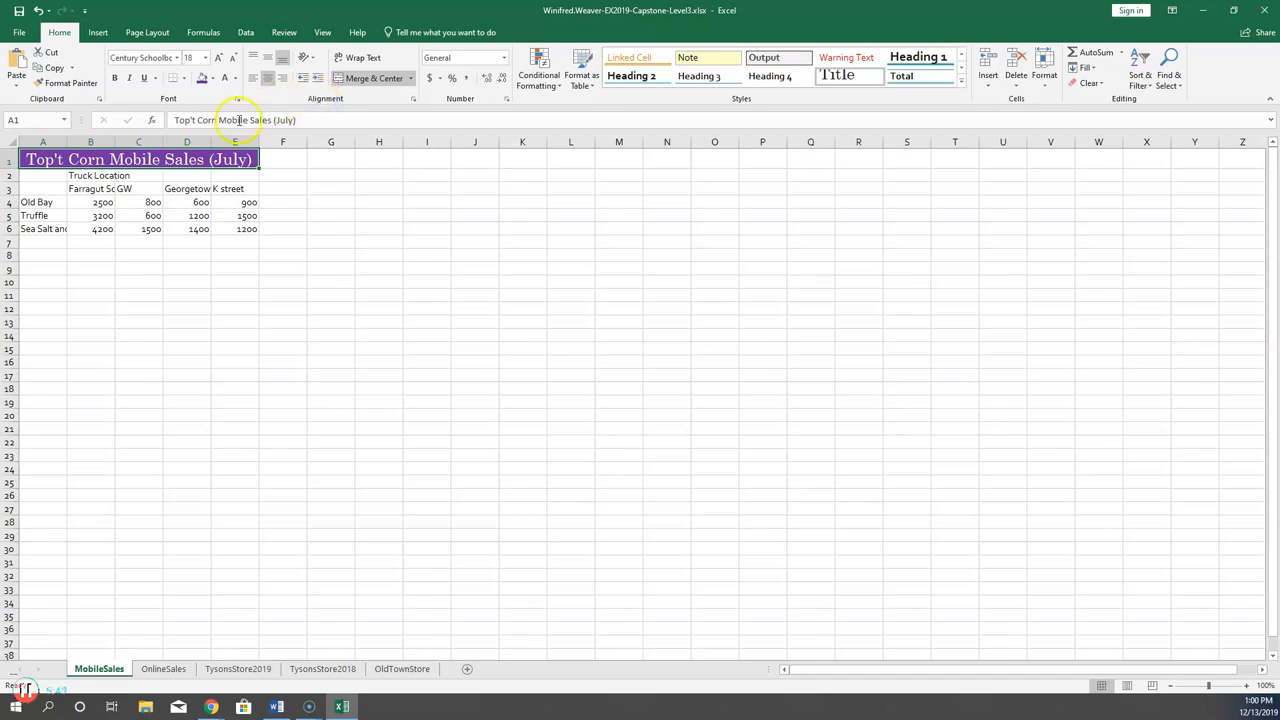
Apply the Heading 2 cell style to the Truck Location heading and merge and center it across B2:E2.
left_click(93, 176)
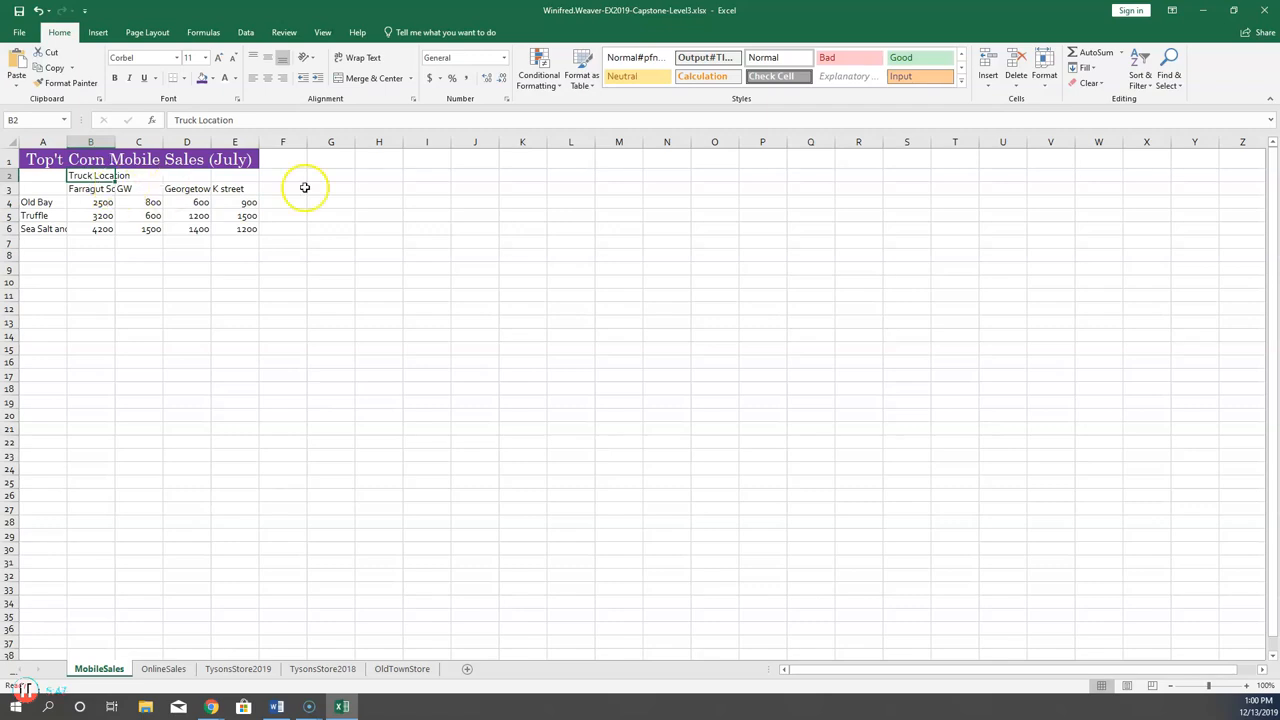
left_click(961, 80)
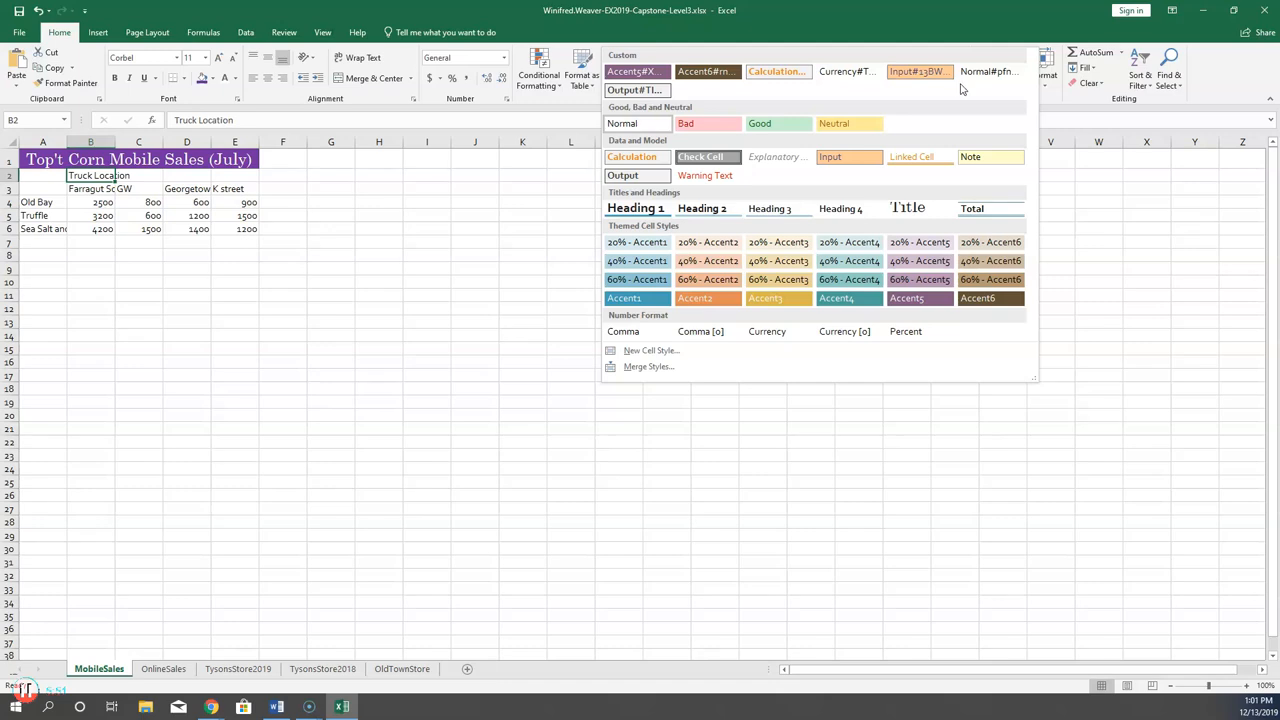
left_click(701, 210)
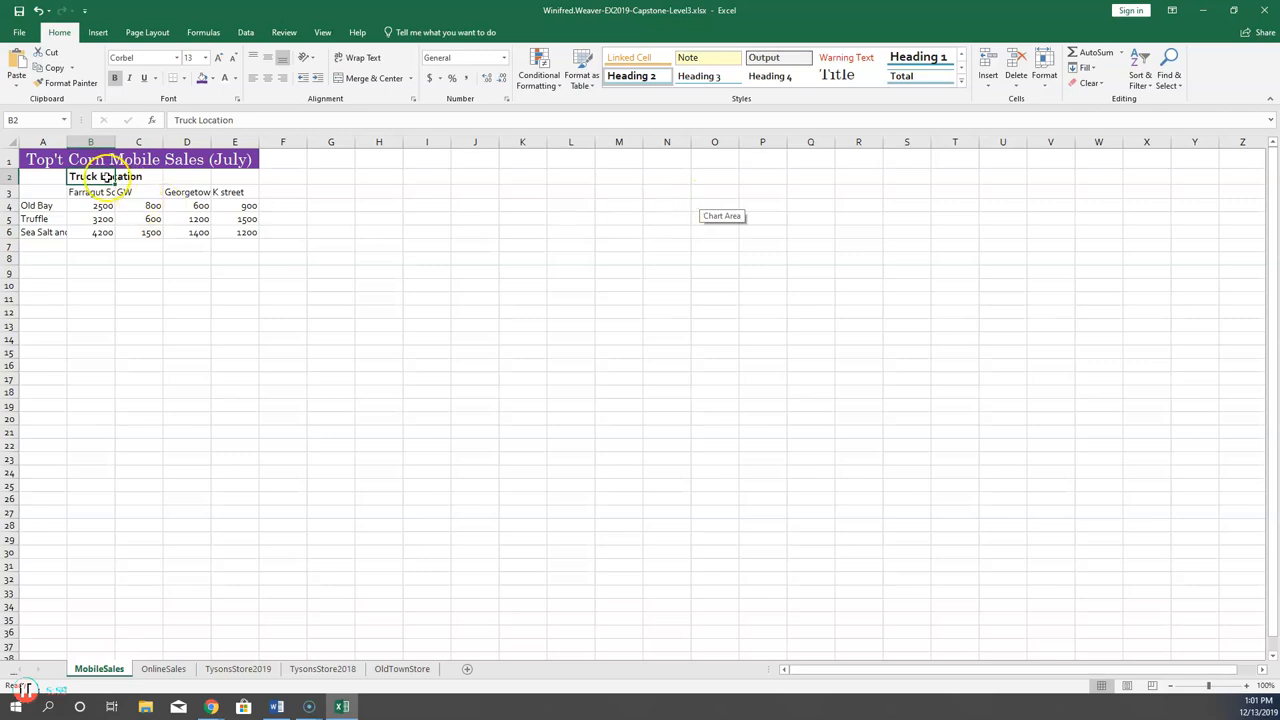
left_click_drag(82, 174, 231, 177)
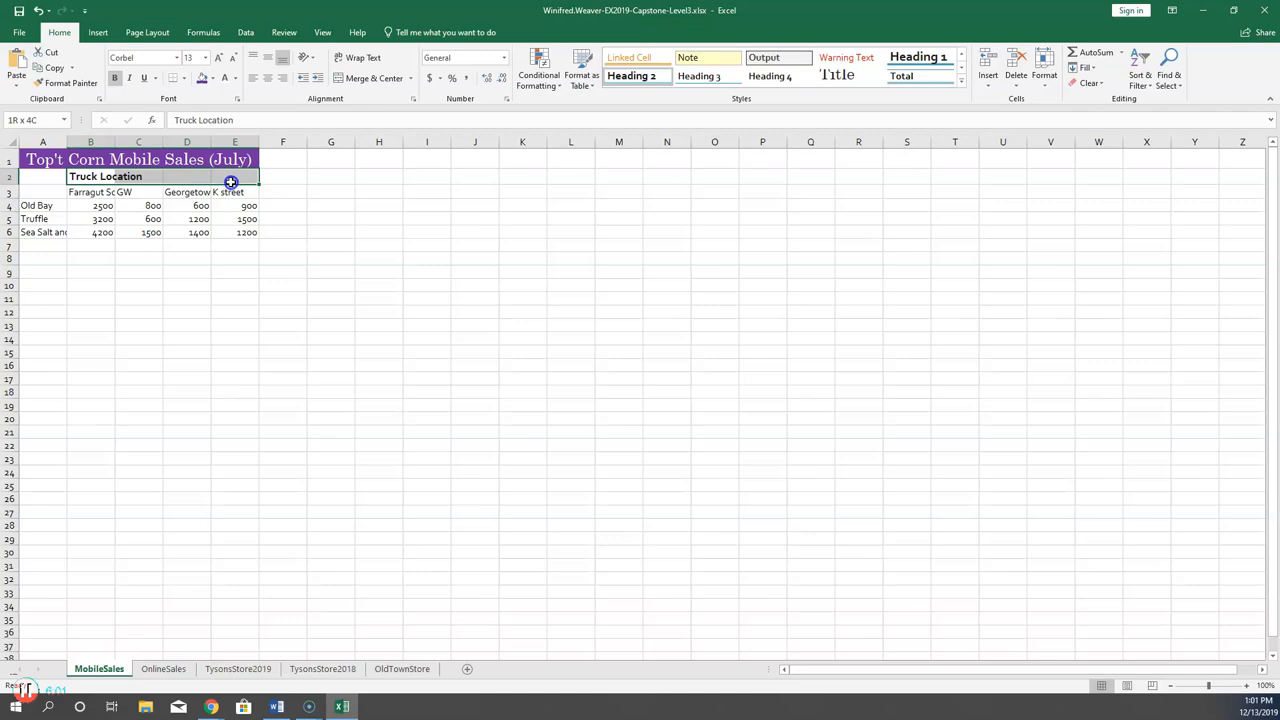
left_click(367, 79)
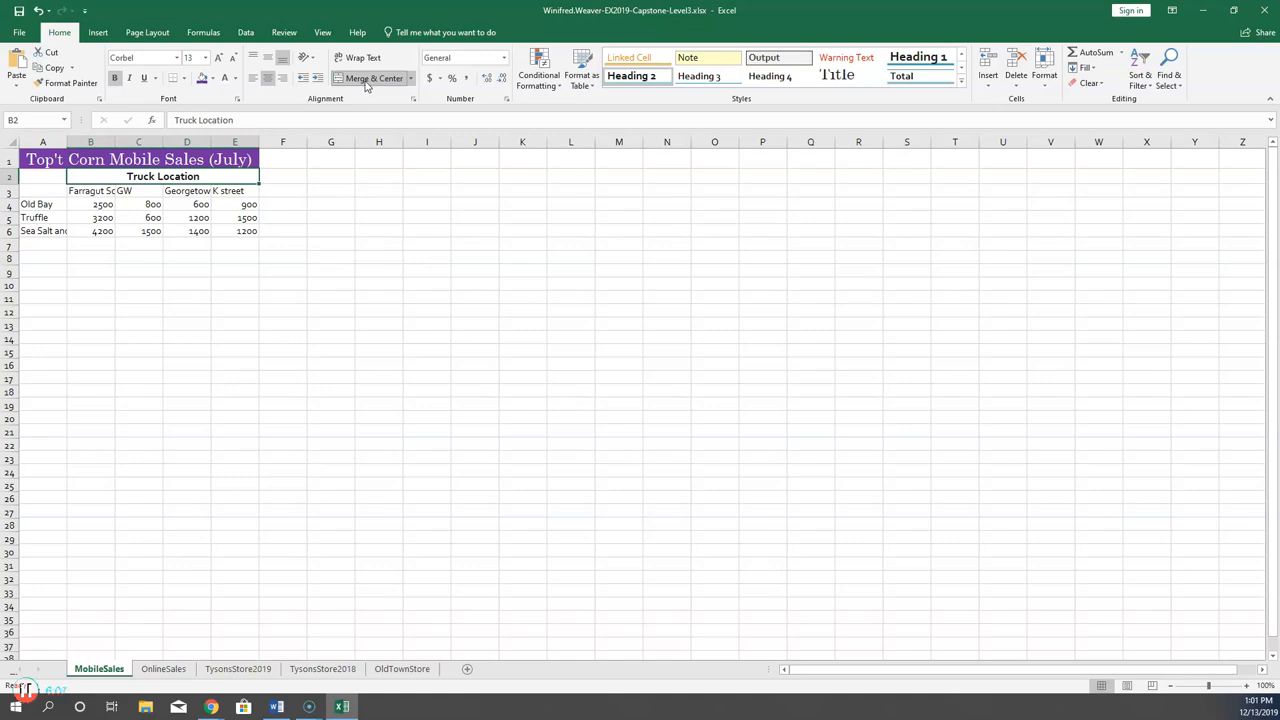
Bold the truck location names in B3:E3.
left_click(103, 189)
left_click_drag(103, 189, 218, 191)
left_click(116, 78)
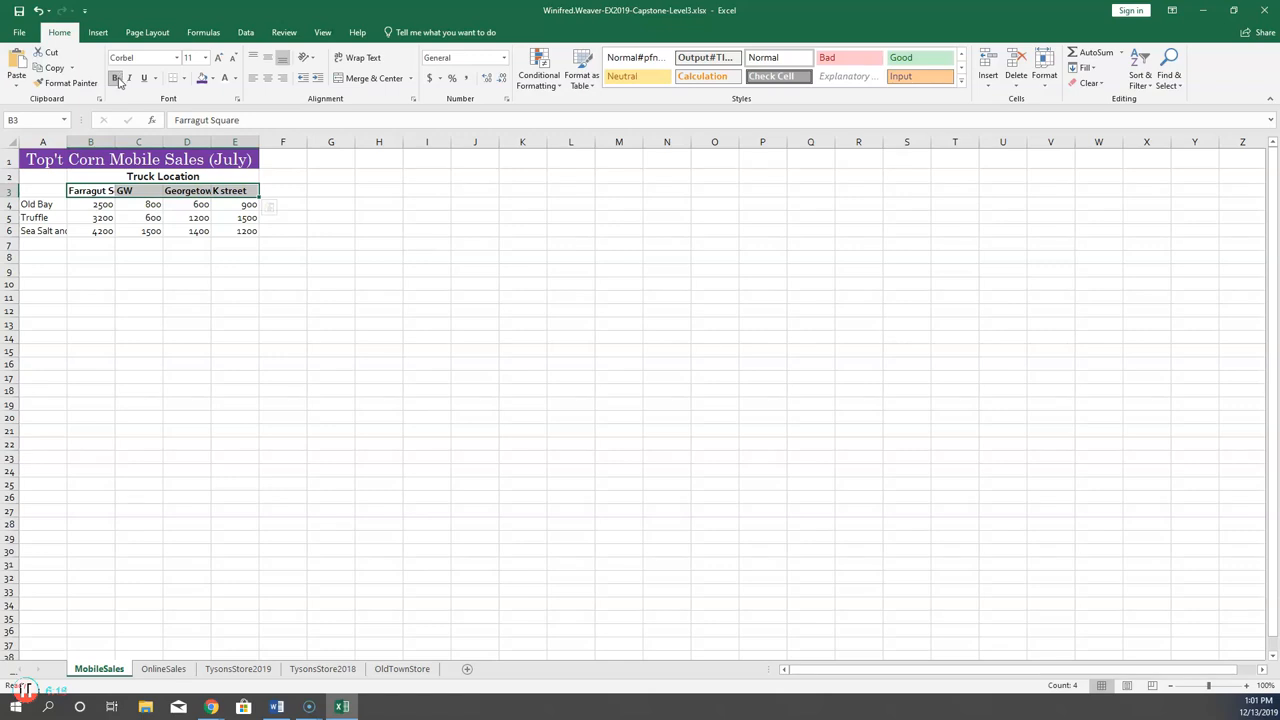
Format the sales figures in B4:E6 with the Accounting number format and no decimal places.
left_click(79, 204)
left_click_drag(79, 204, 237, 229)
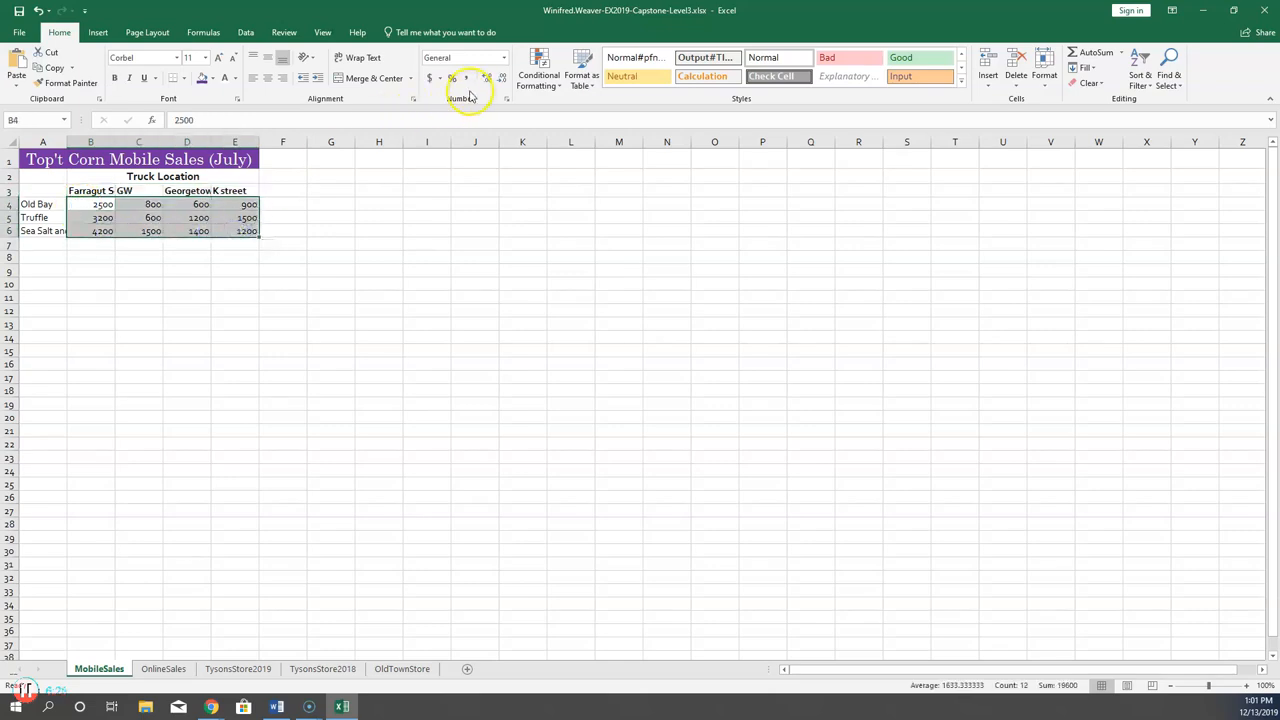
left_click(431, 79)
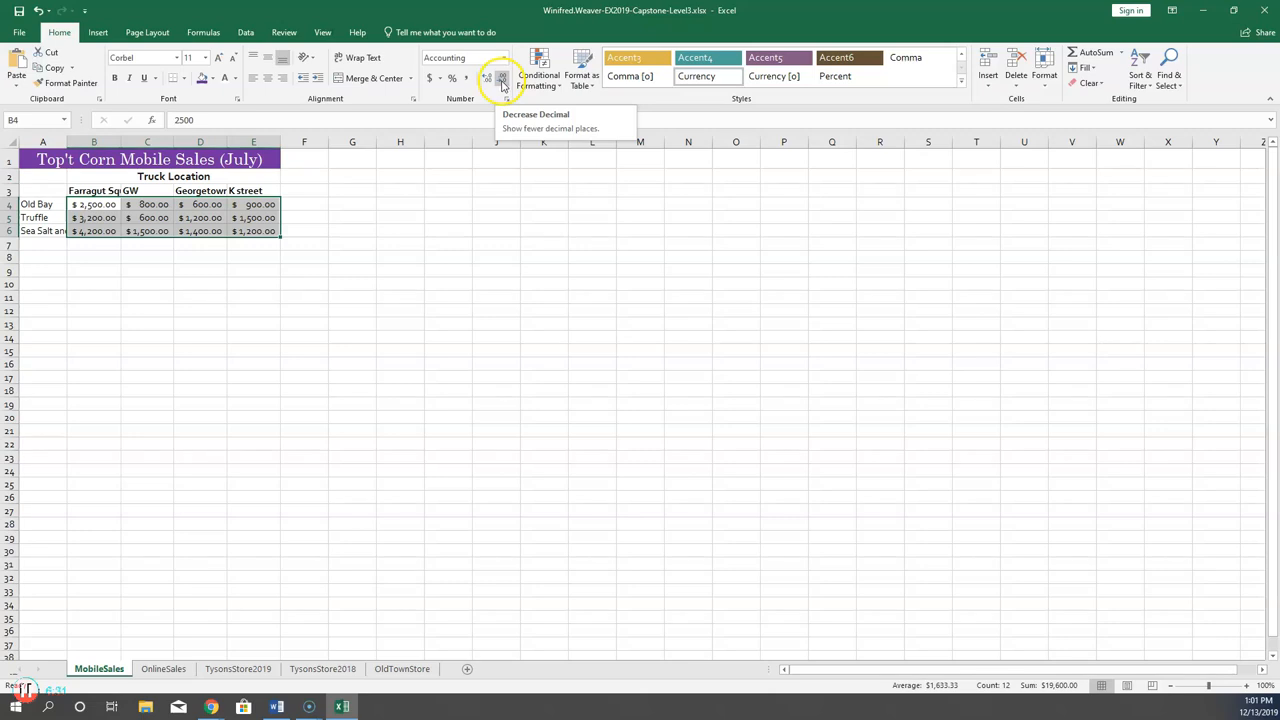
left_click(501, 83)
left_click(501, 83)
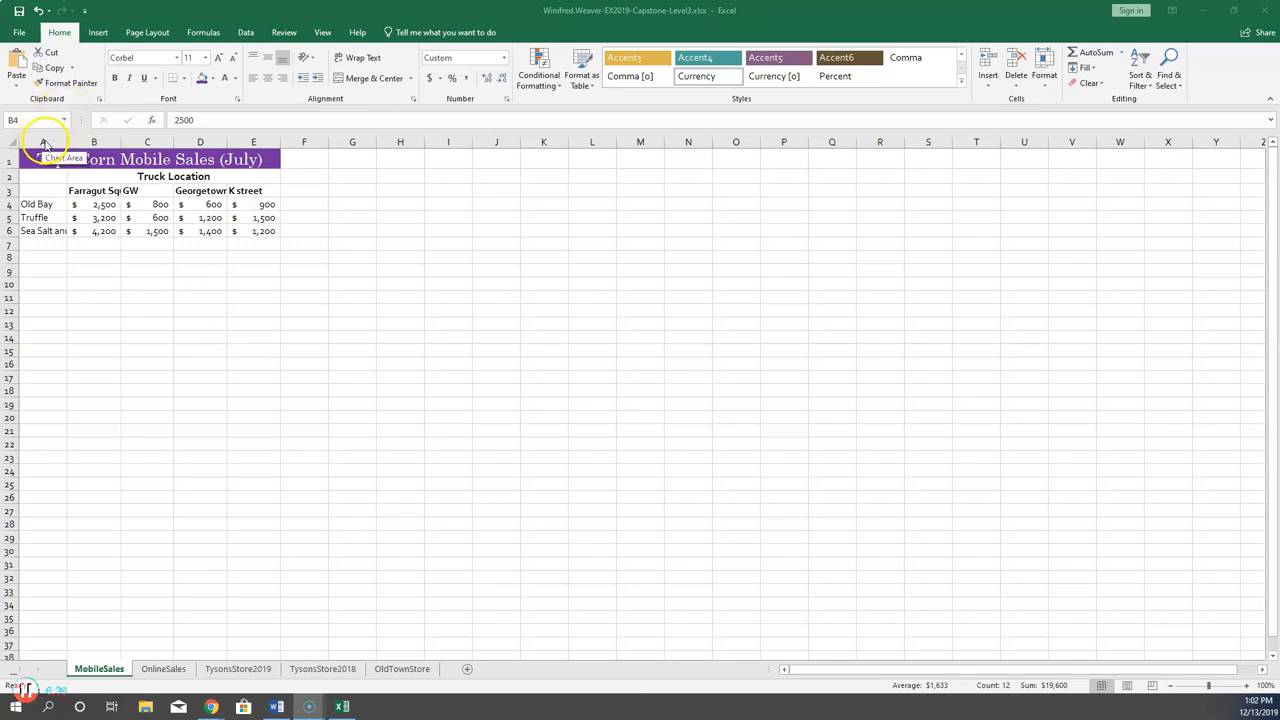
AutoFit the width of columns A through E.
left_click(45, 143)
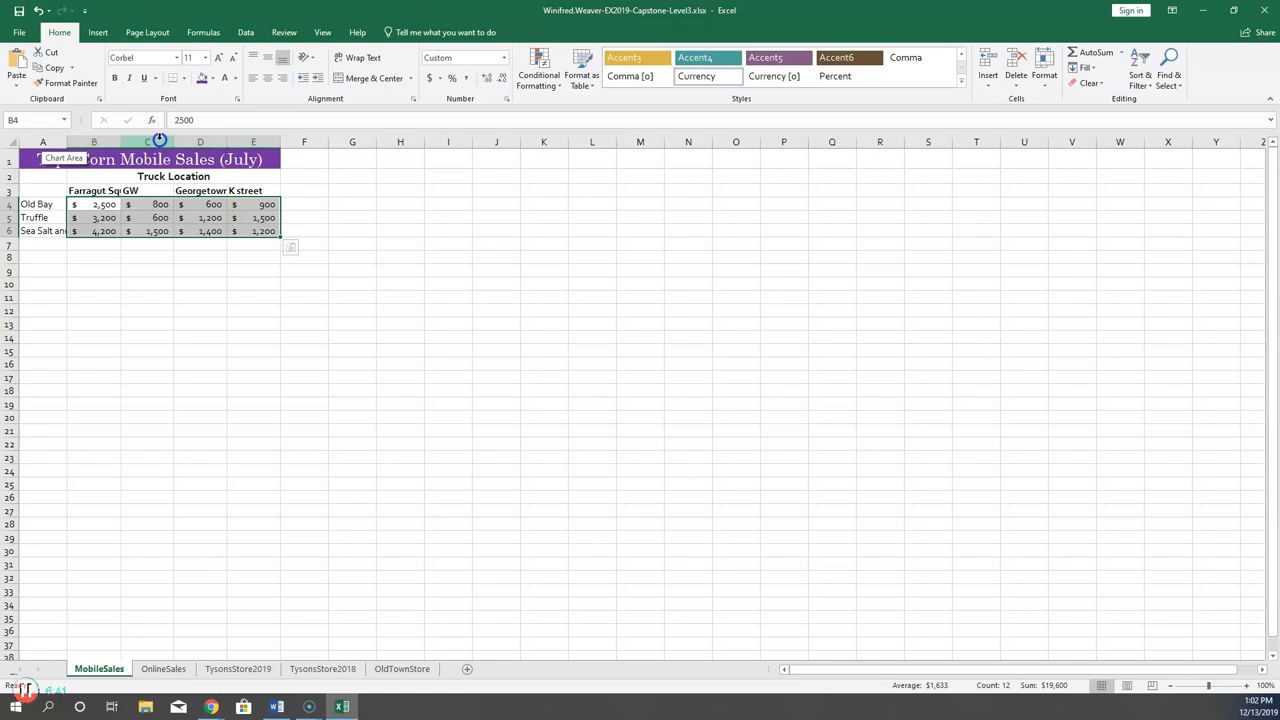
left_click_drag(45, 141, 268, 140)
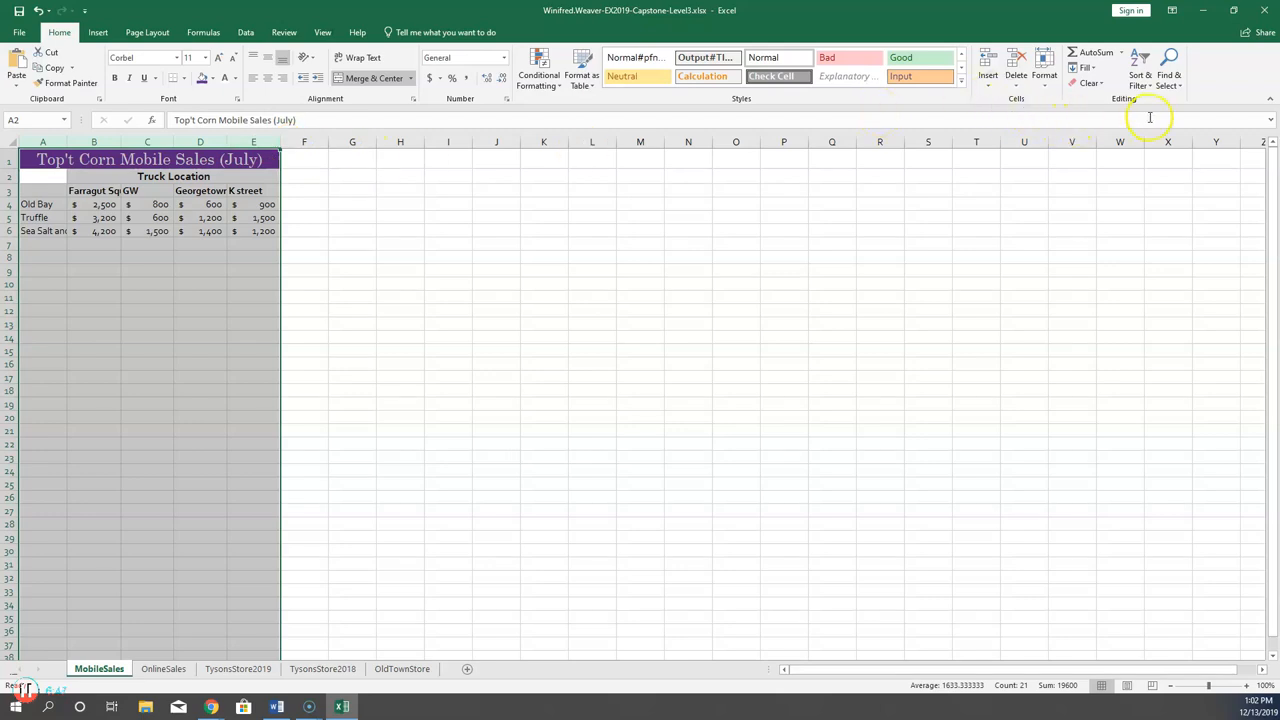
left_click(1044, 80)
left_click(1054, 150)
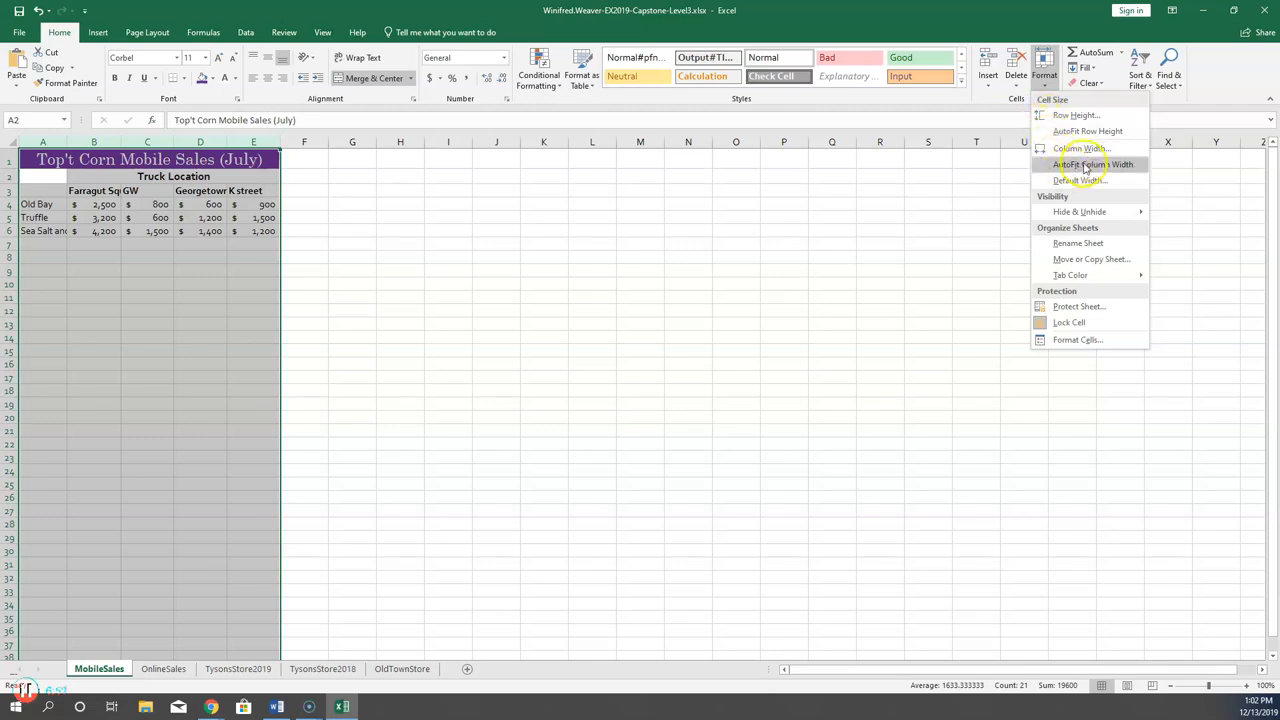
left_click(1090, 164)
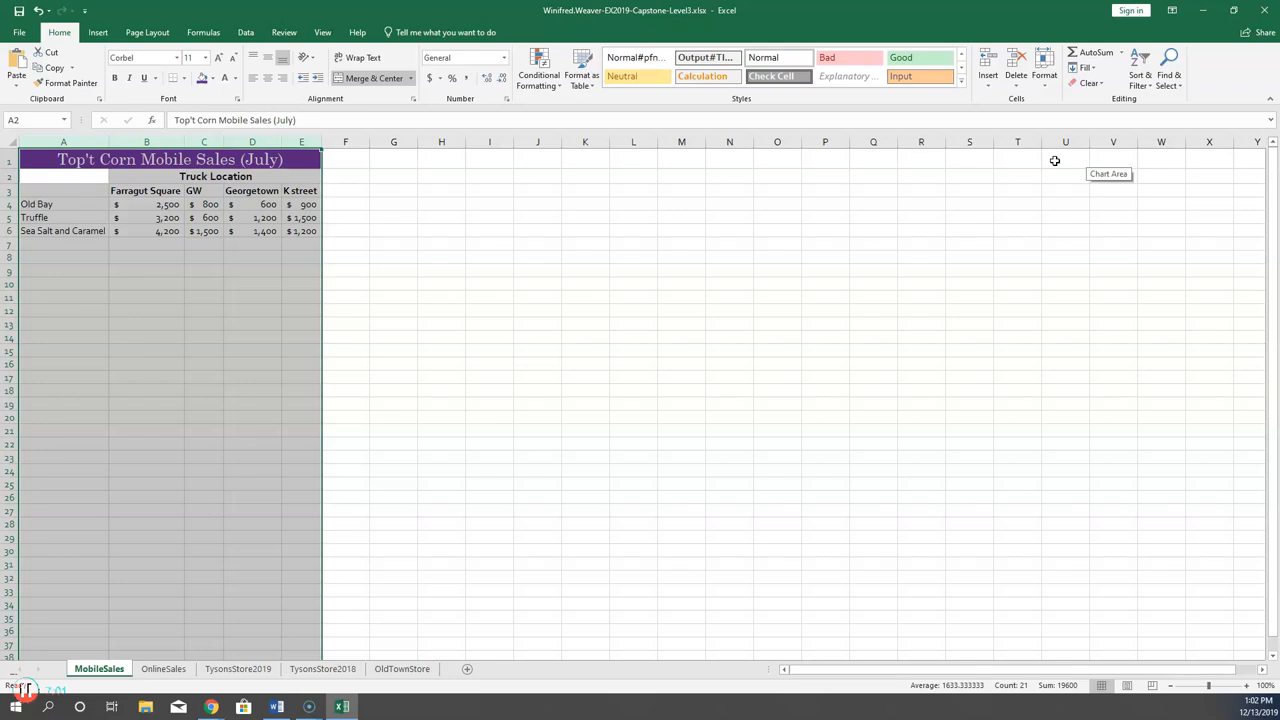
Enter the label Total in A7 and sum the Farragut Square sales B4:B6 in B7.
left_click(38, 245)
type("Total")
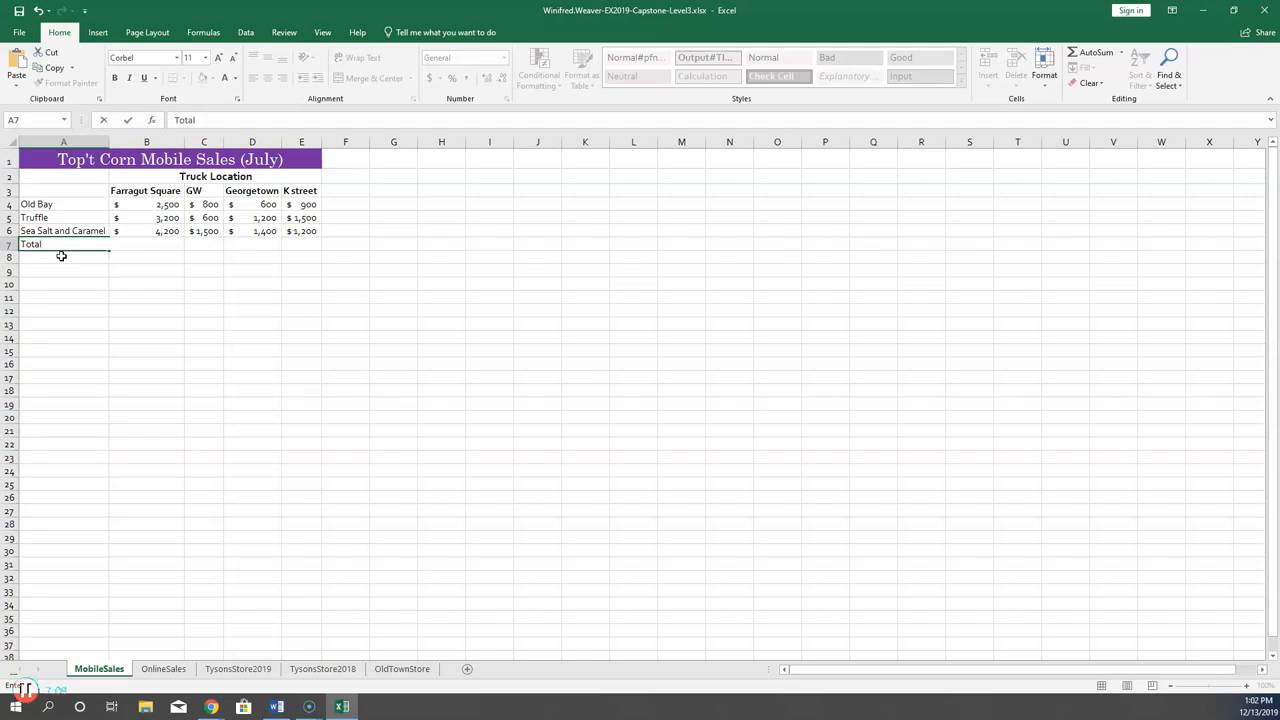
left_click(148, 246)
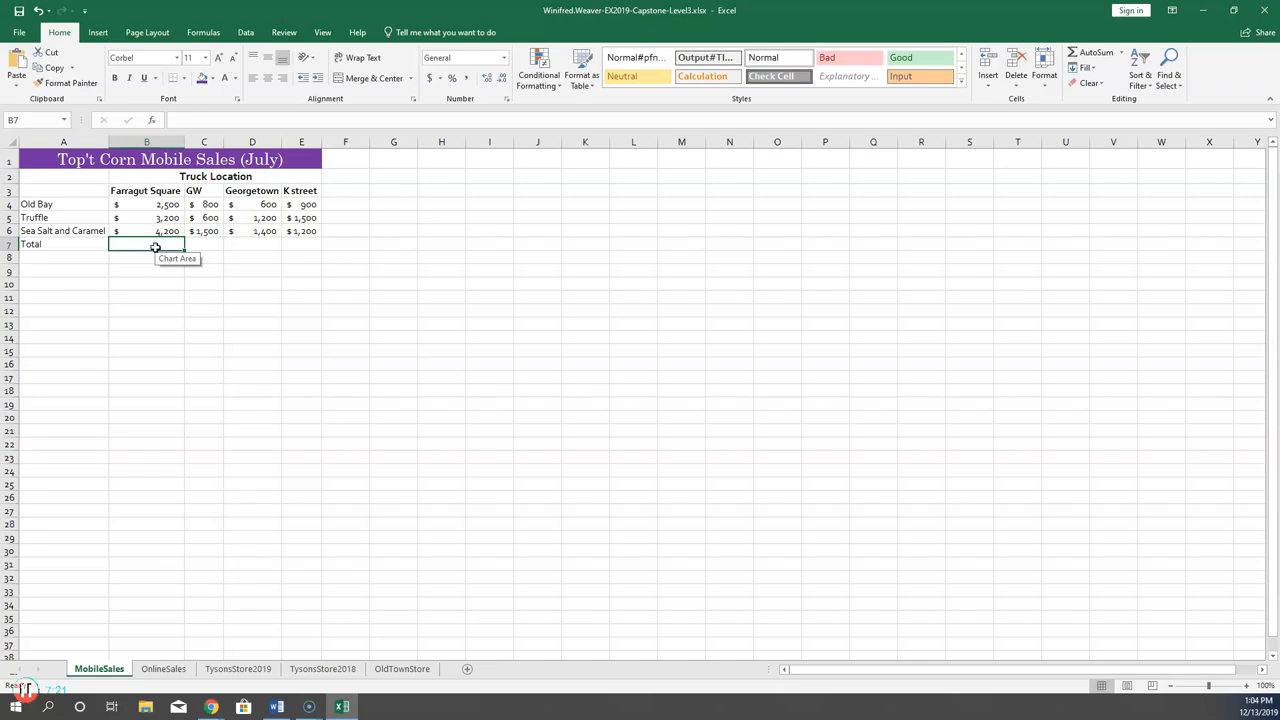
left_click(1121, 55)
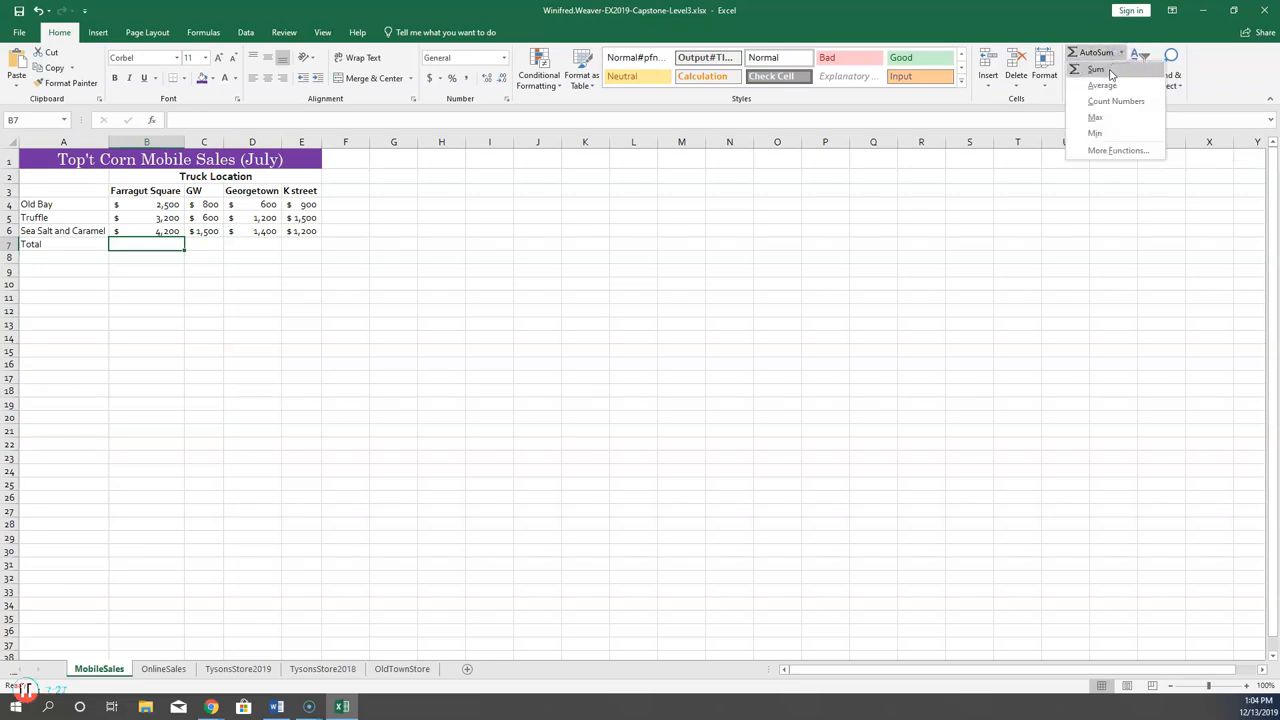
left_click(1096, 69)
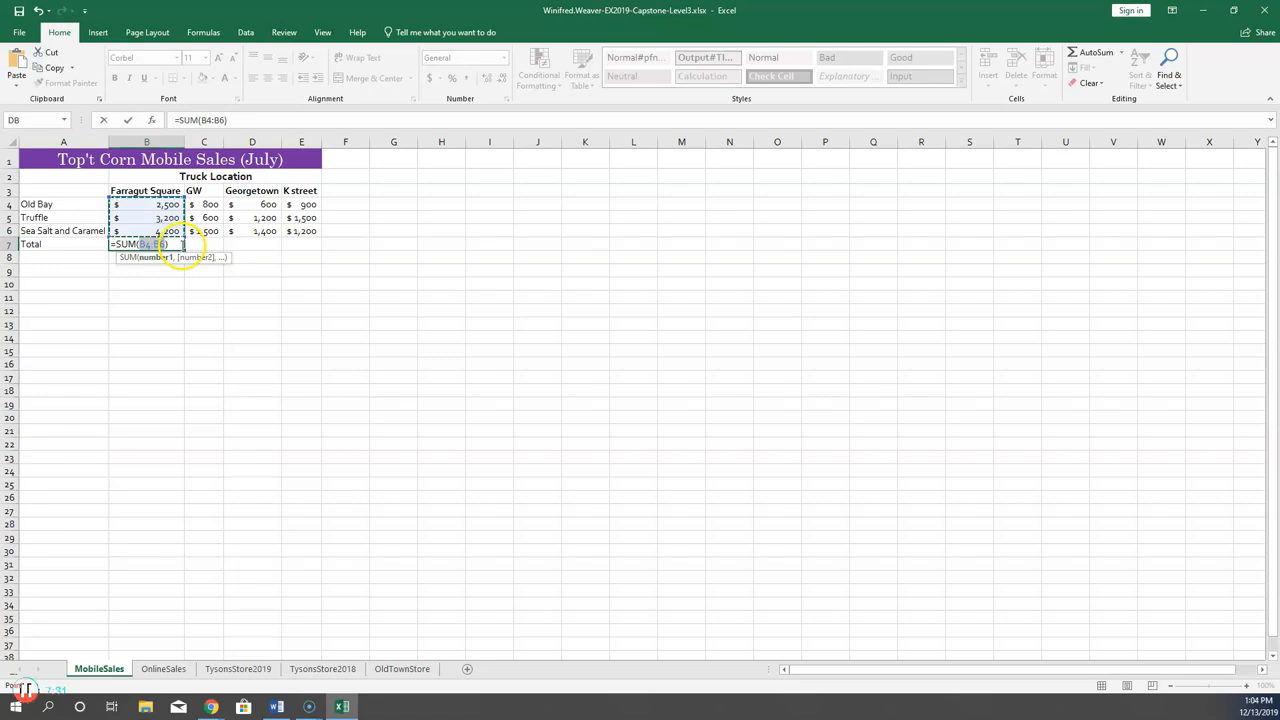
key("Return")
key("Left")
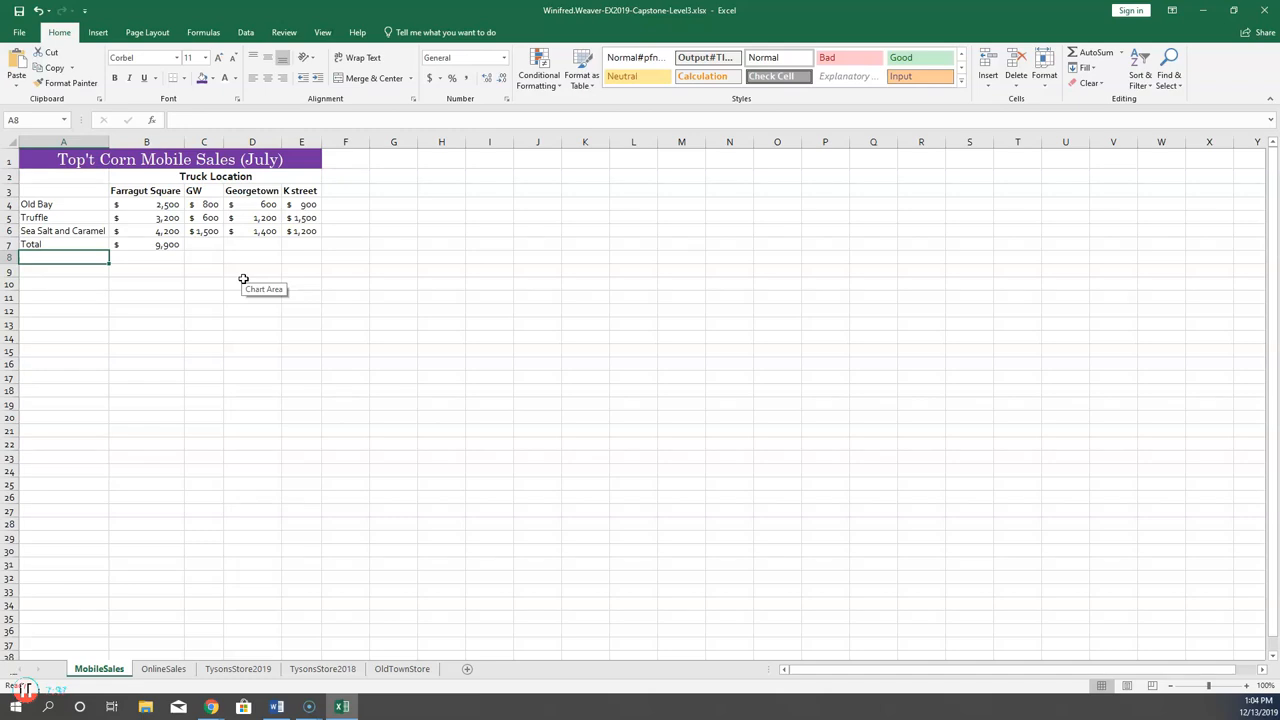
Fill the B7 sum formula across to E7 and apply the Total cell style to A7:E7.
left_click(166, 245)
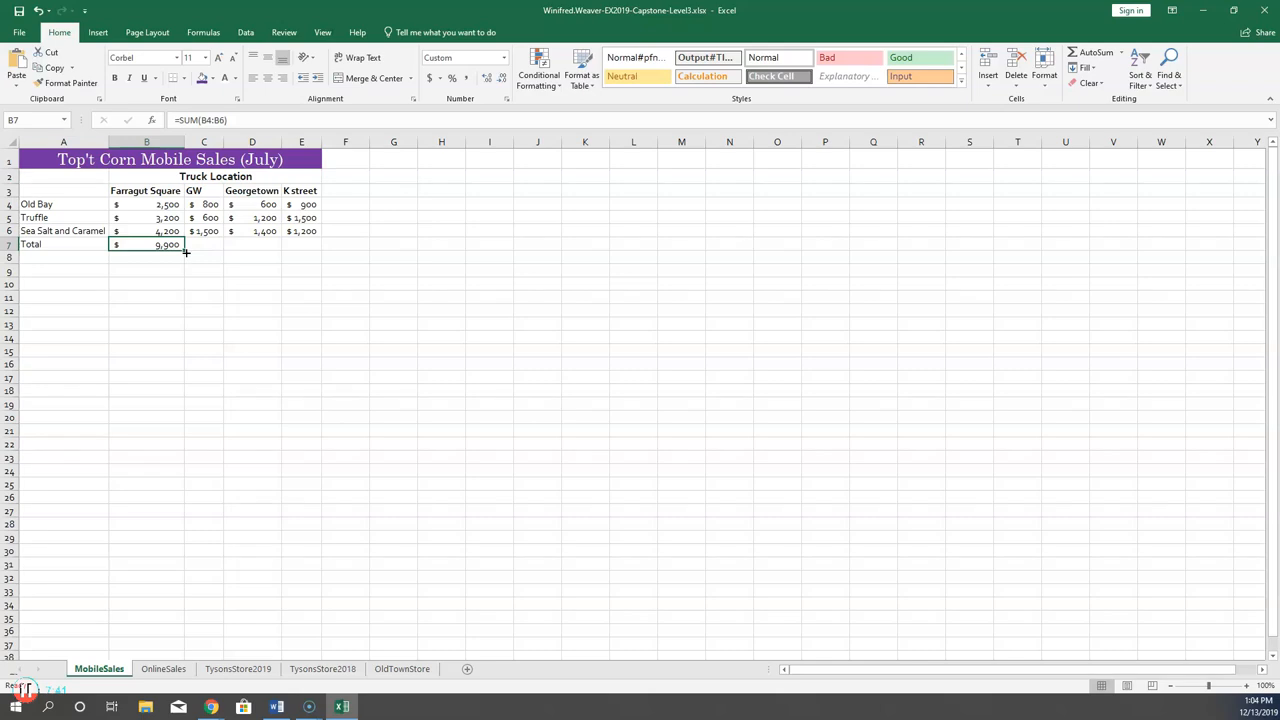
left_click_drag(185, 251, 317, 257)
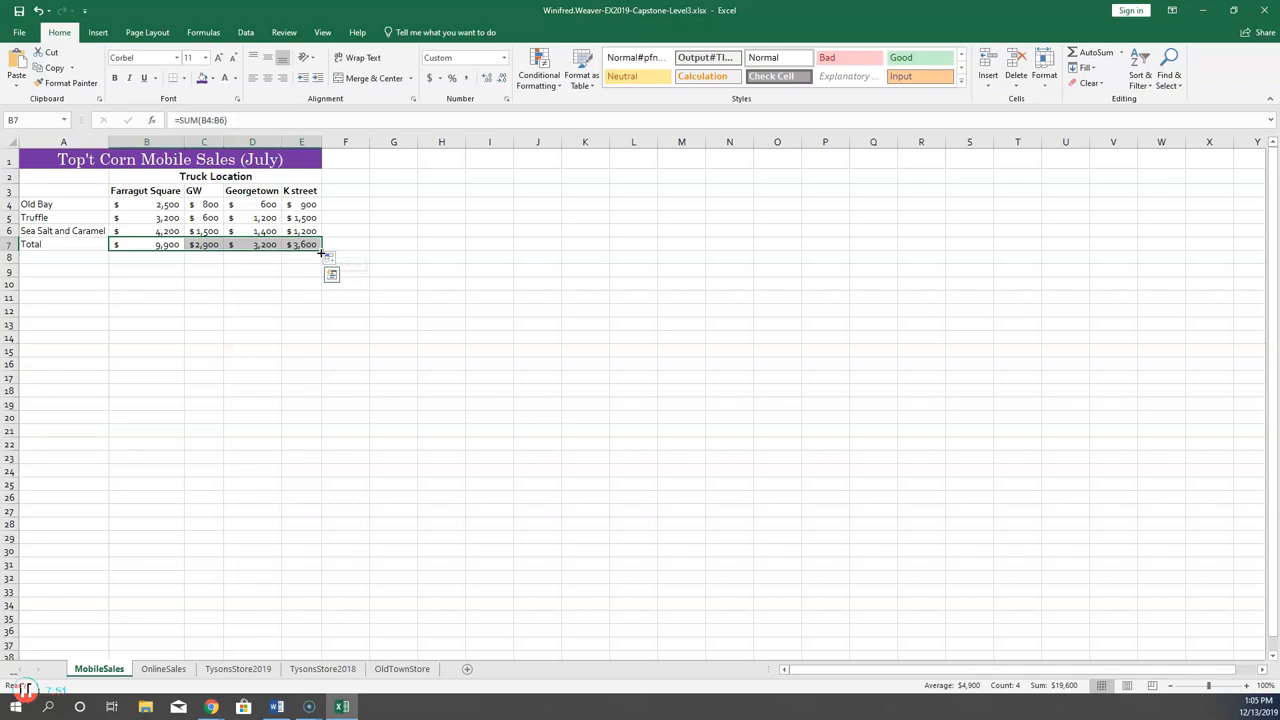
left_click_drag(70, 242, 300, 245)
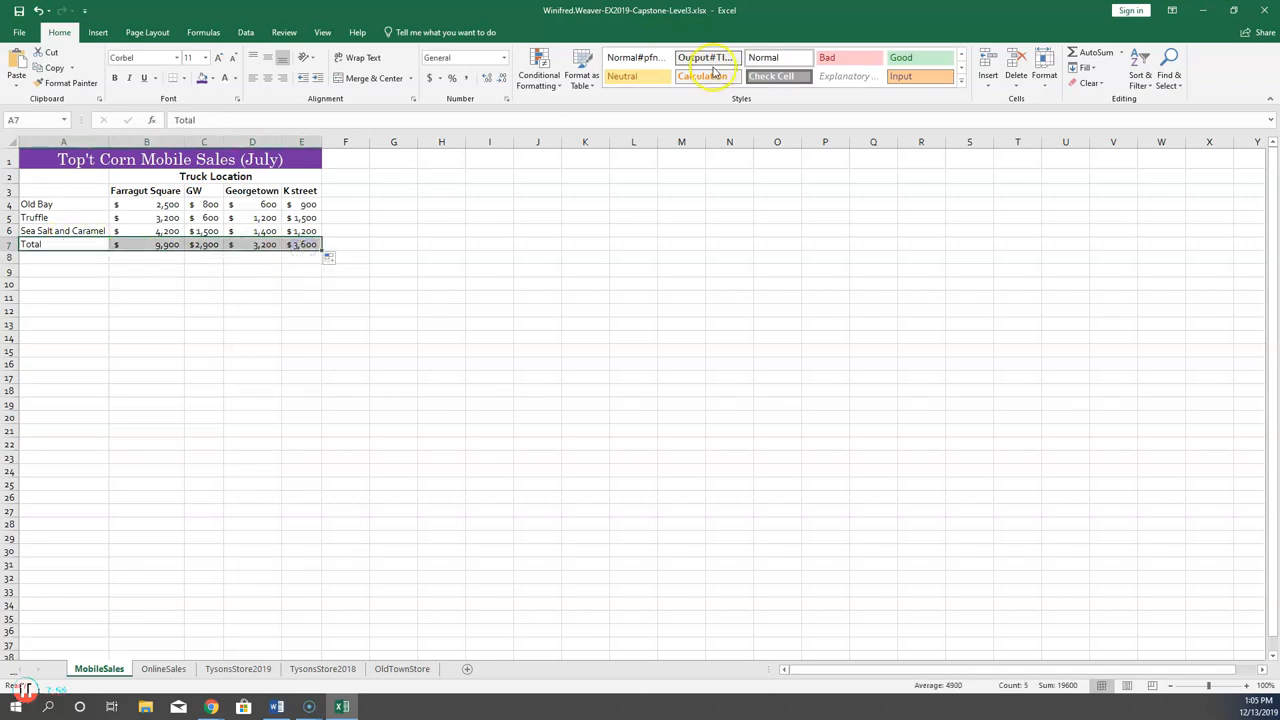
left_click(961, 80)
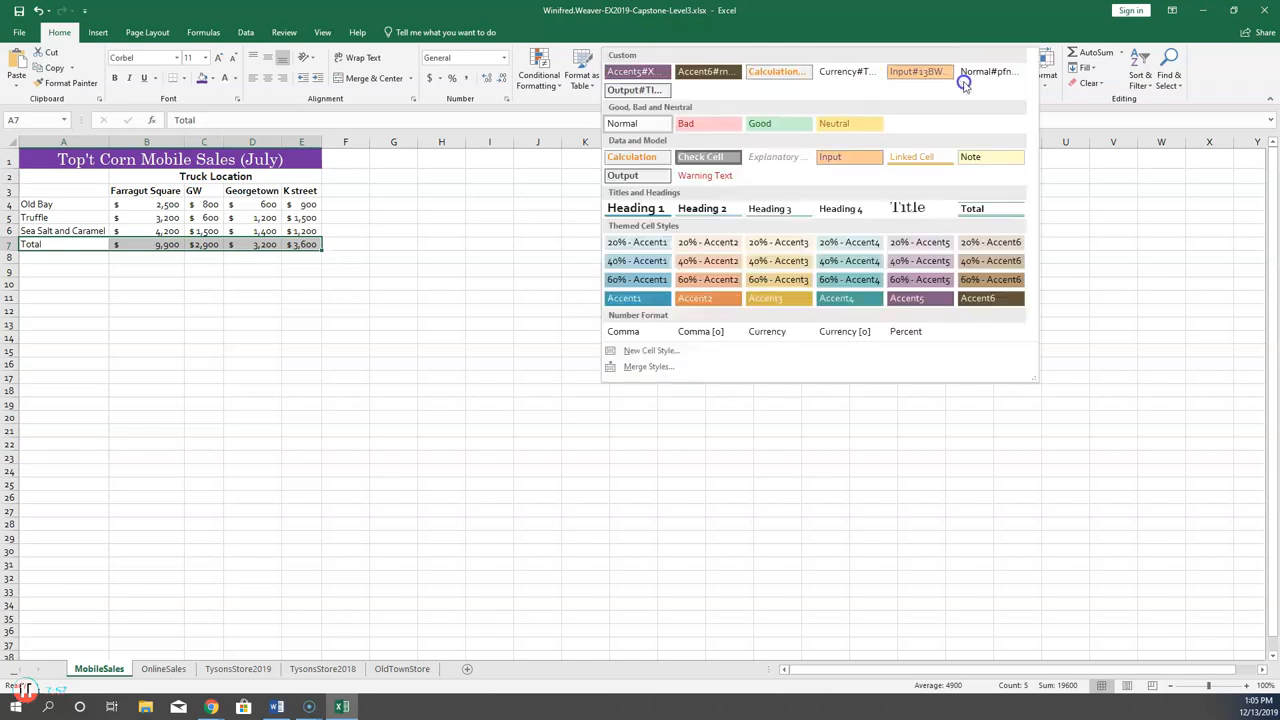
left_click(984, 216)
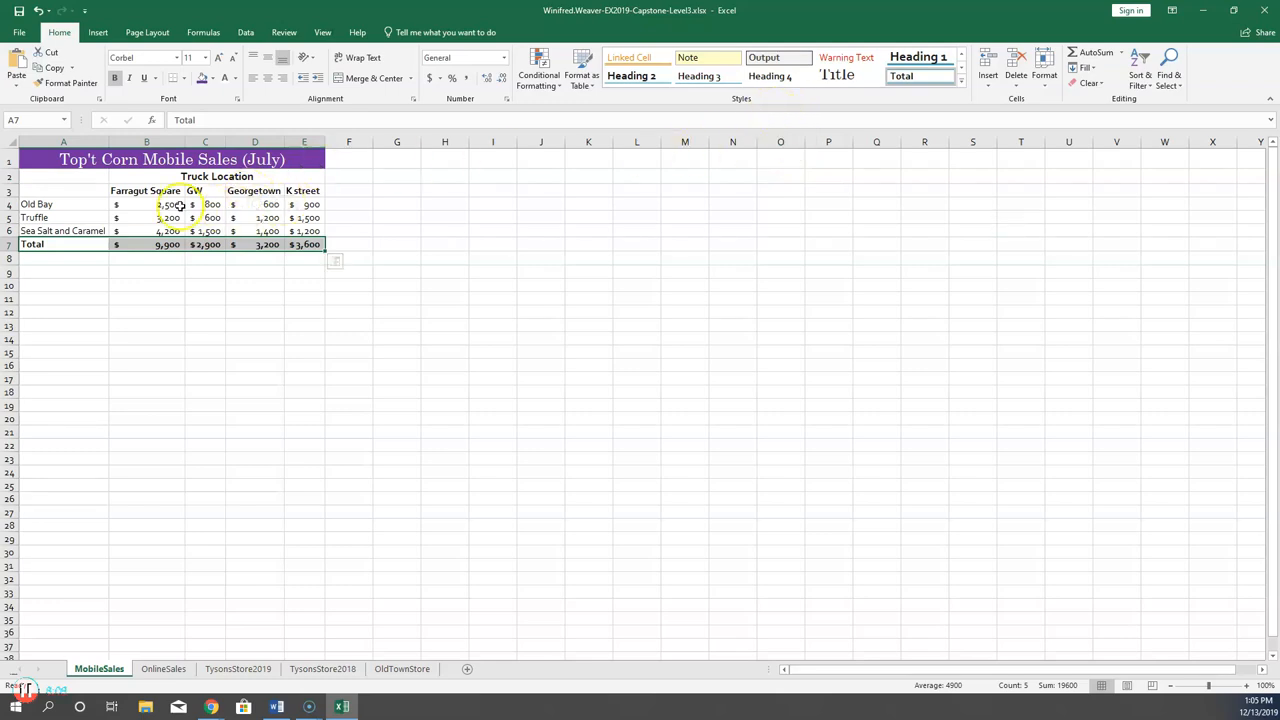
Insert a standard 2-D pie chart of the Old Bay sales by location from the range A3:E4.
left_click_drag(67, 203, 307, 192)
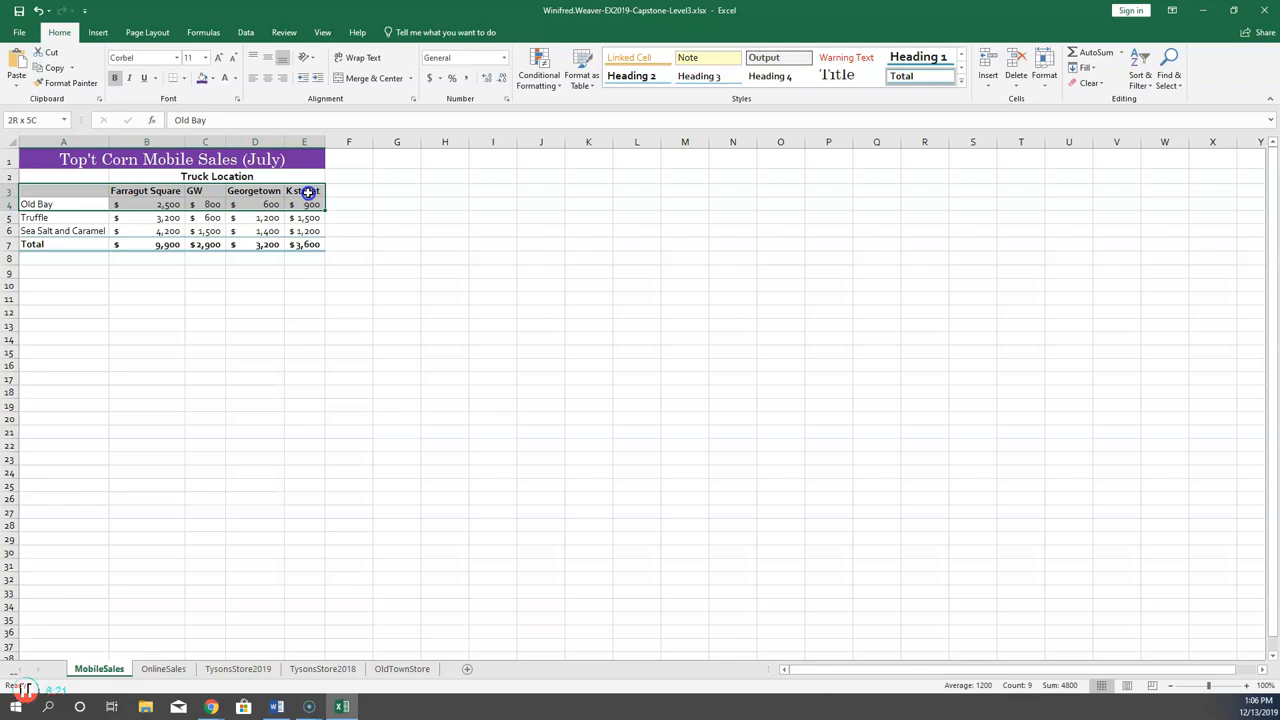
left_click_drag(308, 192, 308, 192)
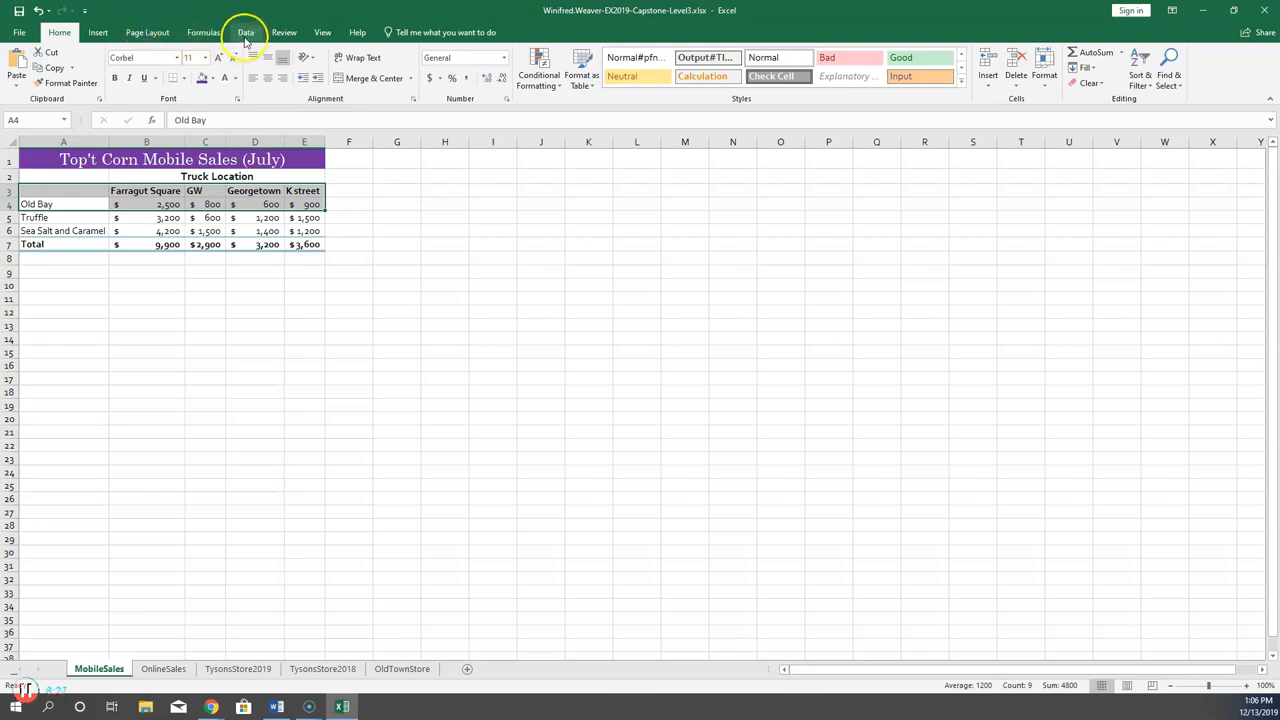
left_click(97, 33)
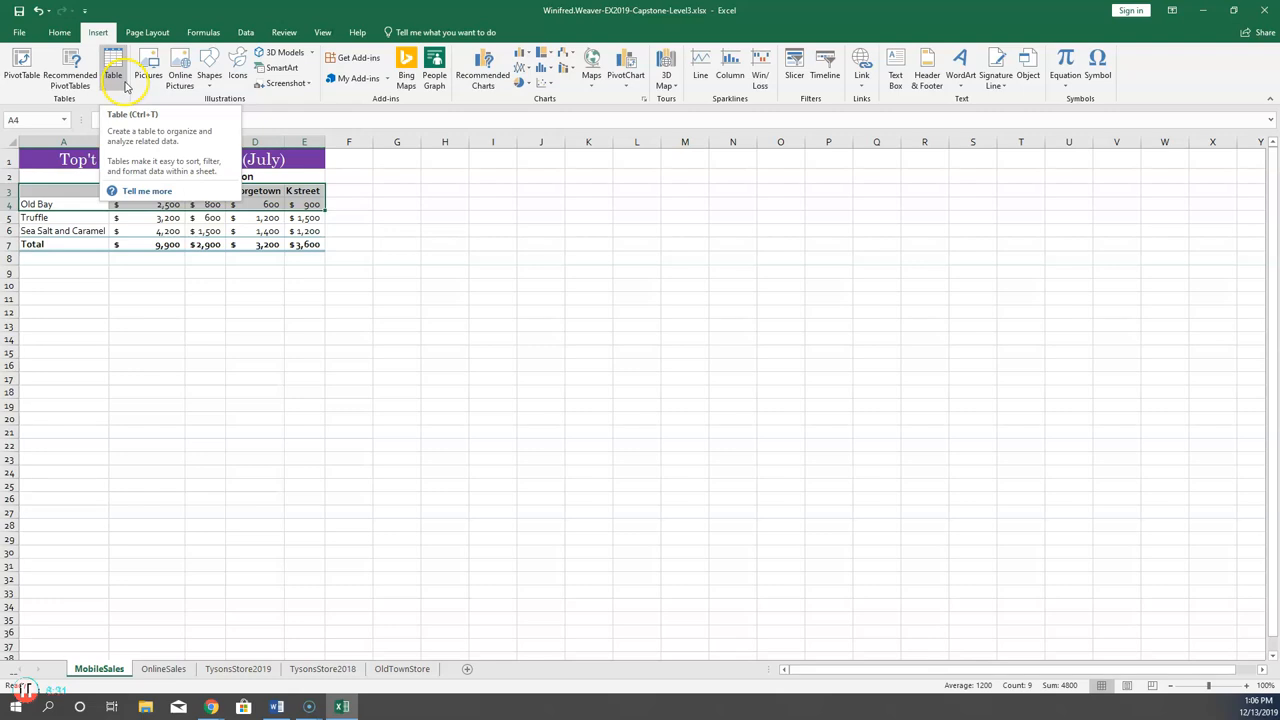
left_click(490, 80)
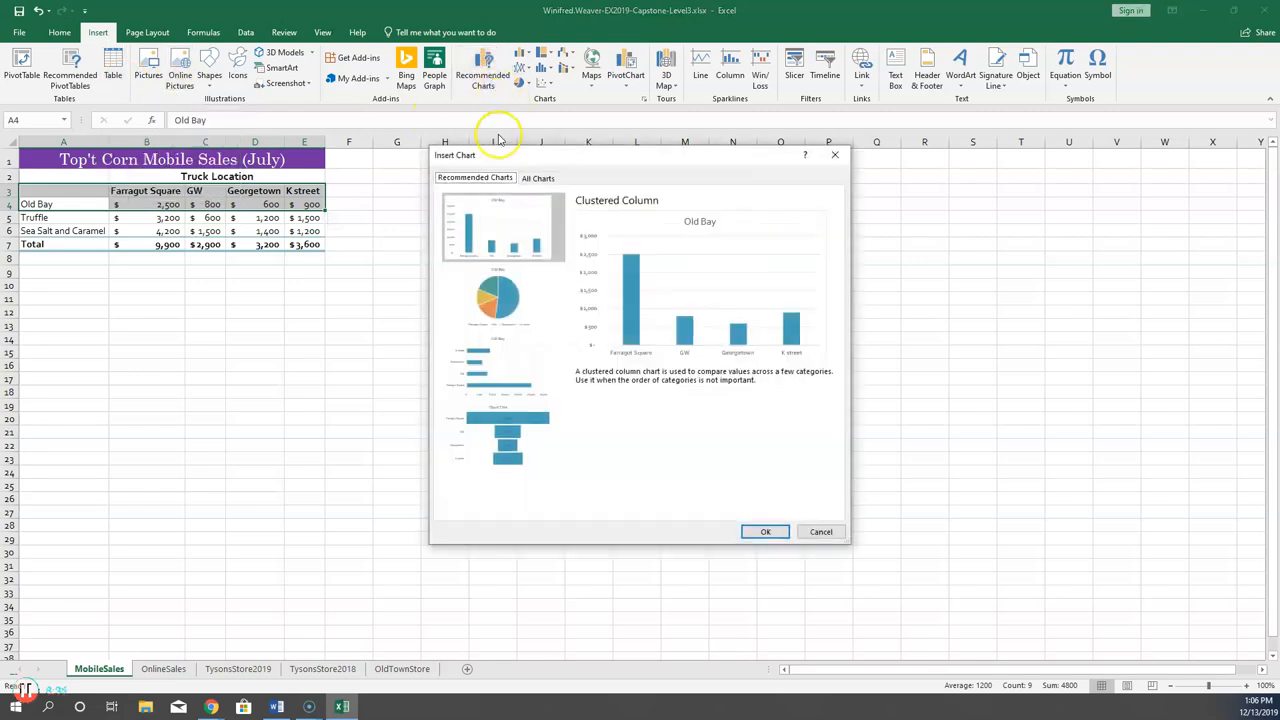
left_click(538, 178)
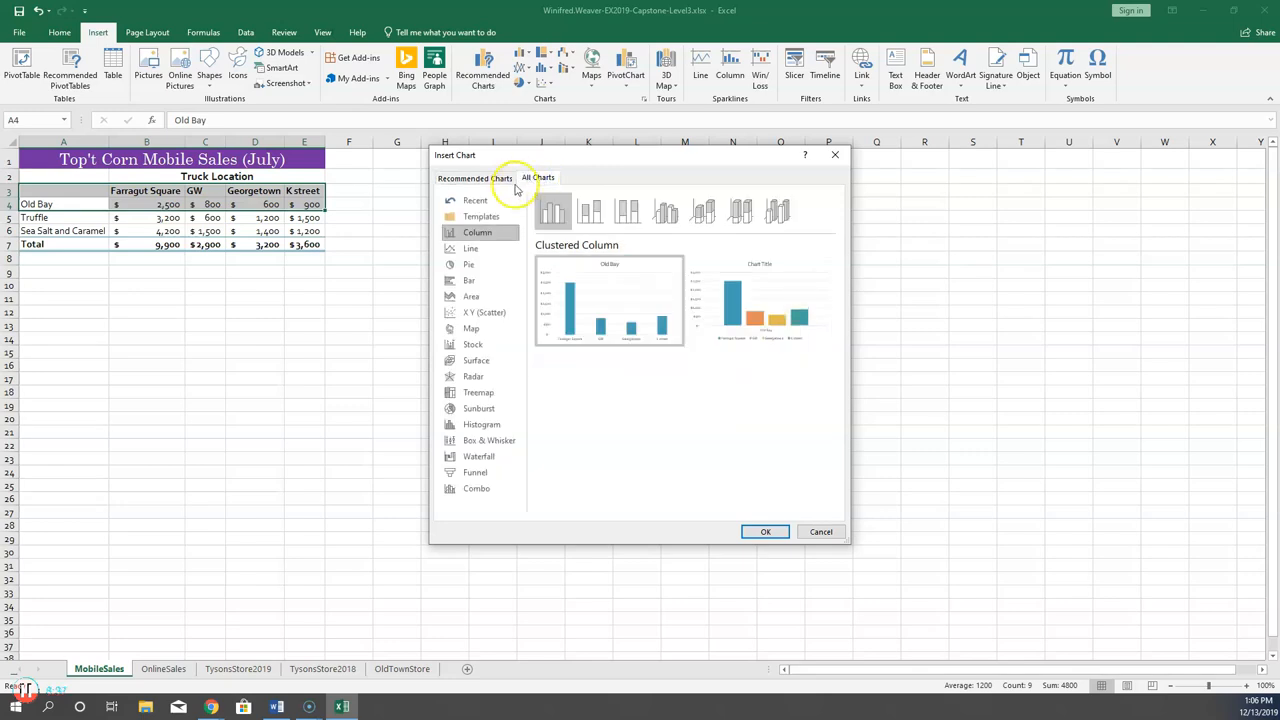
left_click(472, 264)
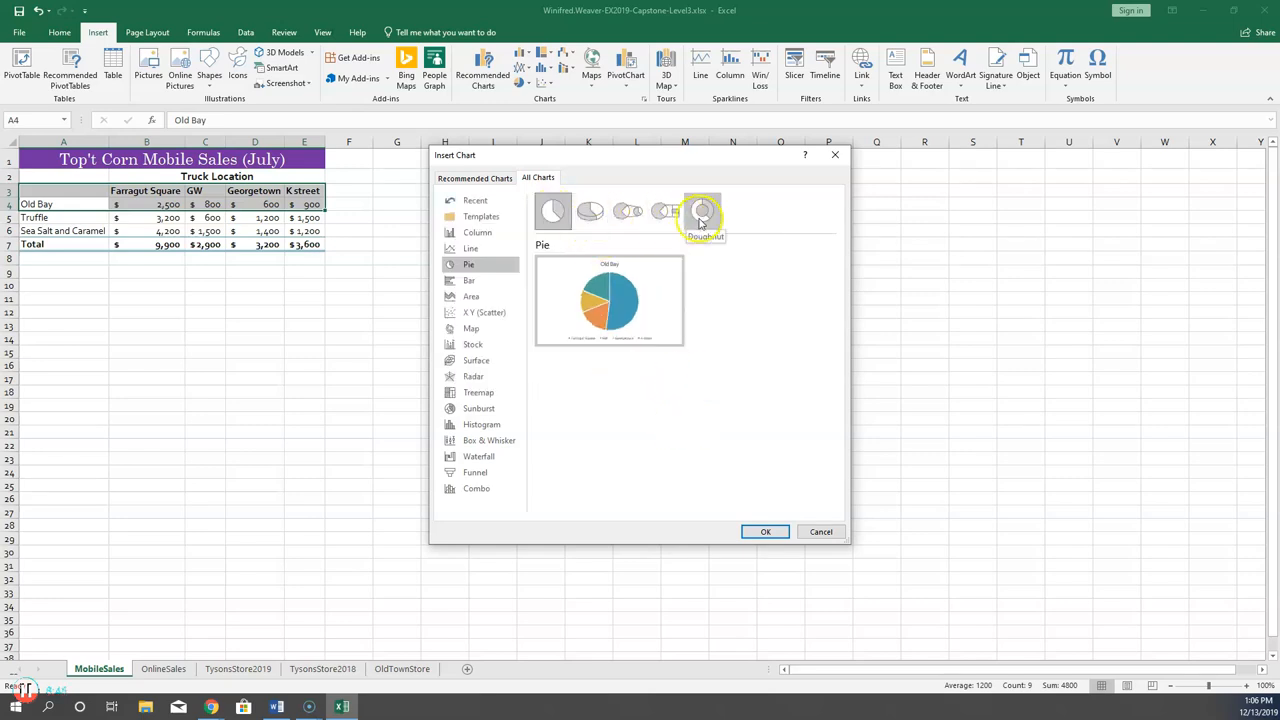
left_click(763, 533)
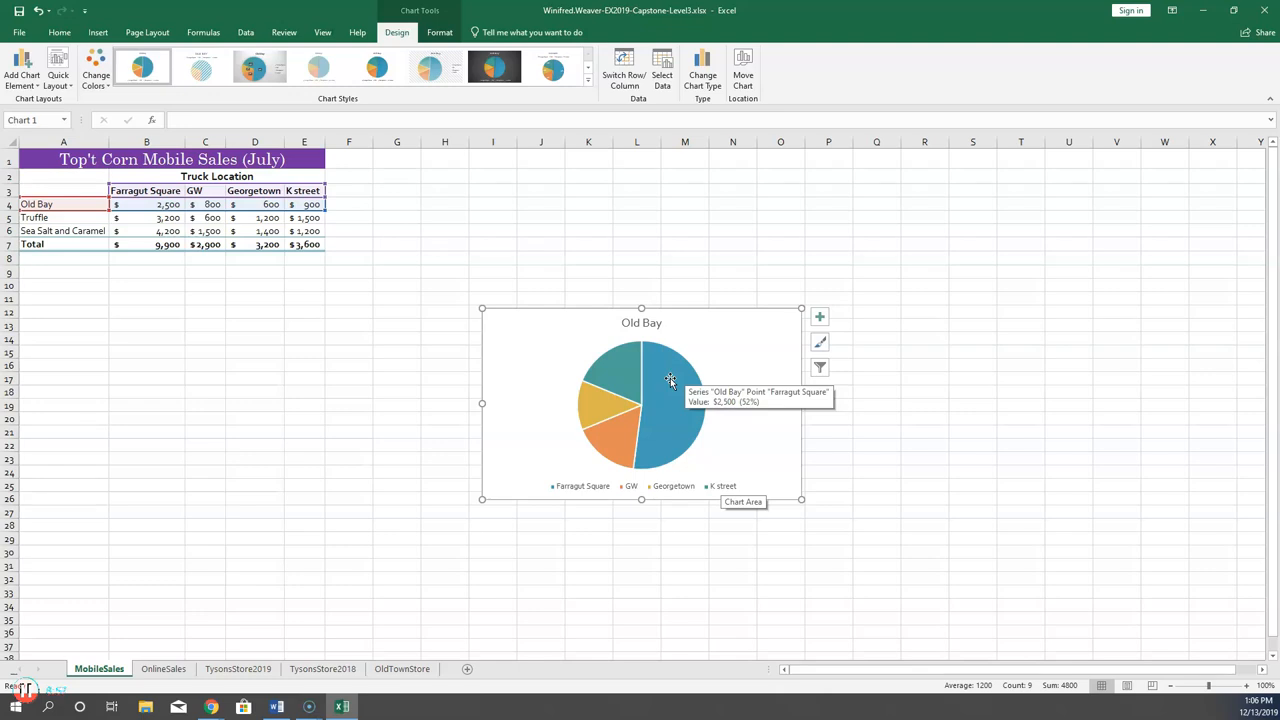
Apply the quick layout with title, percentage labels and right-side legend to the pie chart, and move it below the data, starting at row 9.
left_click(670, 378)
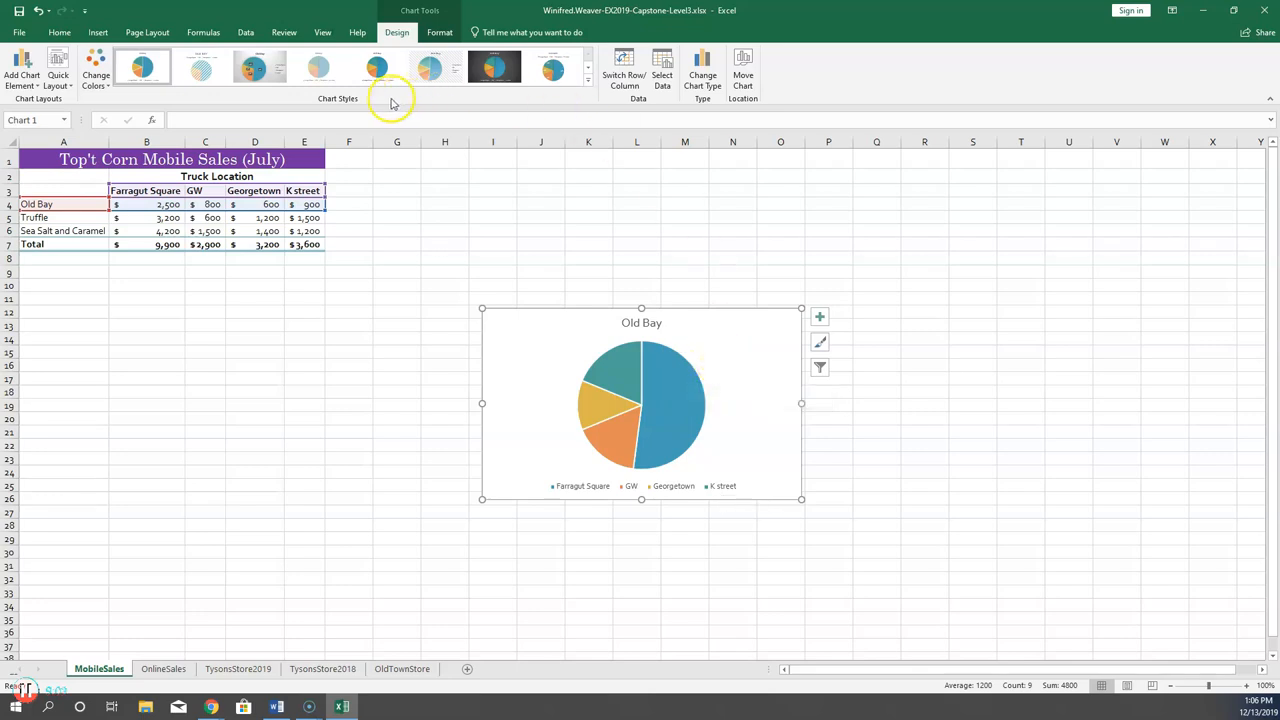
left_click(69, 90)
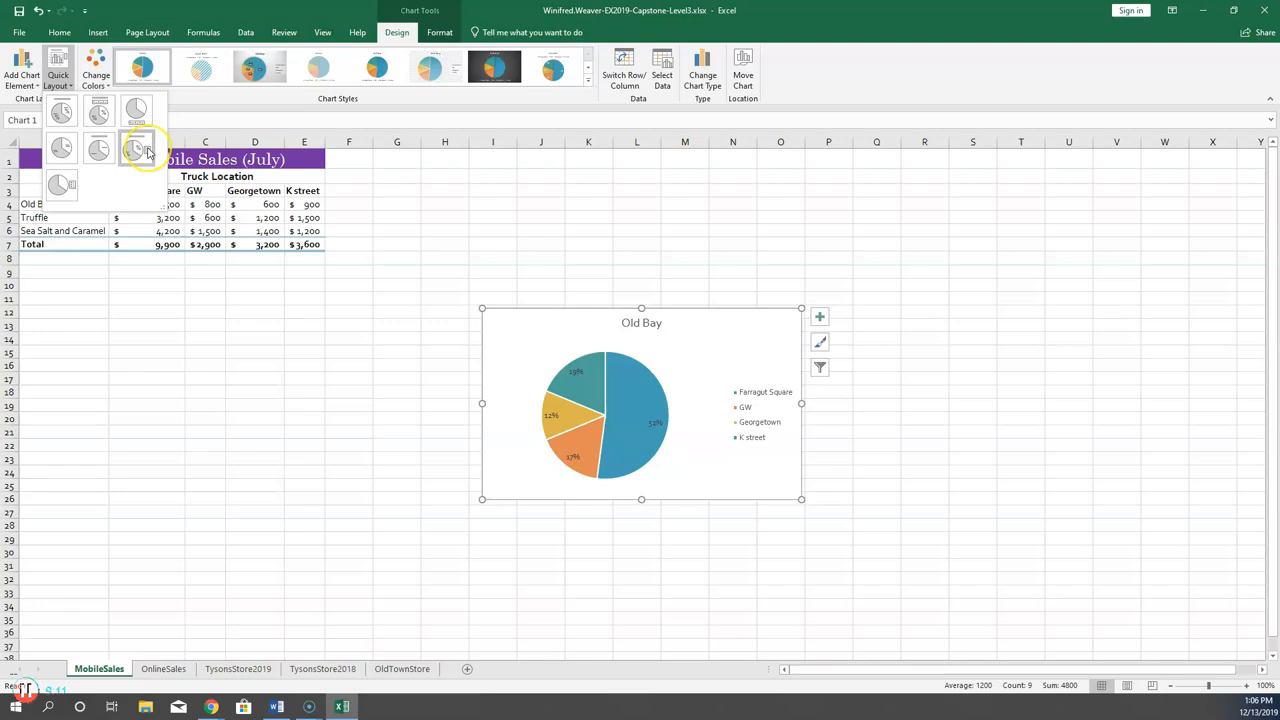
left_click(140, 150)
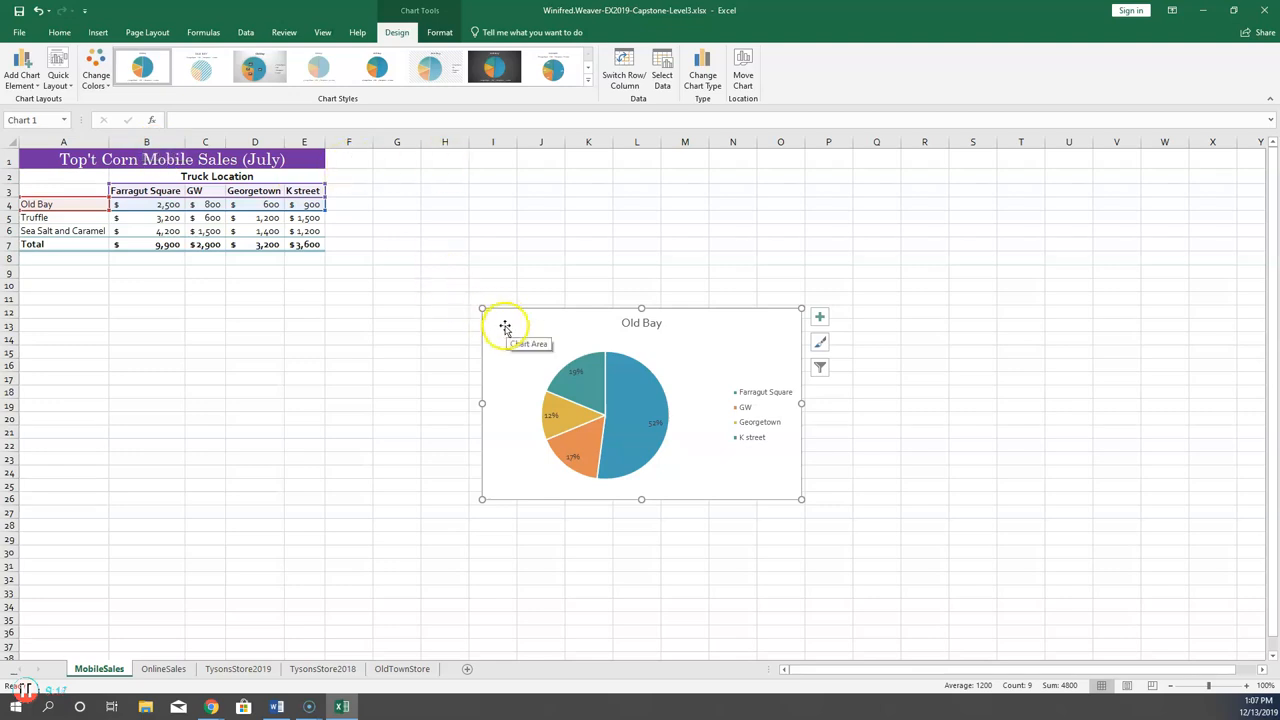
mouse_move(508, 327)
left_mouse_down()
mouse_move(271, 280)
mouse_move(100, 264)
mouse_move(27, 284)
left_mouse_up()
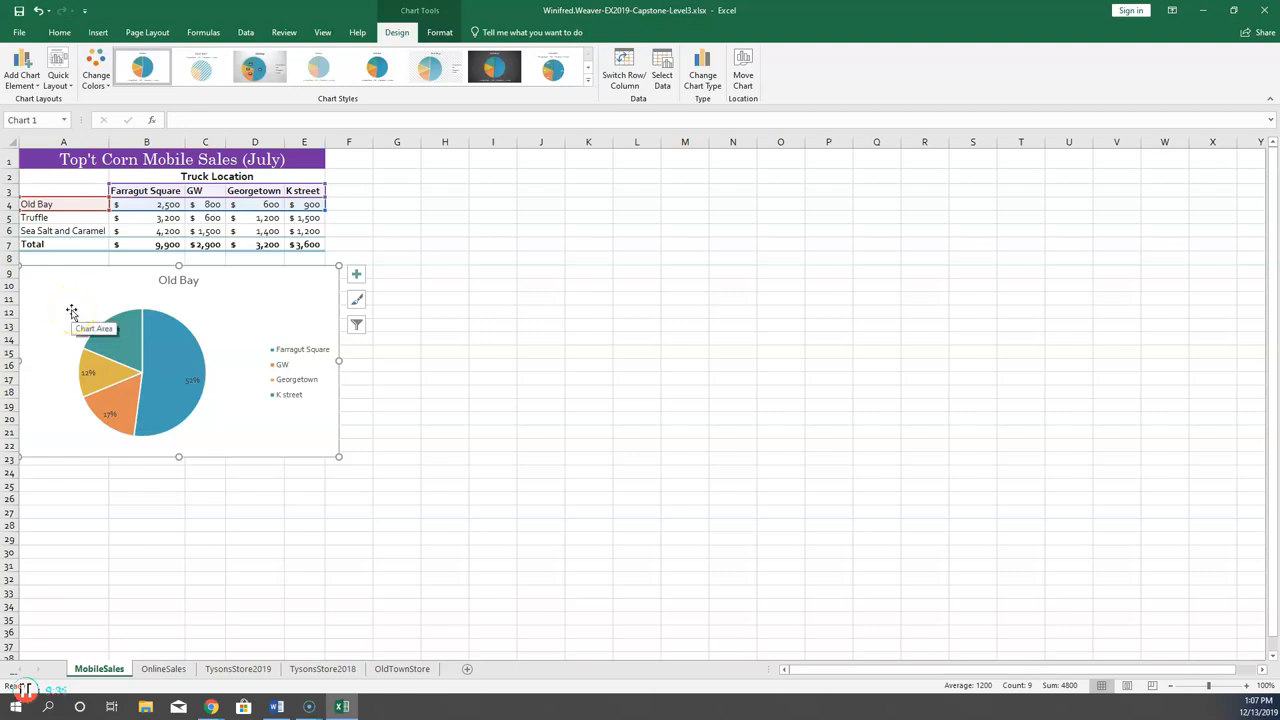
Insert a Clustered Column chart of the sales range A3:E6 and switch its rows and columns so popcorn types form the categories.
left_click(75, 189)
left_click_drag(75, 189, 312, 231)
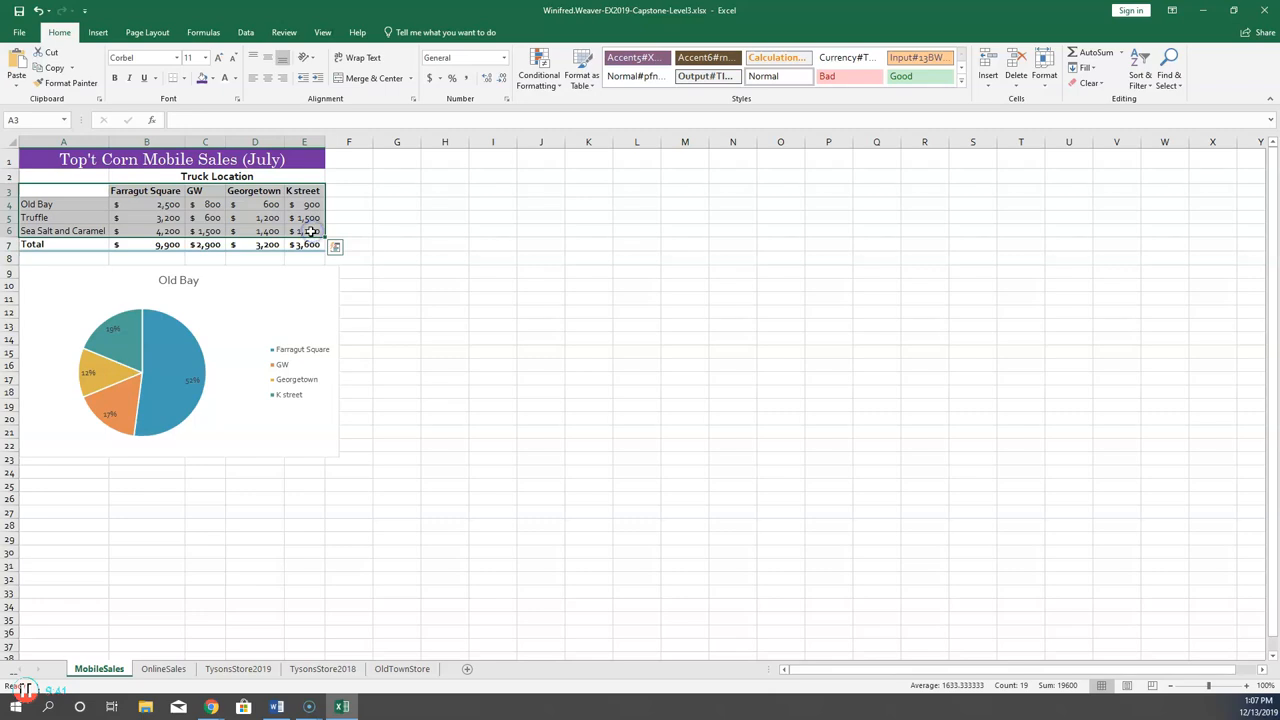
left_click(99, 33)
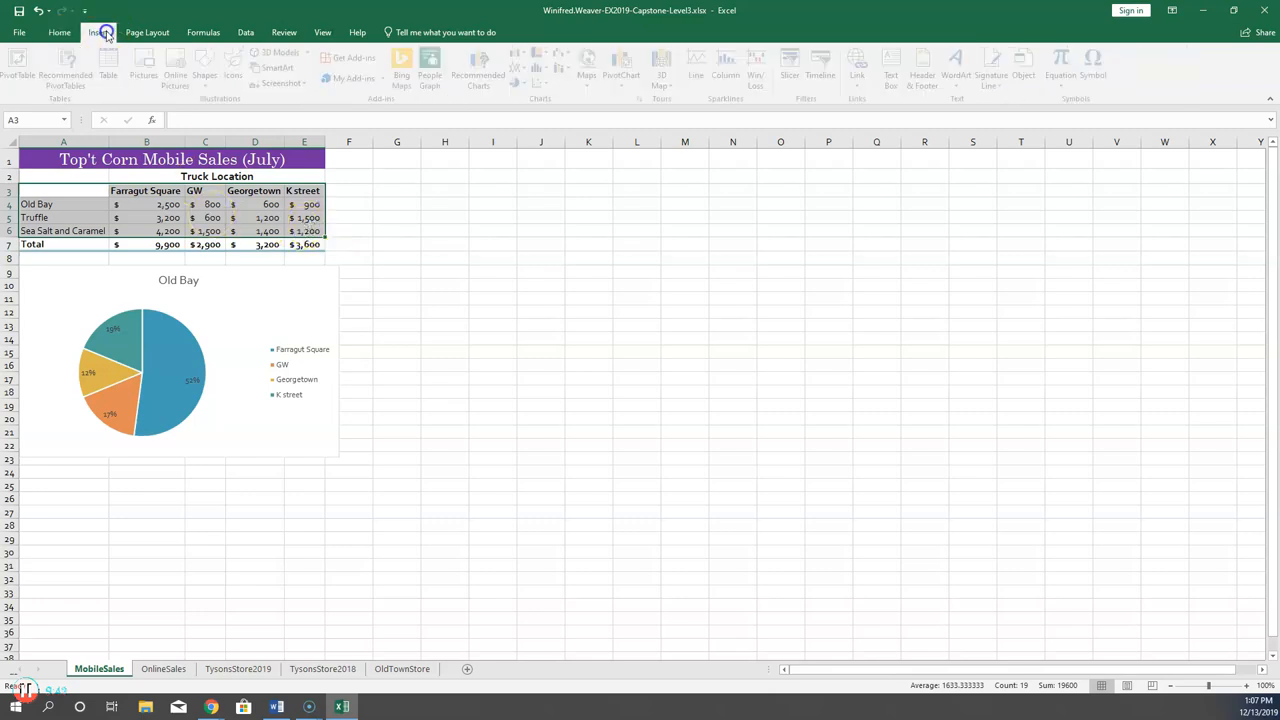
left_click(483, 80)
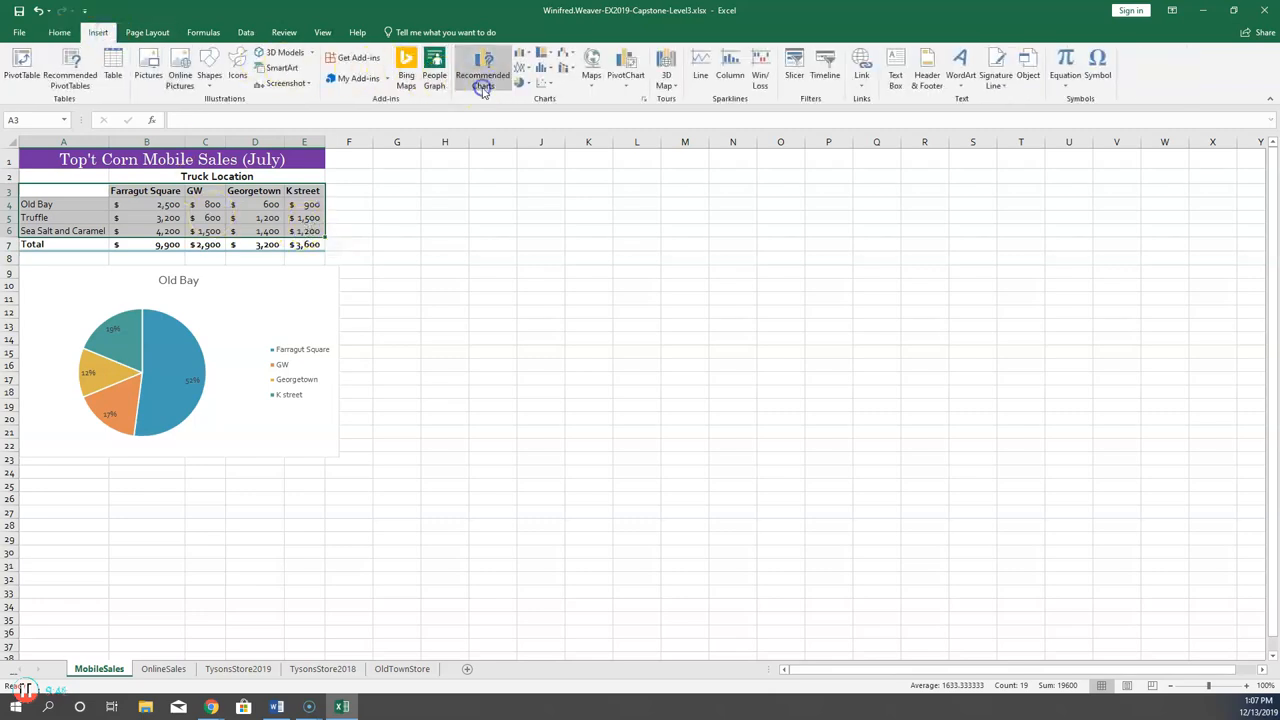
left_click(505, 242)
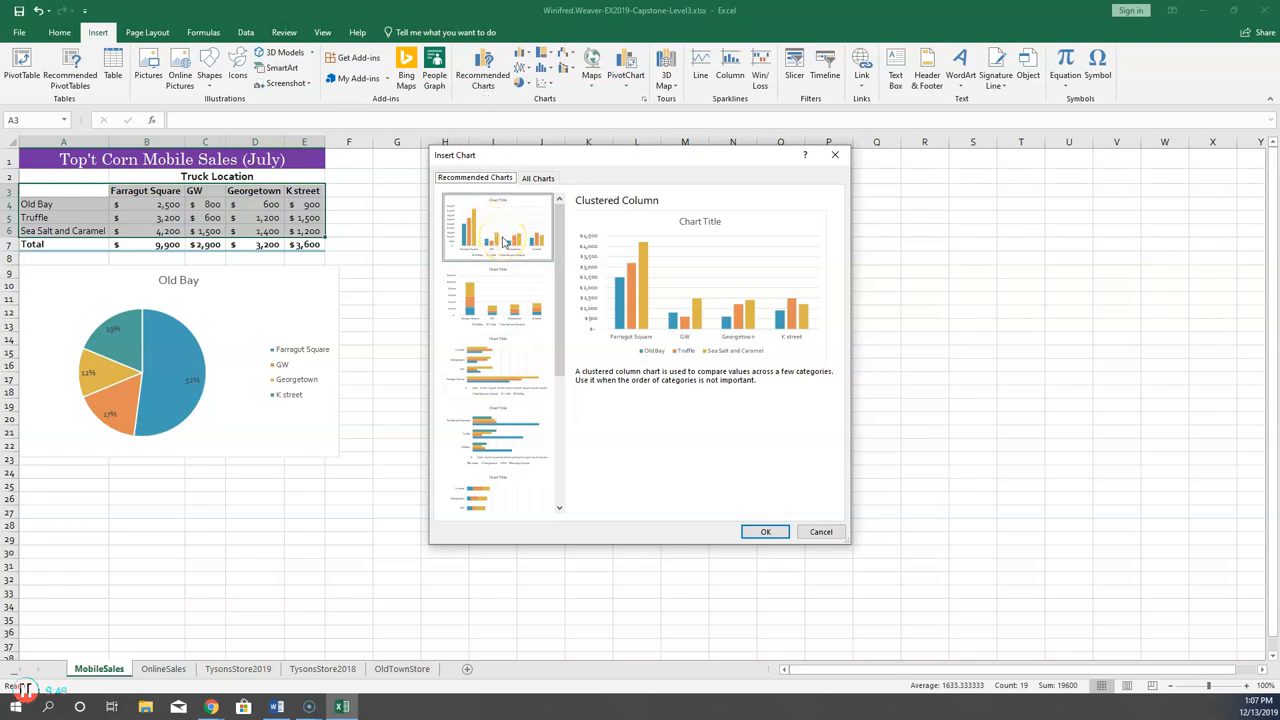
left_click(538, 178)
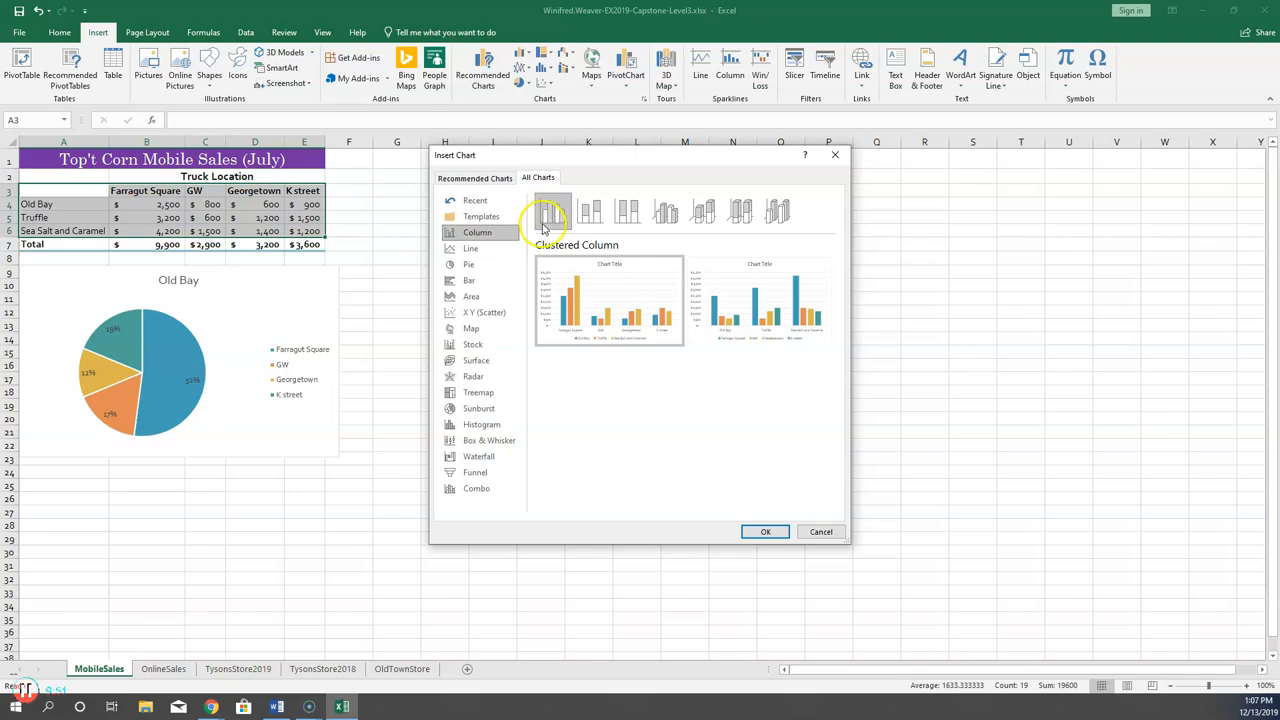
left_click(548, 212)
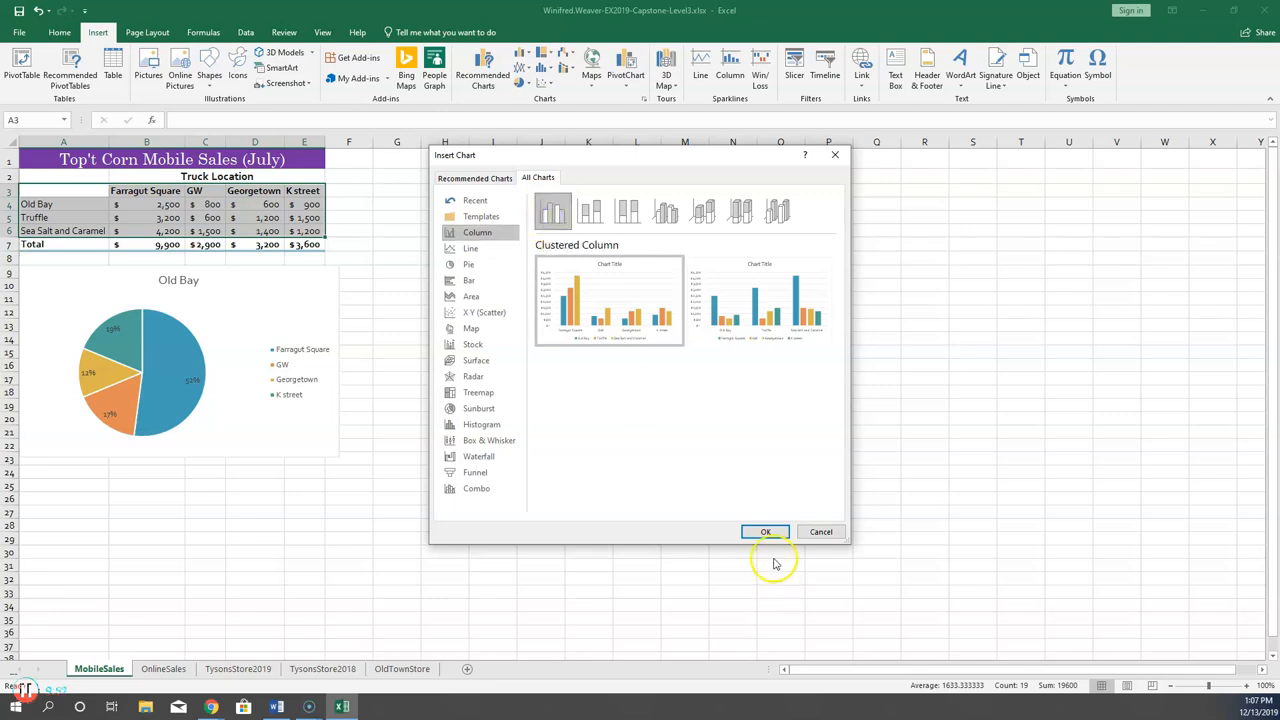
left_click(765, 531)
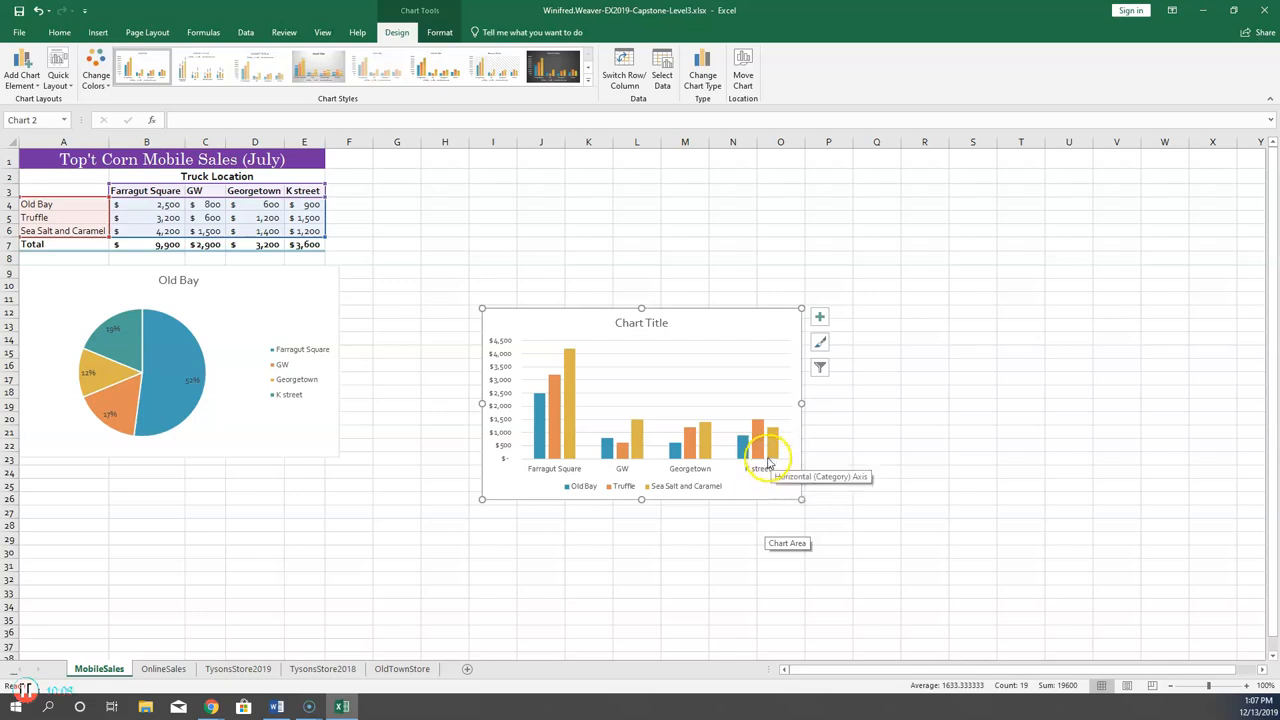
left_click(625, 68)
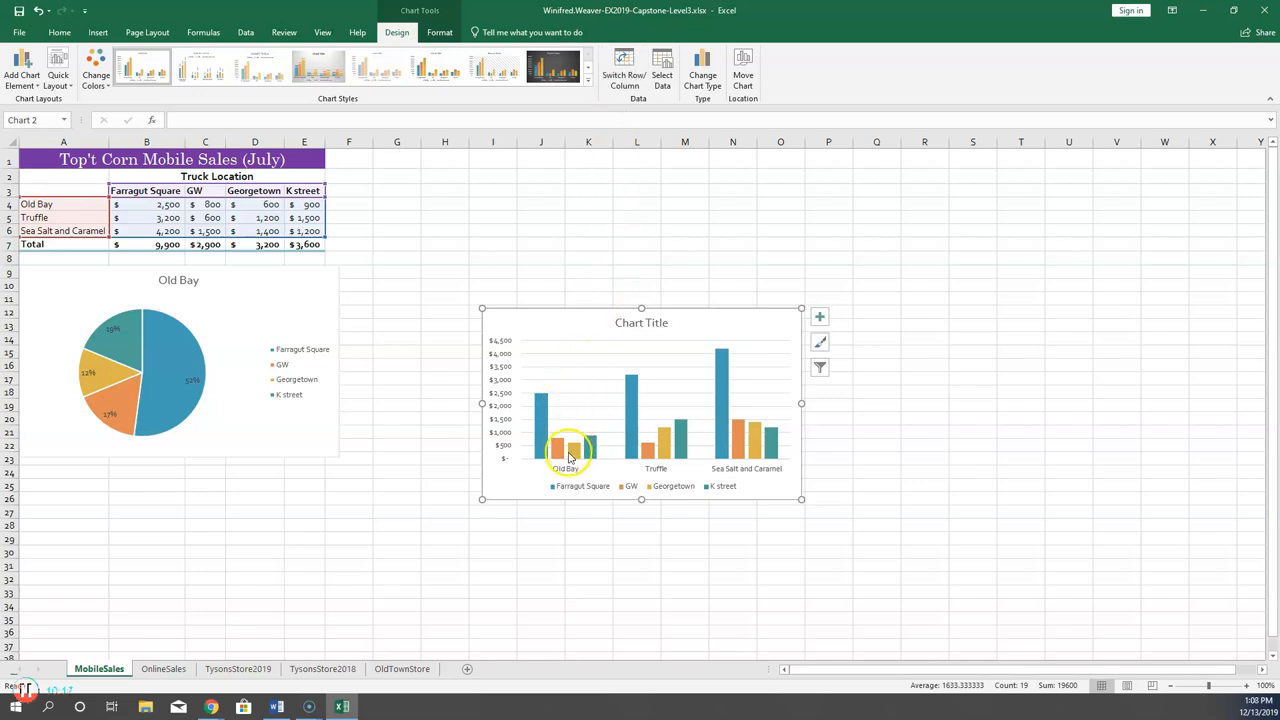
mouse_move(751, 455)
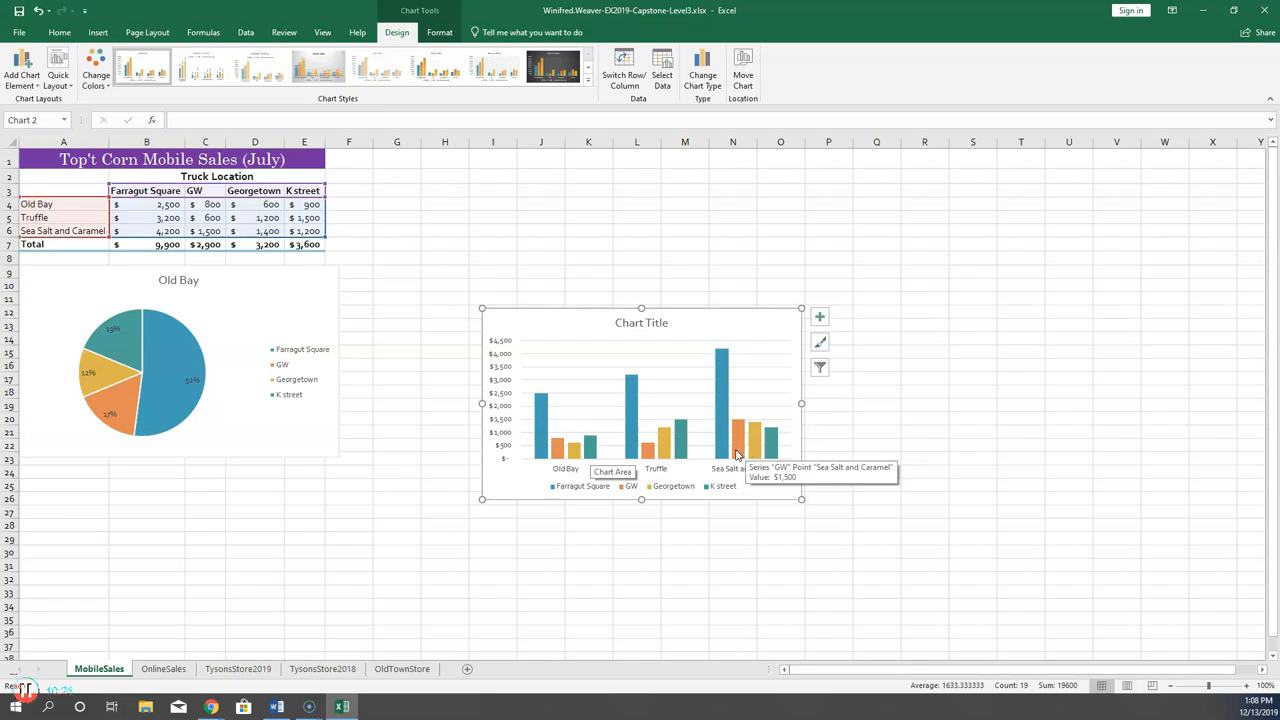
Change the column chart's title to "July Sales by Popcorn Type".
left_click(630, 324)
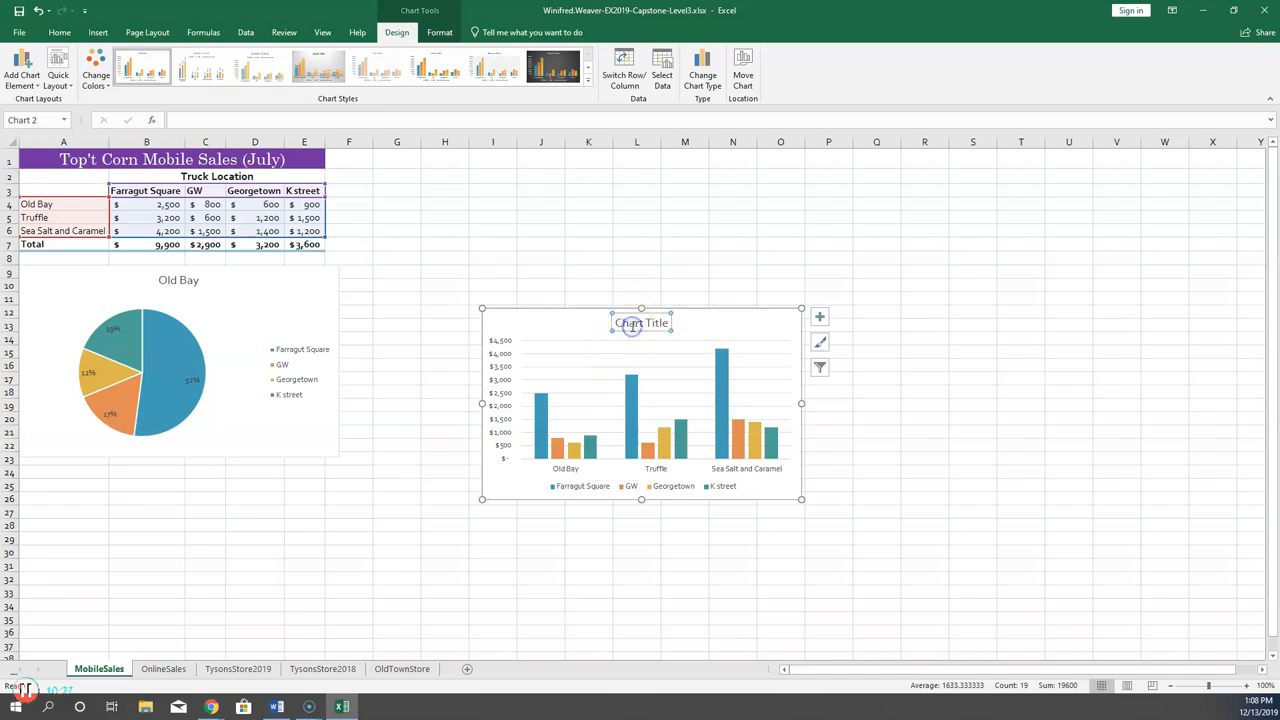
left_click_drag(668, 322, 614, 323)
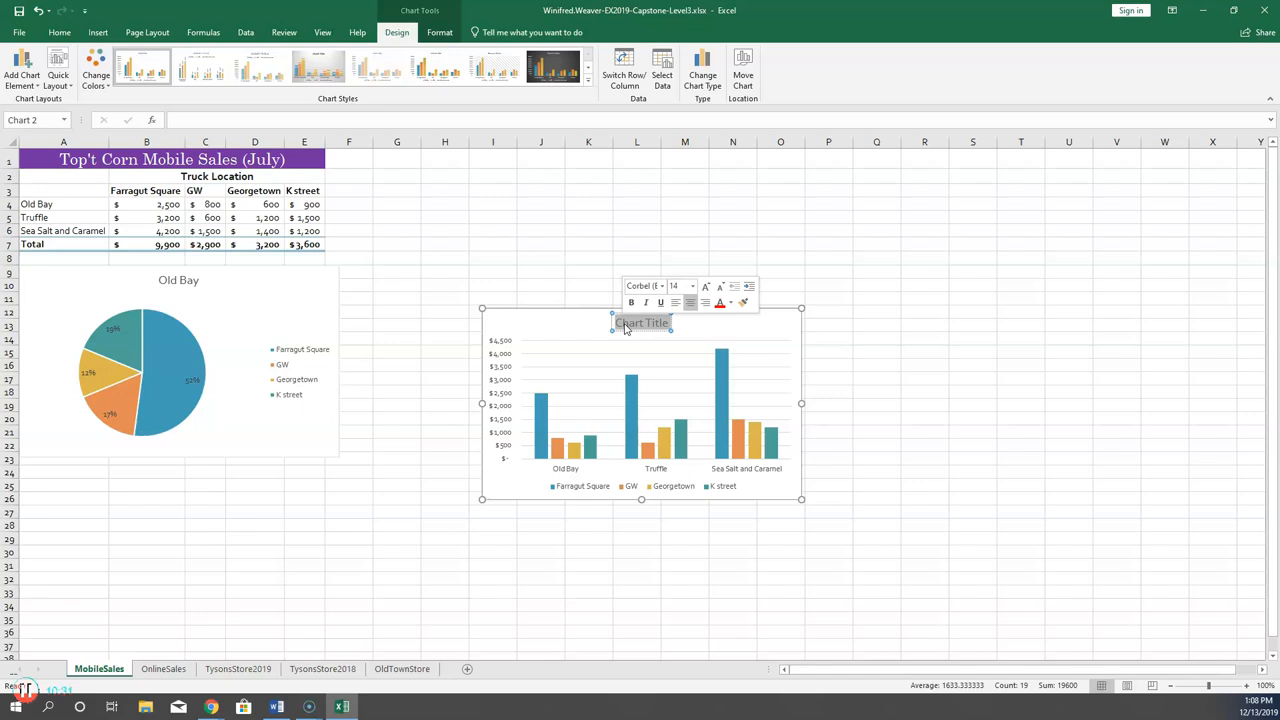
type("July Sale")
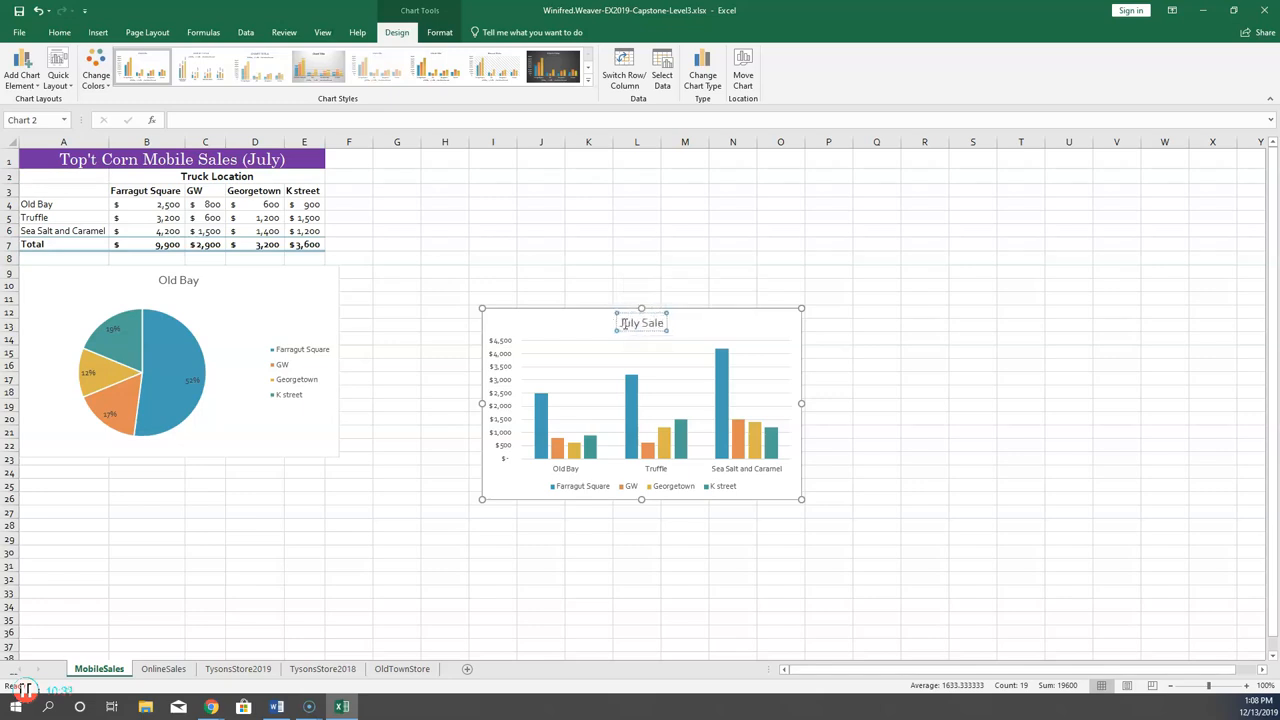
type("s by Popo")
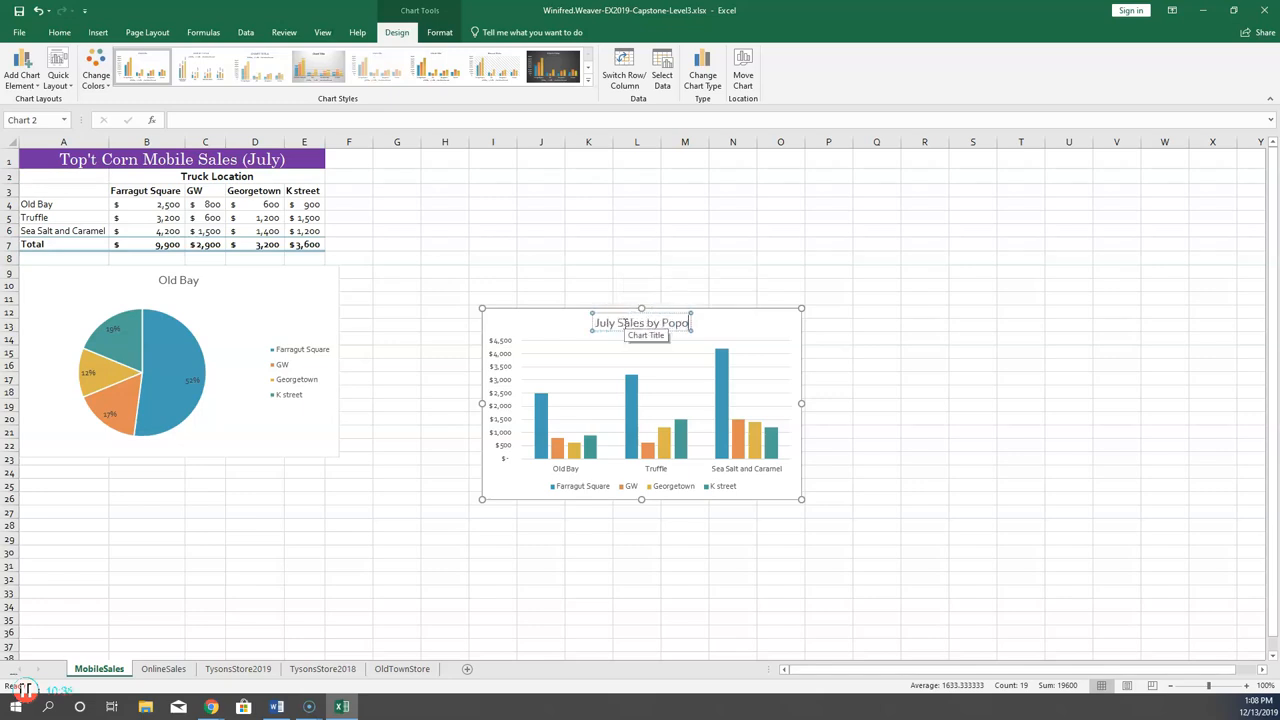
key("BackSpace")
type("cor")
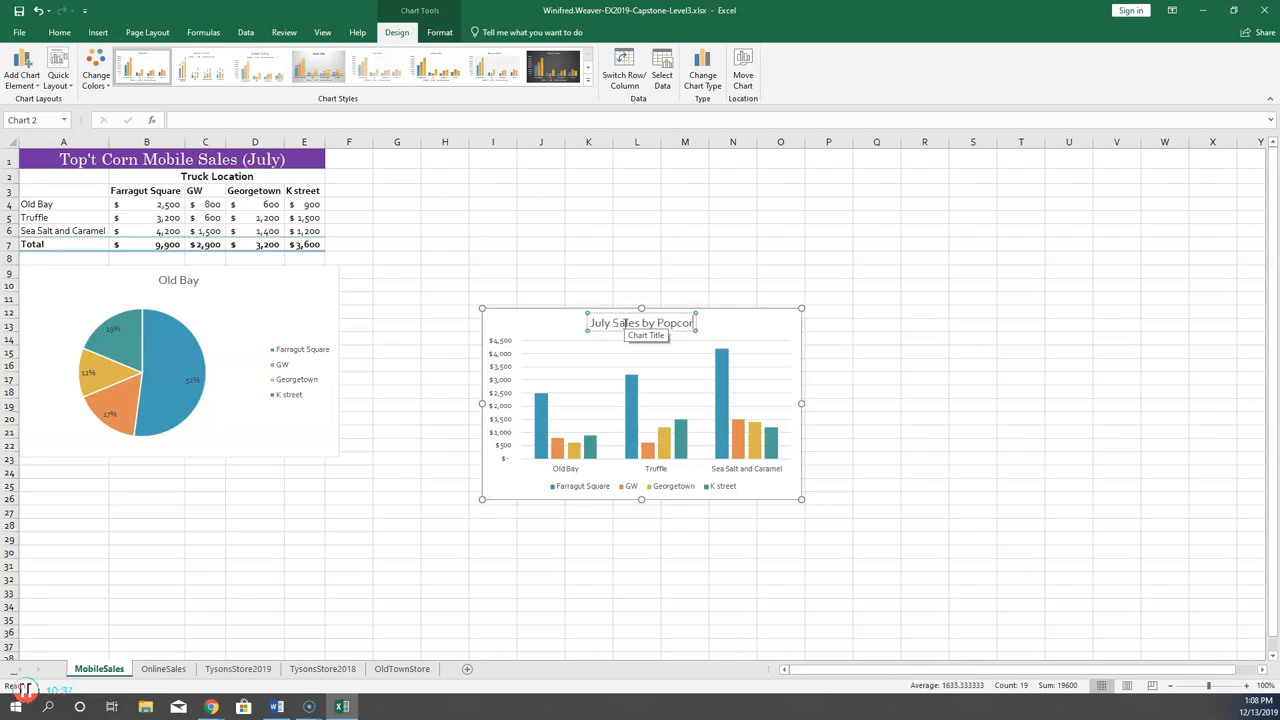
type("n Type")
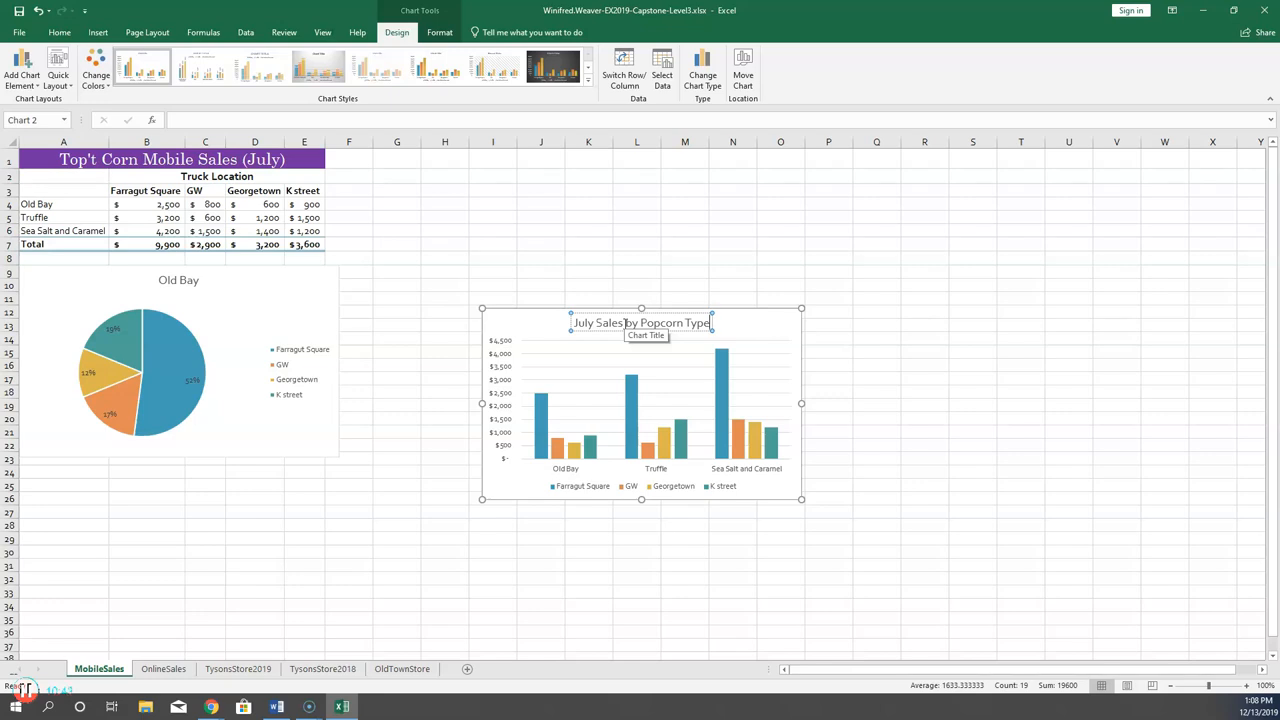
left_click(723, 364)
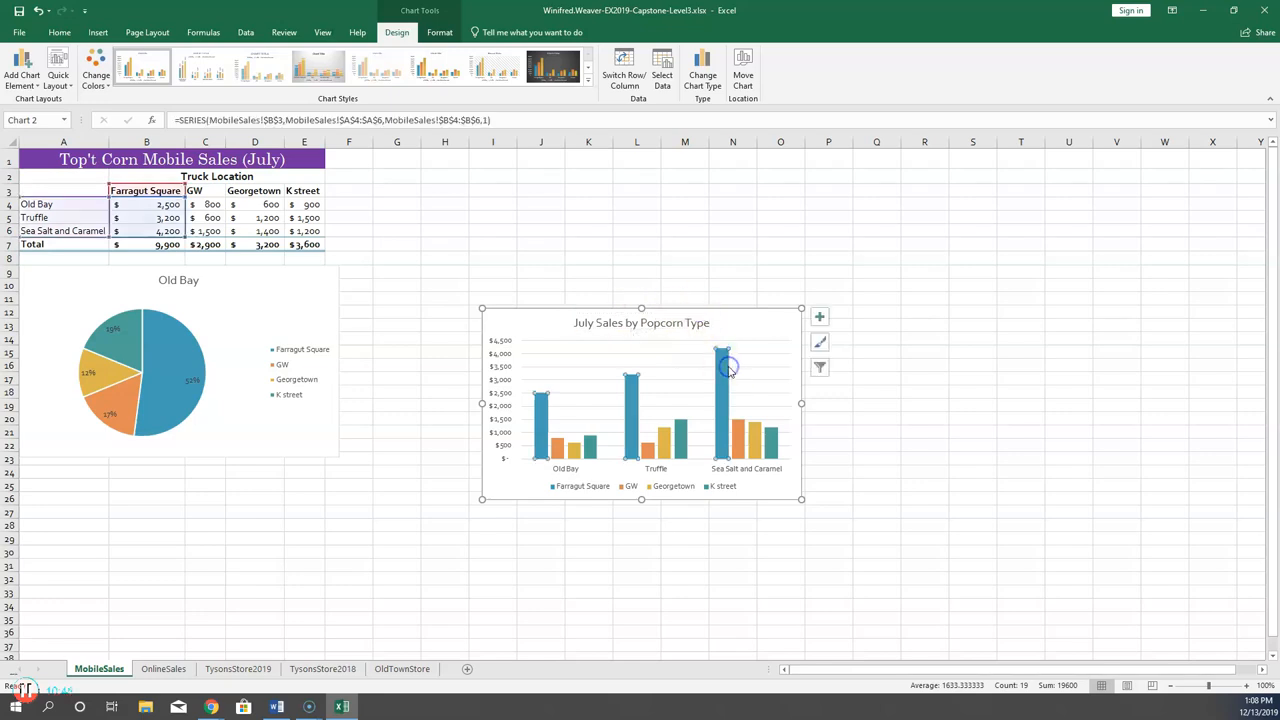
Apply chart Style 5 to the July Sales by Popcorn Type column chart.
left_click(753, 323)
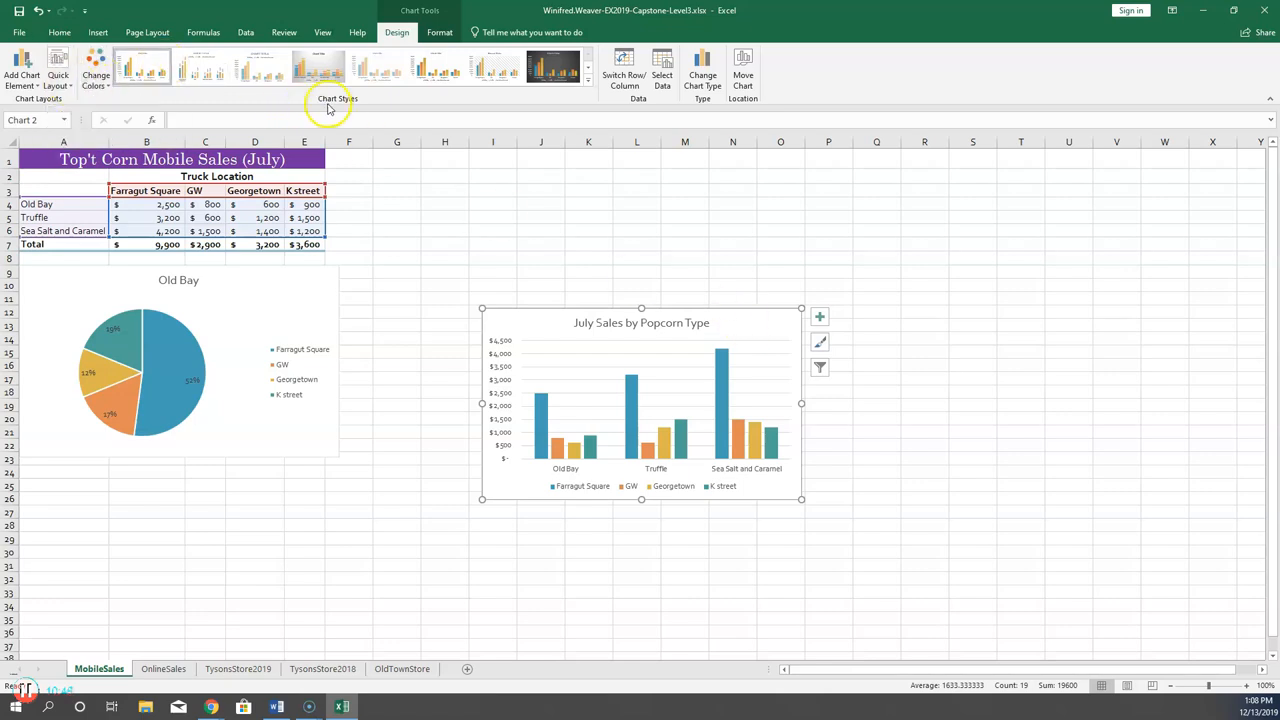
left_click(588, 84)
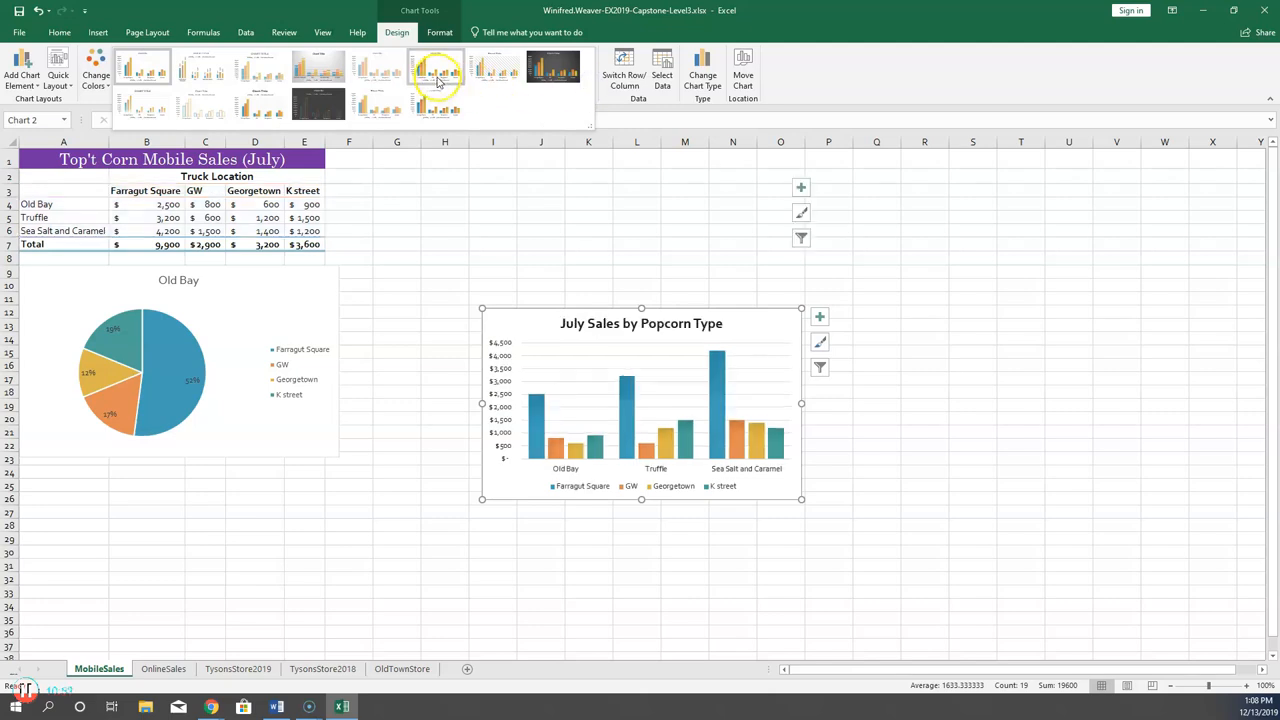
left_click(400, 78)
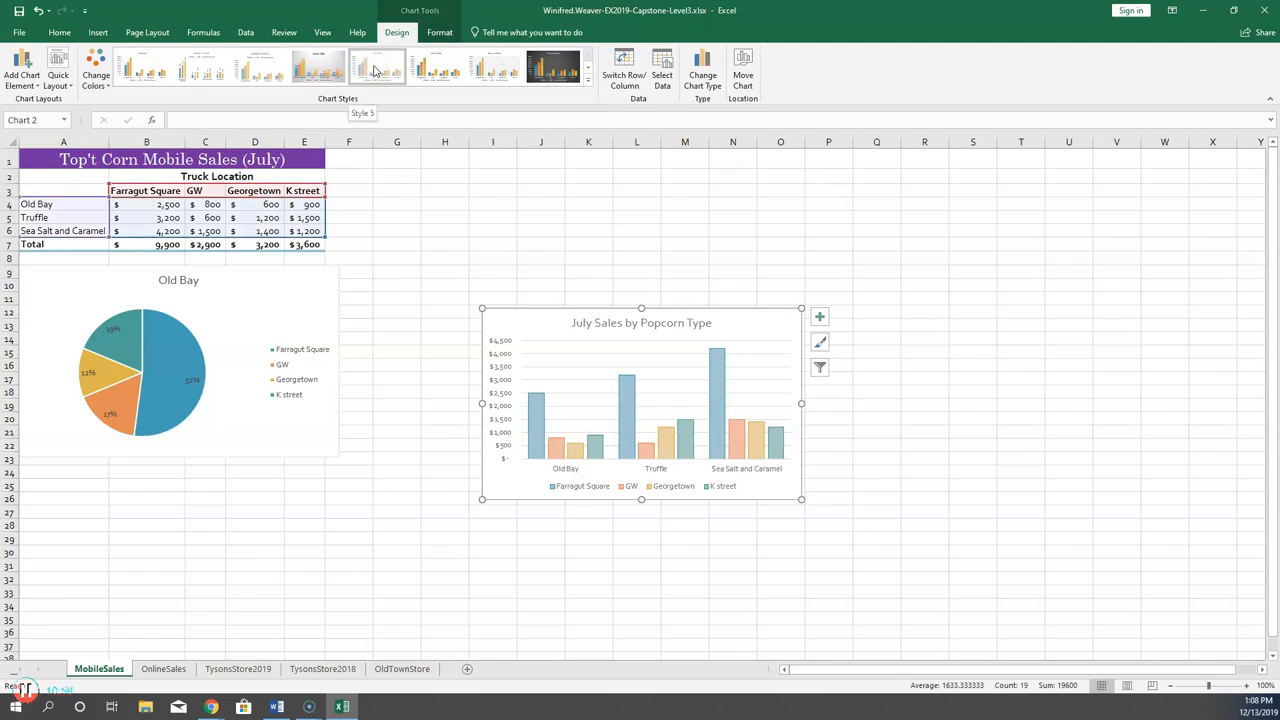
Add Outside End data labels to the column chart and move it beside the pie chart, starting at row 9 near column G.
left_click(820, 320)
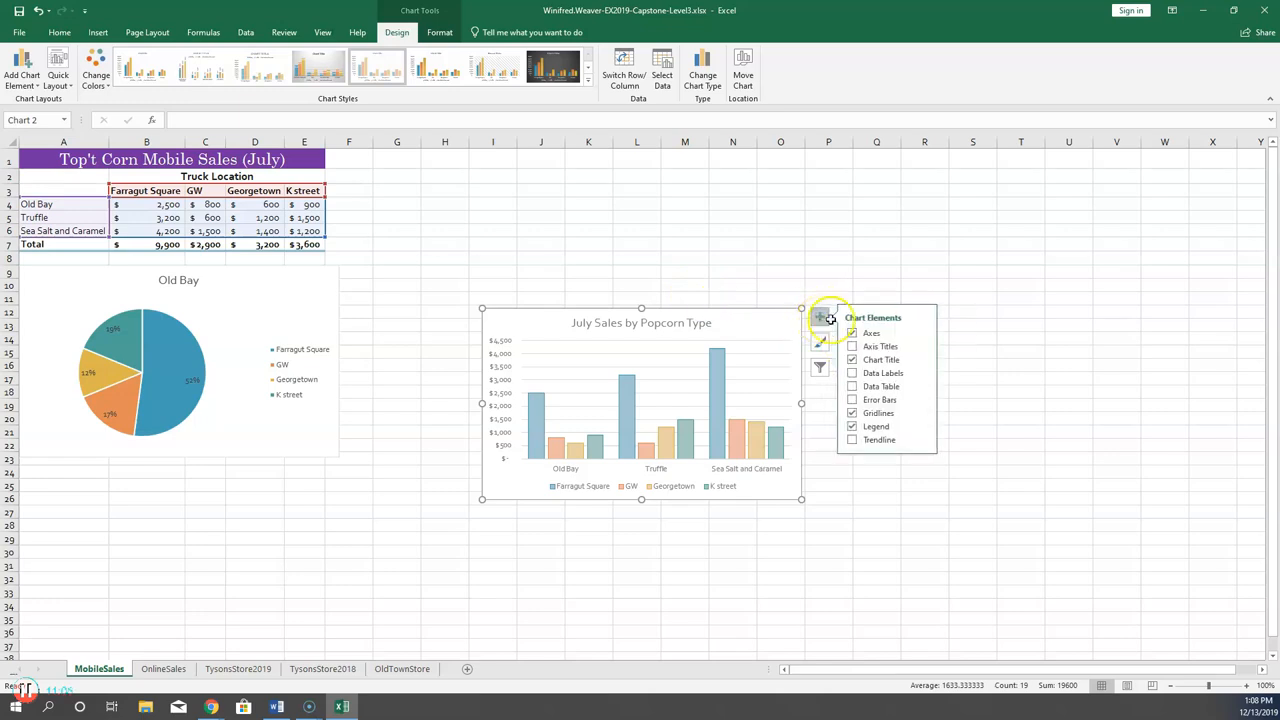
left_click(852, 373)
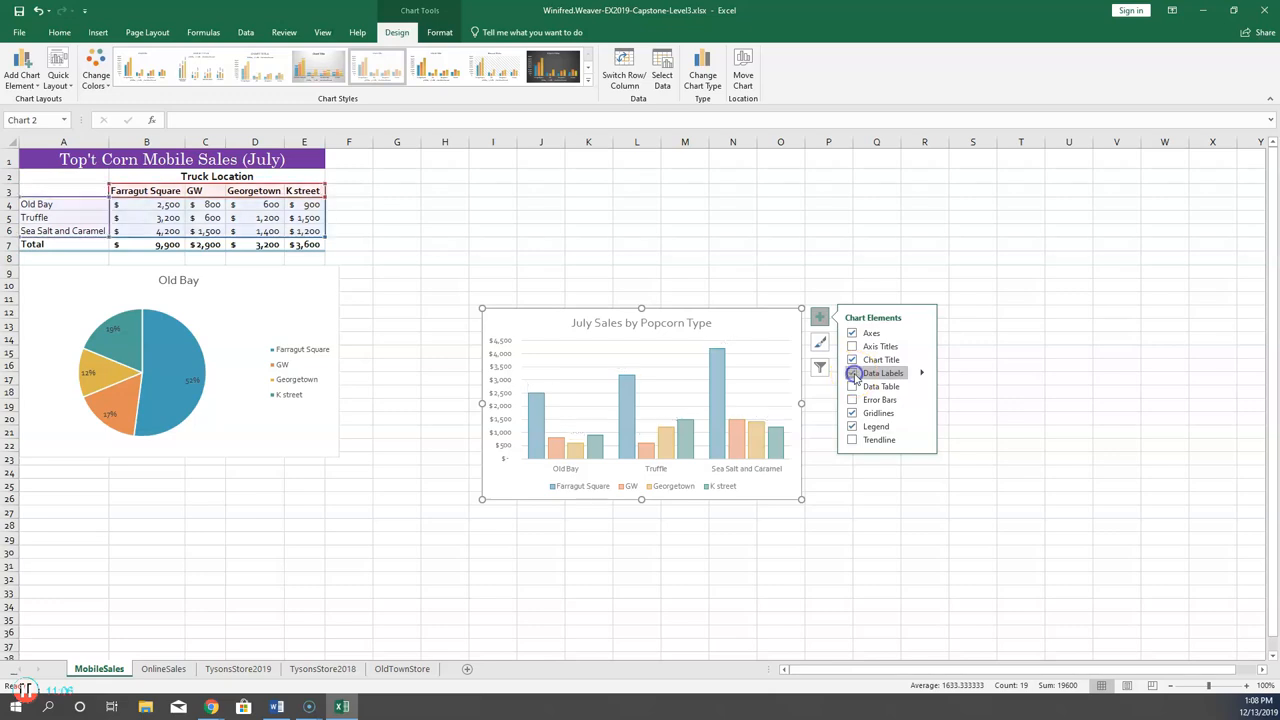
left_click(921, 373)
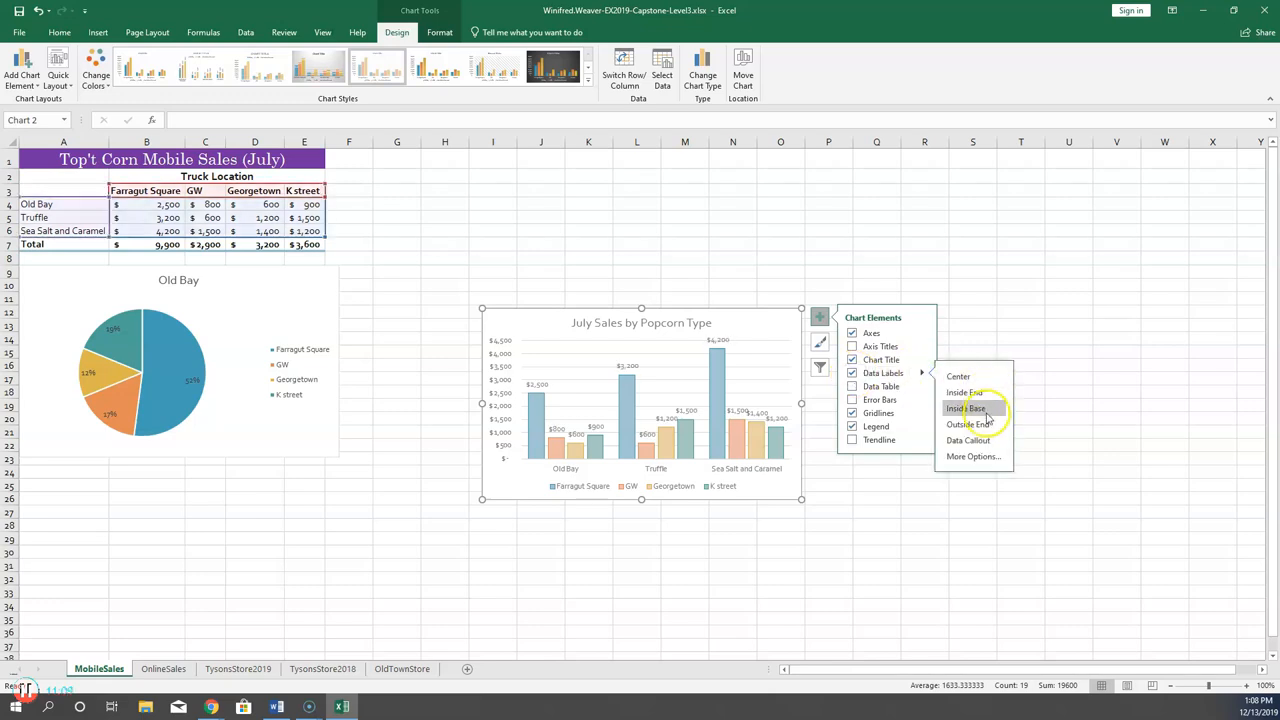
left_click(985, 425)
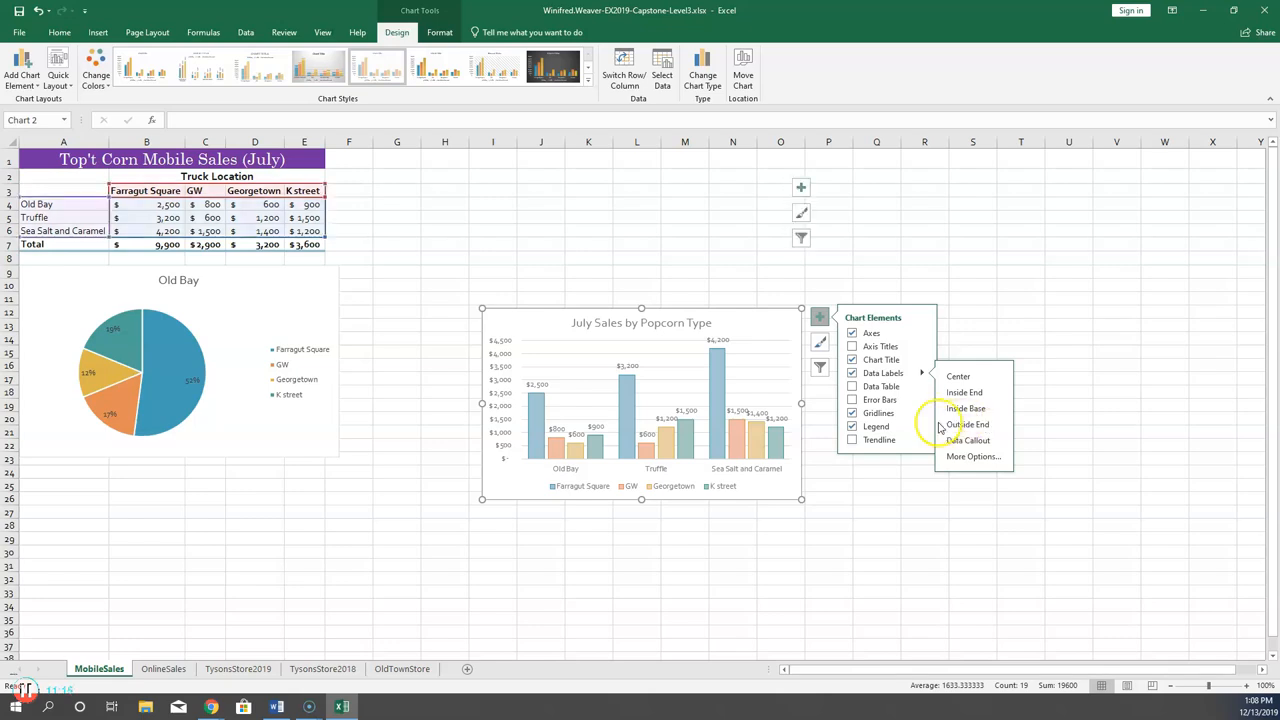
left_click(852, 427)
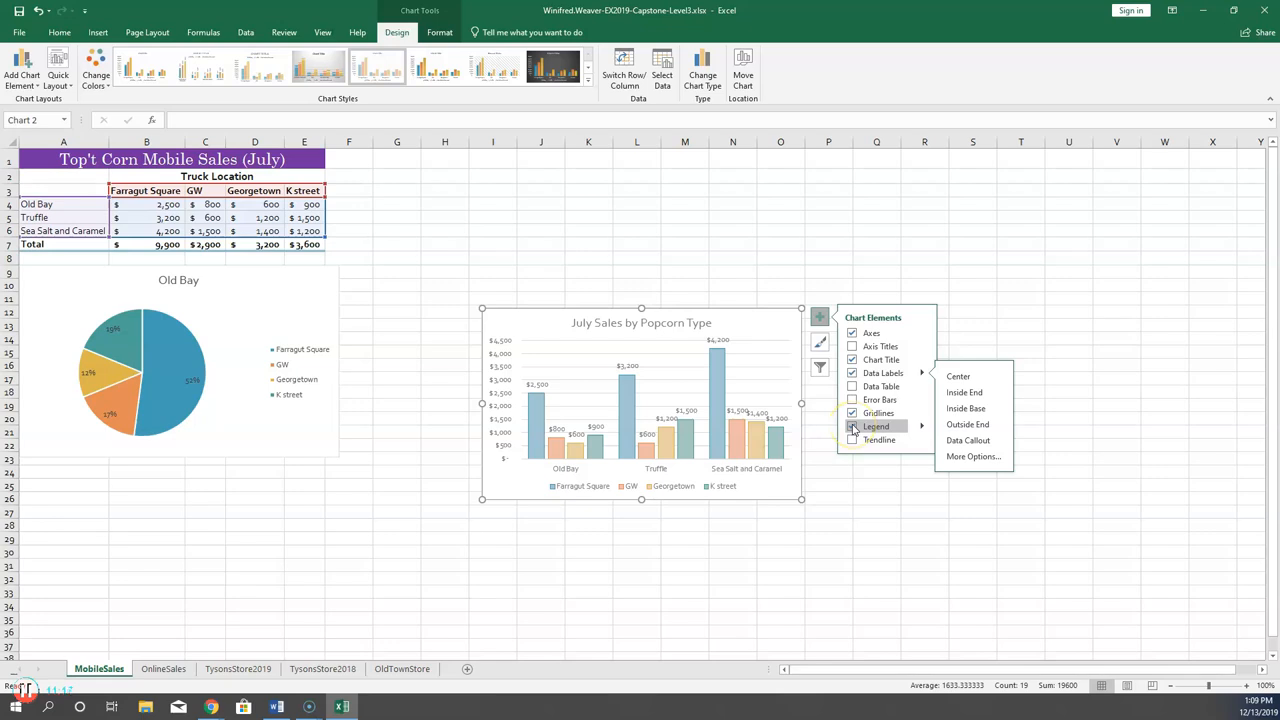
left_click_drag(553, 314, 446, 278)
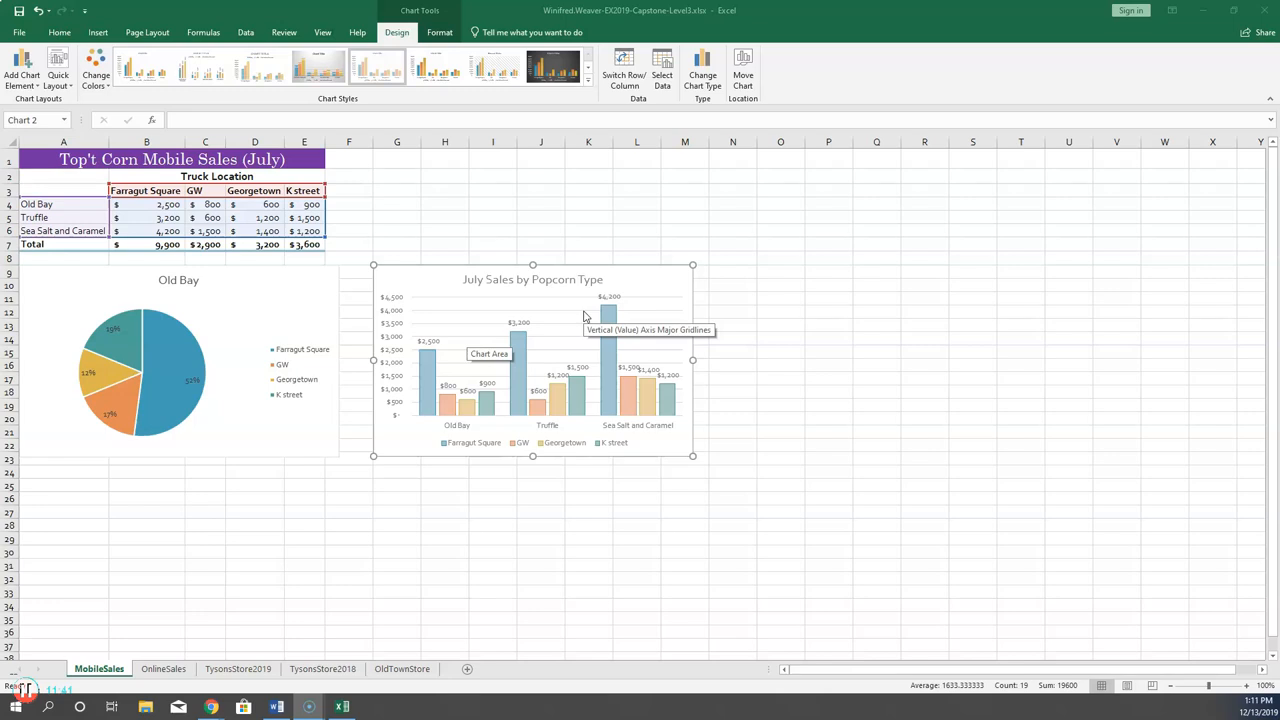
Deselect the chart and preview the MobileSales printout to check how the table and both charts fit the page.
left_click(516, 222)
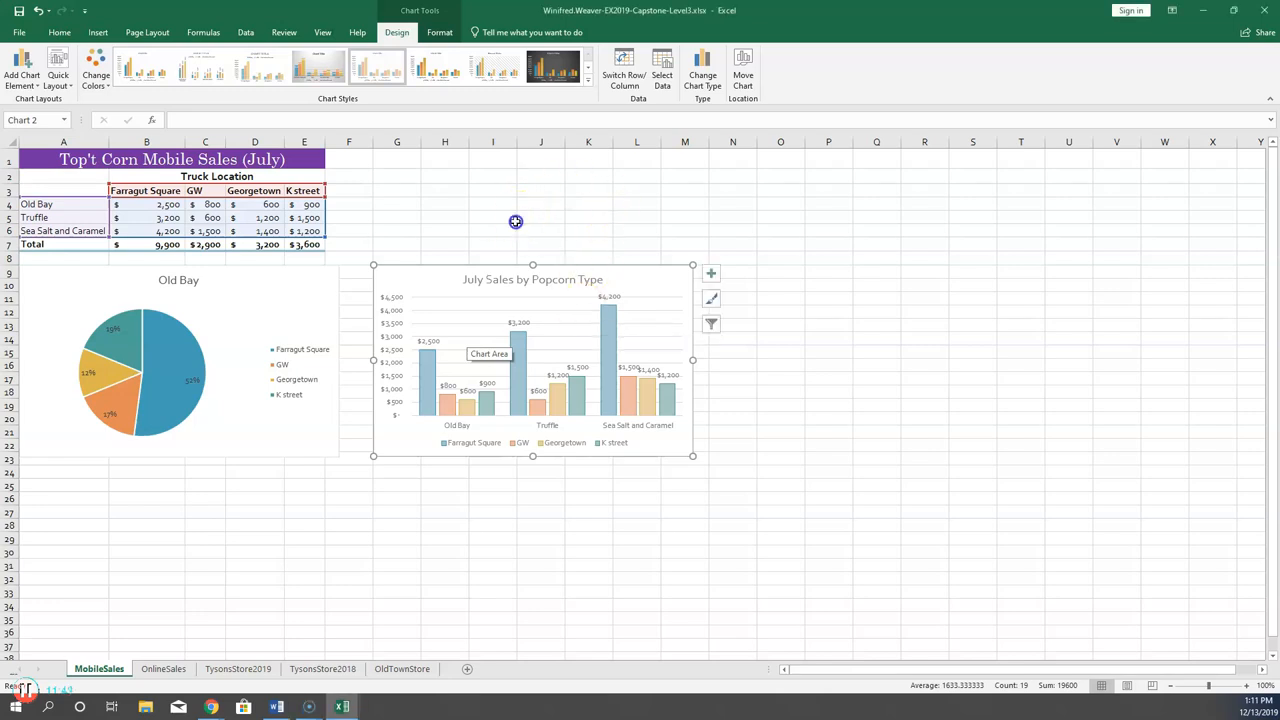
left_click(20, 32)
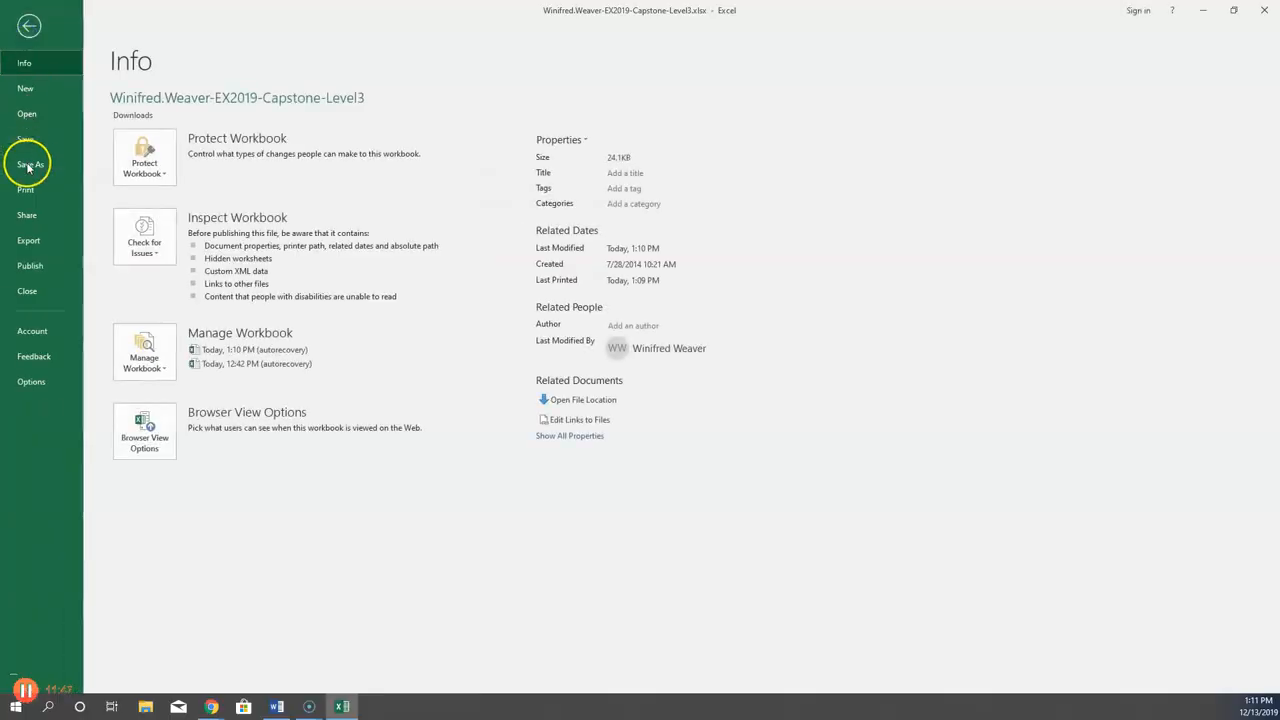
left_click(27, 190)
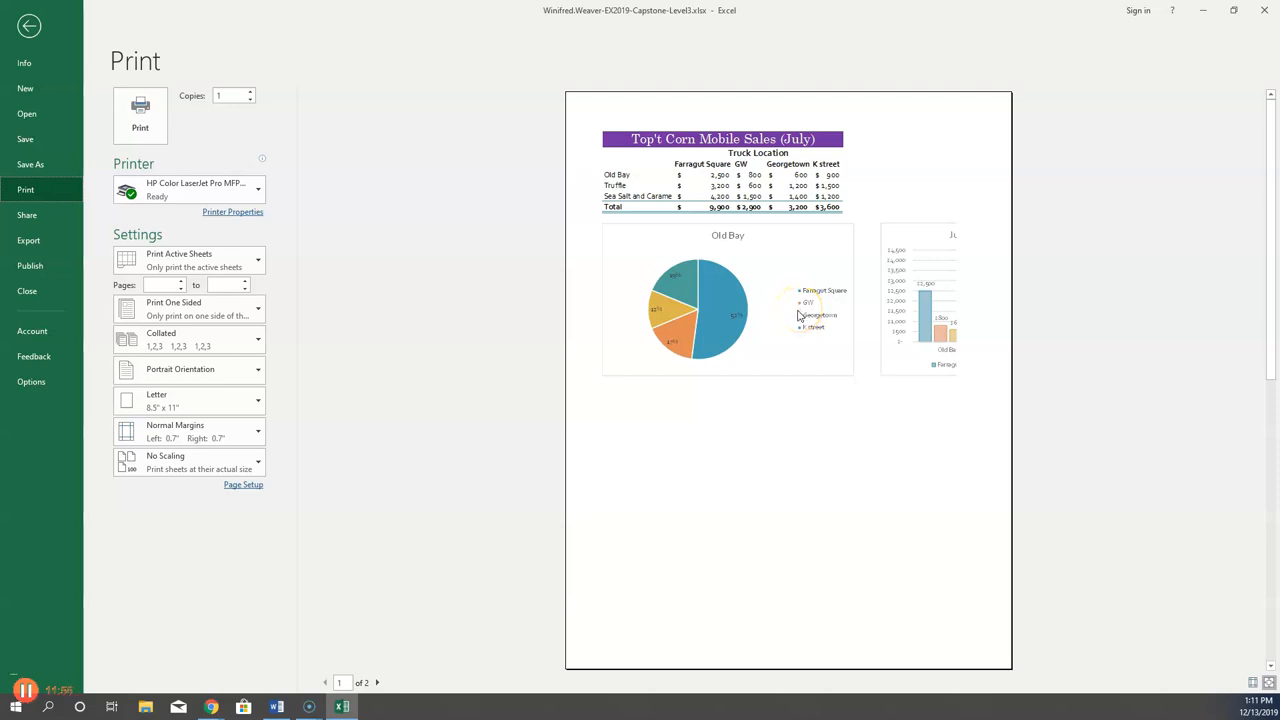
left_click(29, 25)
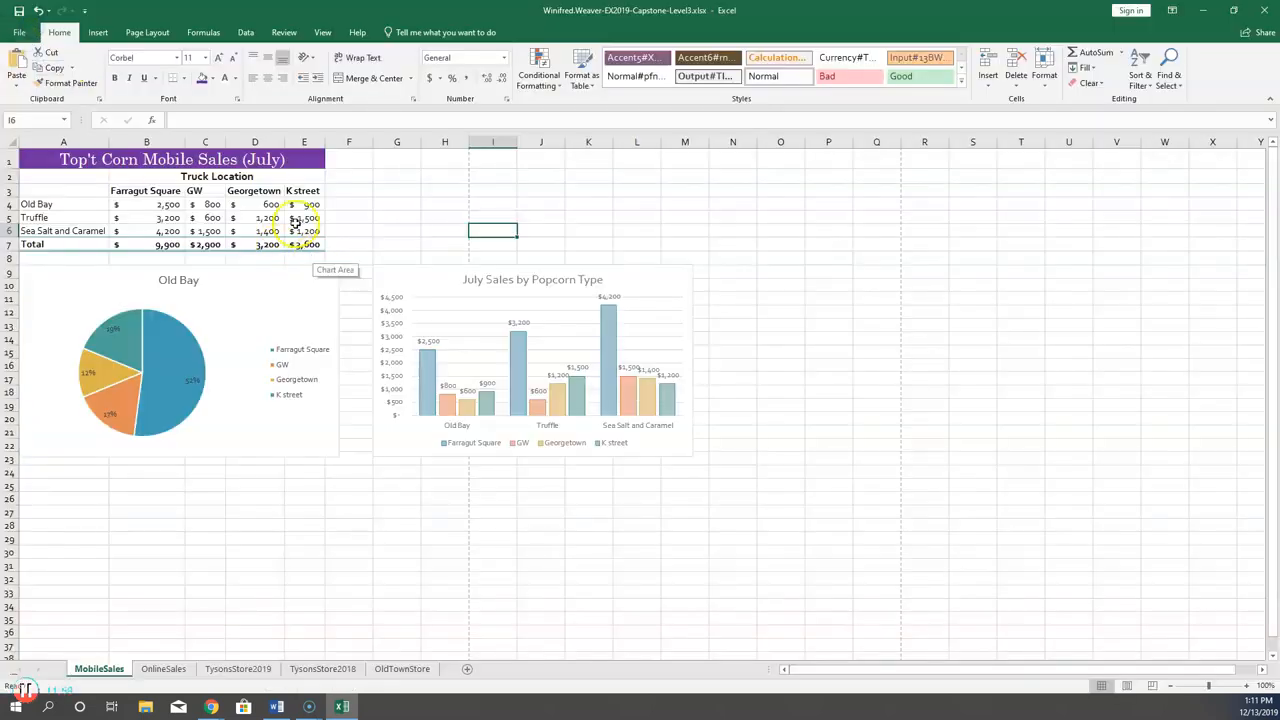
Set the MobileSales worksheet's page orientation to Landscape and its margins to Narrow.
left_click(137, 32)
left_click(140, 80)
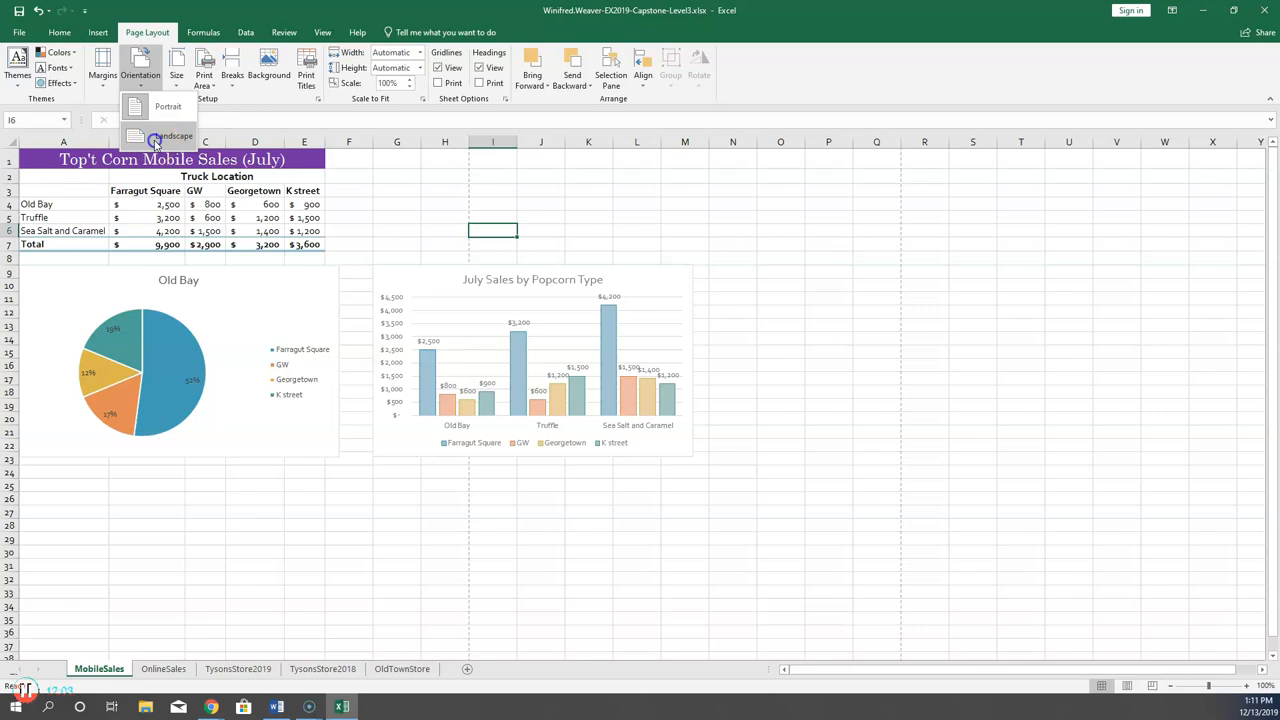
left_click(156, 136)
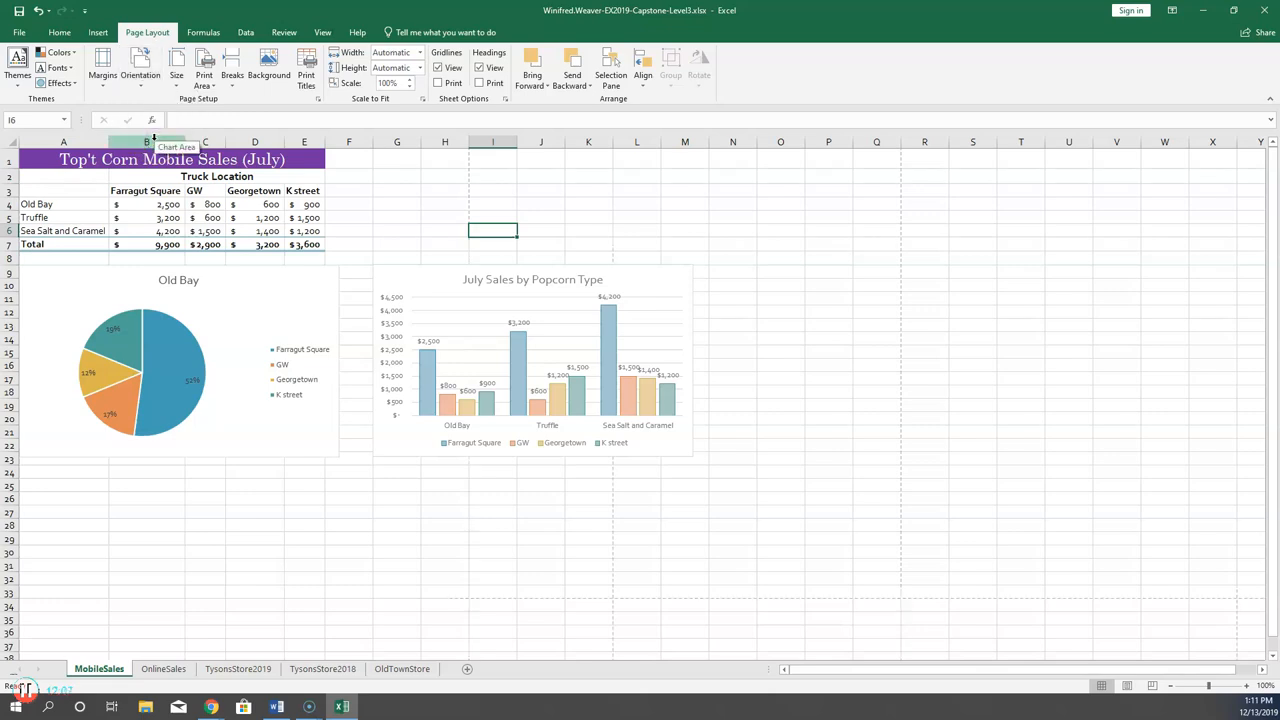
left_click(105, 85)
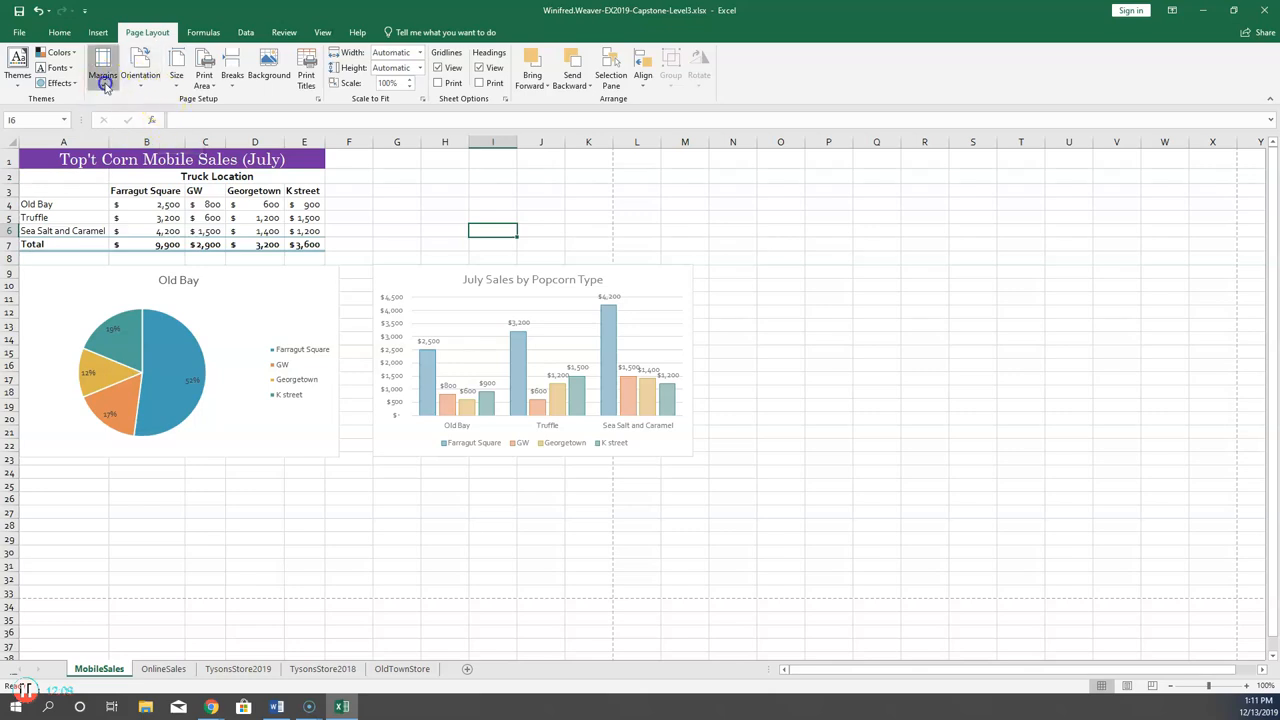
left_click(116, 222)
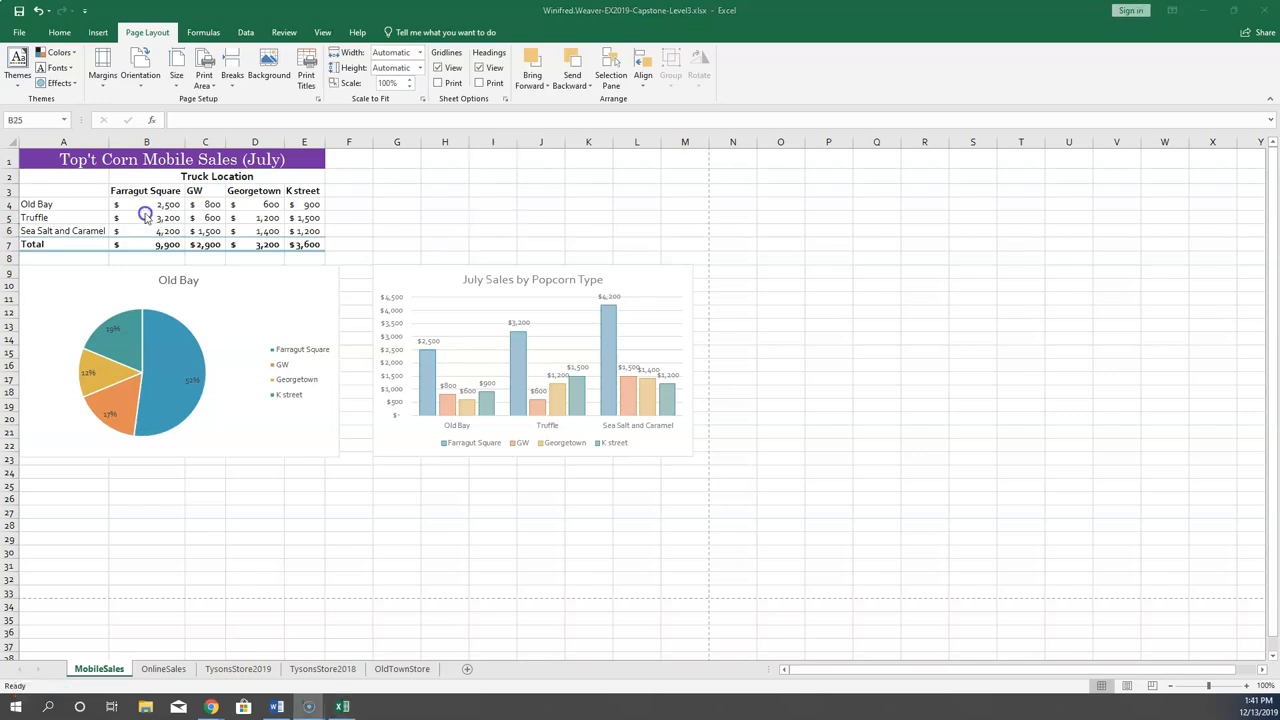
Preview the MobileSales printout with the landscape orientation and narrow margins.
left_click(146, 486)
left_click(19, 32)
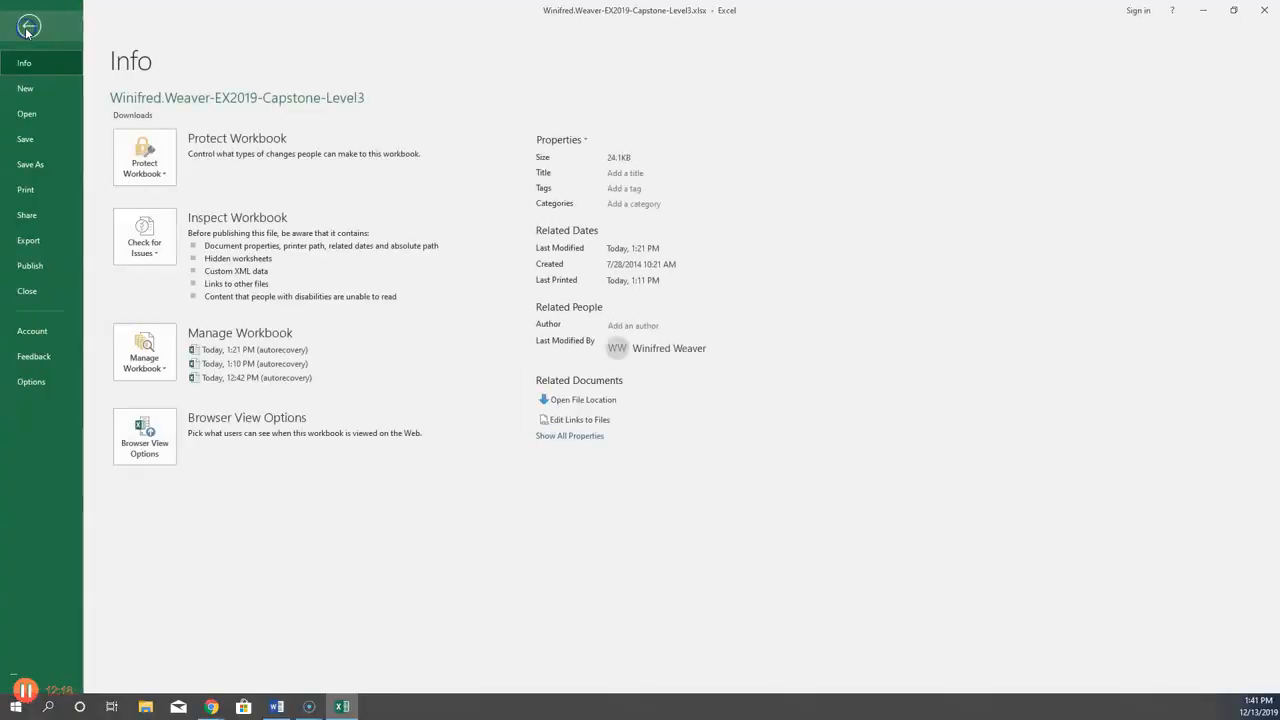
left_click(28, 190)
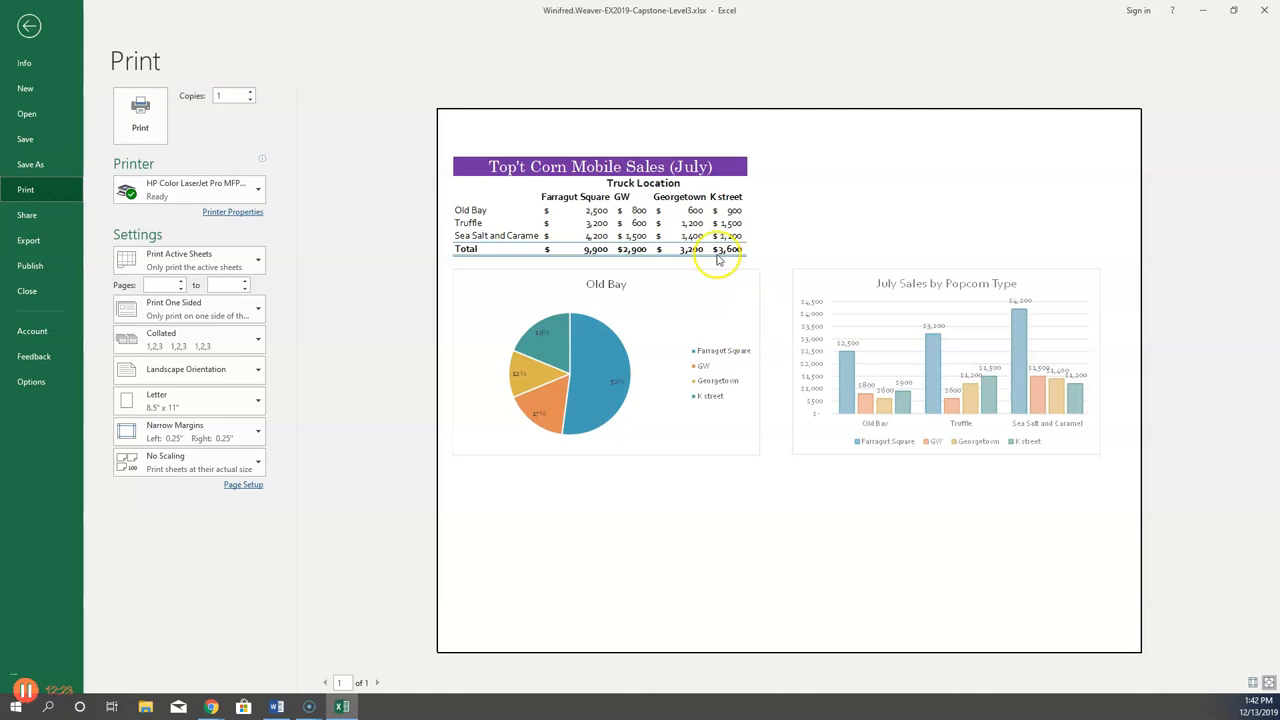
Scale the MobileSales printout to Fit All Columns on One Page and return to the worksheet.
left_click(208, 467)
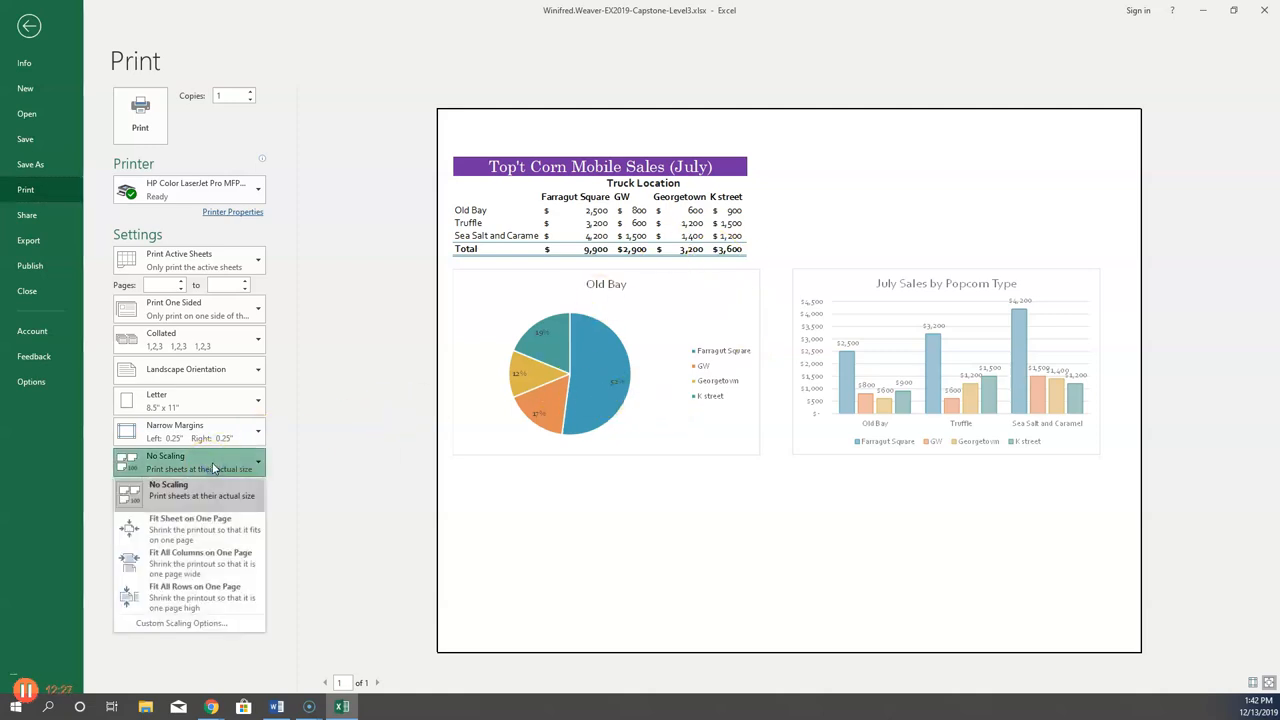
left_click(218, 566)
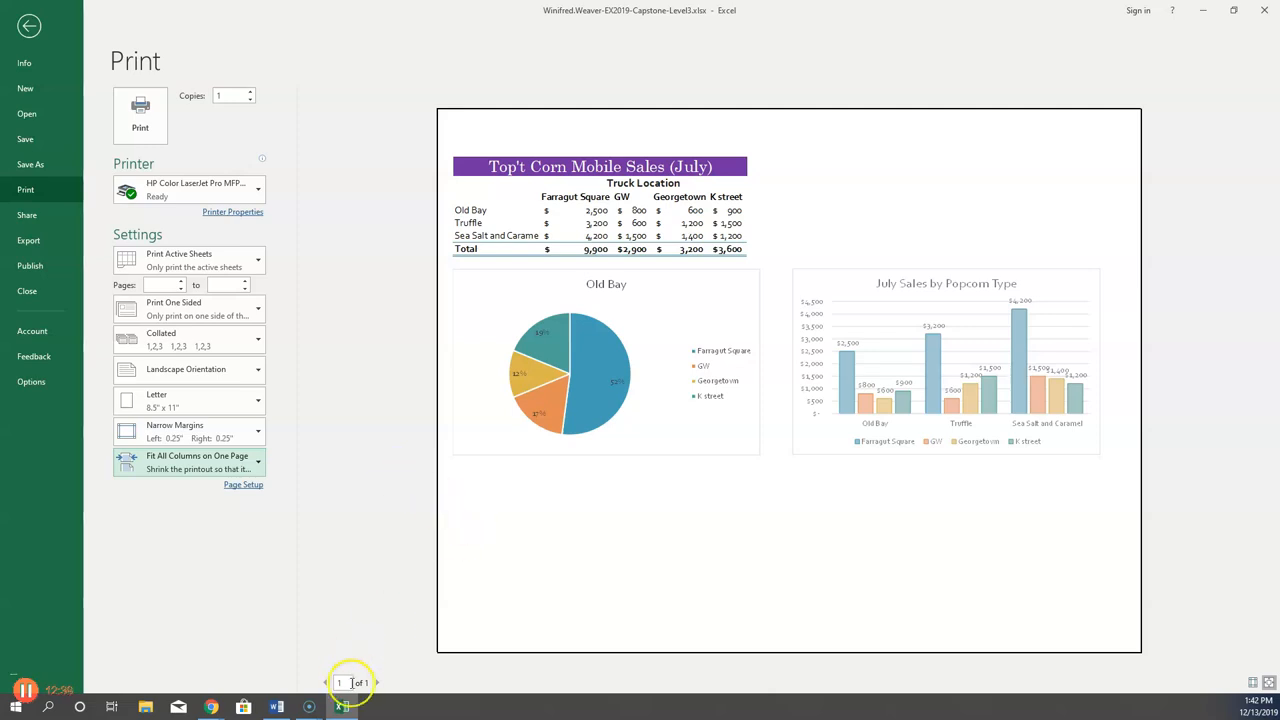
left_click(29, 27)
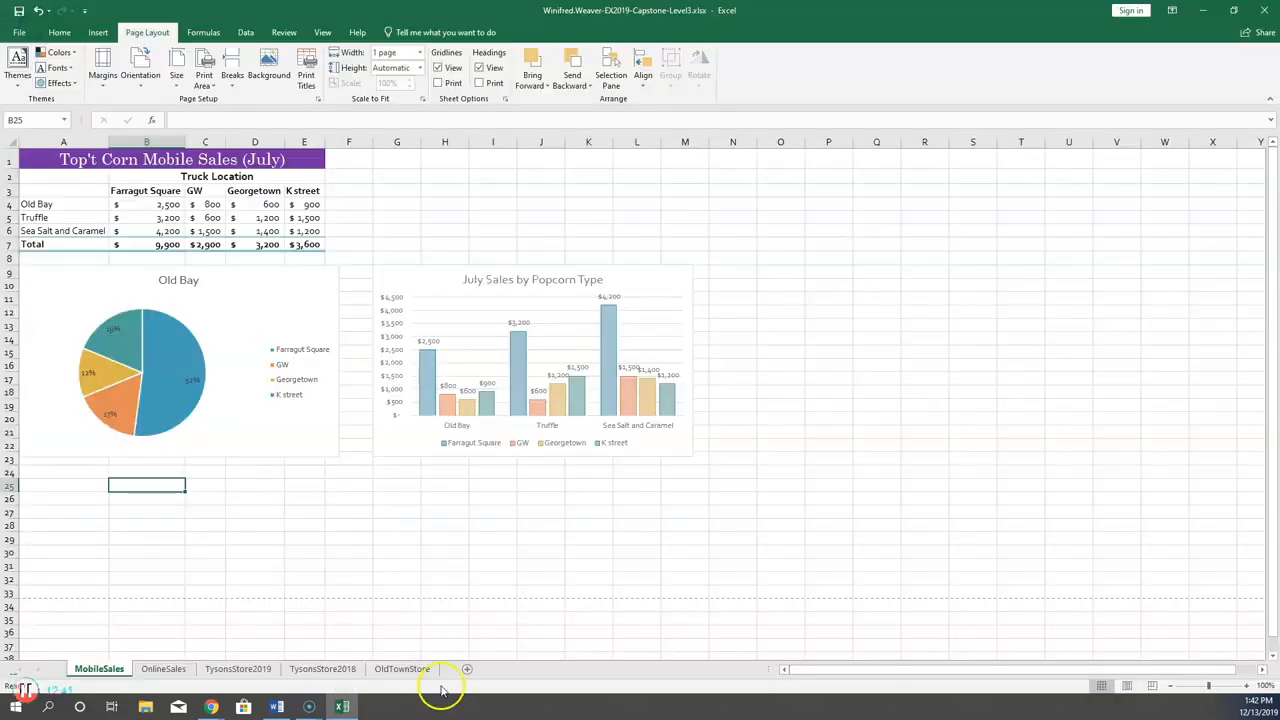
Add a new worksheet directly after MobileSales and name it TruckLoan.
left_click(467, 670)
left_click(155, 672)
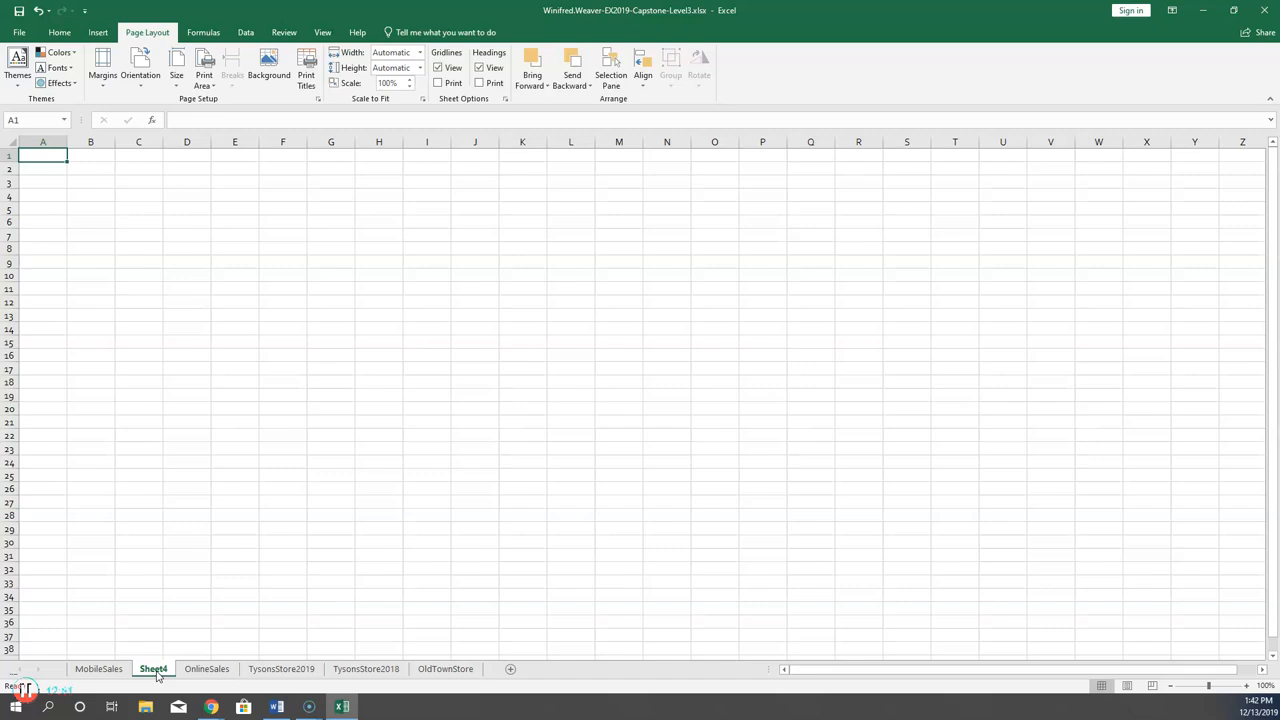
right_click(156, 675)
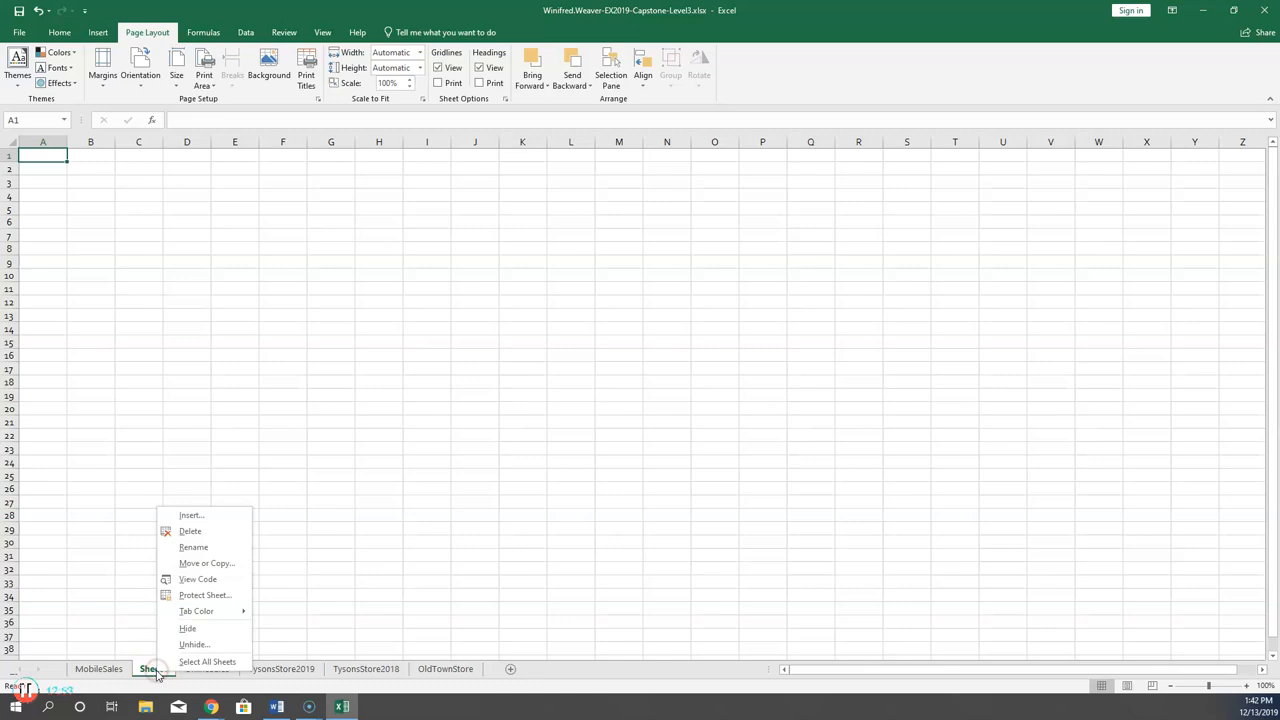
left_click(205, 553)
type("tRUCKlOAN")
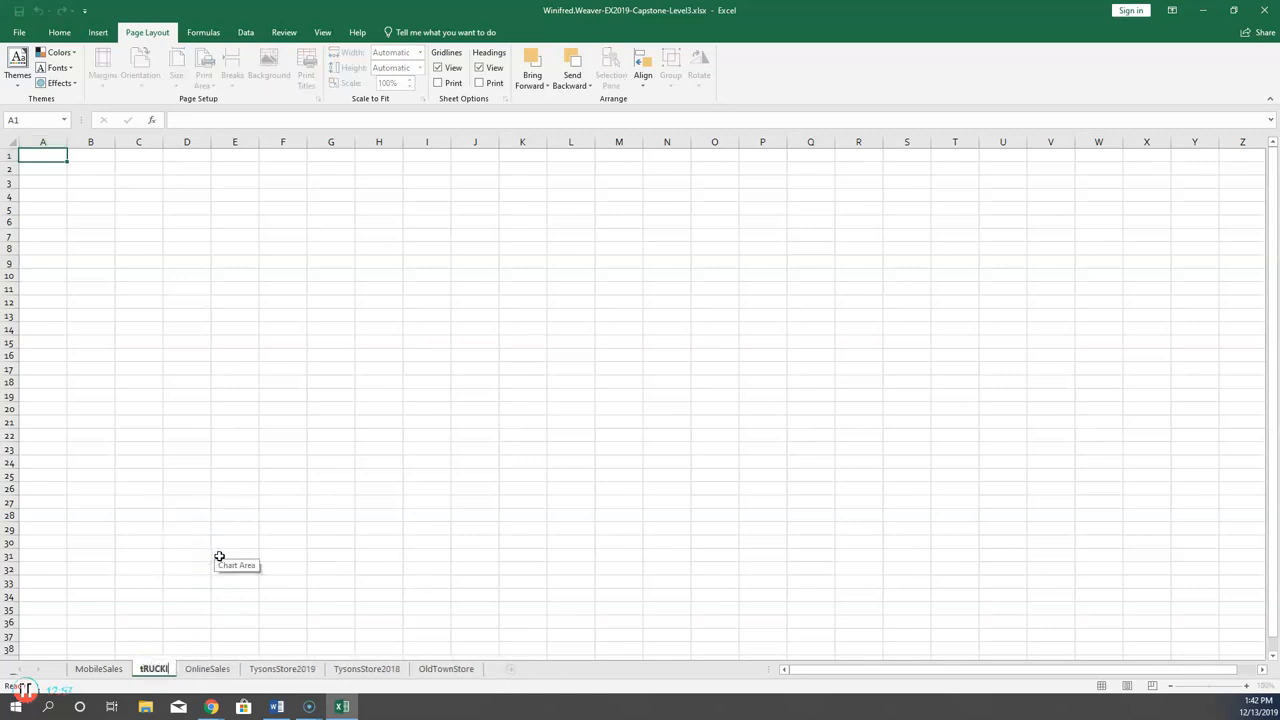
key("BackSpace")
key("BackSpace")
key("BackSpace")
key("BackSpace")
key("BackSpace")
key("BackSpace")
key("BackSpace")
key("BackSpace")
key("BackSpace")
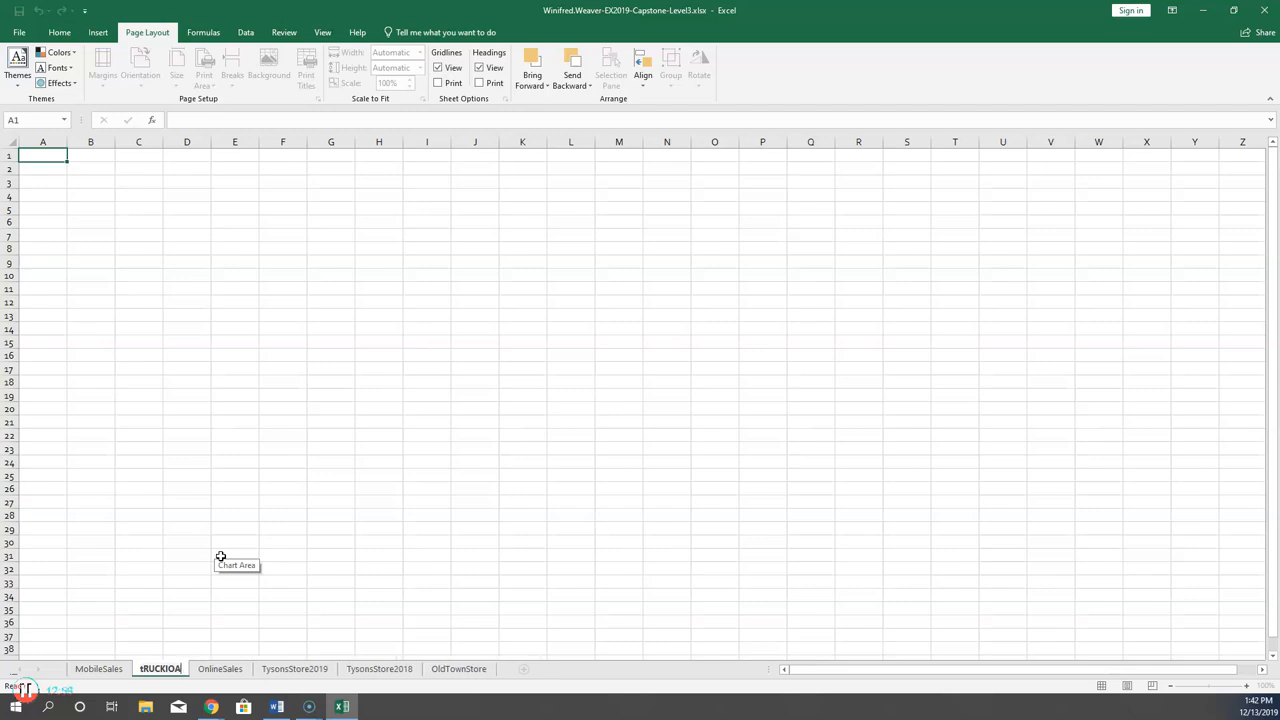
type("TruckLoan")
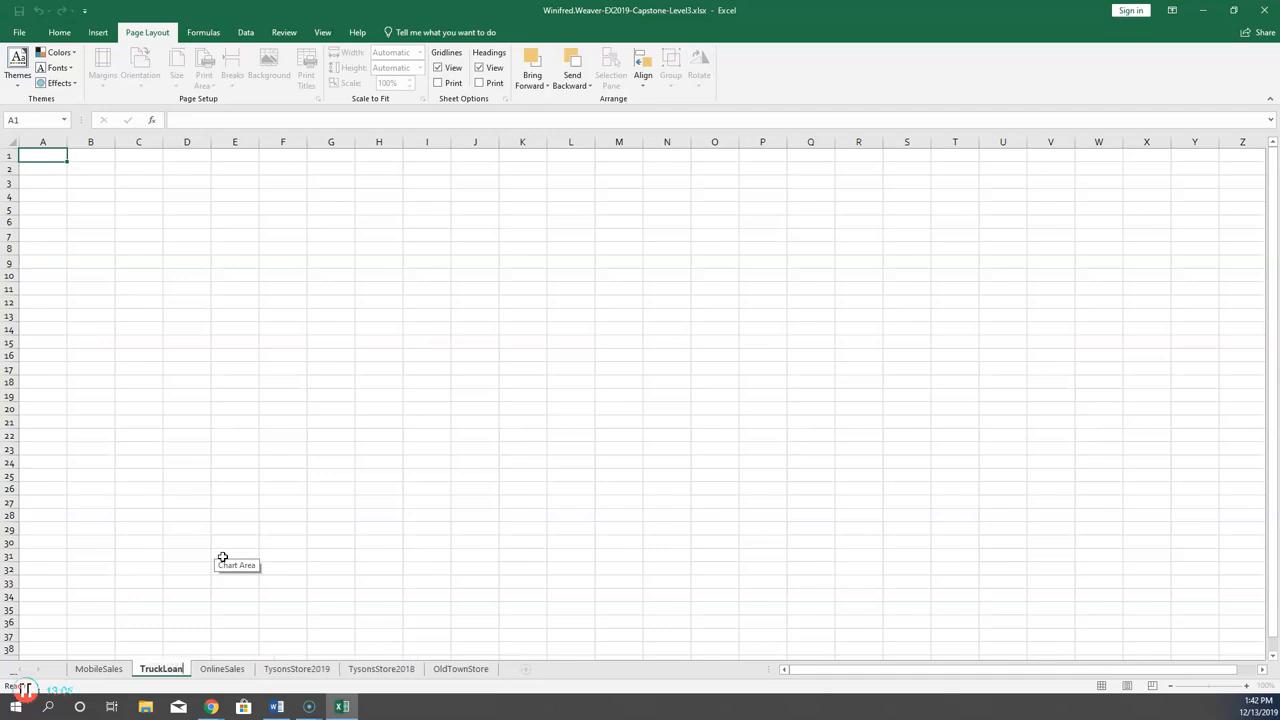
left_click(225, 558)
Color the TruckLoan sheet tab with the standard color Orange.
left_click(205, 668)
right_click(181, 670)
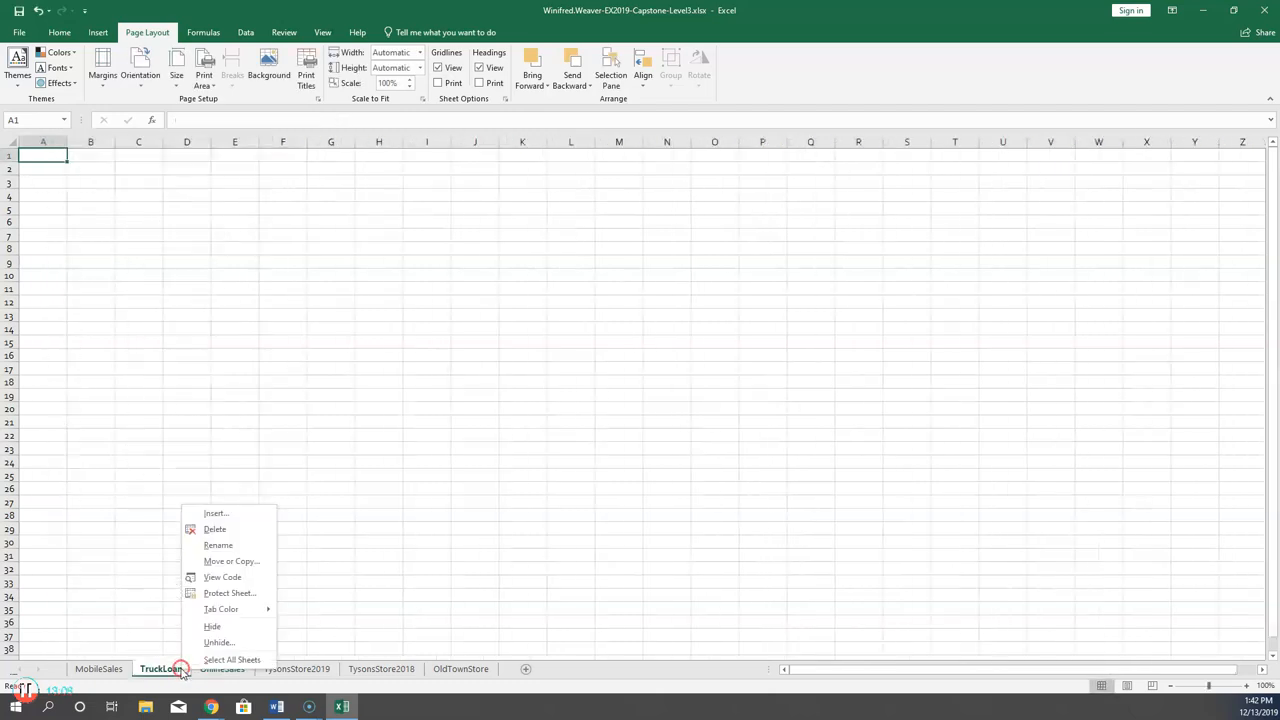
left_click(210, 610)
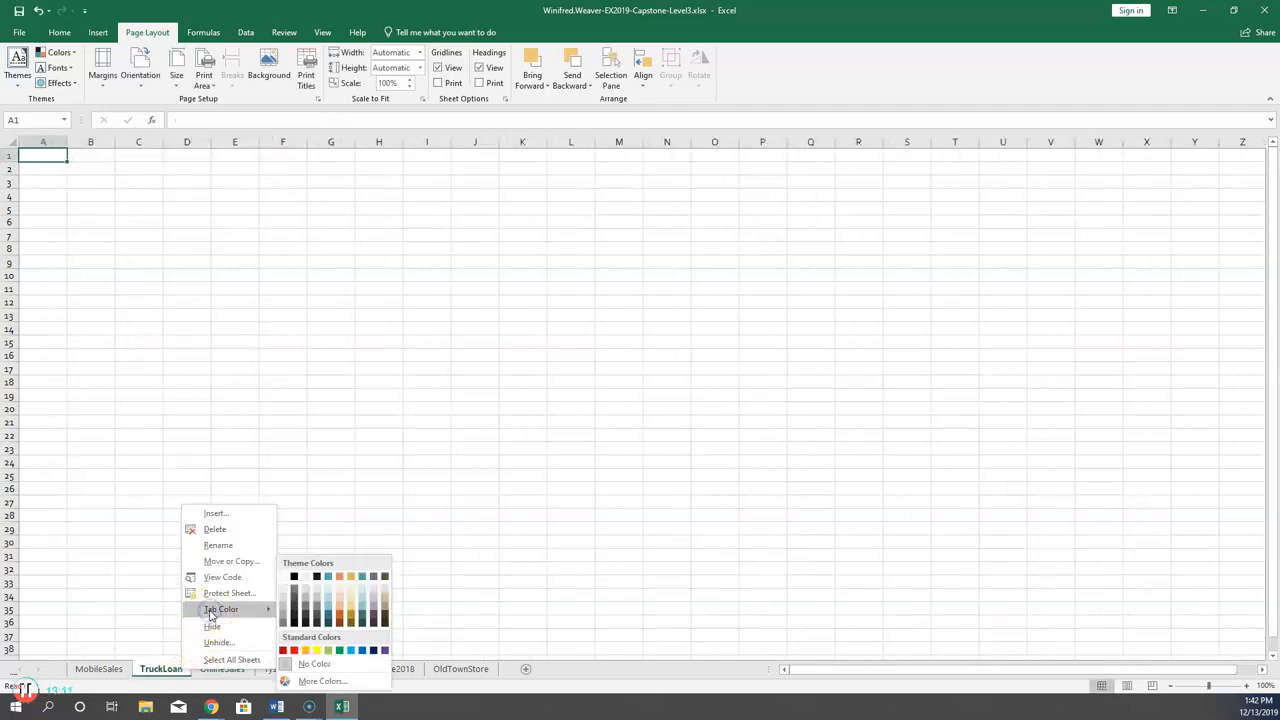
left_click(305, 651)
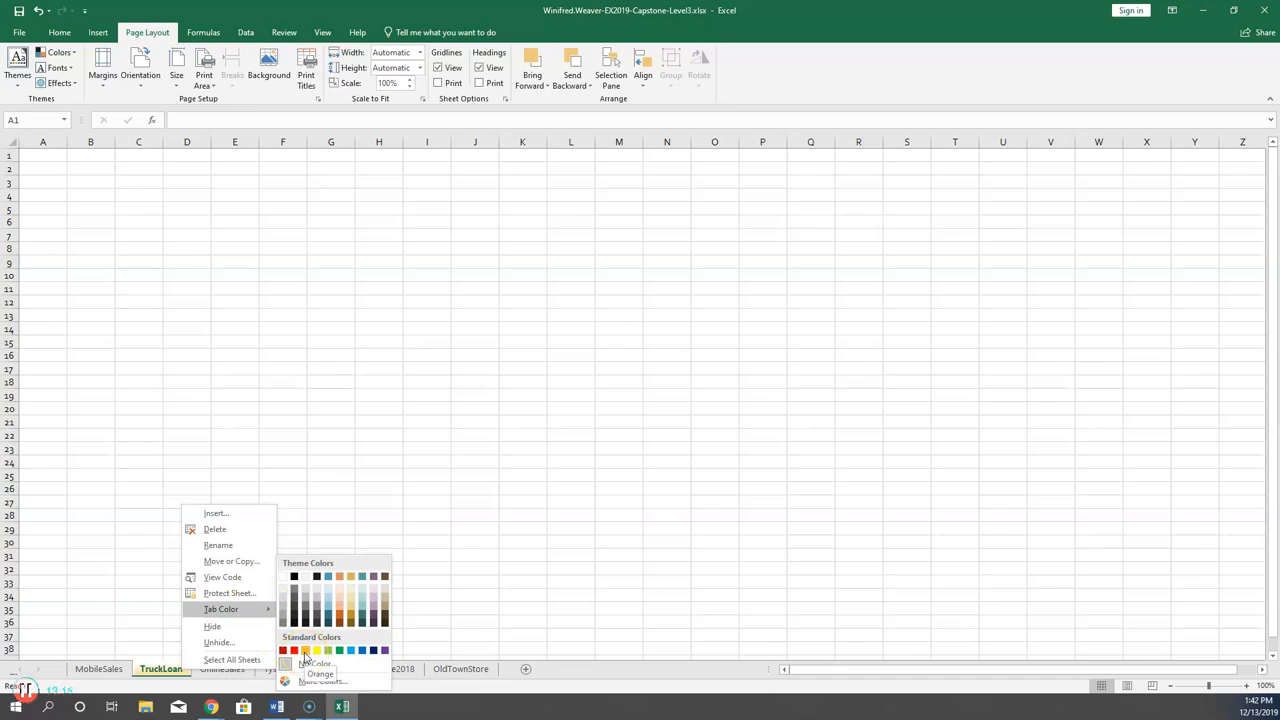
left_click(305, 651)
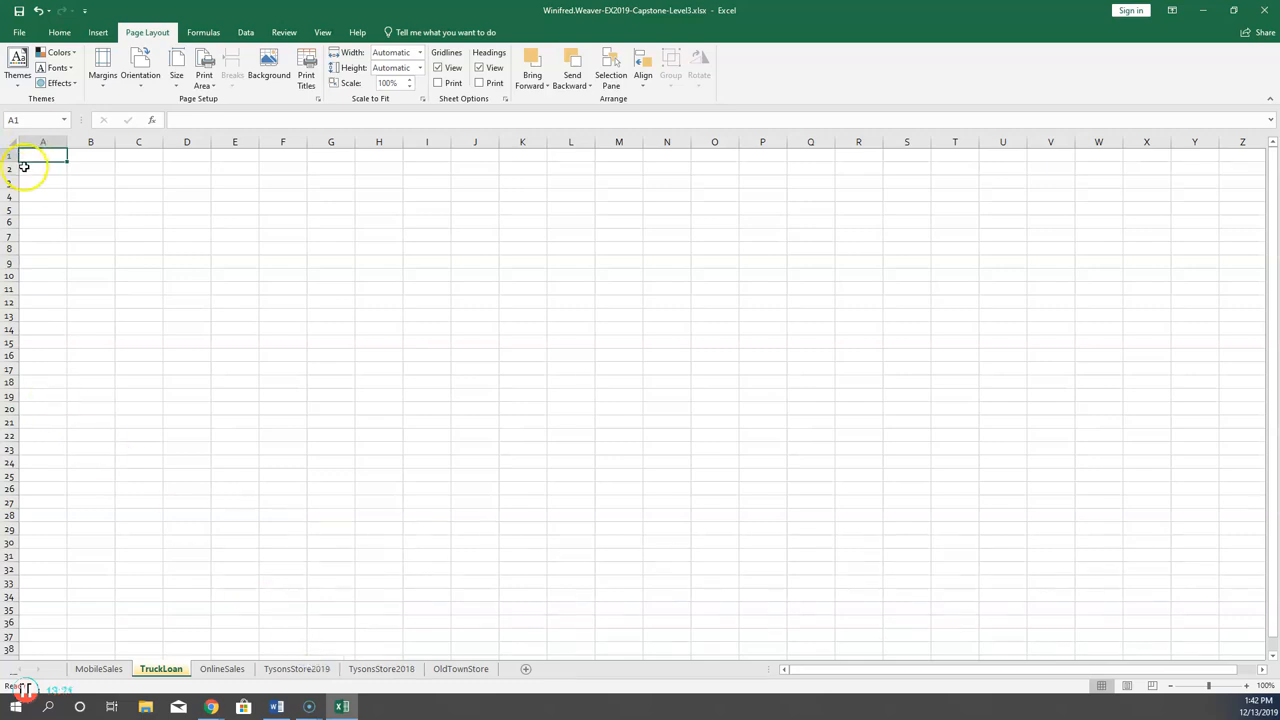
Enter Price with 55000 in A1:B1 and Interest (annual) with 3% in A2:B2 of the TruckLoan sheet.
type("Price")
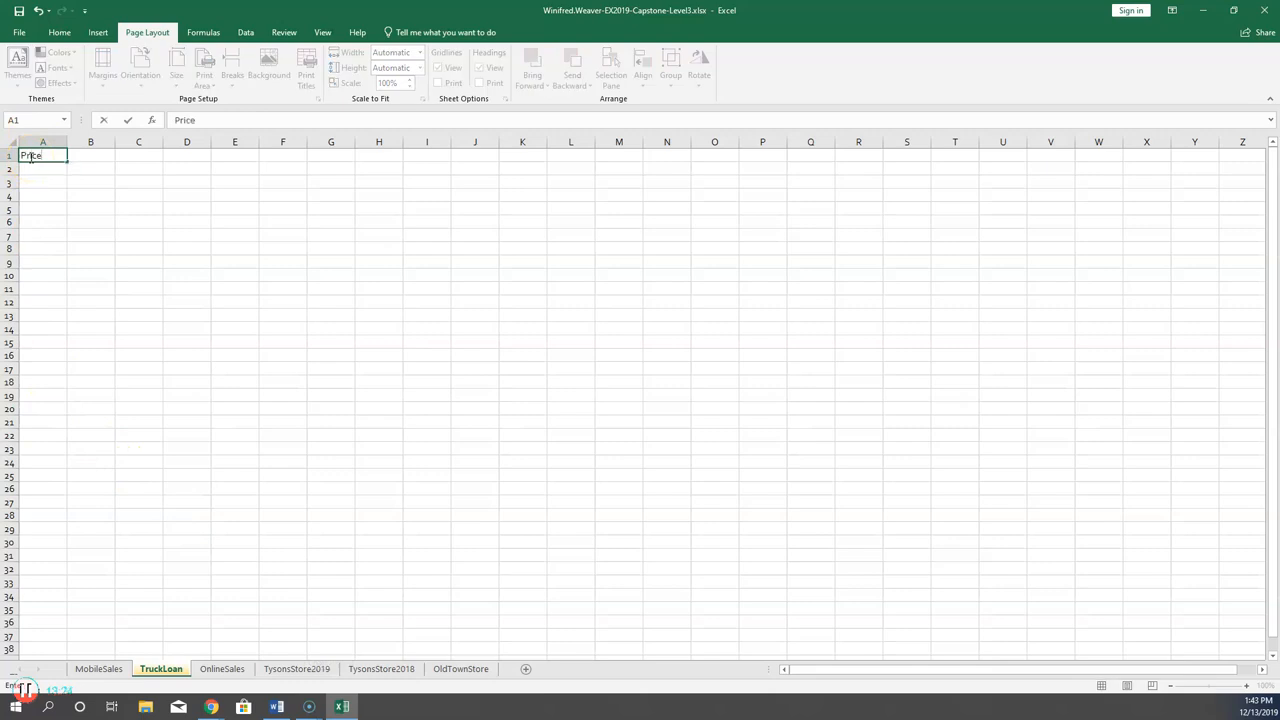
key("Tab")
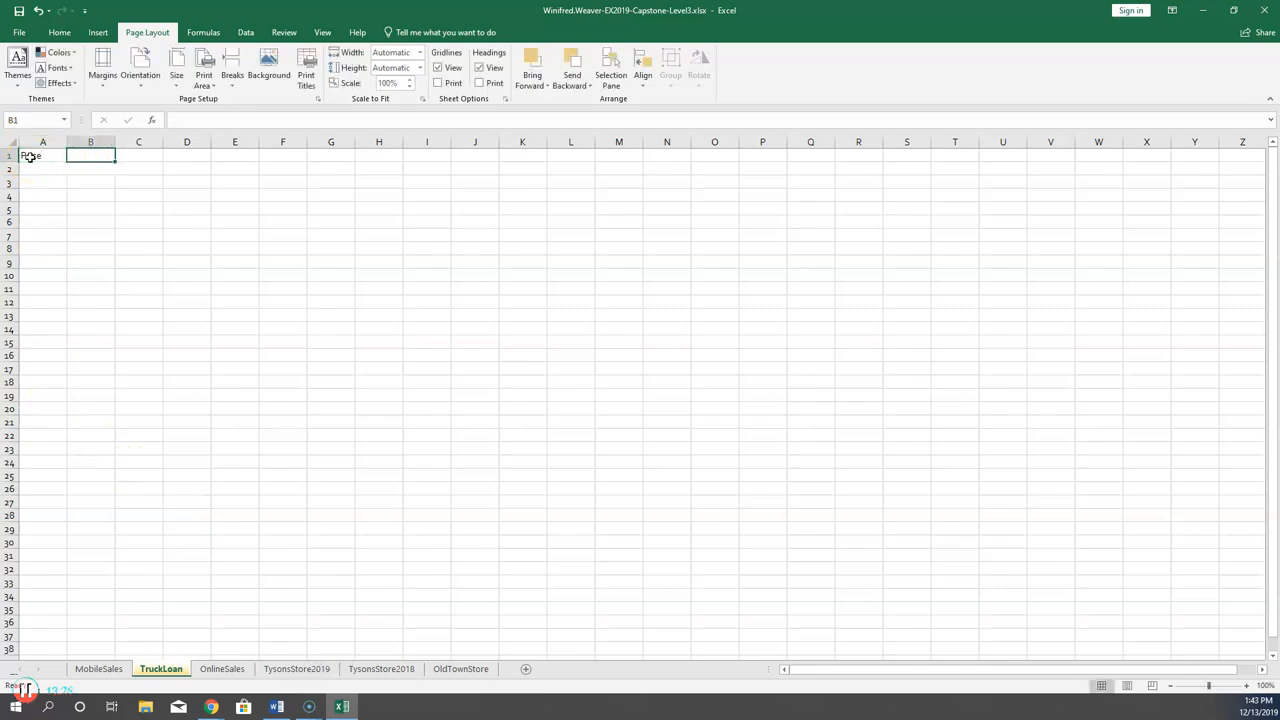
type("55000")
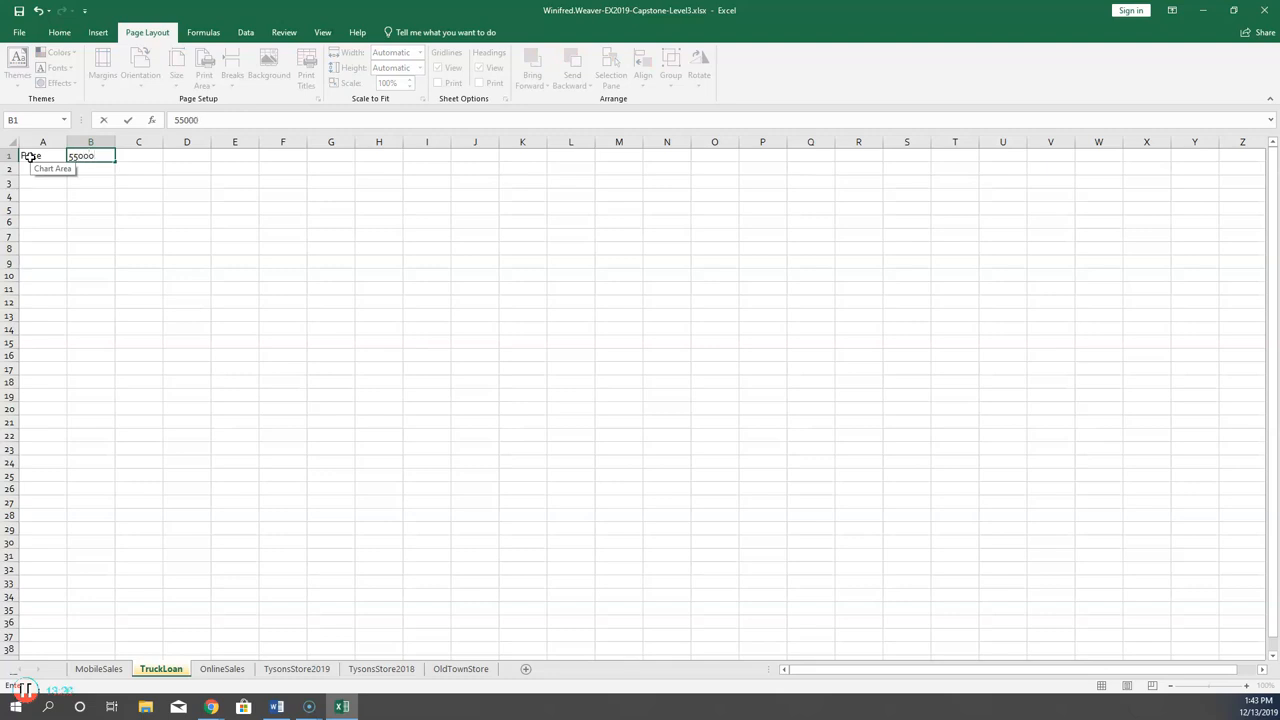
key("Return")
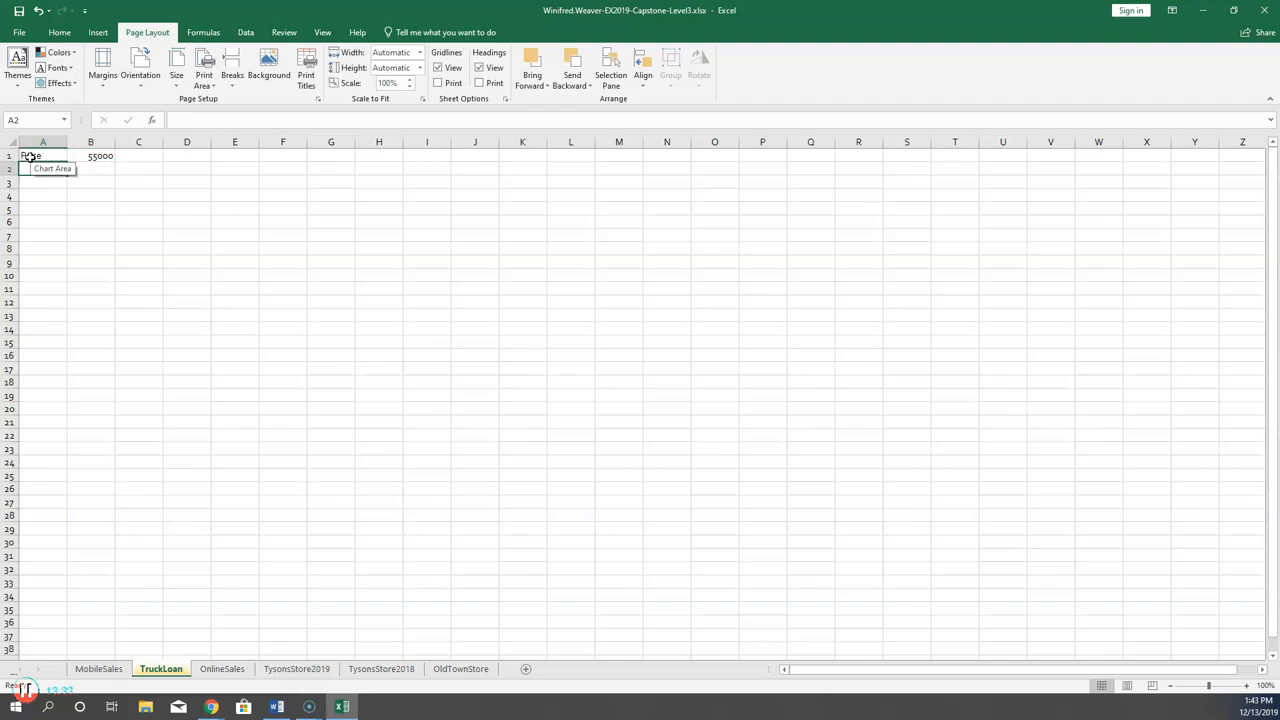
type("Interes")
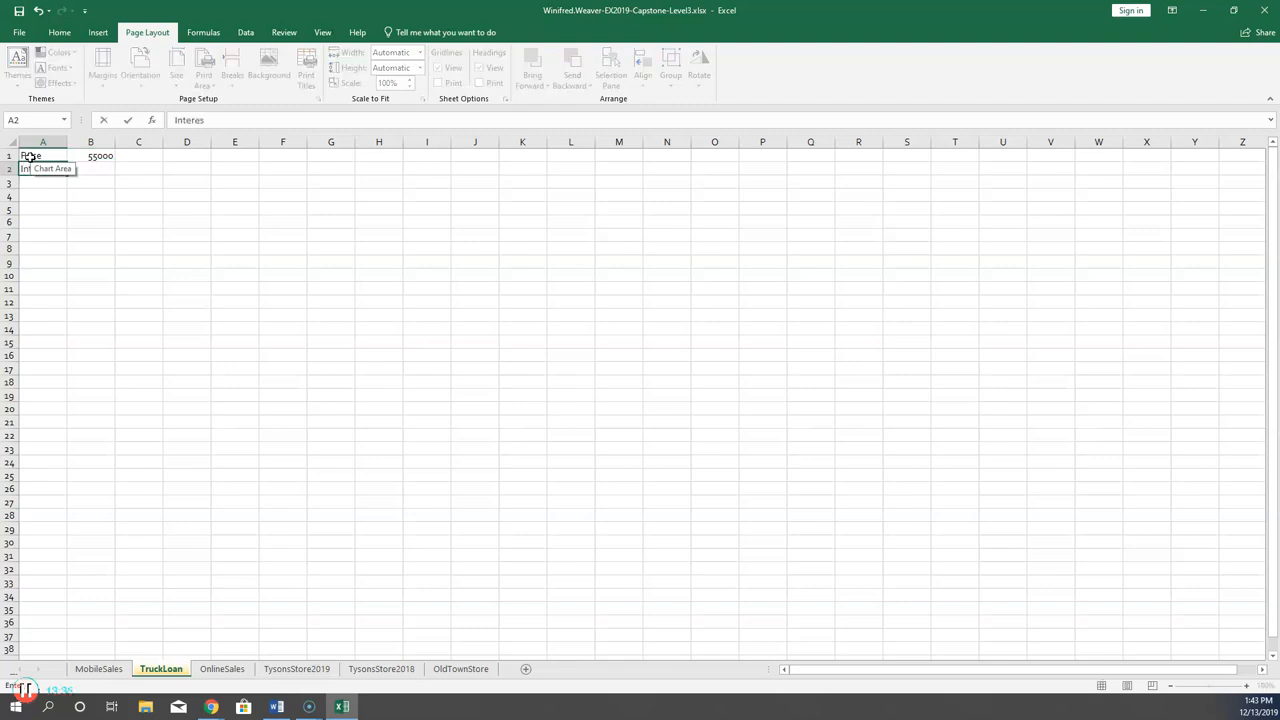
type("nnual)")
key("Tab")
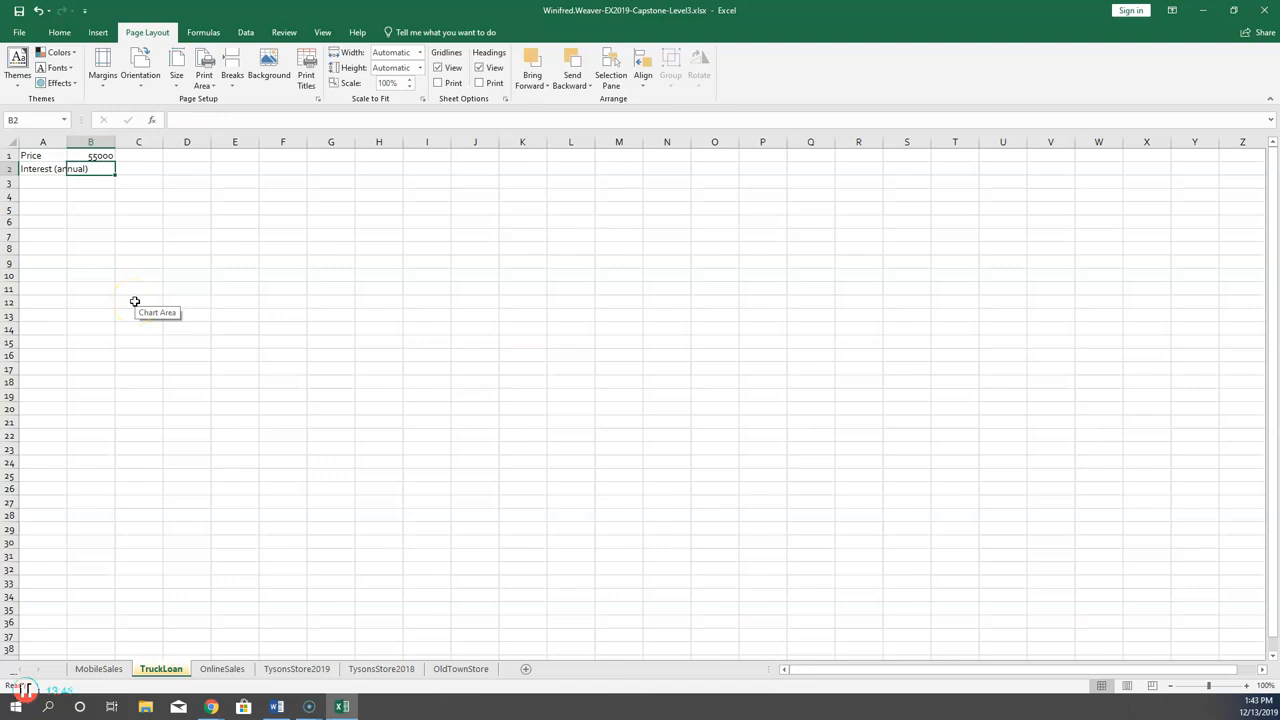
type("3%")
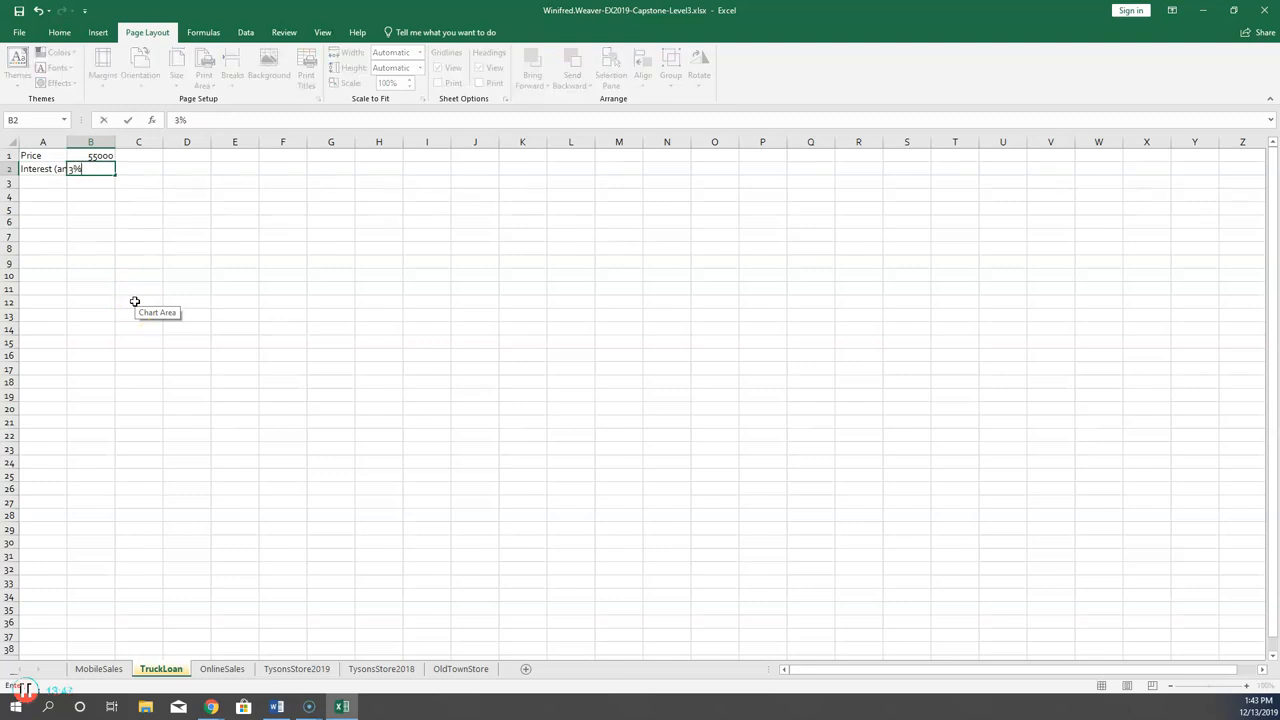
key("Return")
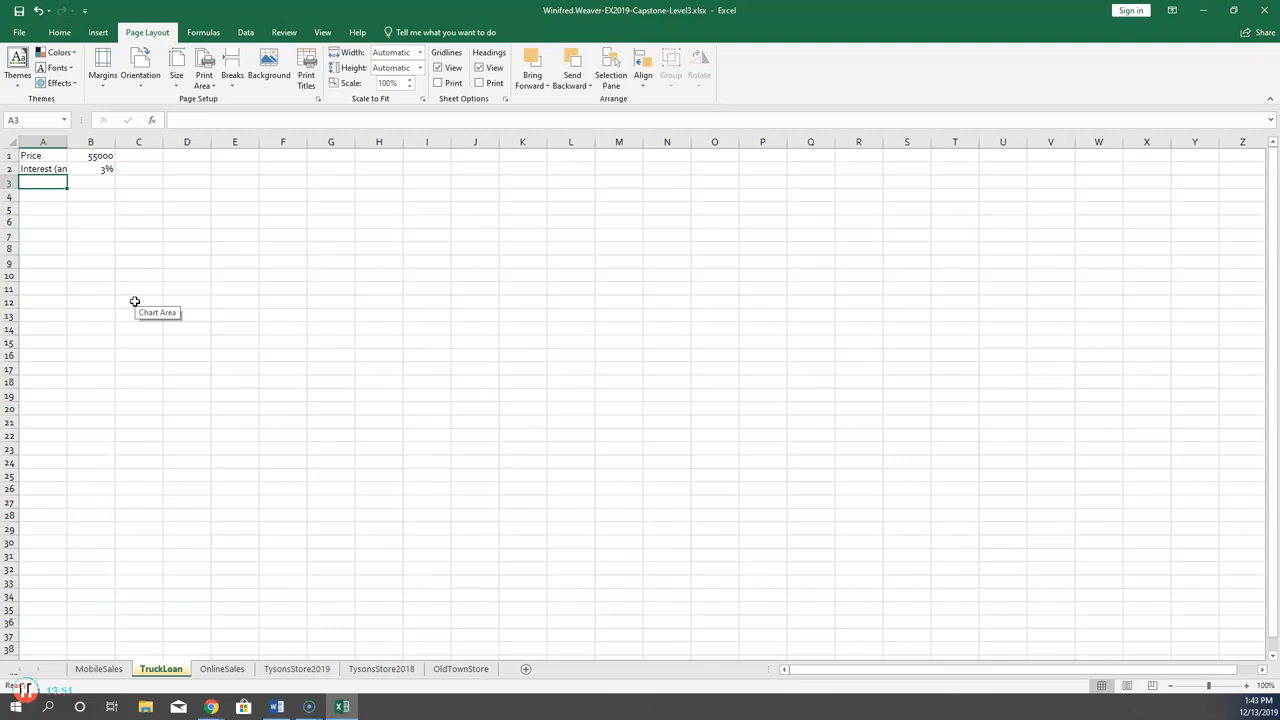
Enter Loan term (in months) with 24 in A3:B3 and the label Monthly payment in A4.
type("Loan ter")
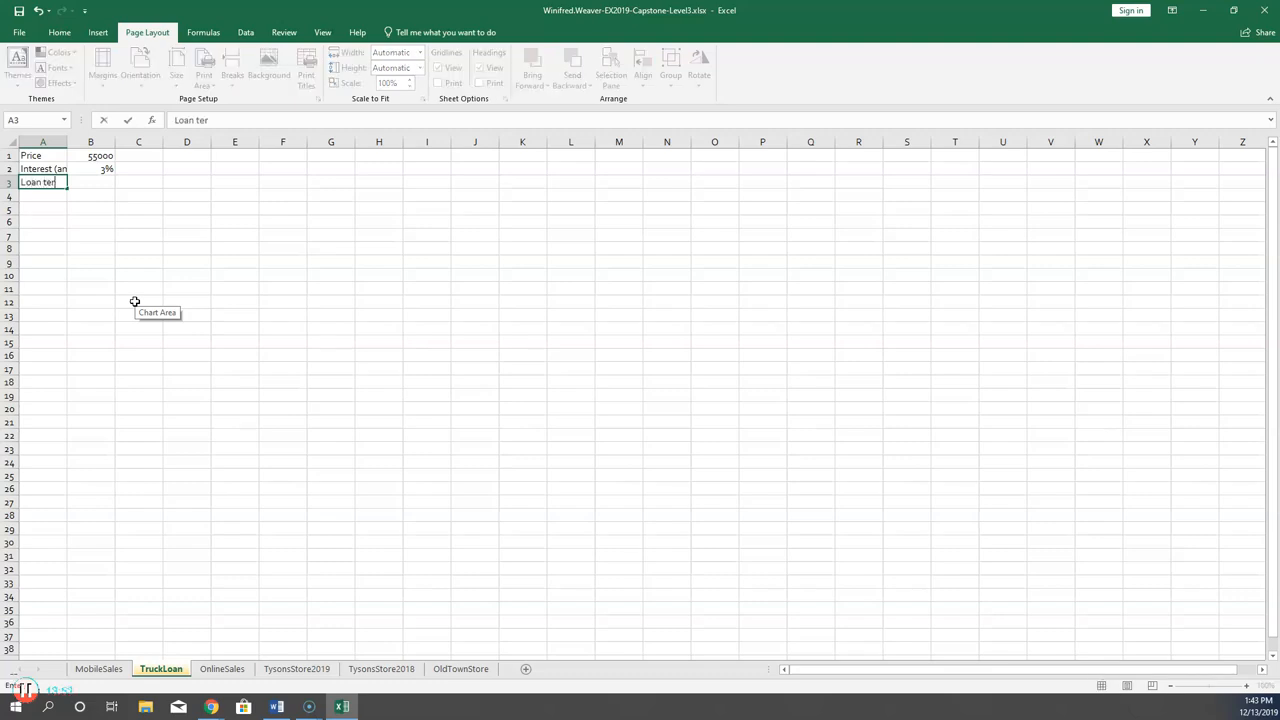
type("m (in months")
key("Tab")
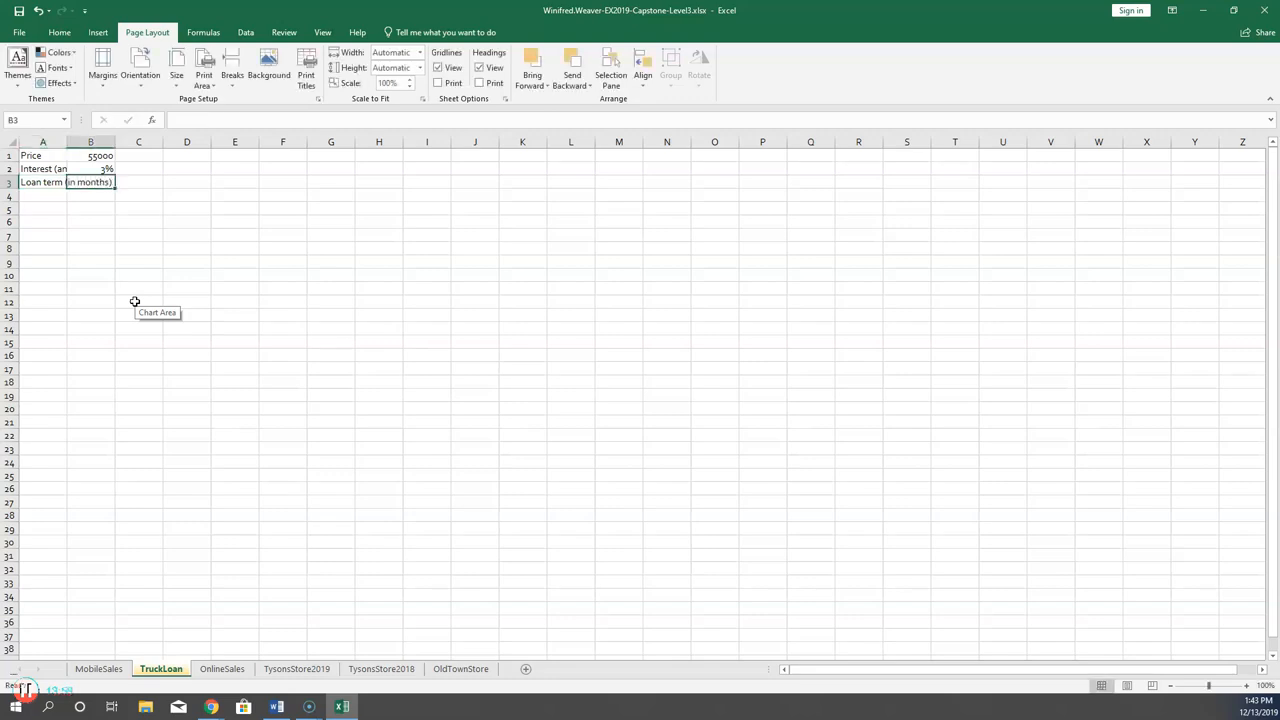
type("24")
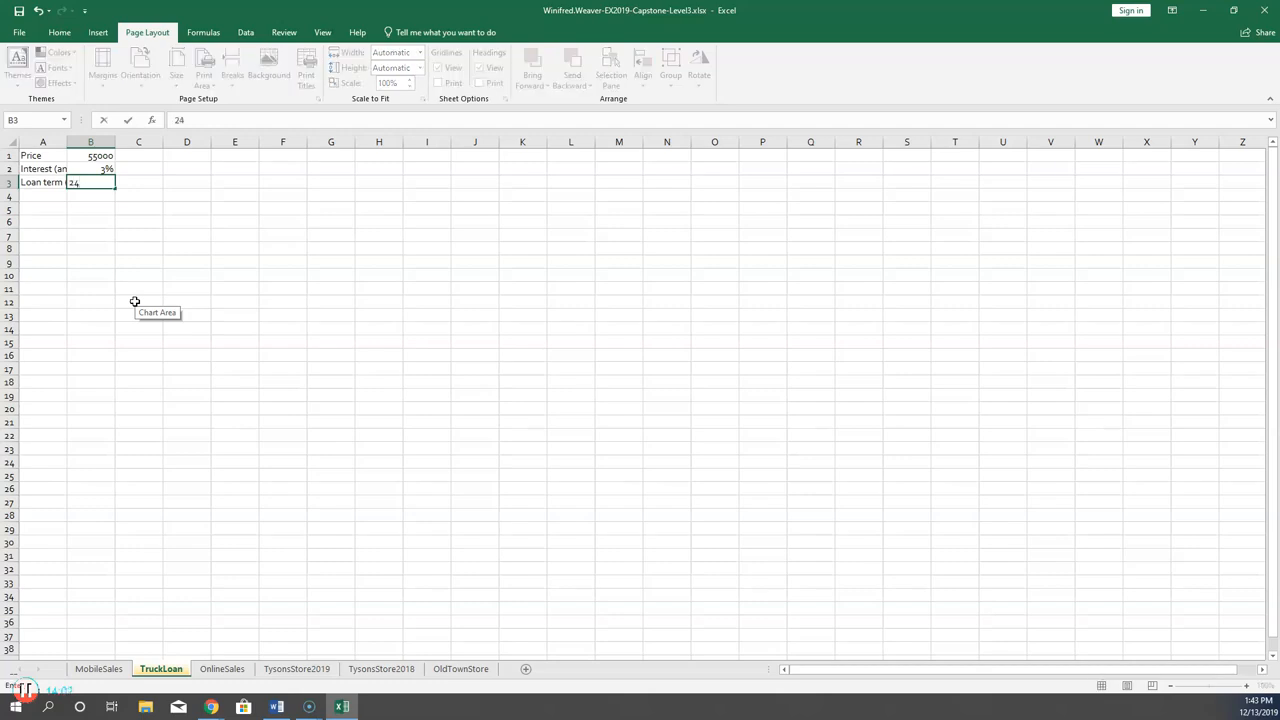
key("Return")
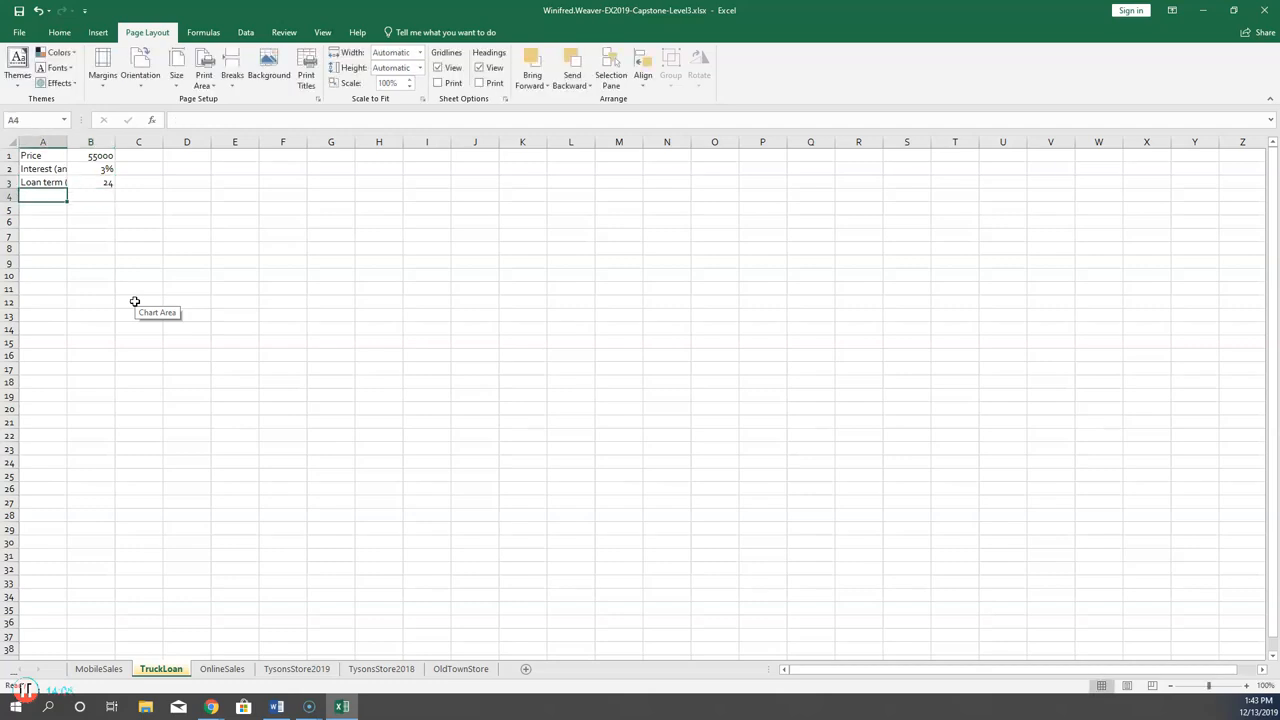
type("Month")
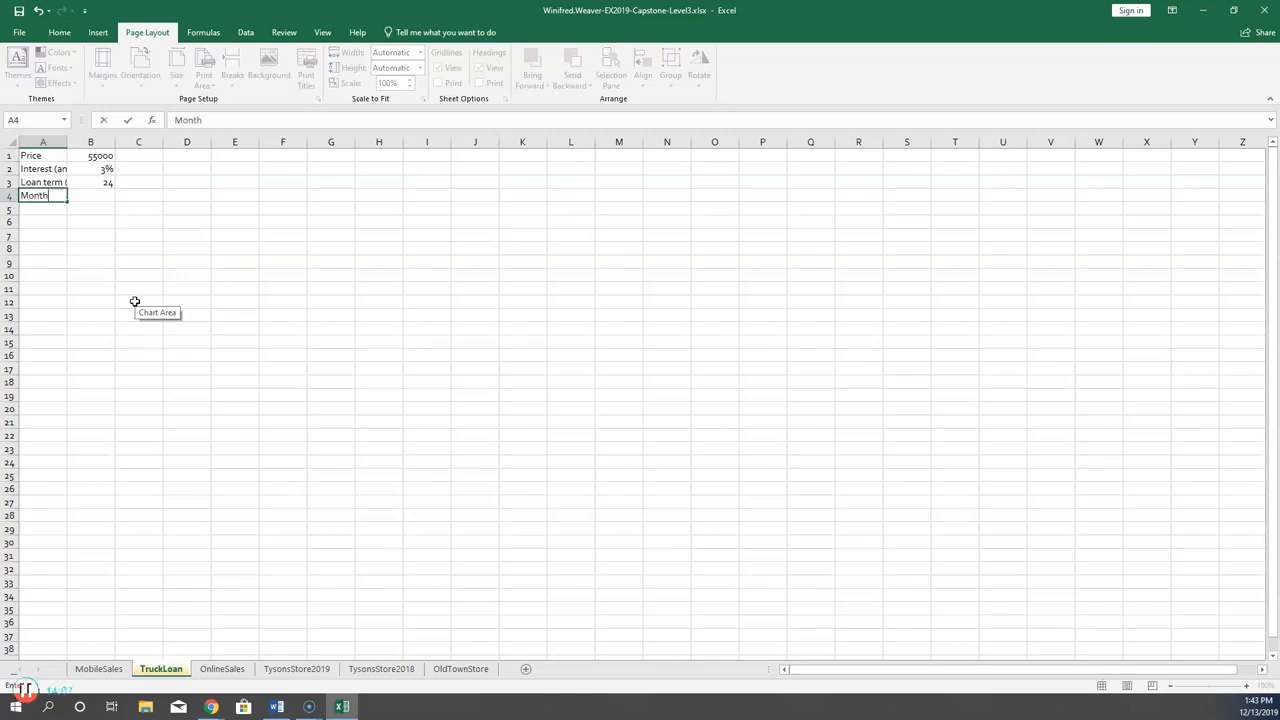
type("ly payment")
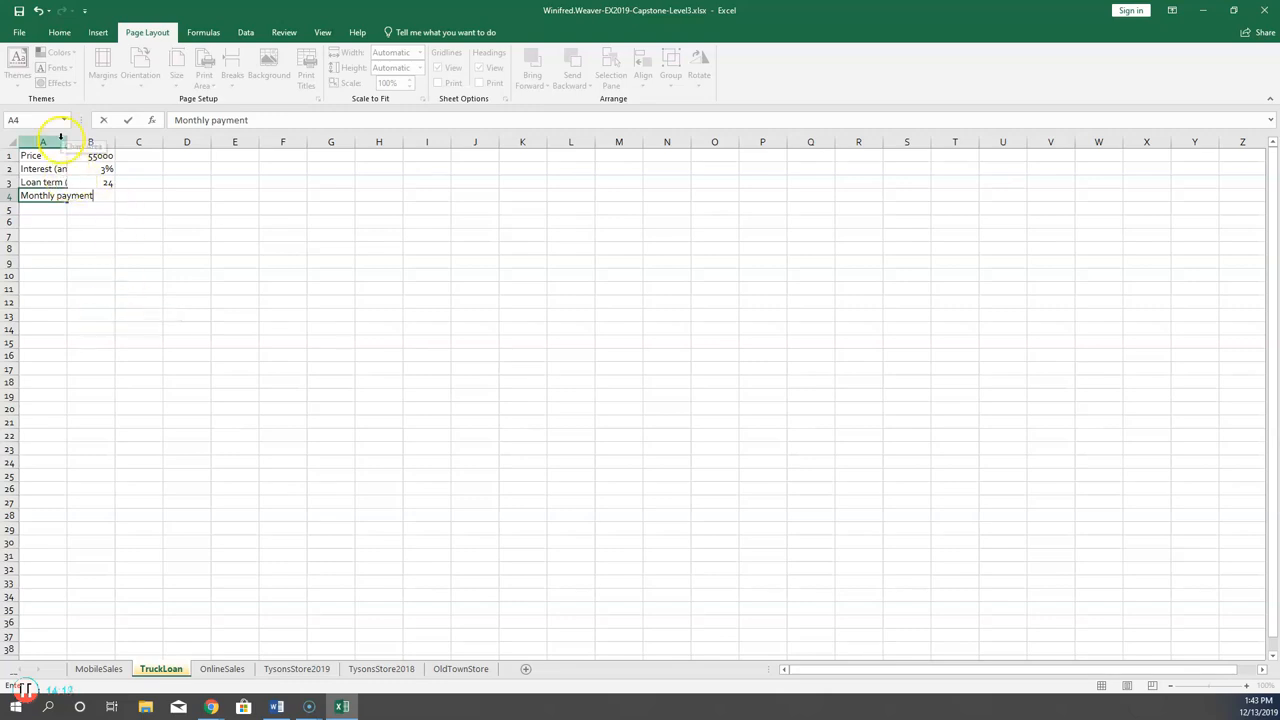
AutoFit the width of column A on the TruckLoan sheet to its labels.
left_click(57, 137)
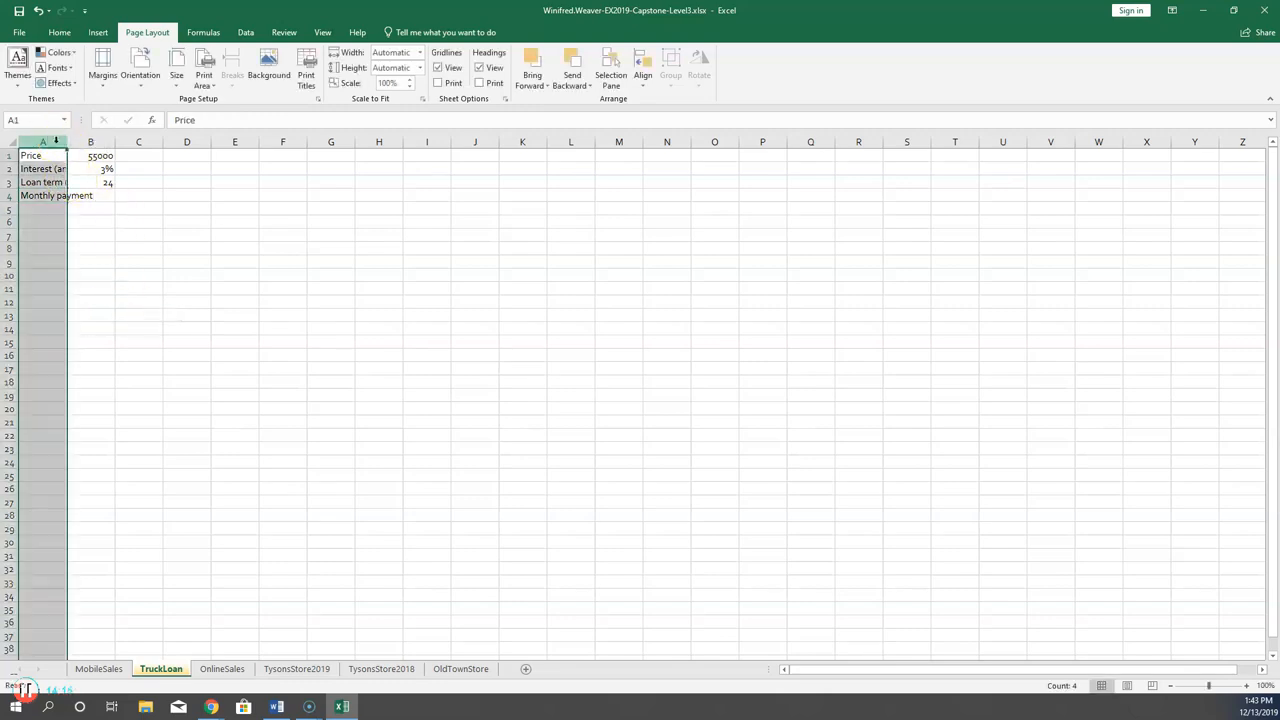
left_click(59, 31)
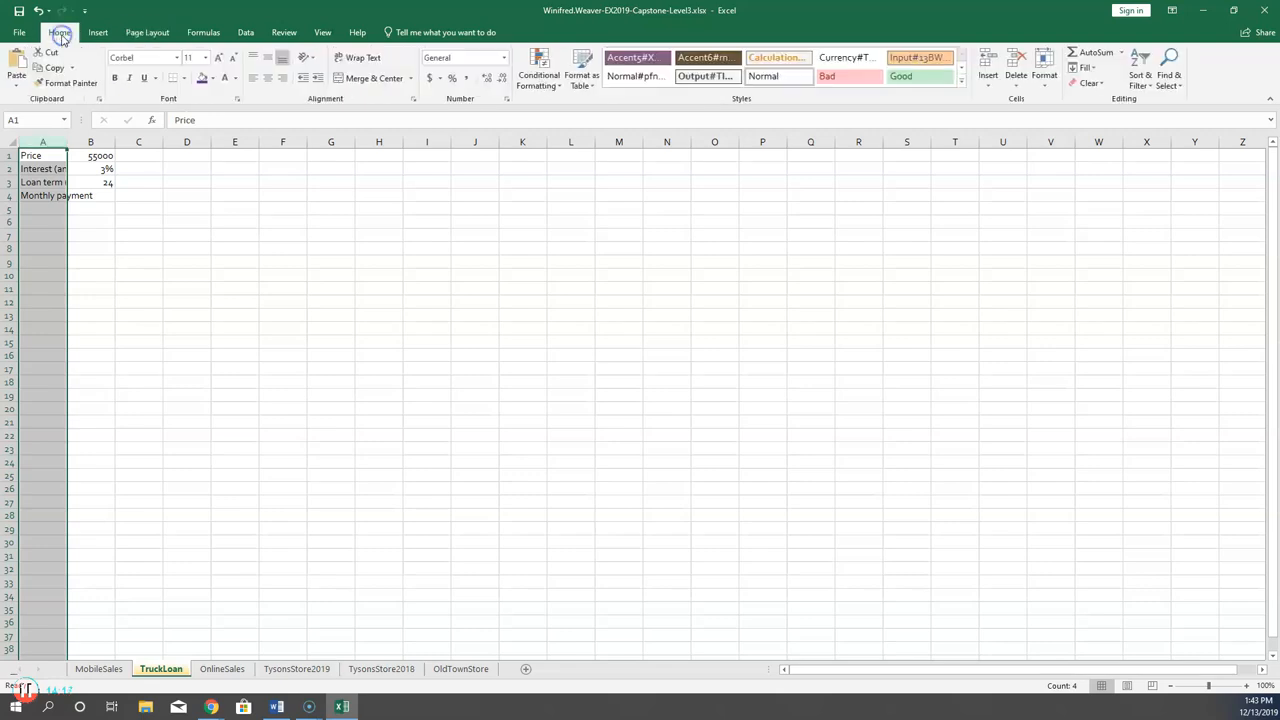
left_click(1044, 76)
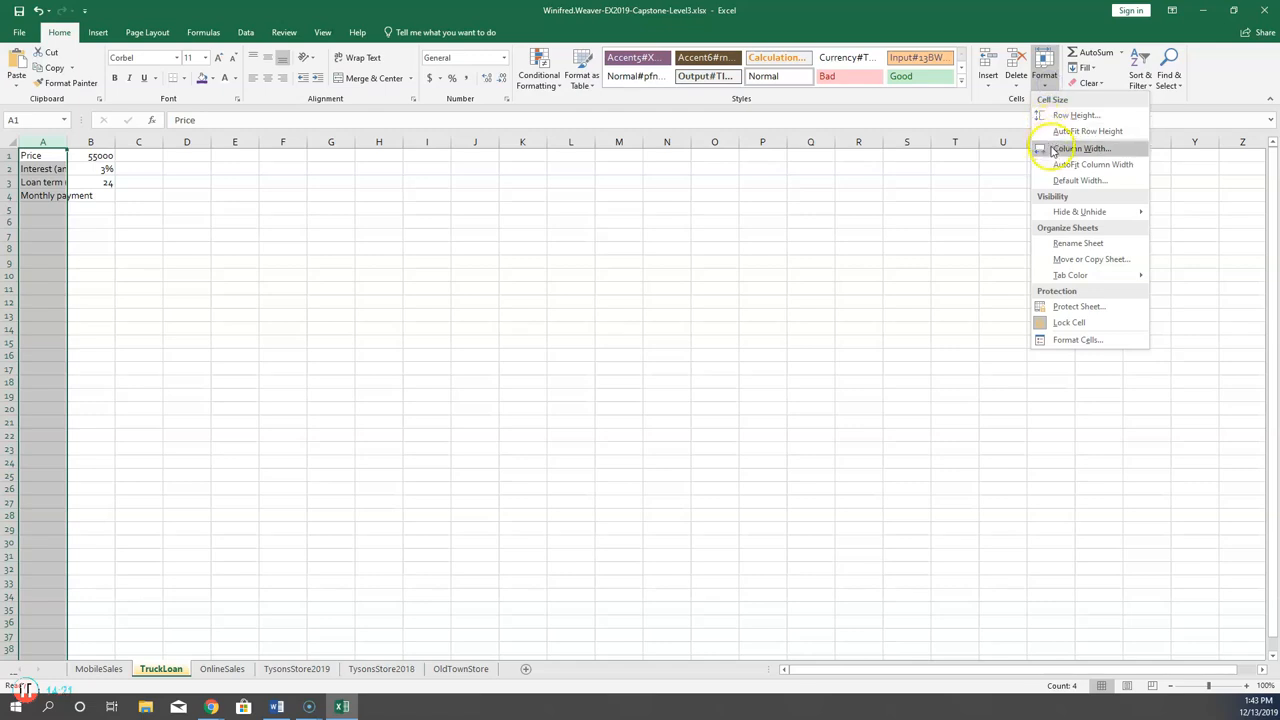
left_click(1053, 167)
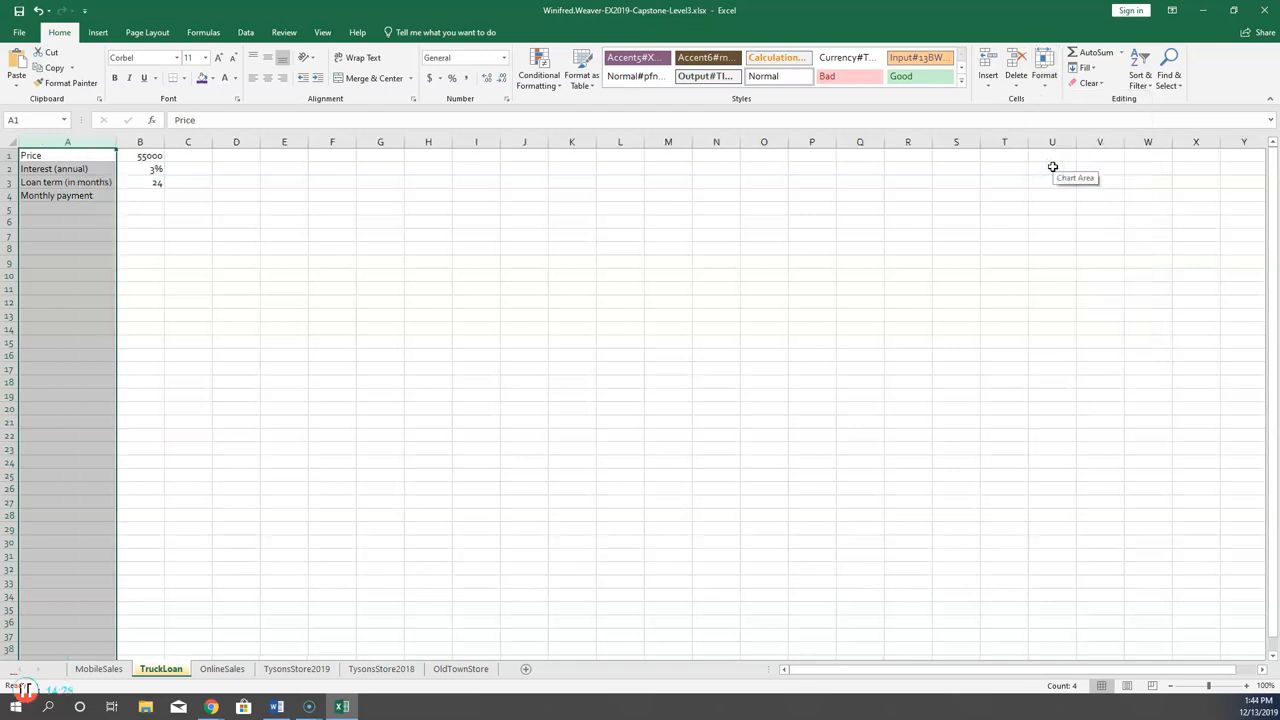
Set the width of column B to 16 and select the price in cell B1.
left_click(155, 143)
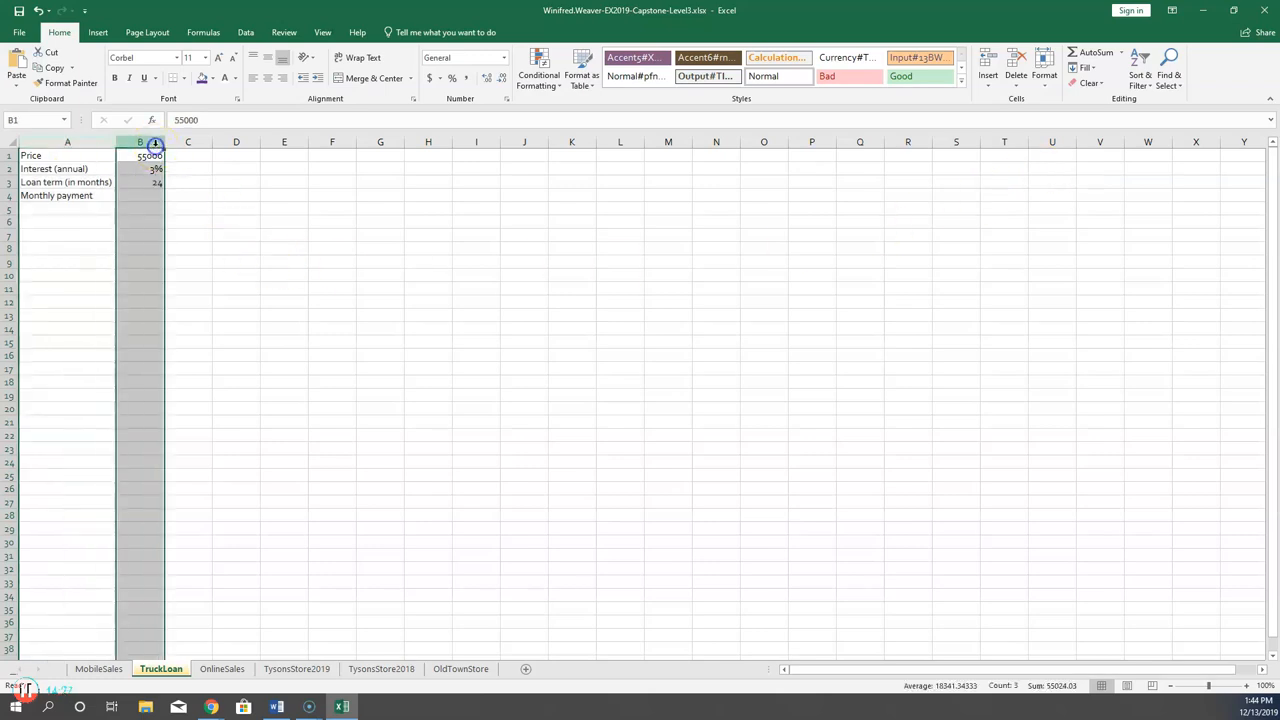
left_click(1045, 75)
left_click(1057, 145)
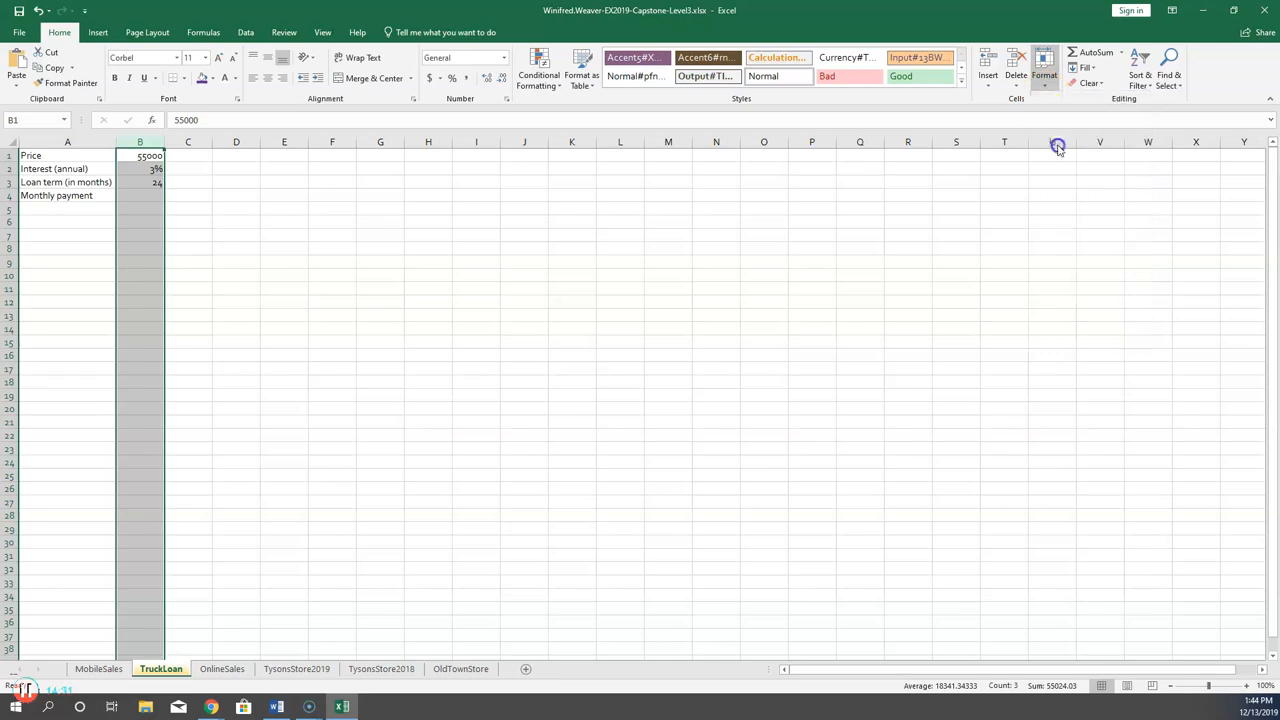
type("16")
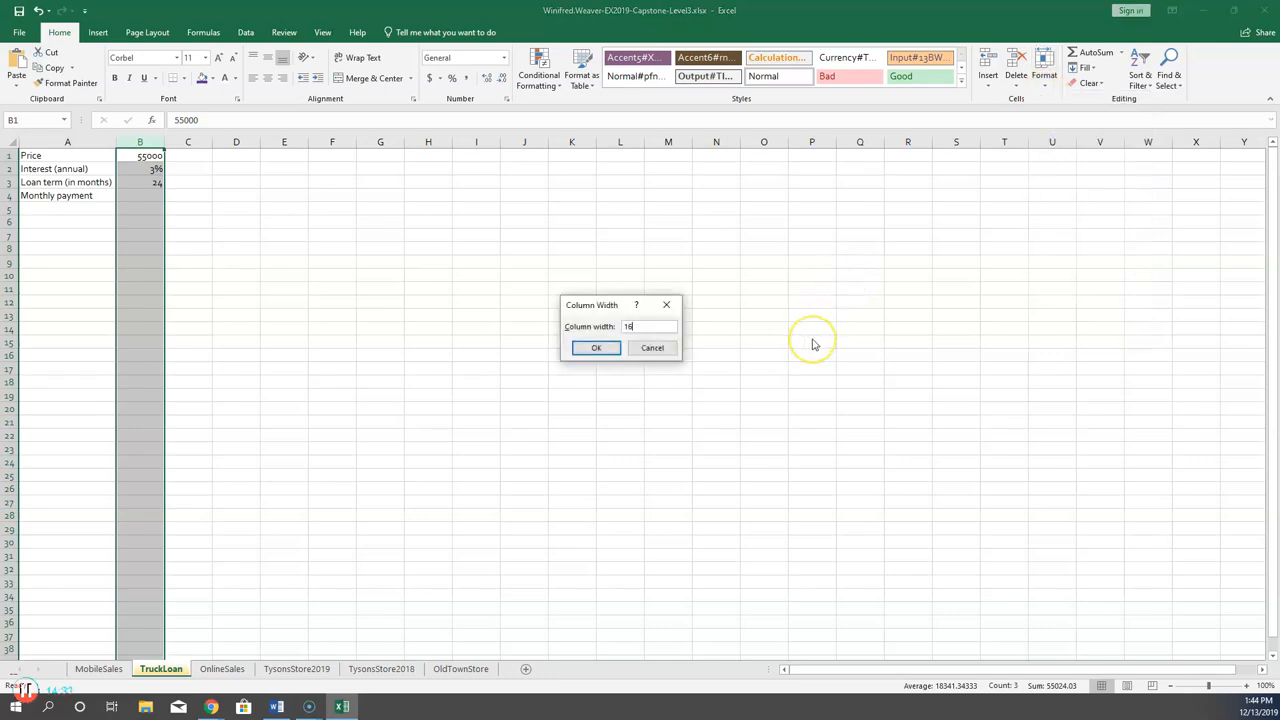
key("Return")
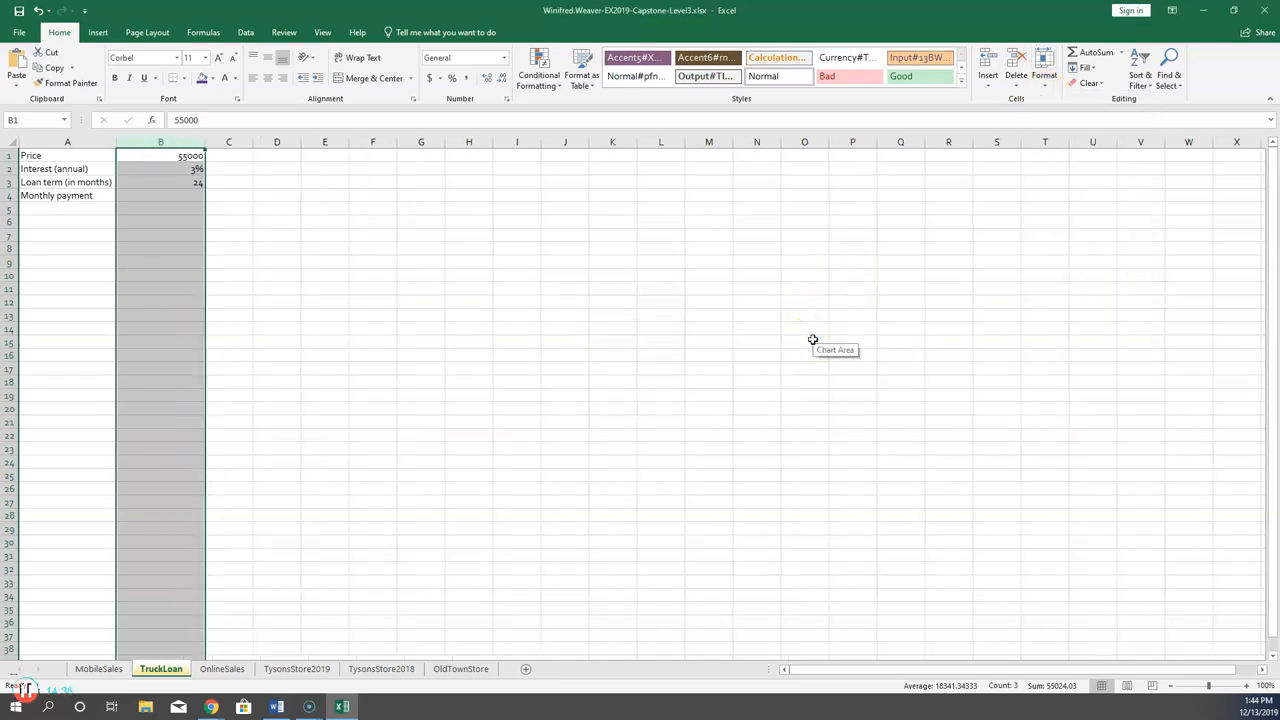
left_click(178, 155)
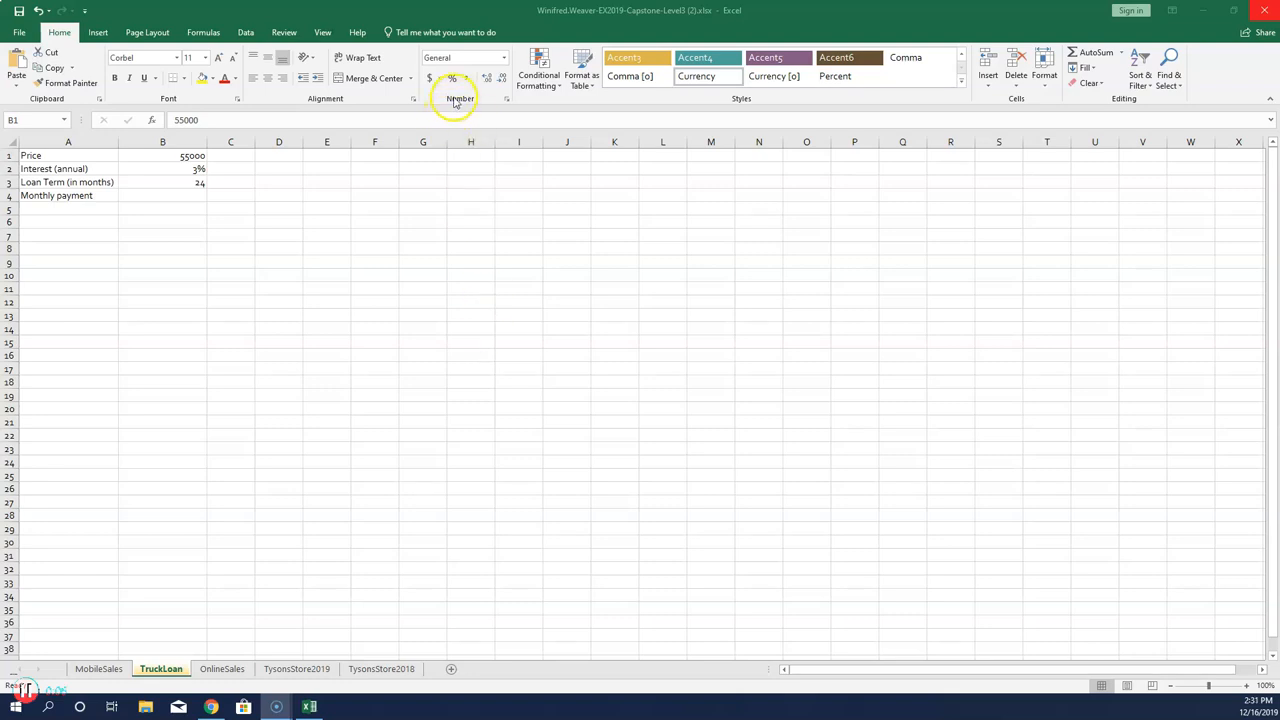
Format the price in cell B1 of the TruckLoan sheet as Currency.
left_click(503, 62)
left_click(487, 138)
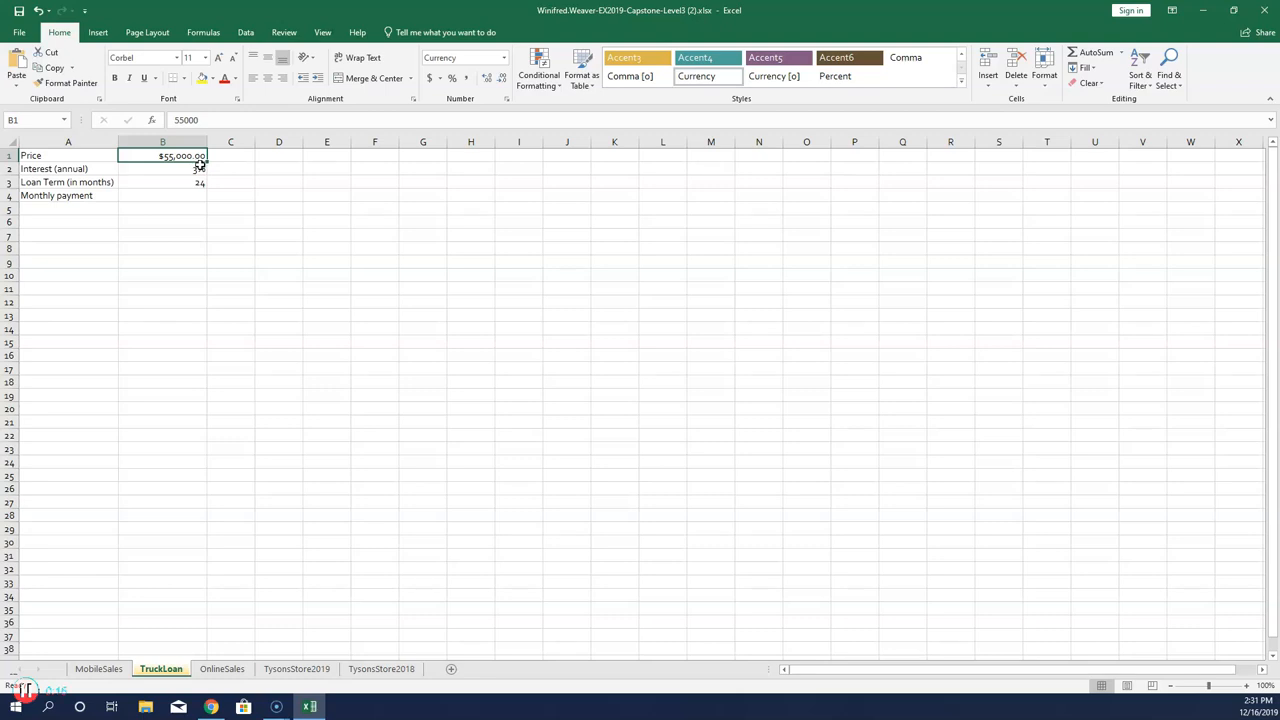
Insert the financial function PMT in B4 beside Monthly payment, with the rate argument B2/12.
left_click(168, 196)
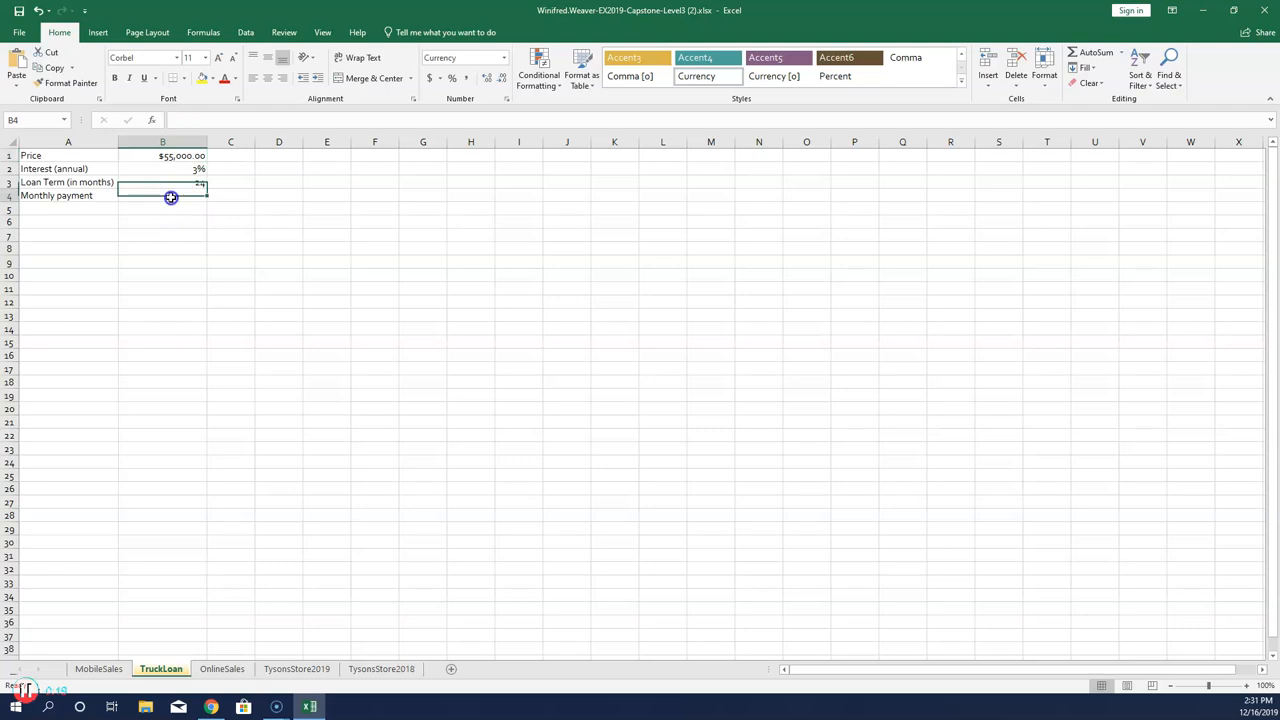
left_click(204, 32)
left_click(130, 72)
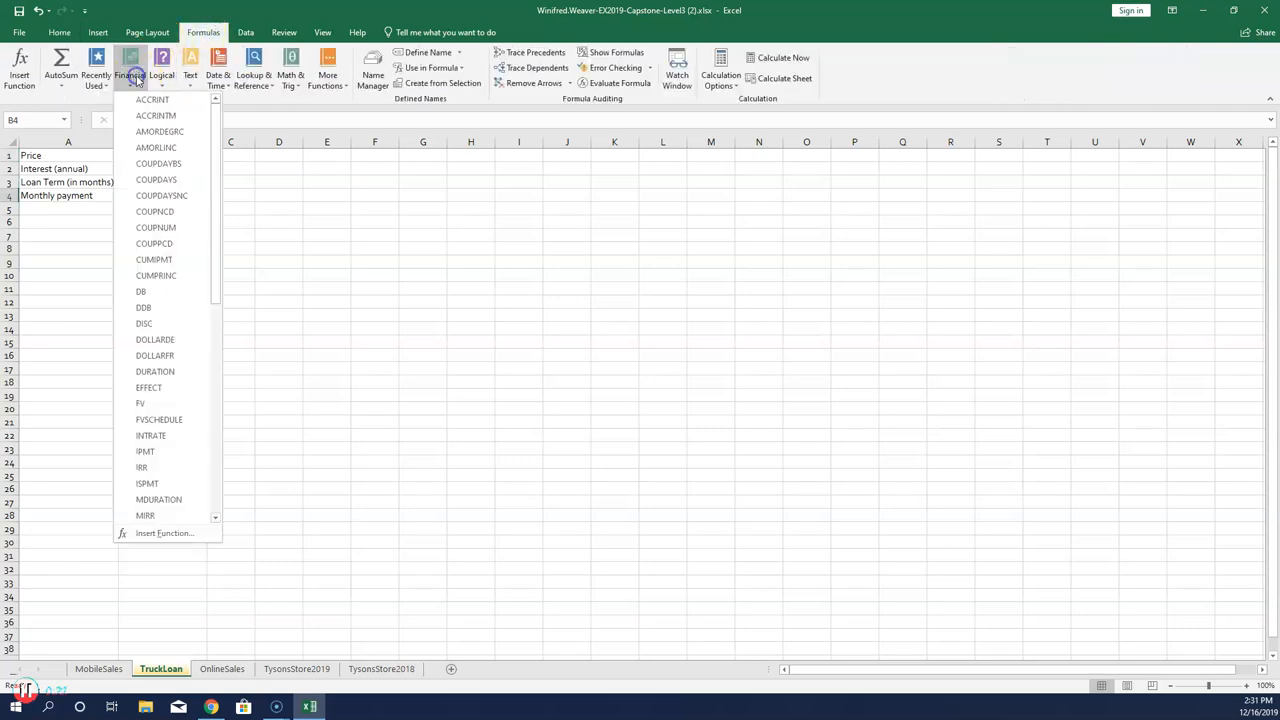
scroll(162, 285, "down", 6)
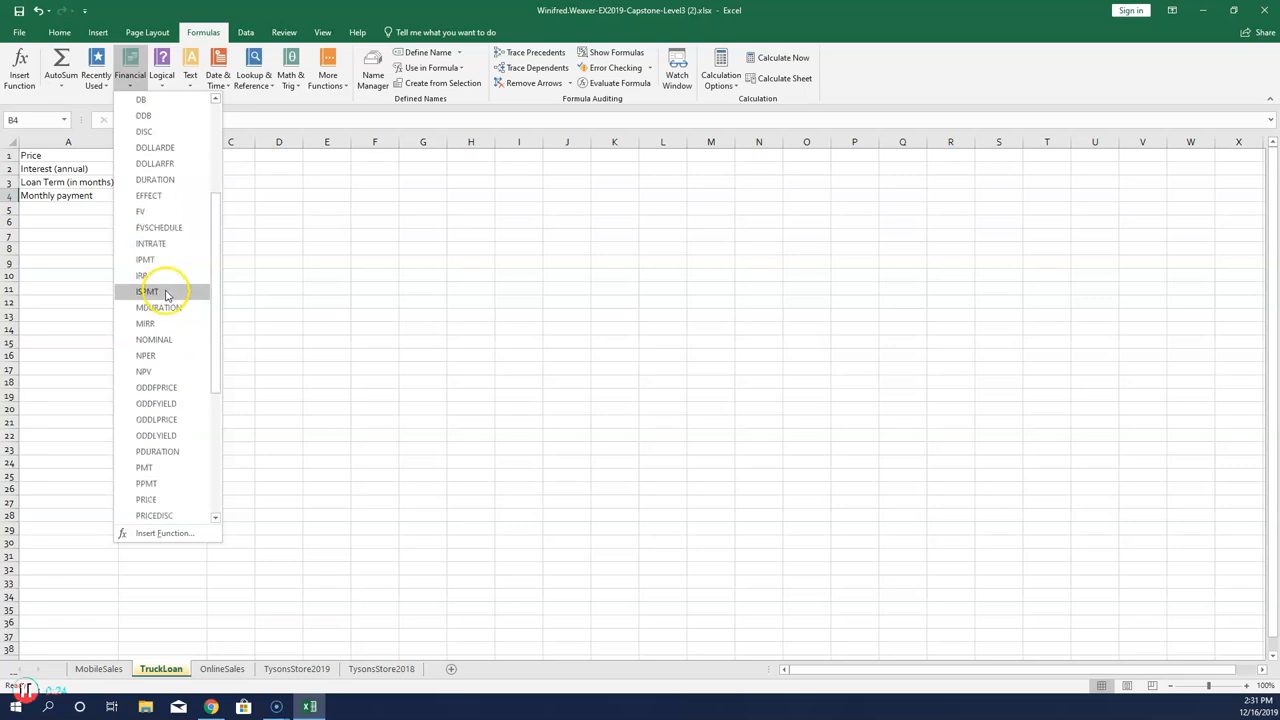
left_click(176, 371)
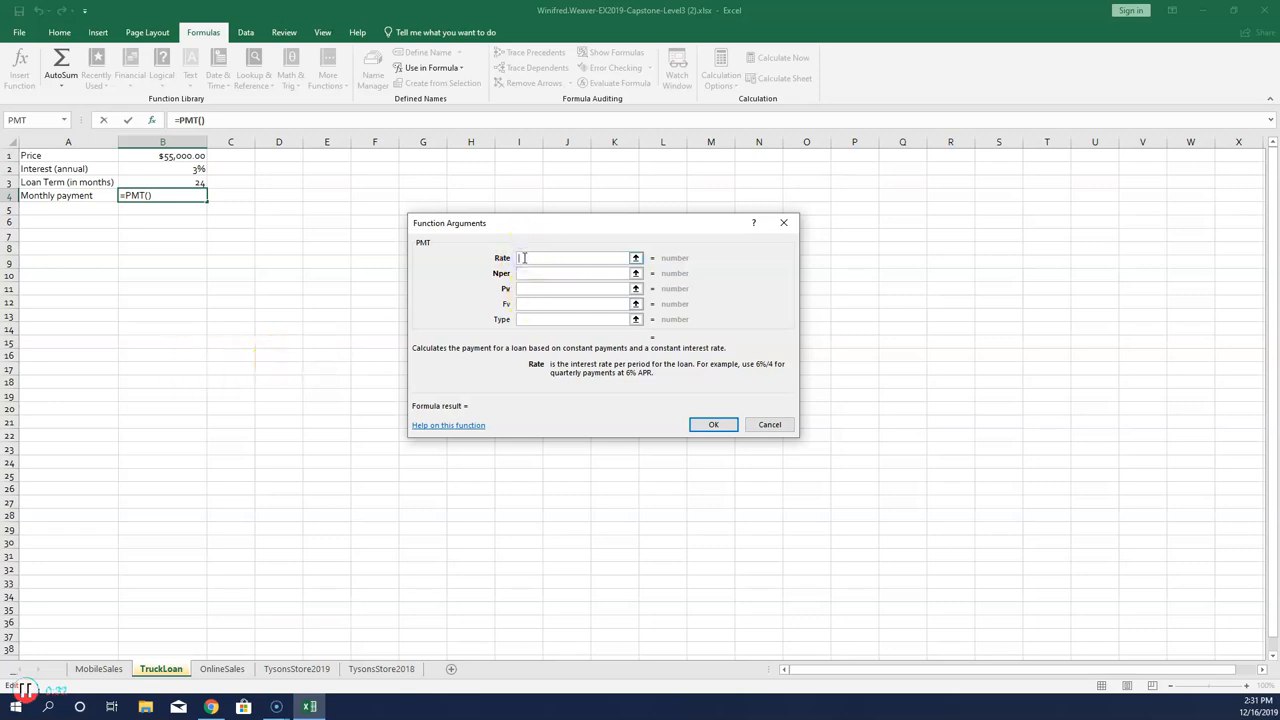
left_click(178, 169)
type("/12")
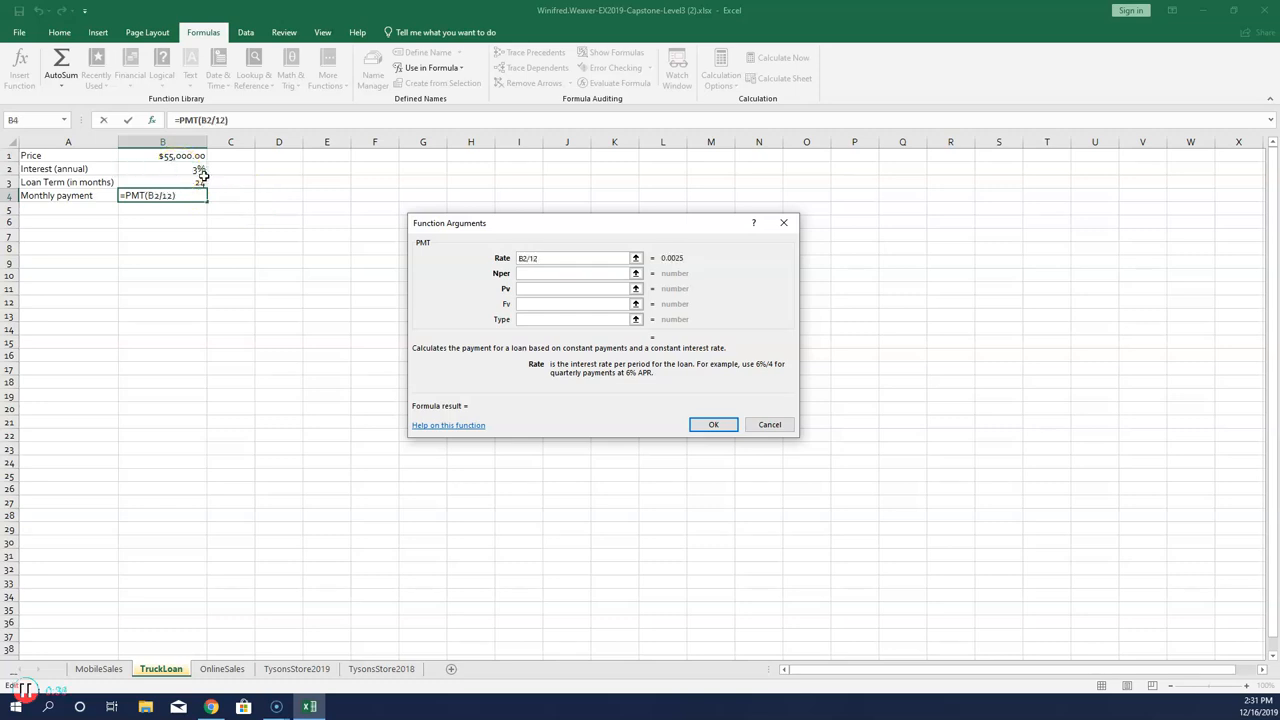
Complete the PMT function with Nper set to B3 and Pv set to -B1.
left_click(531, 273)
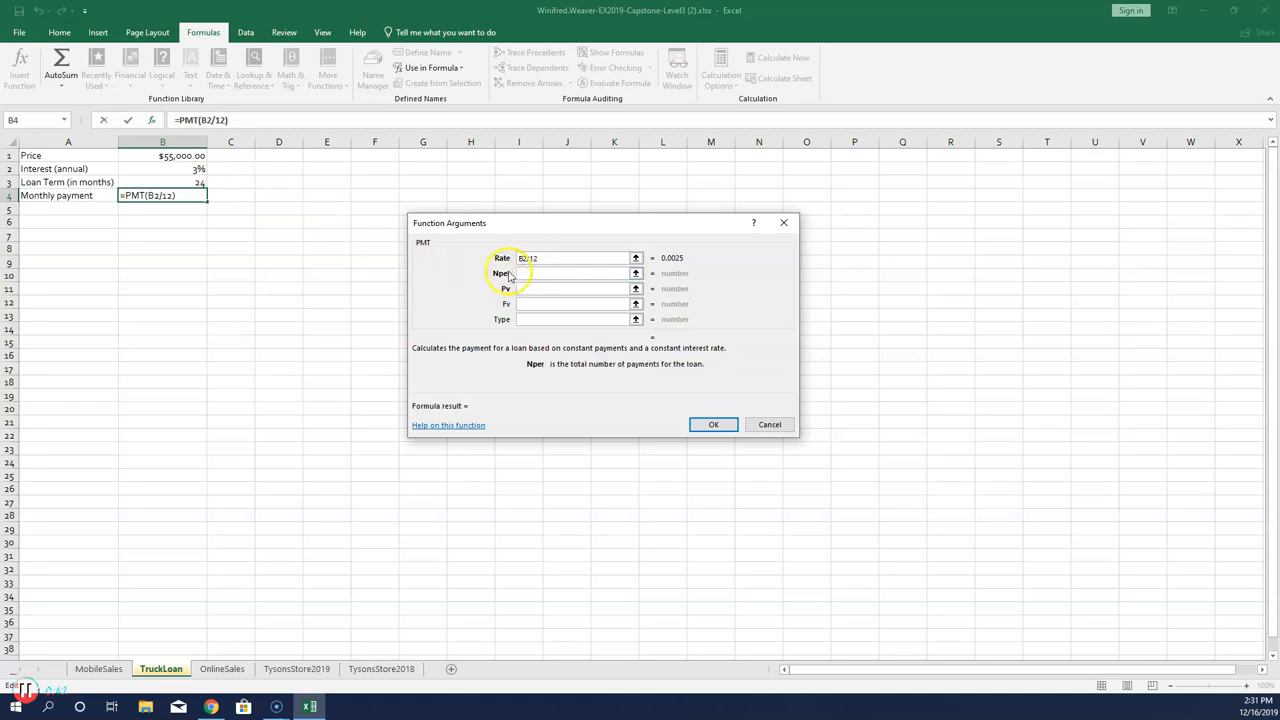
left_click(180, 182)
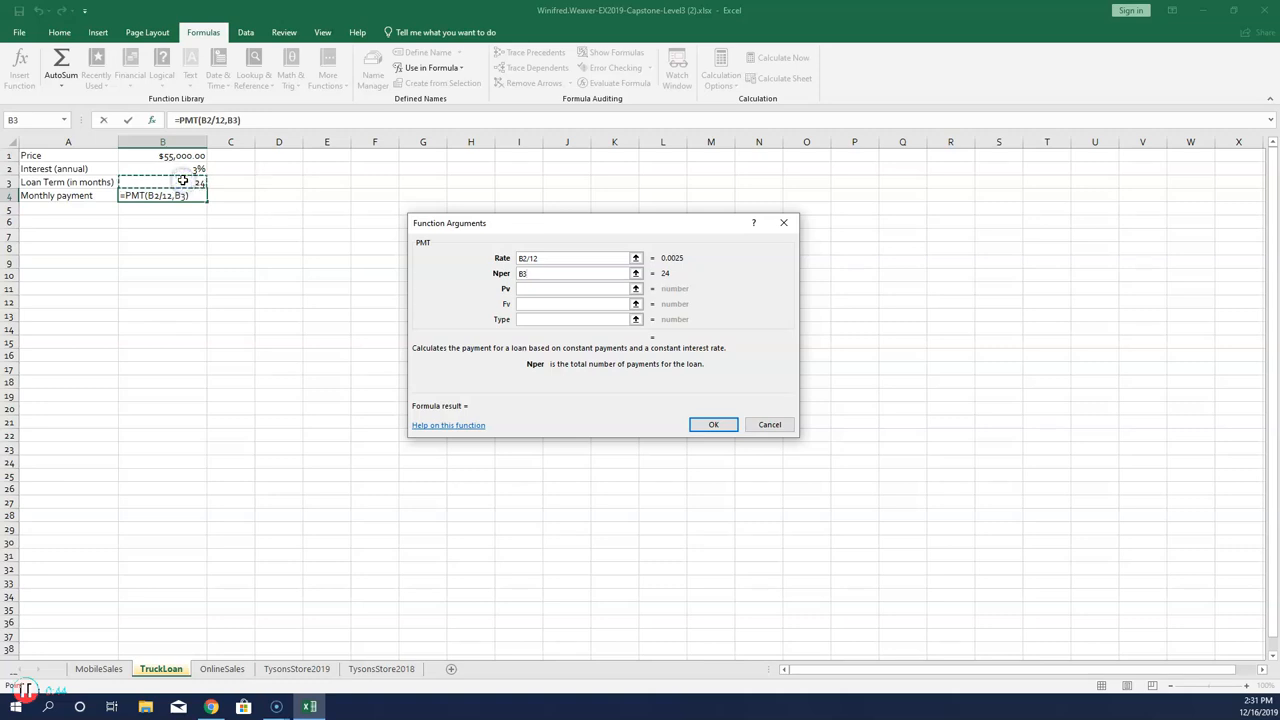
left_click(527, 289)
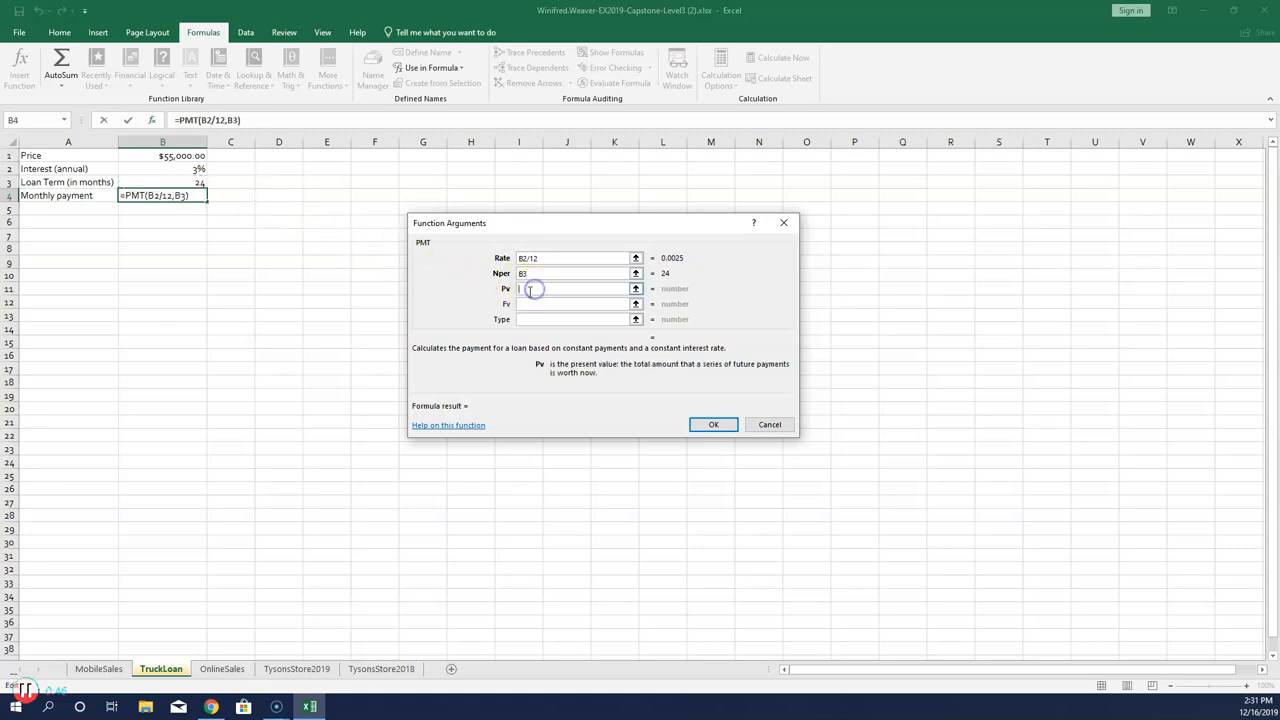
type("-")
left_click(180, 155)
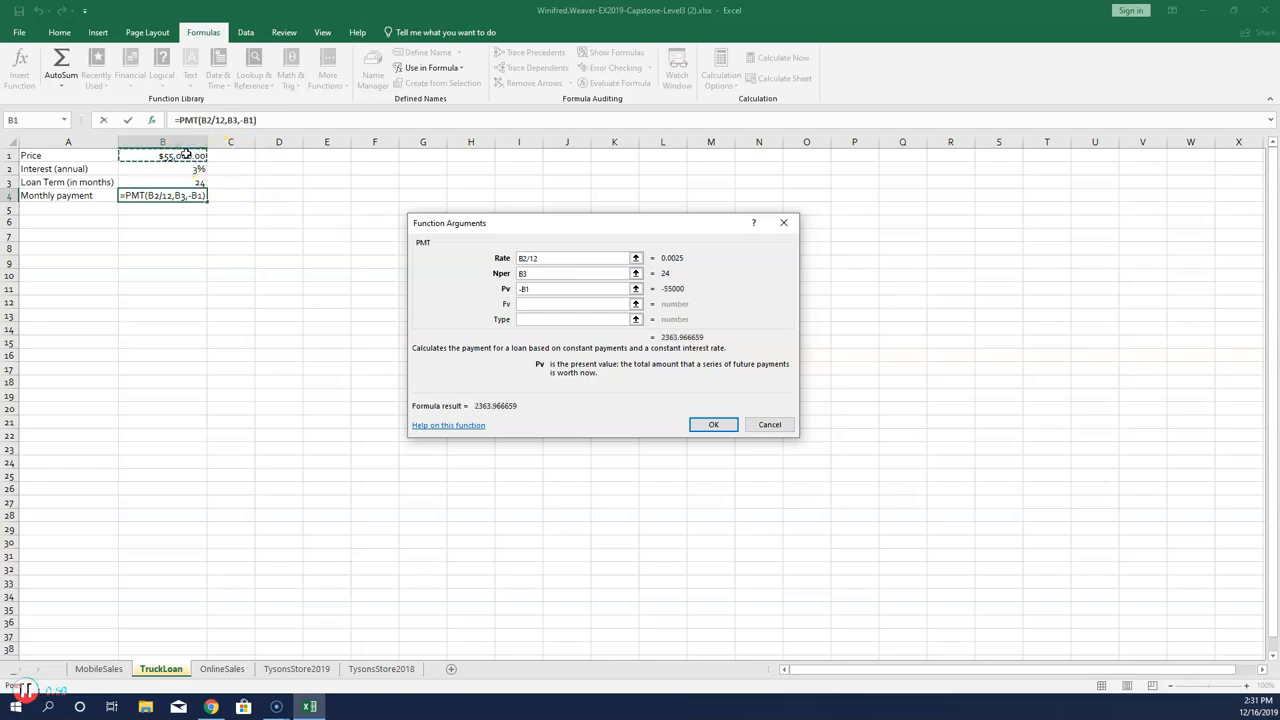
left_click(714, 424)
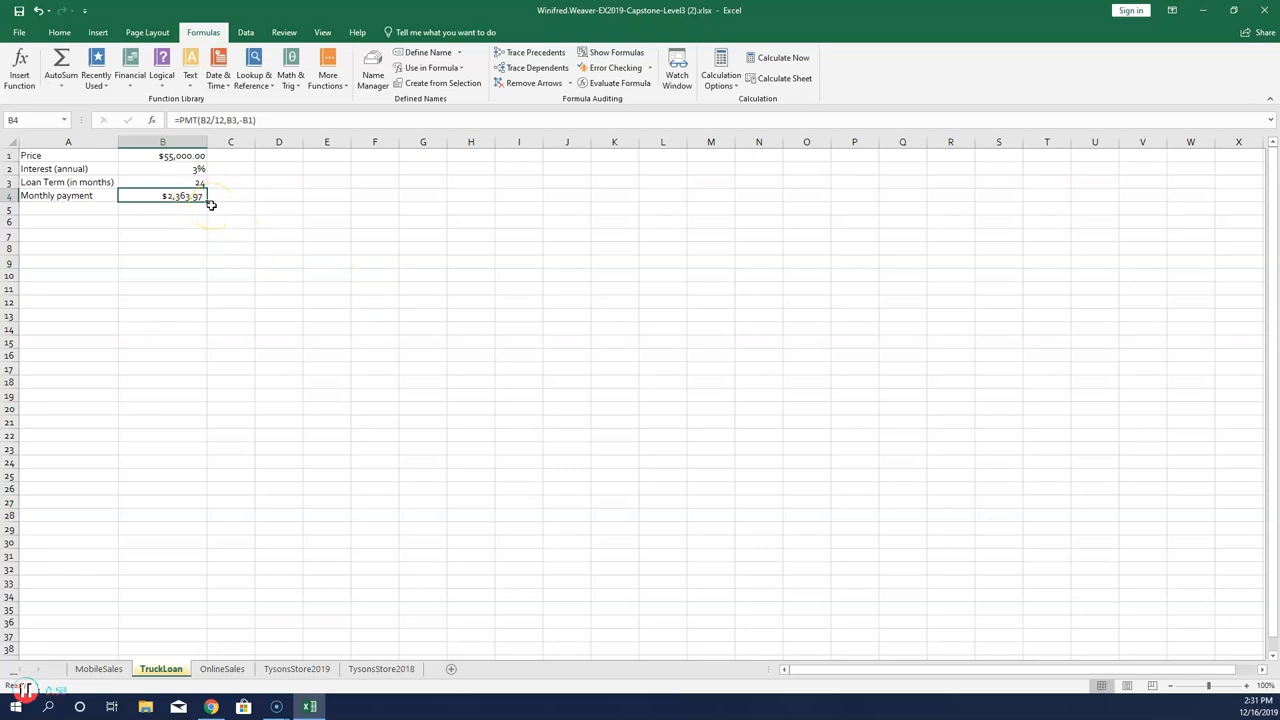
Enter the label Total payments in cell A6 of the TruckLoan sheet.
left_click(55, 221)
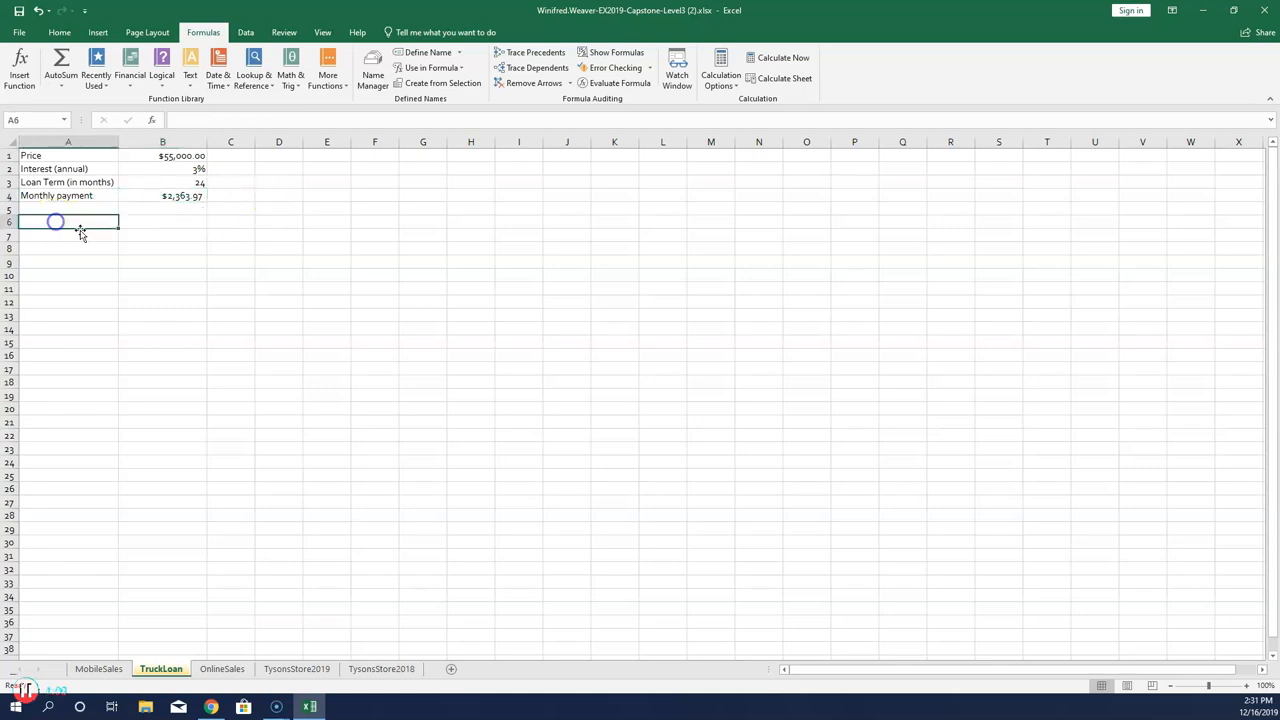
type("Tota")
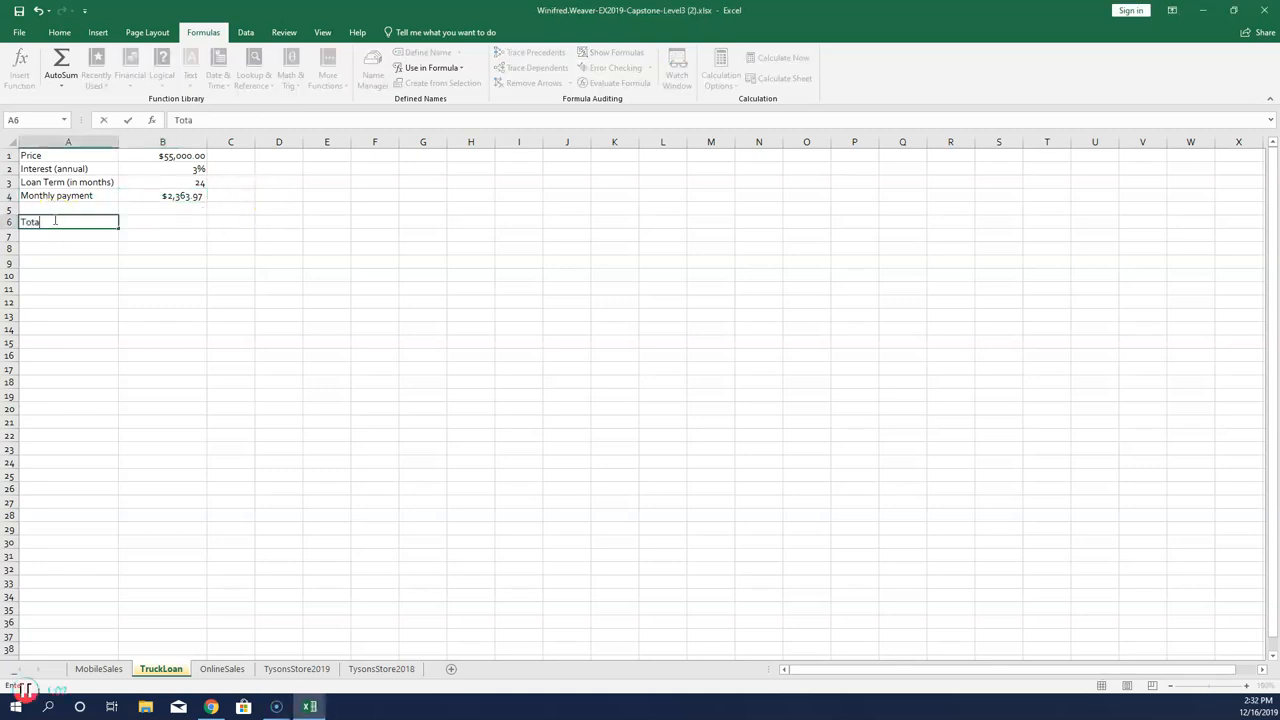
type("l payments")
key("Return")
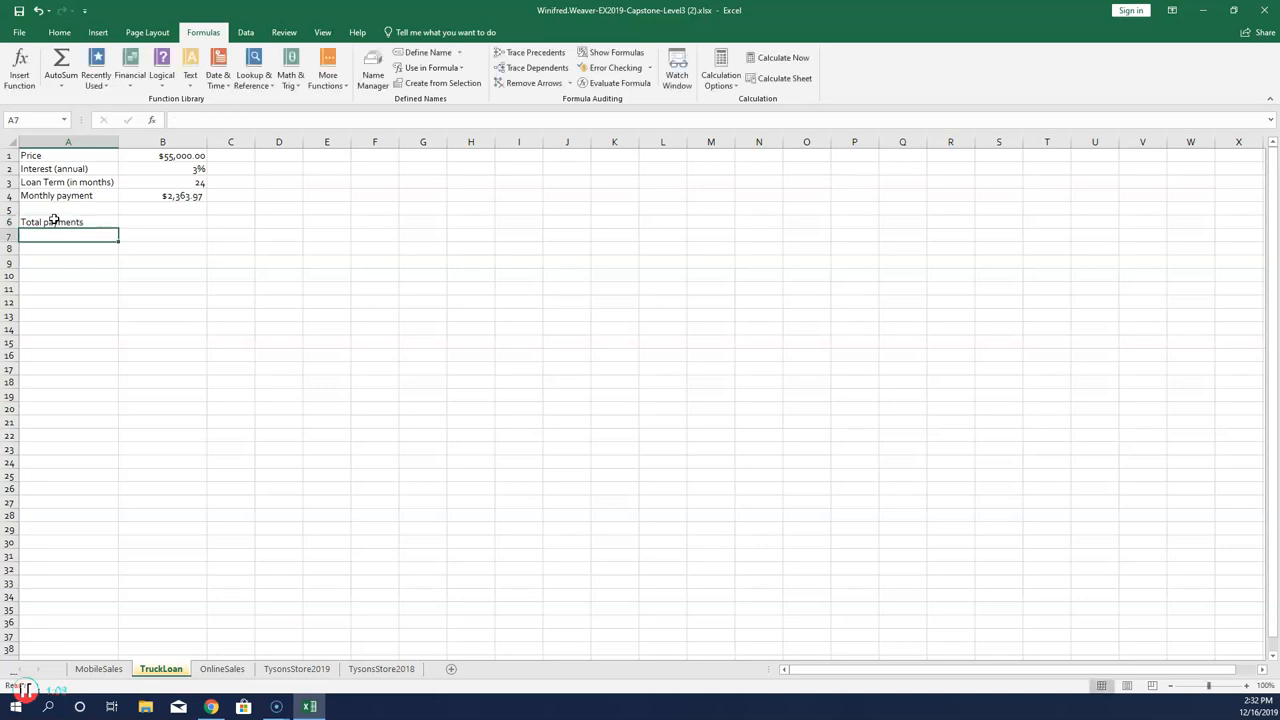
Calculate the total payments in B6 by multiplying the monthly payment by the loan term, =B4*B3.
left_click(166, 223)
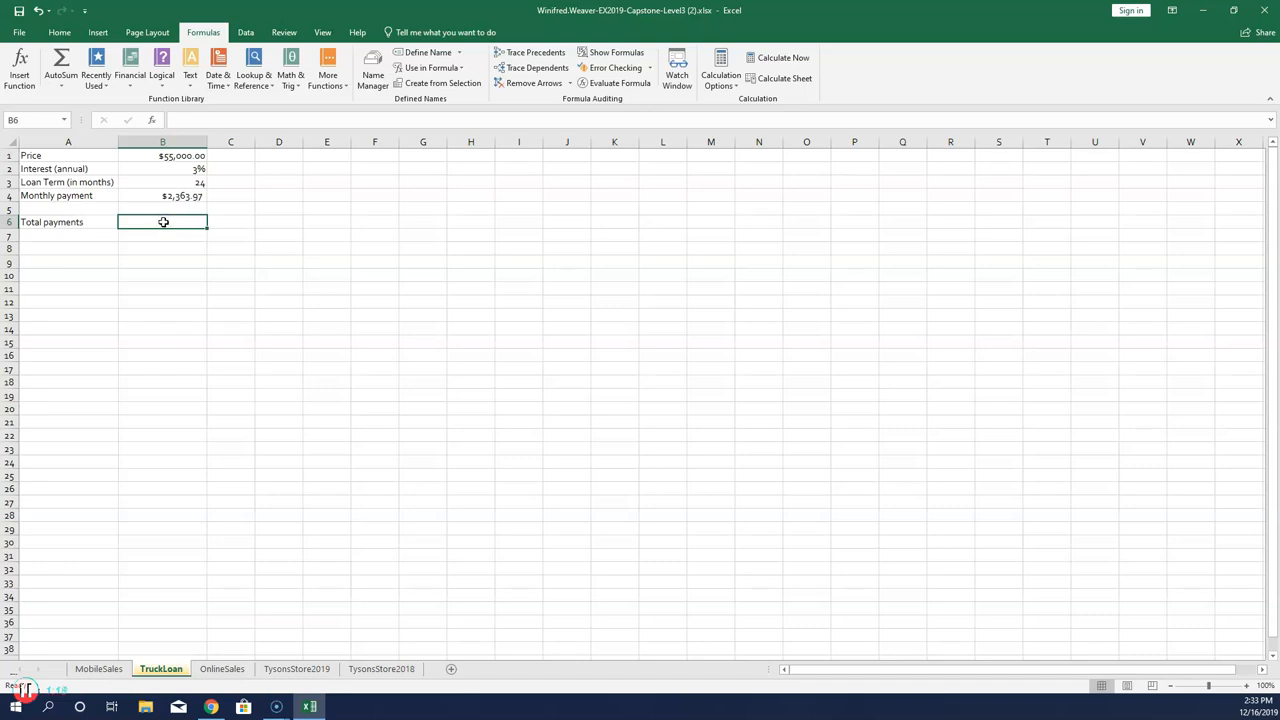
type("=")
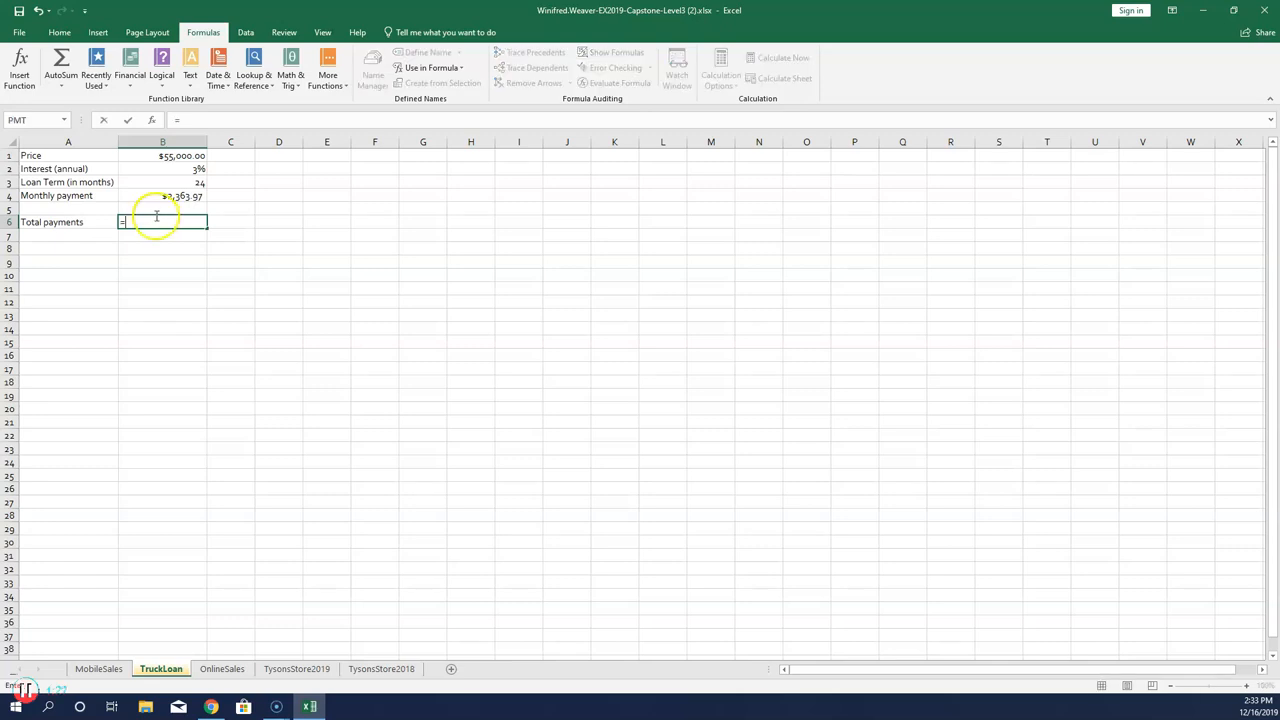
left_click(152, 196)
type("*")
left_click(167, 182)
key("Return")
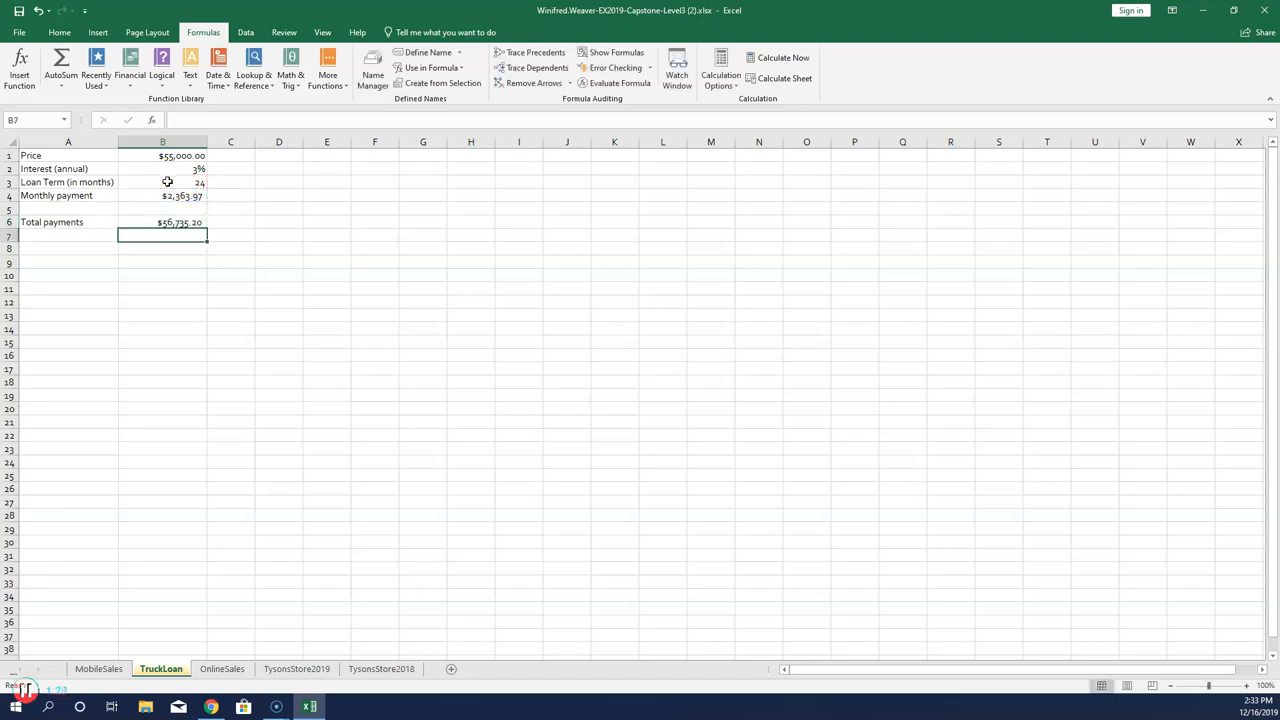
Enter the label Interest paid in cell A7, below Total payments.
left_click(81, 233)
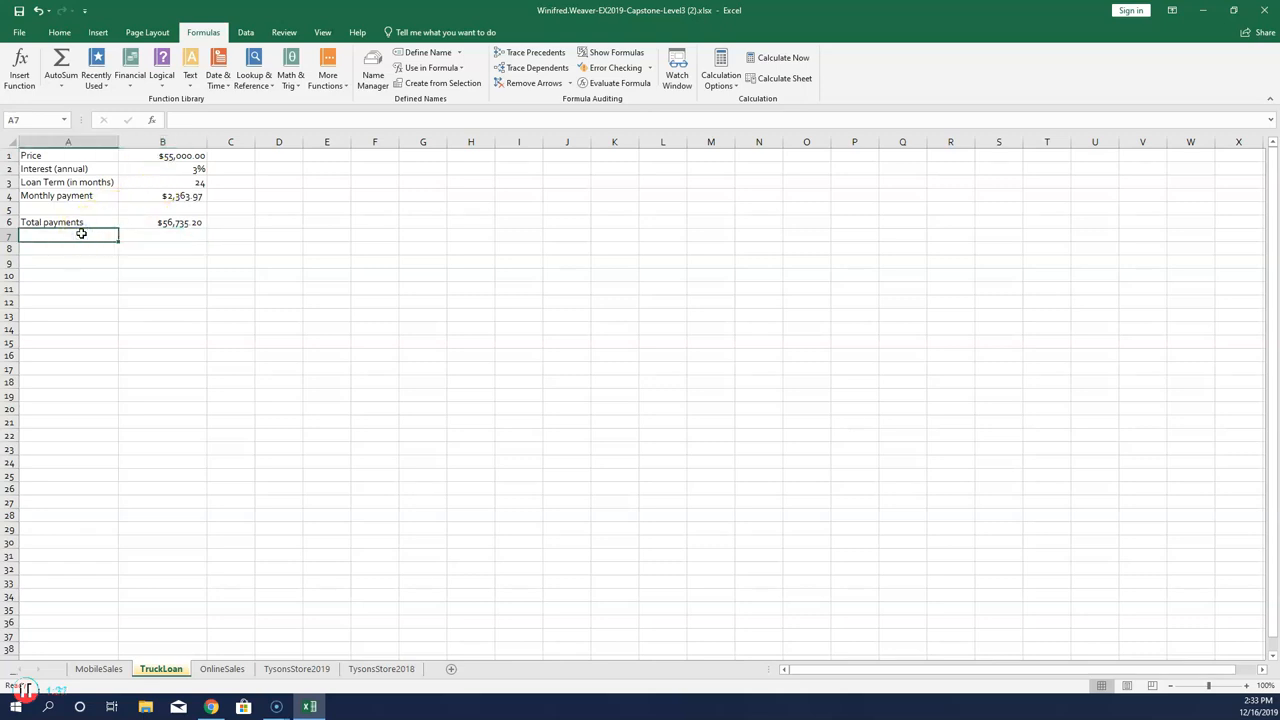
type("Intere")
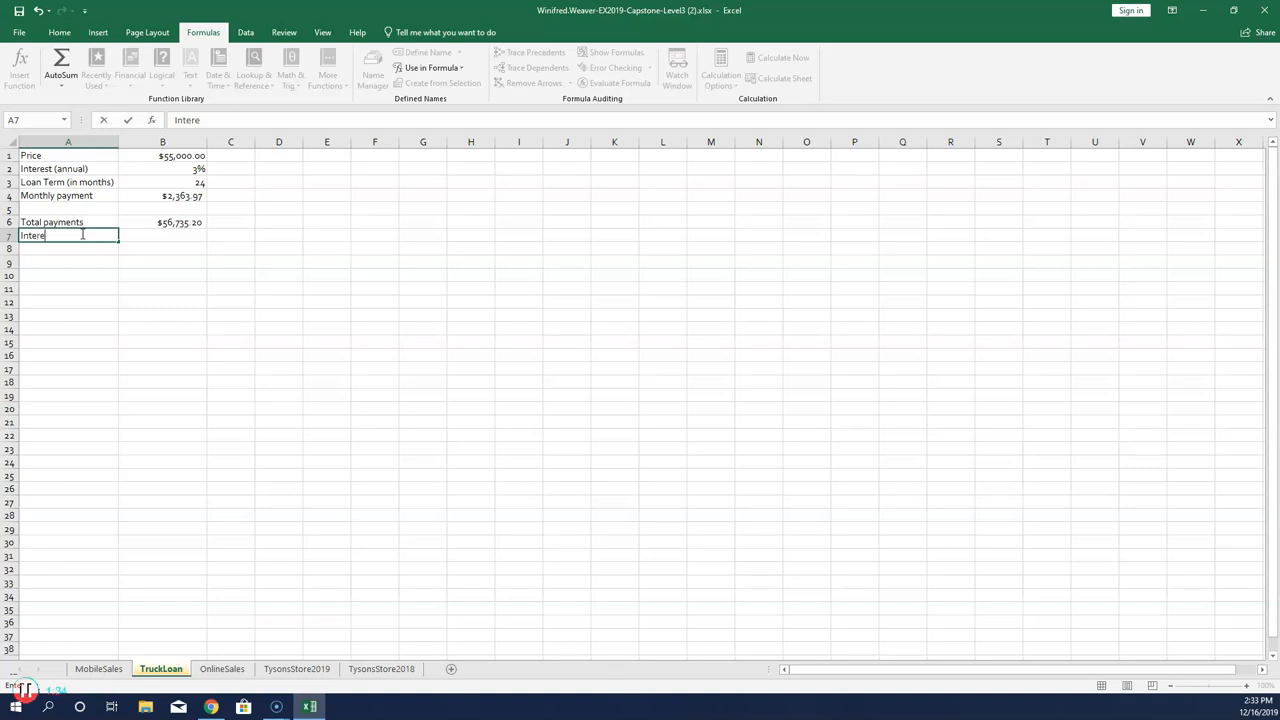
type("st paid")
Calculate the interest paid in B7 by subtracting the price from the total payments, =B6-B1.
left_click(176, 235)
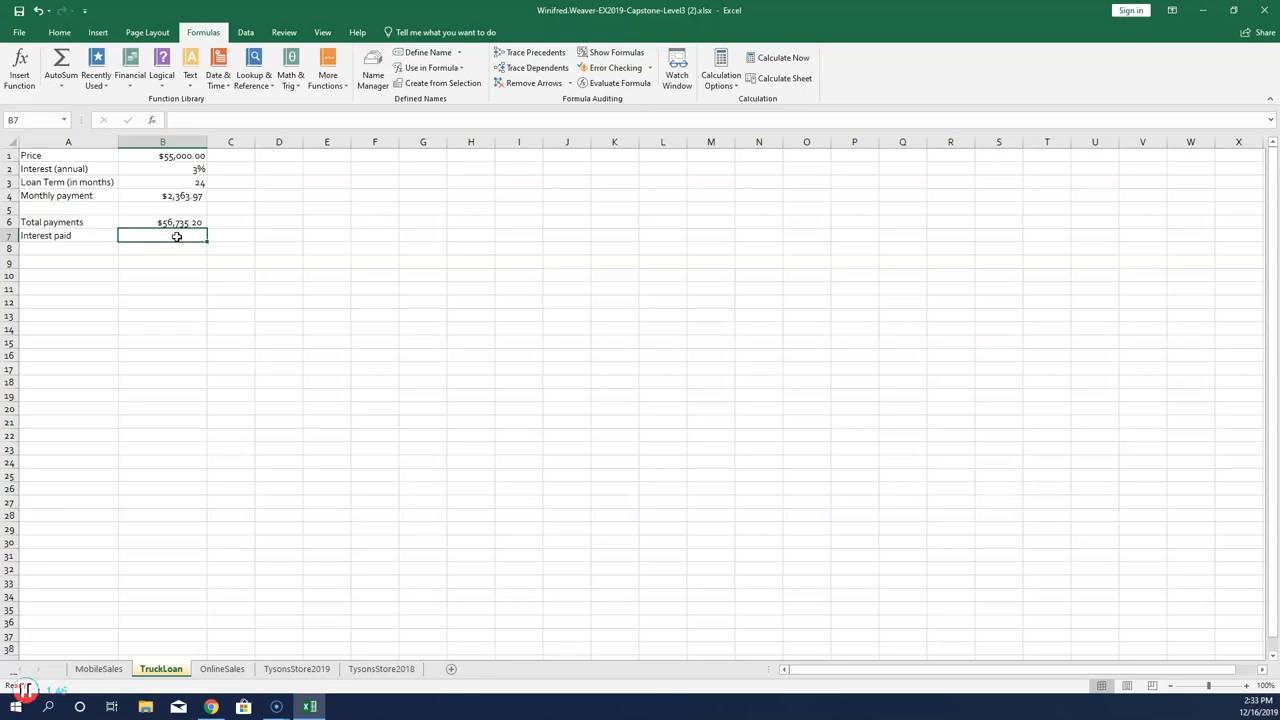
type("=")
left_click(163, 236)
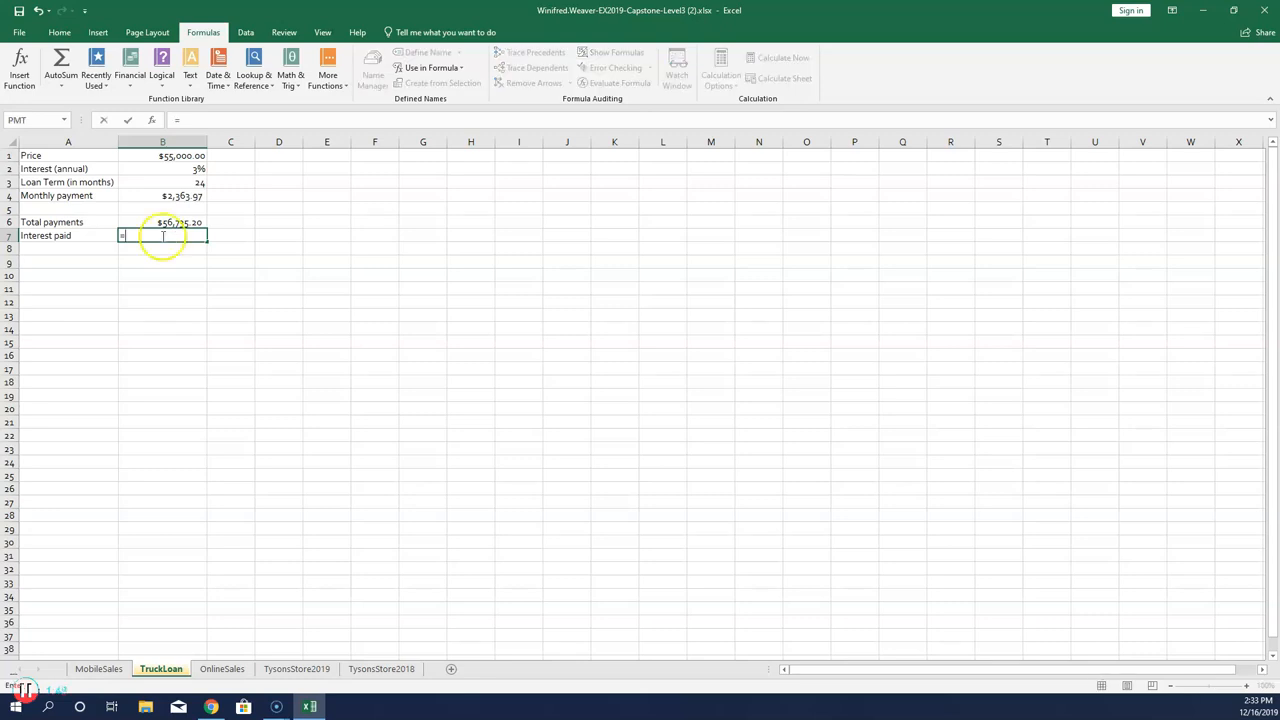
left_click(171, 221)
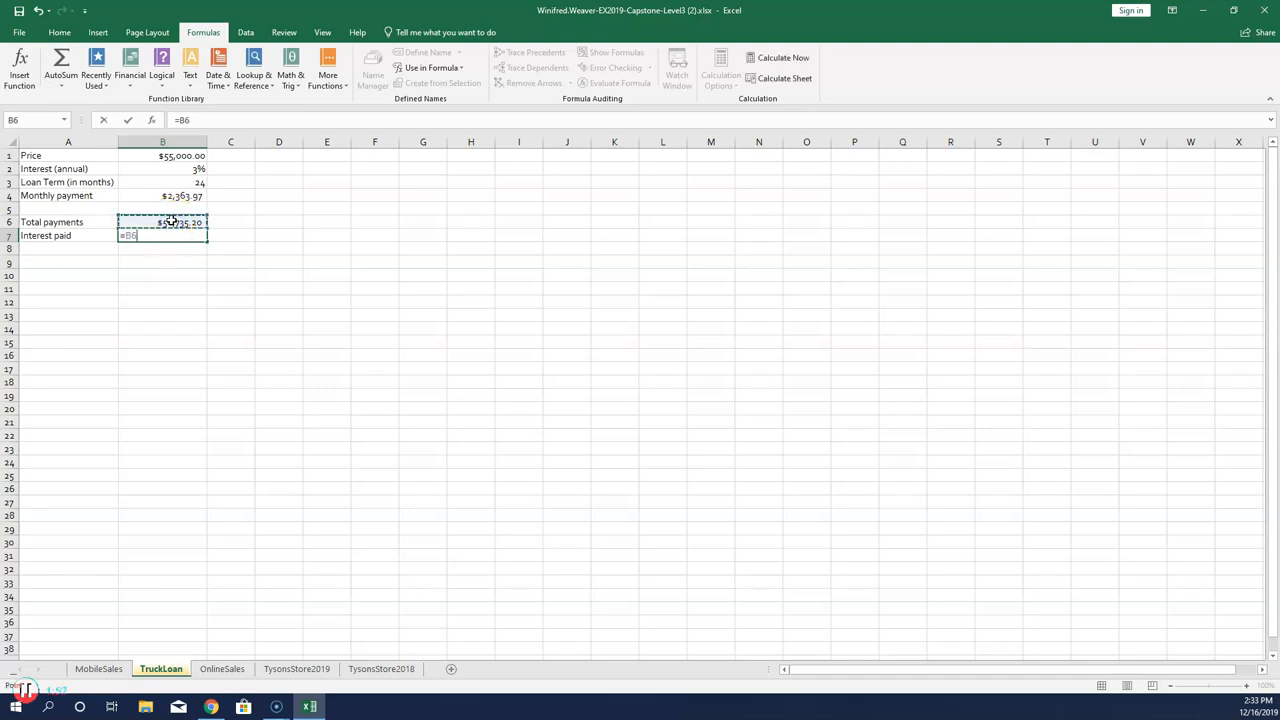
type("-")
left_click(178, 155)
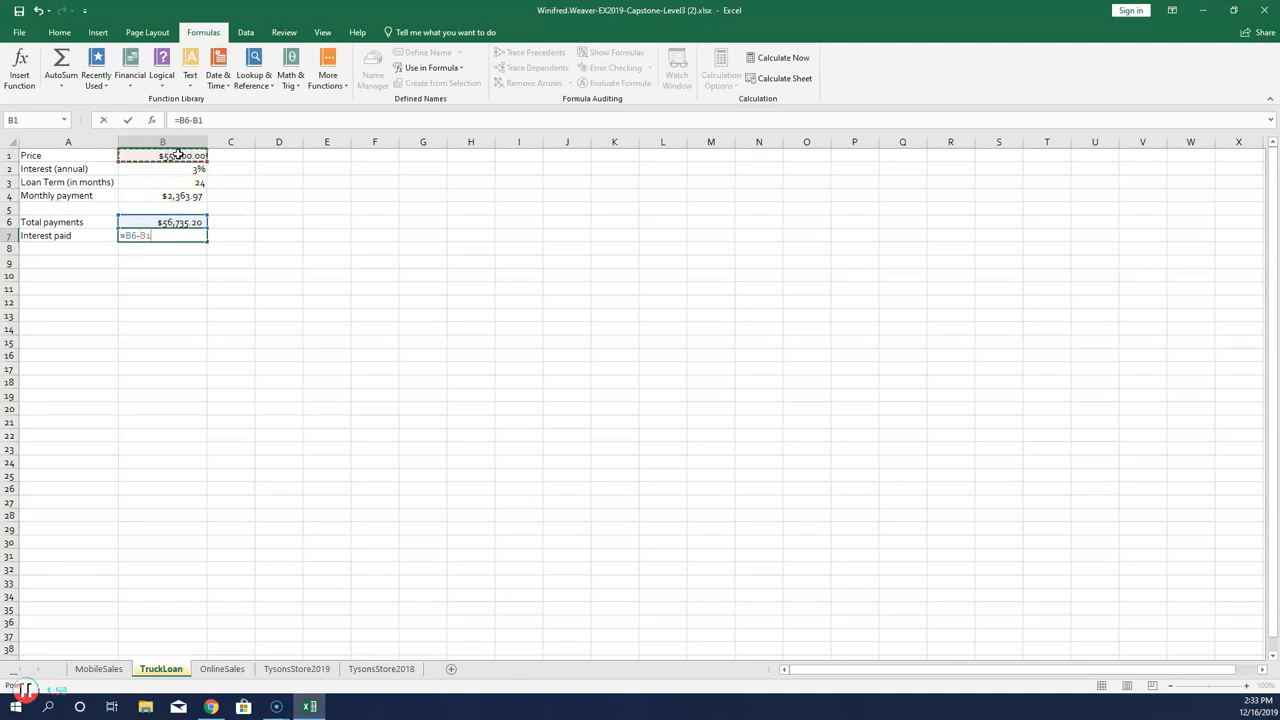
key("Return")
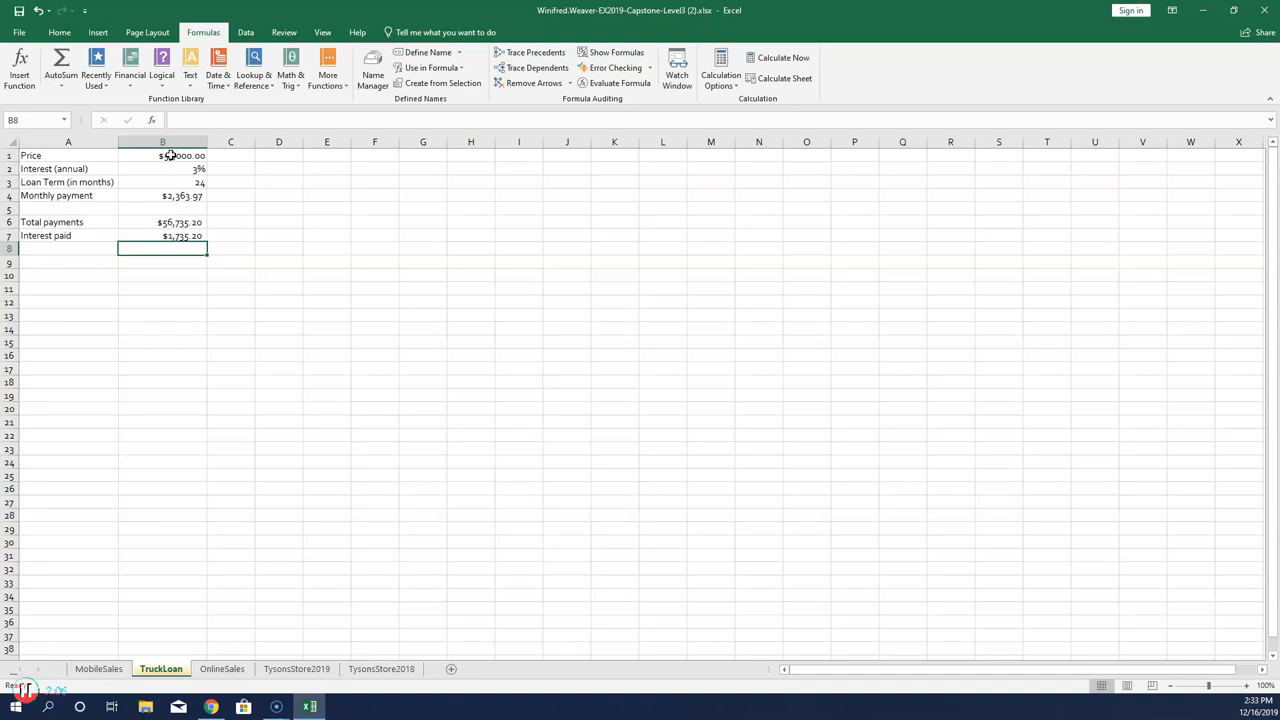
Apply Thick Outside Borders to the Total payments and Interest paid cells A6:B7.
left_click(63, 223)
left_click_drag(63, 223, 177, 234)
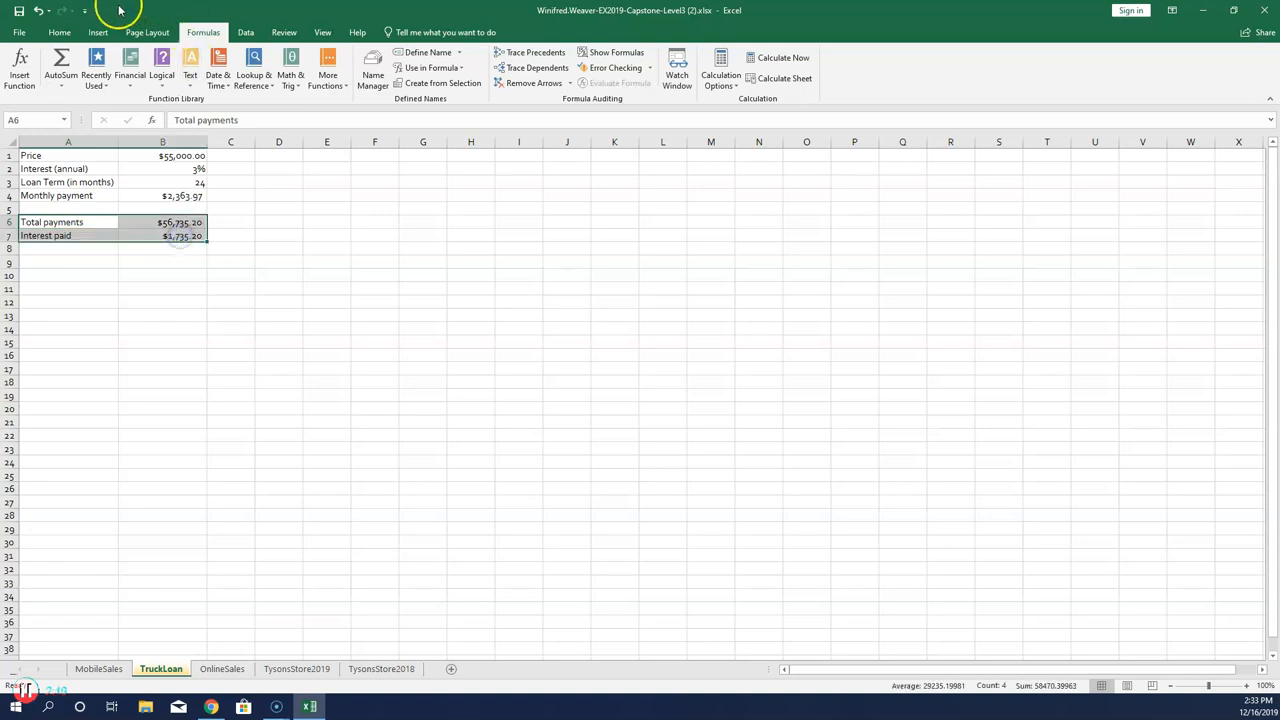
left_click(52, 35)
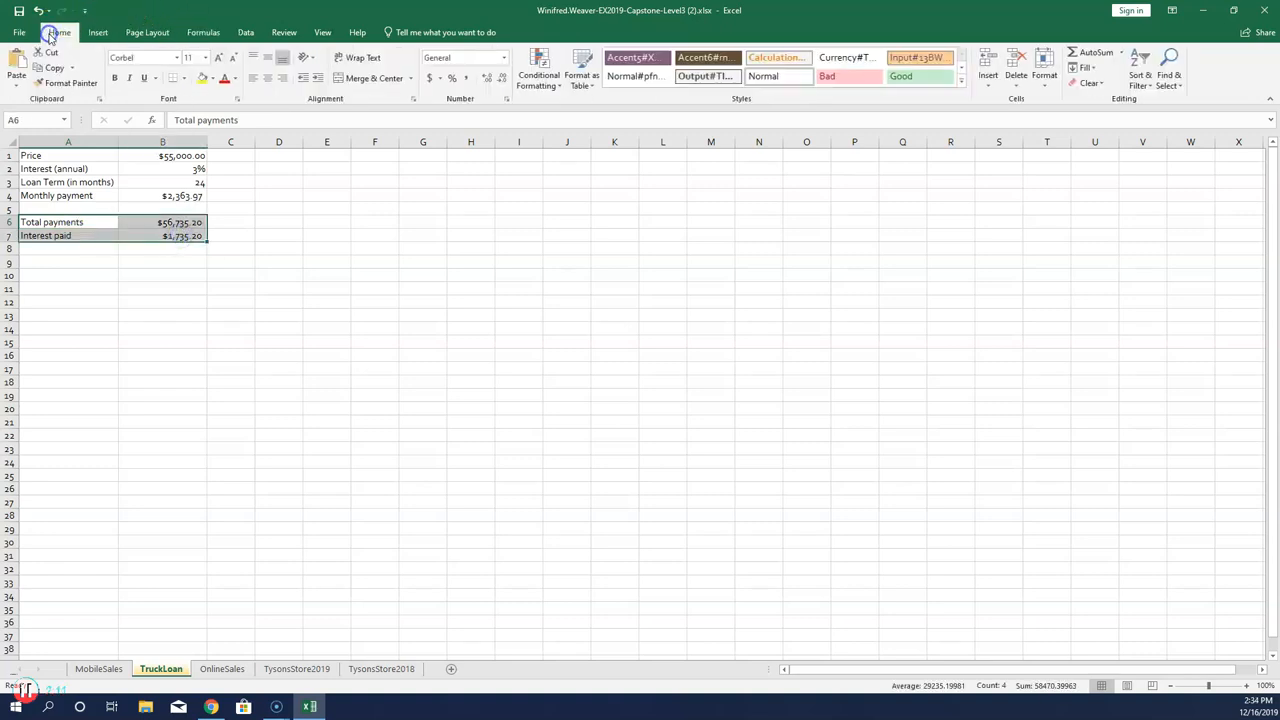
left_click(184, 80)
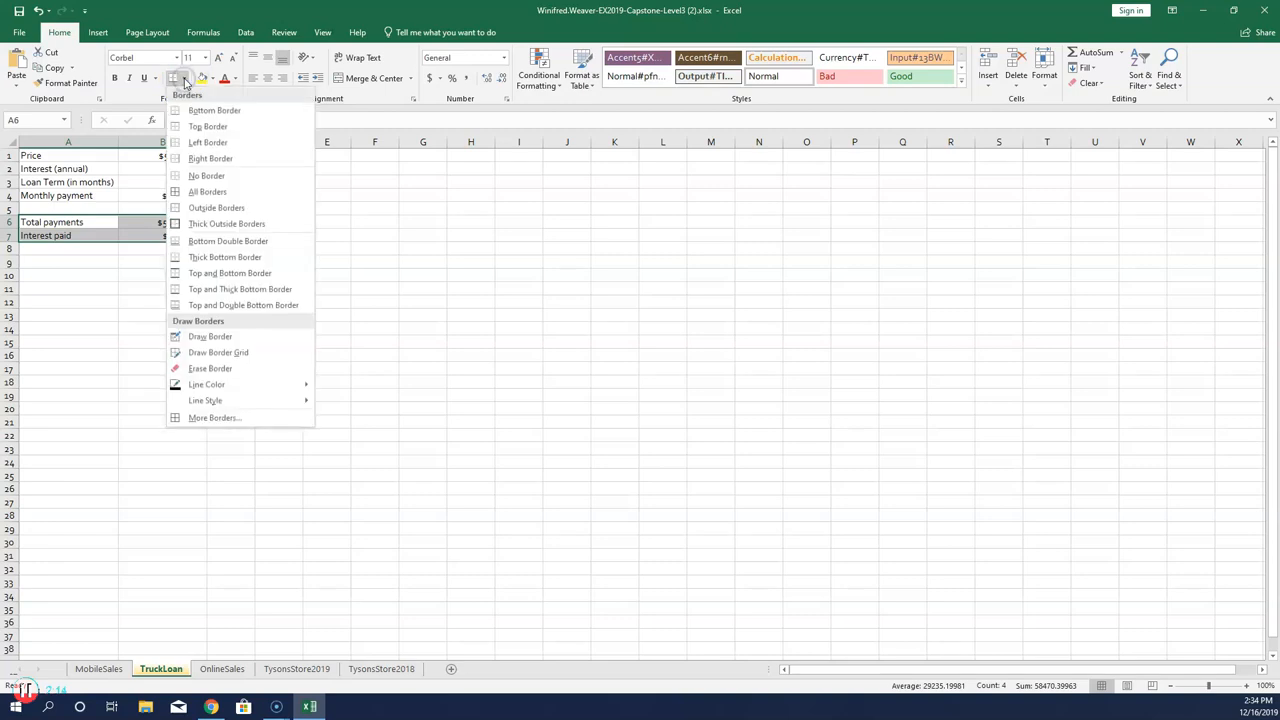
left_click(213, 224)
Enter the label Average sales in A9 and average the MobileSales location totals B7:E7 in B9 of TruckLoan.
left_click(86, 262)
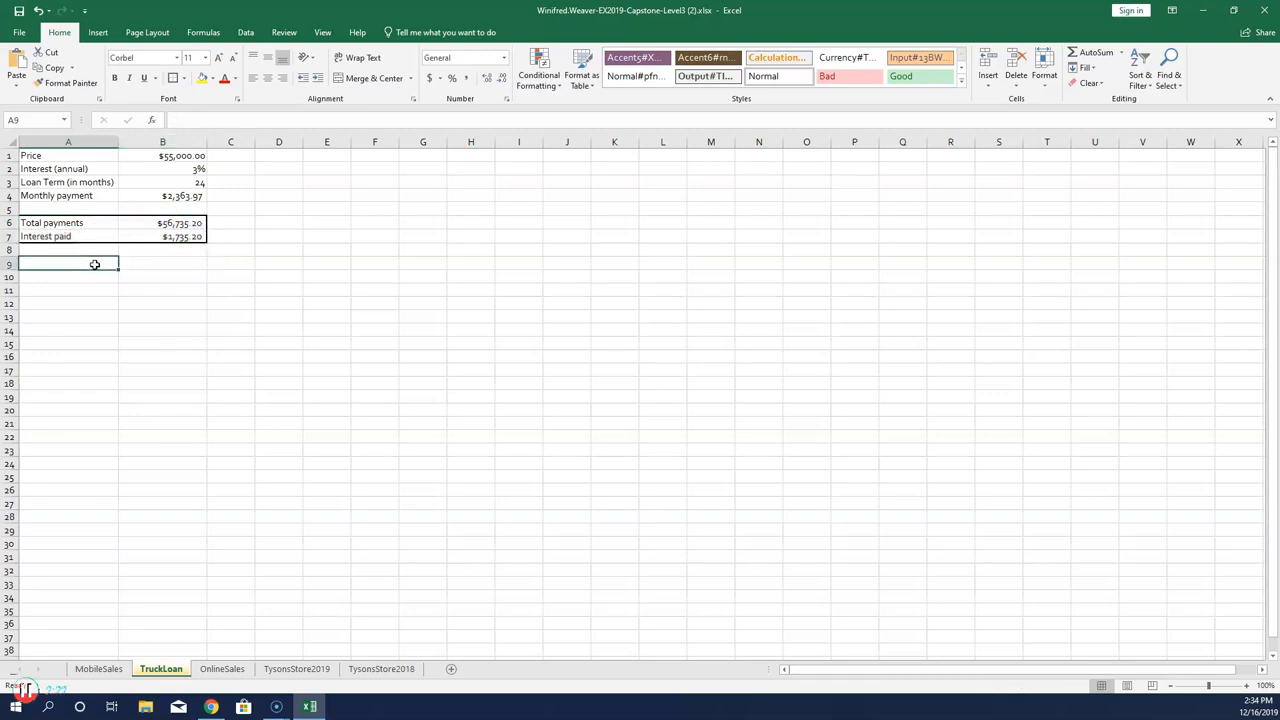
type("Average sales")
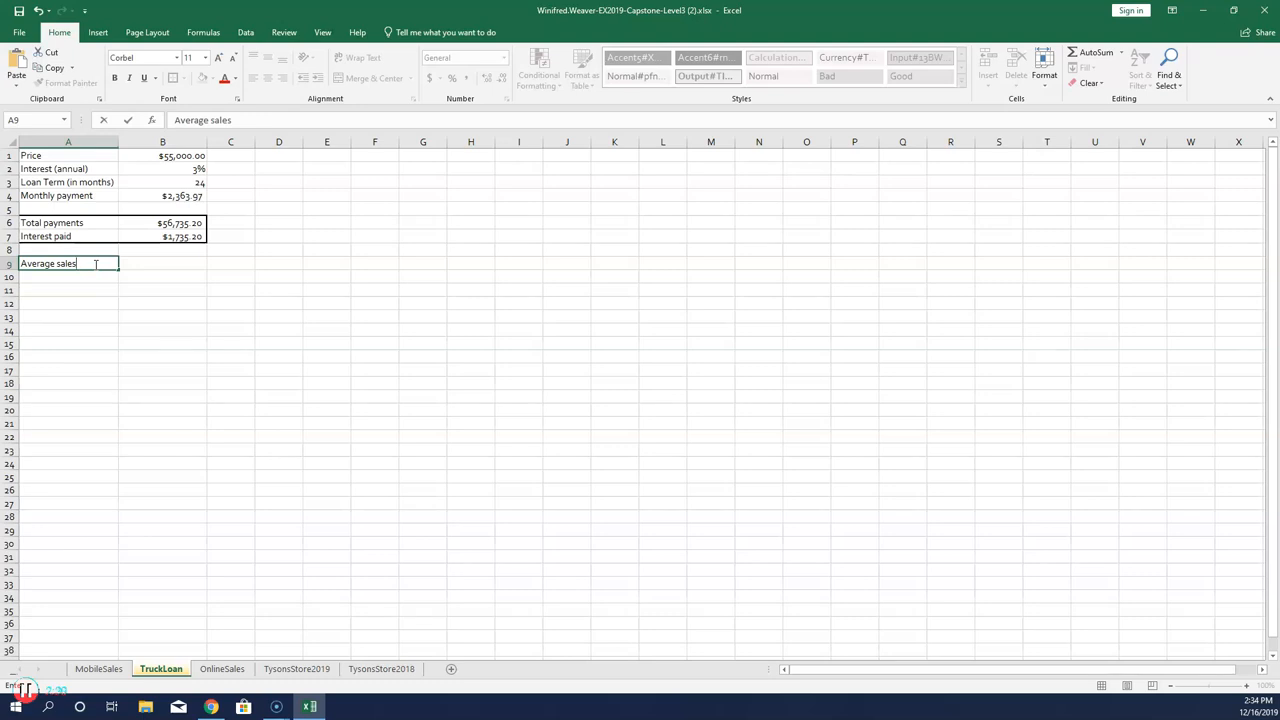
left_click(185, 262)
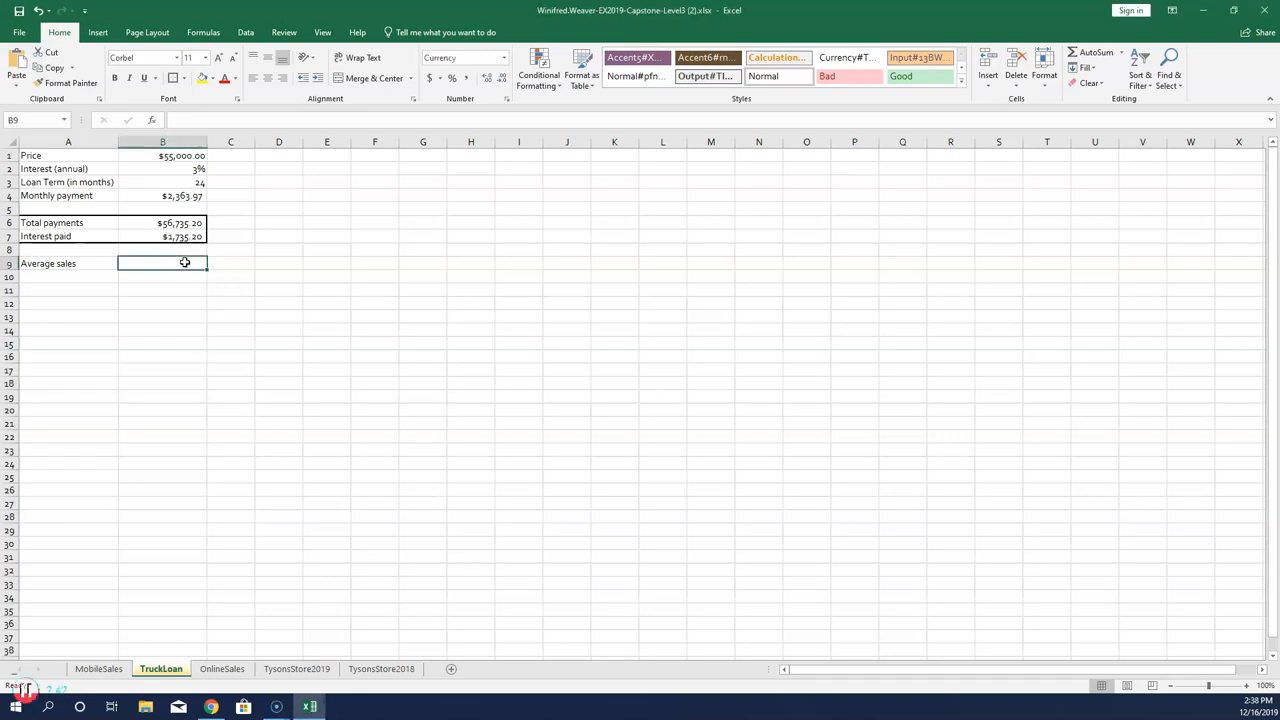
left_click(1121, 53)
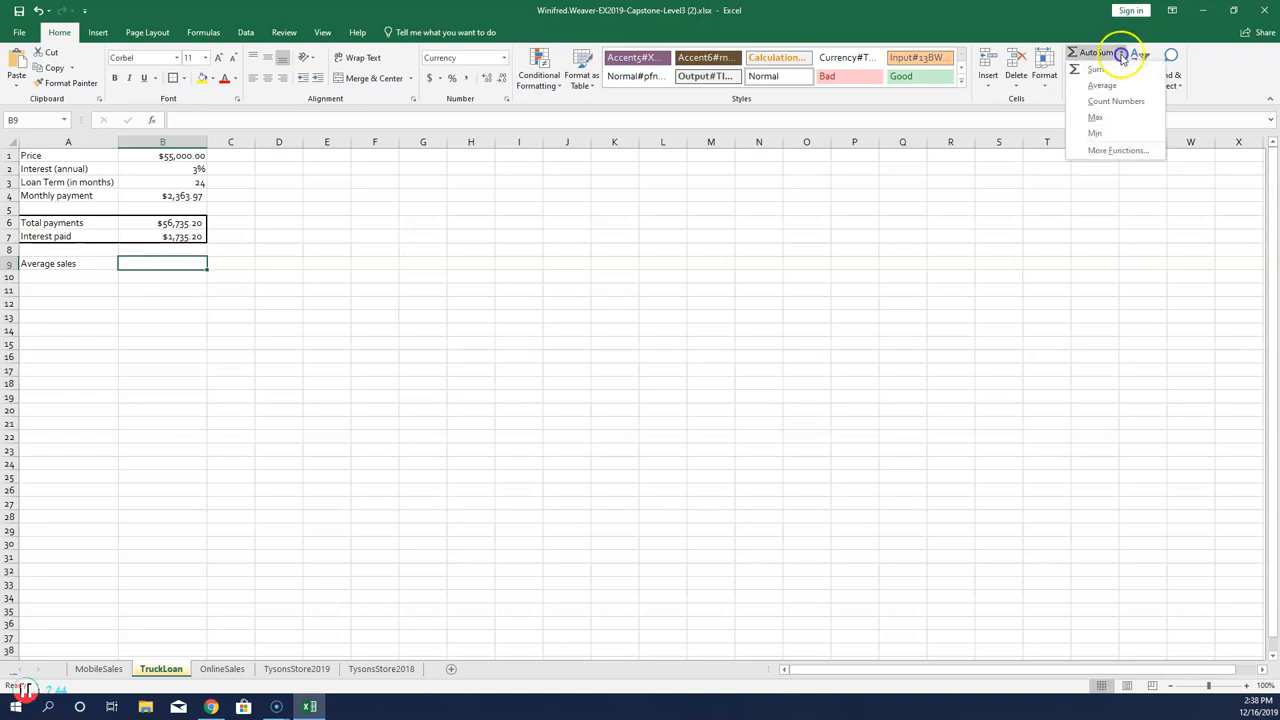
left_click(1110, 85)
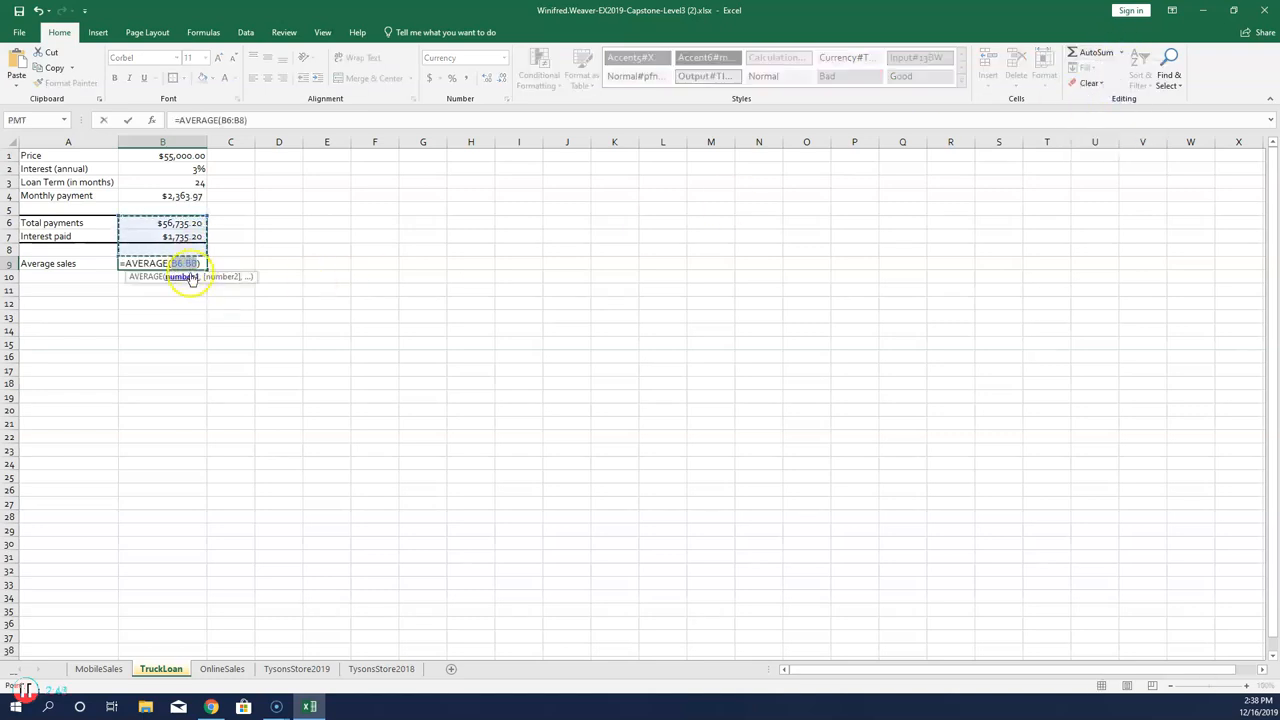
left_click(100, 669)
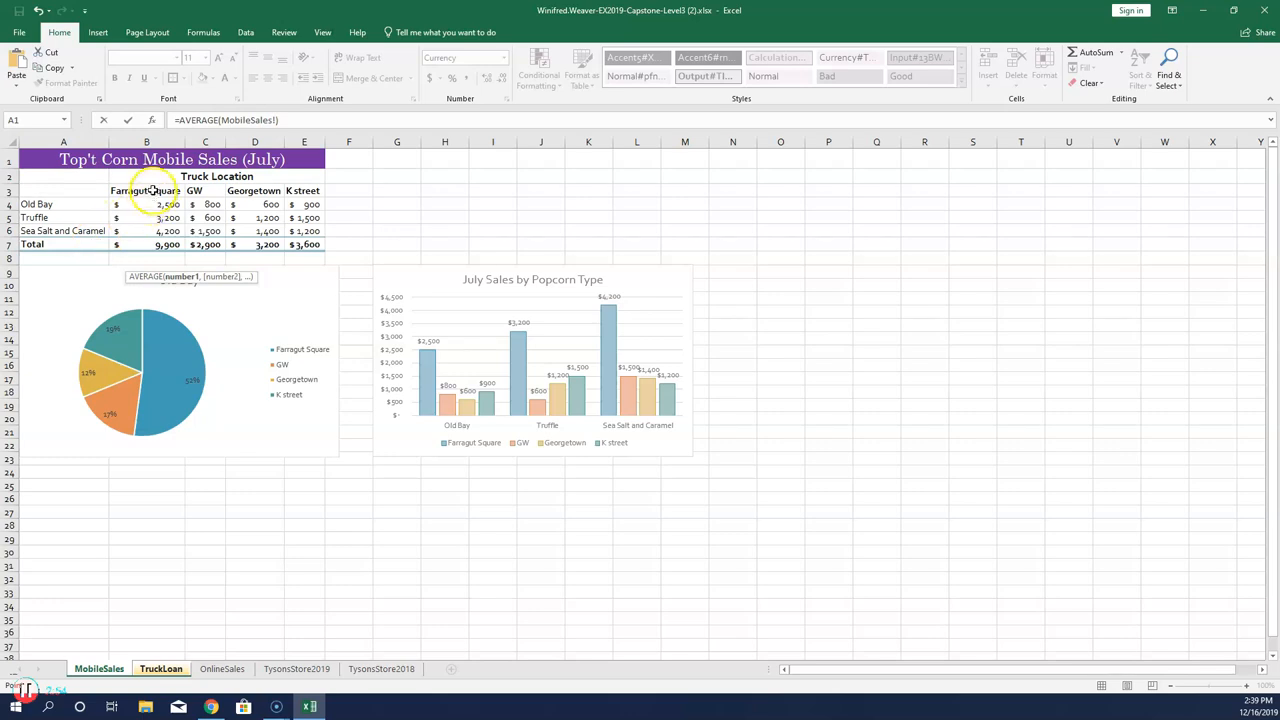
left_click(143, 244)
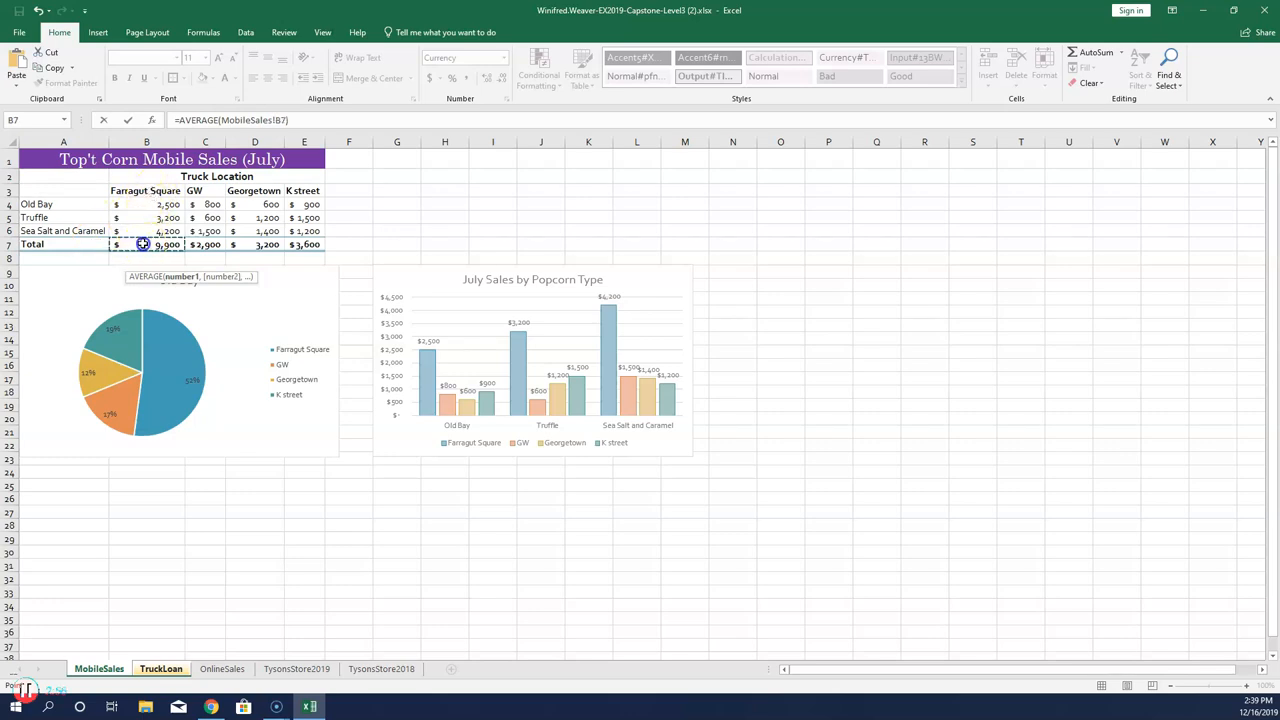
left_click_drag(143, 244, 297, 241)
key("Return")
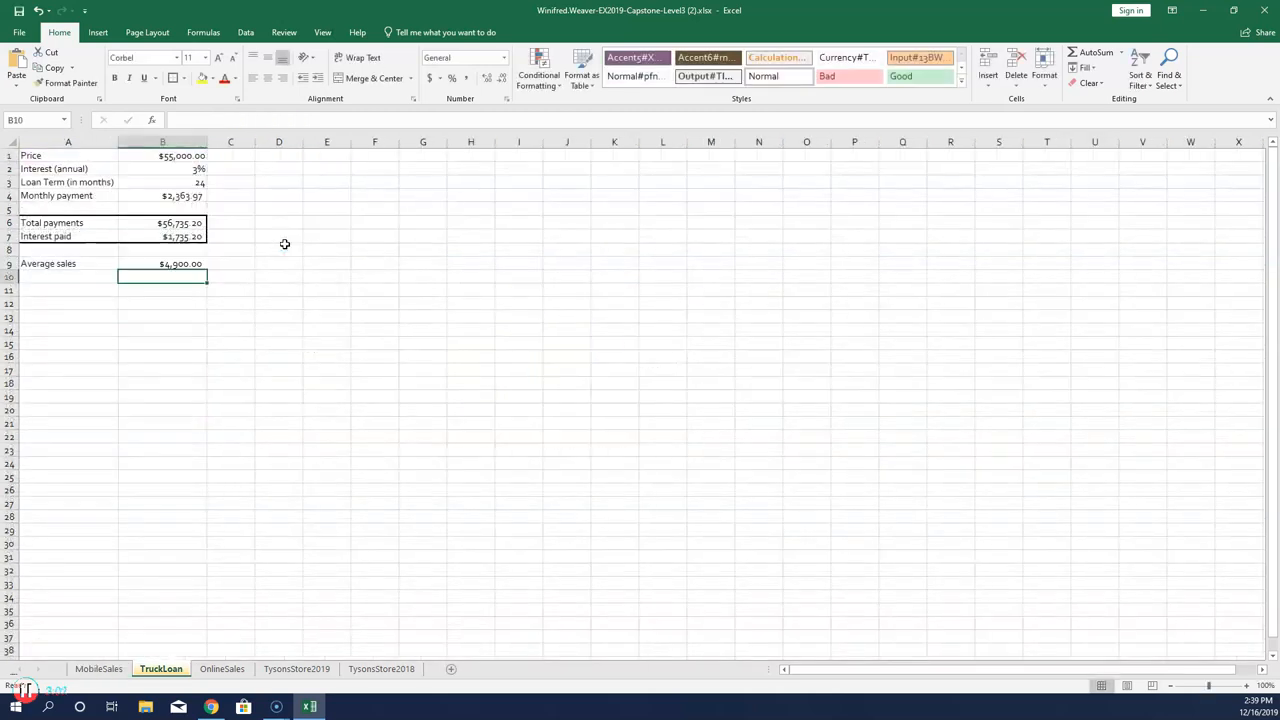
Enter the label Buy new truck? in cell A10, below Average sales.
left_click(183, 264)
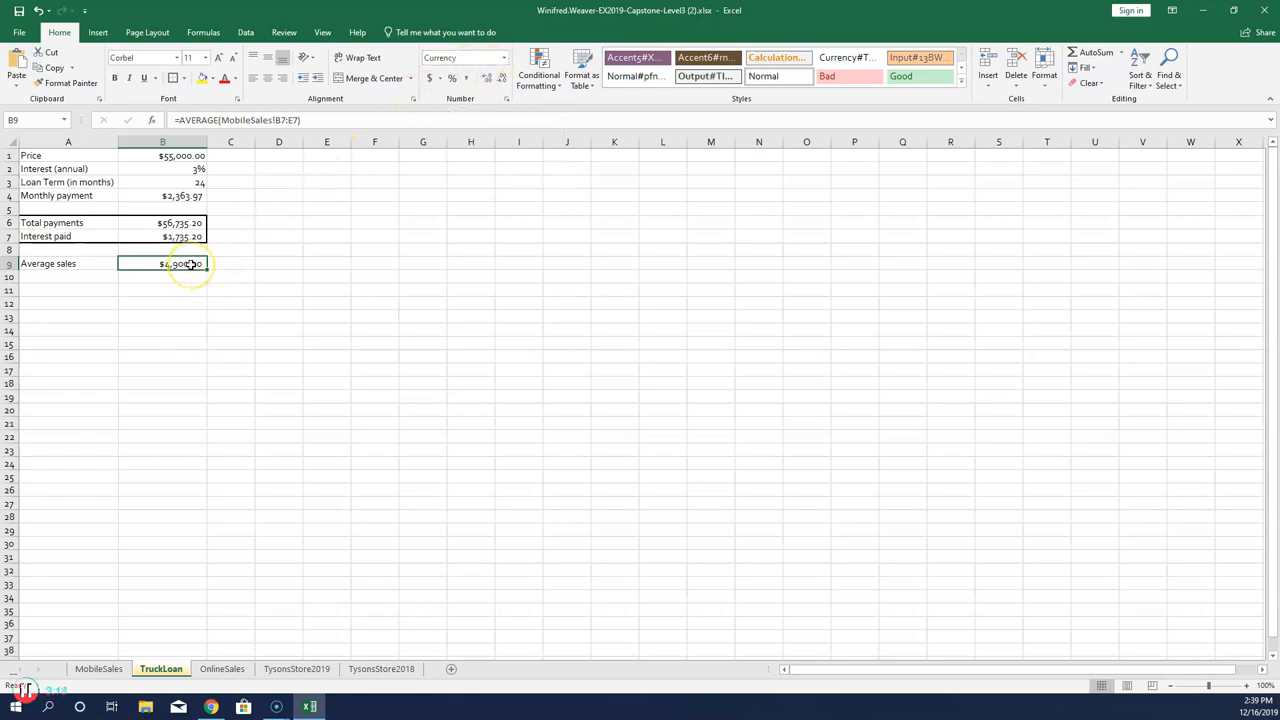
left_click(74, 279)
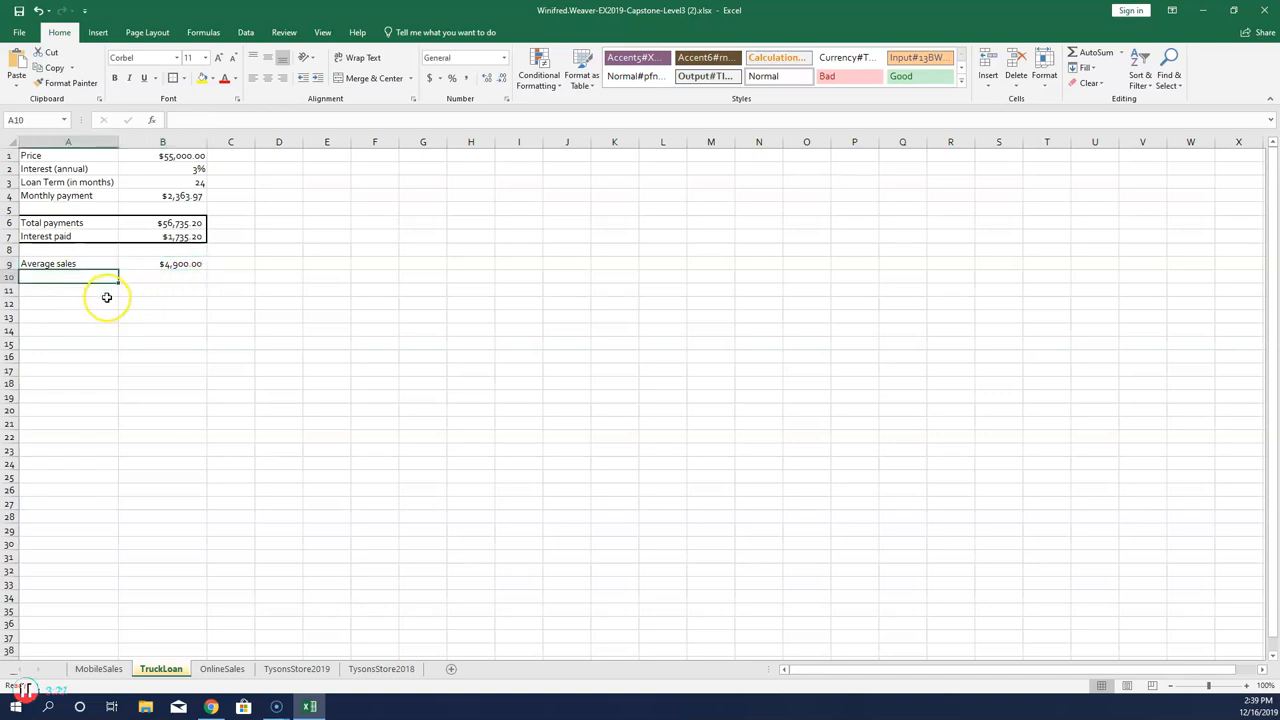
type("Buy new truck?")
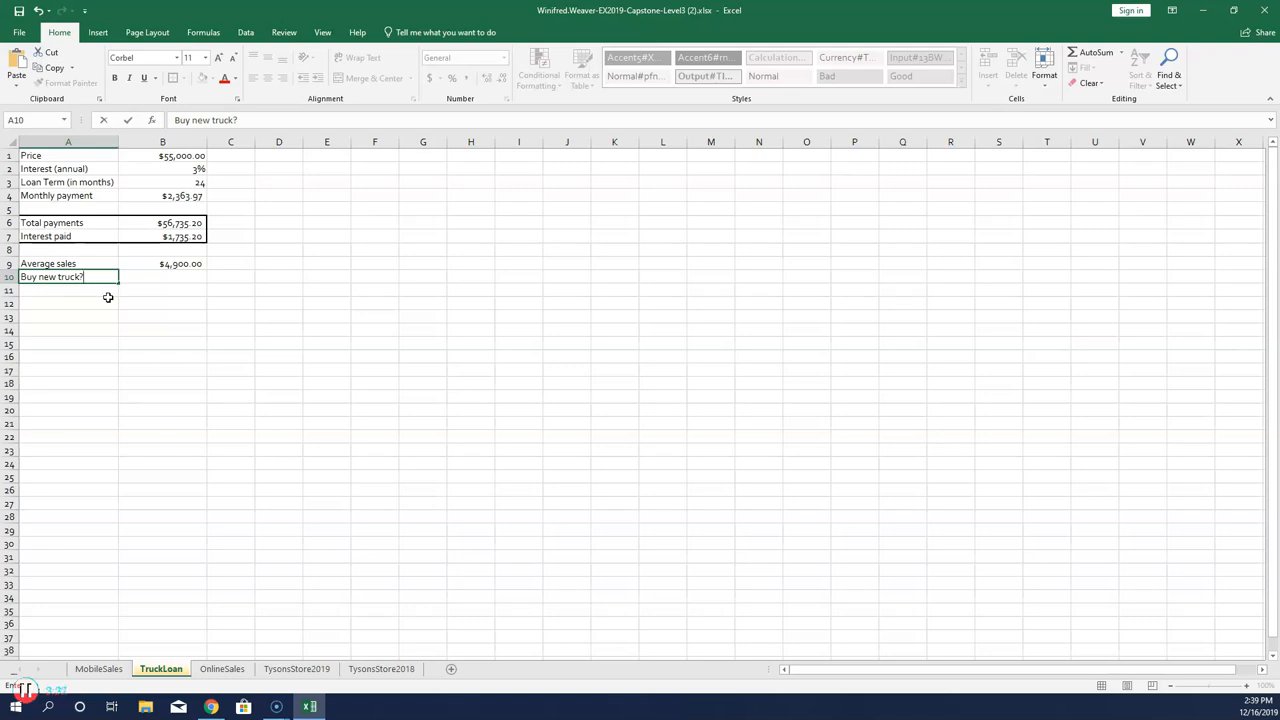
Insert an IF function in B10 with the logical test that the monthly payment is below average sales, B4<B9.
left_click(180, 278)
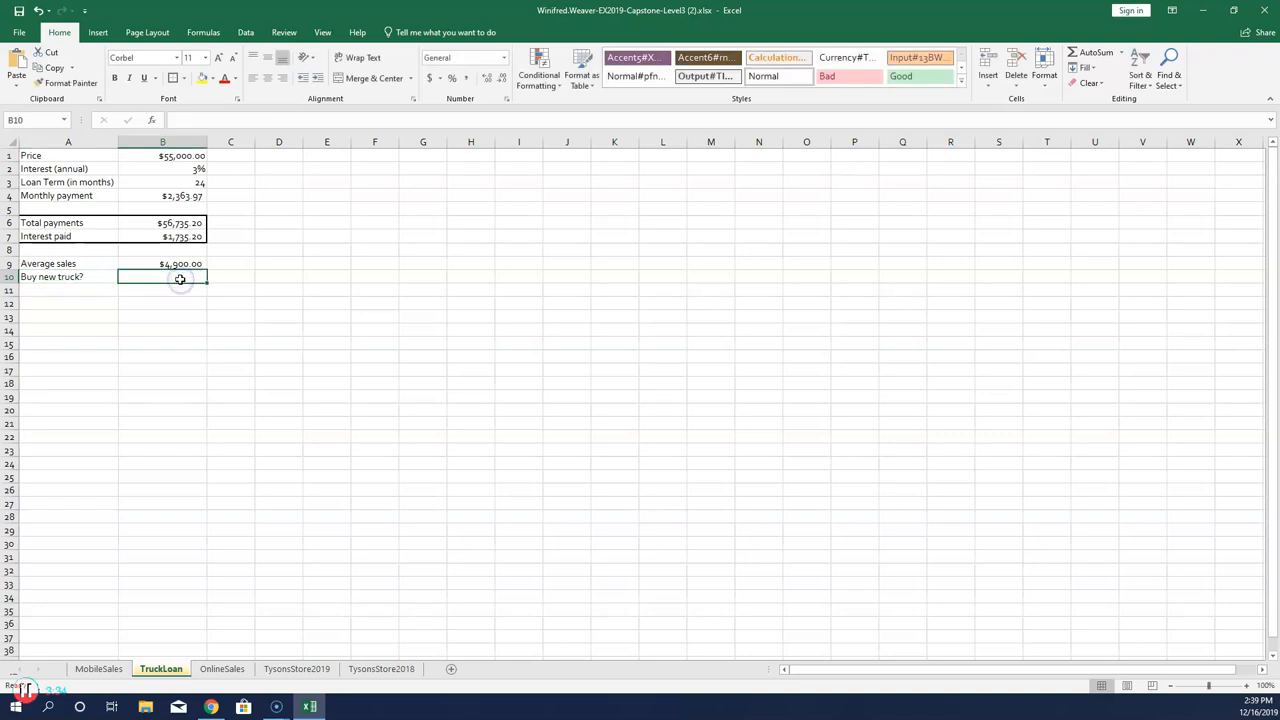
left_click(207, 33)
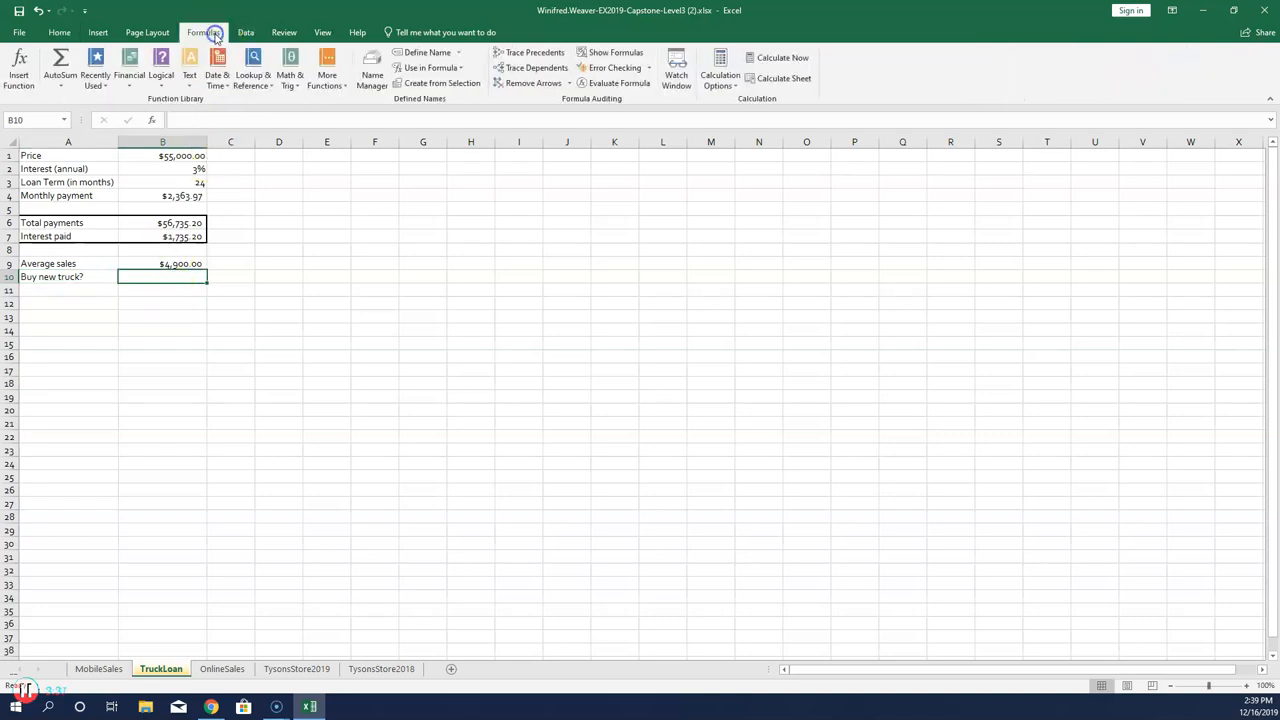
left_click(162, 70)
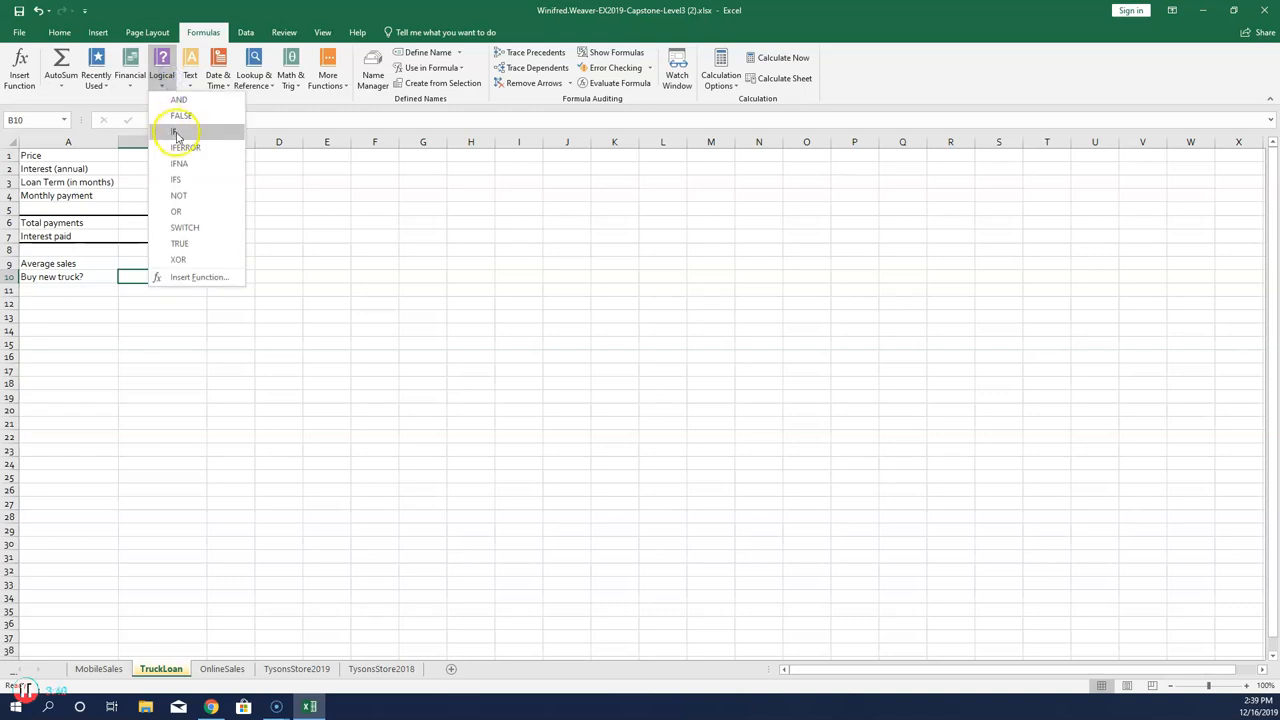
left_click(176, 133)
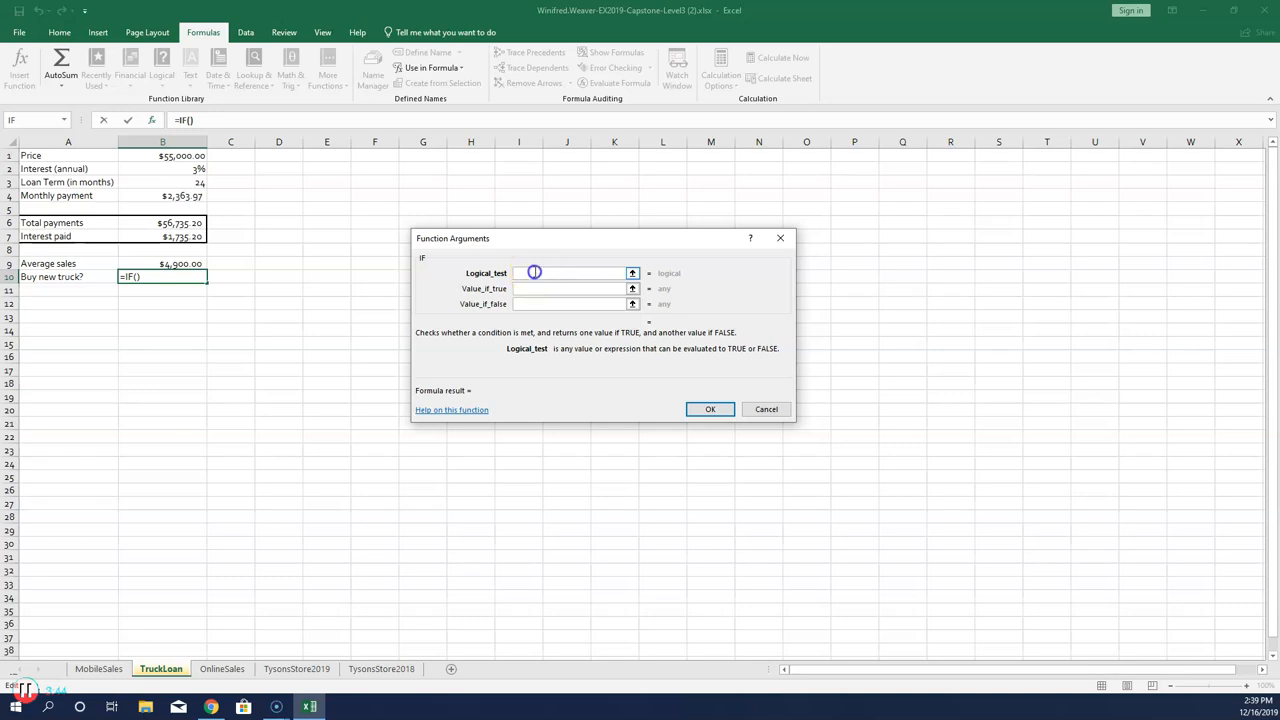
left_click(174, 196)
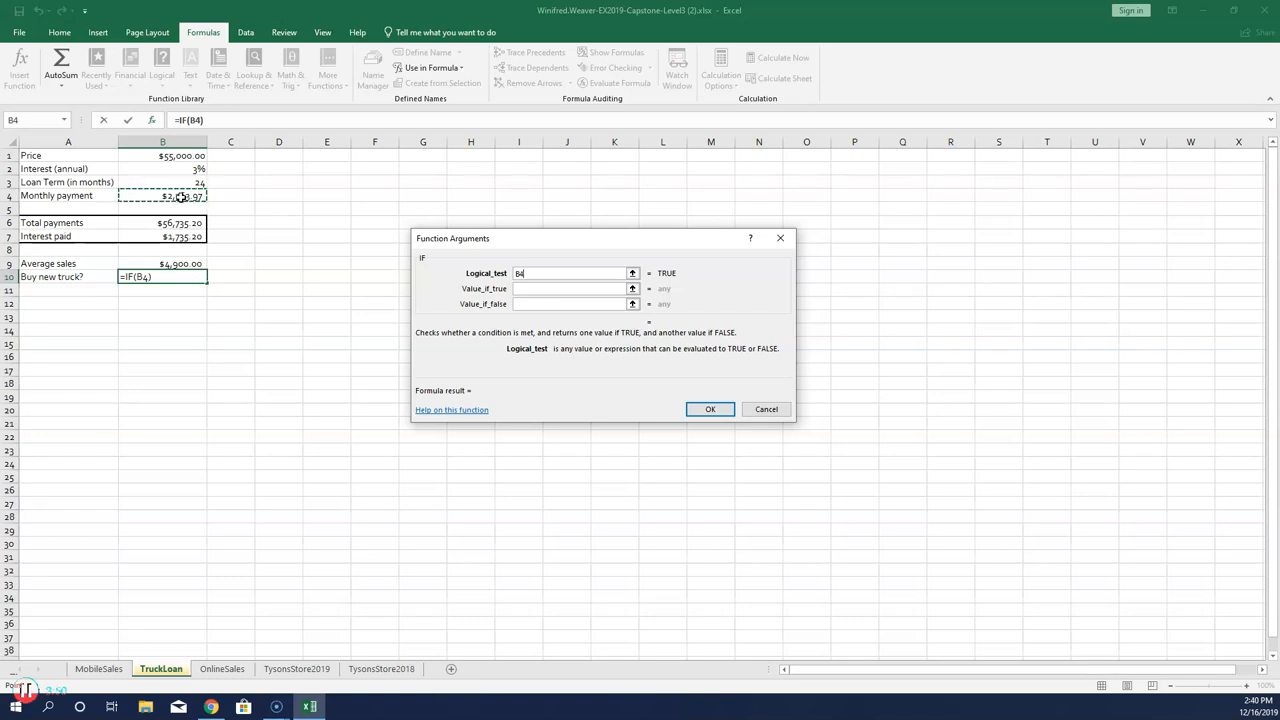
type("<")
left_click(186, 262)
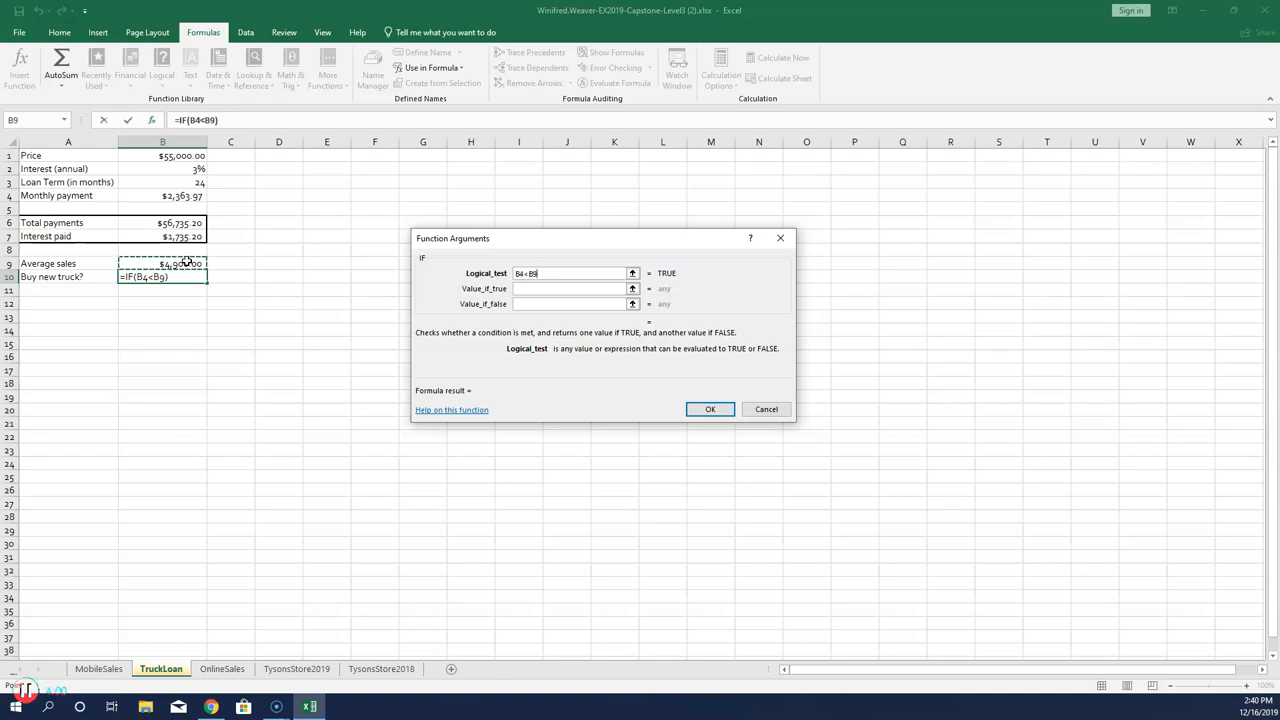
Set the IF function to return Yes when the test is true and No when it is false.
left_click(526, 289)
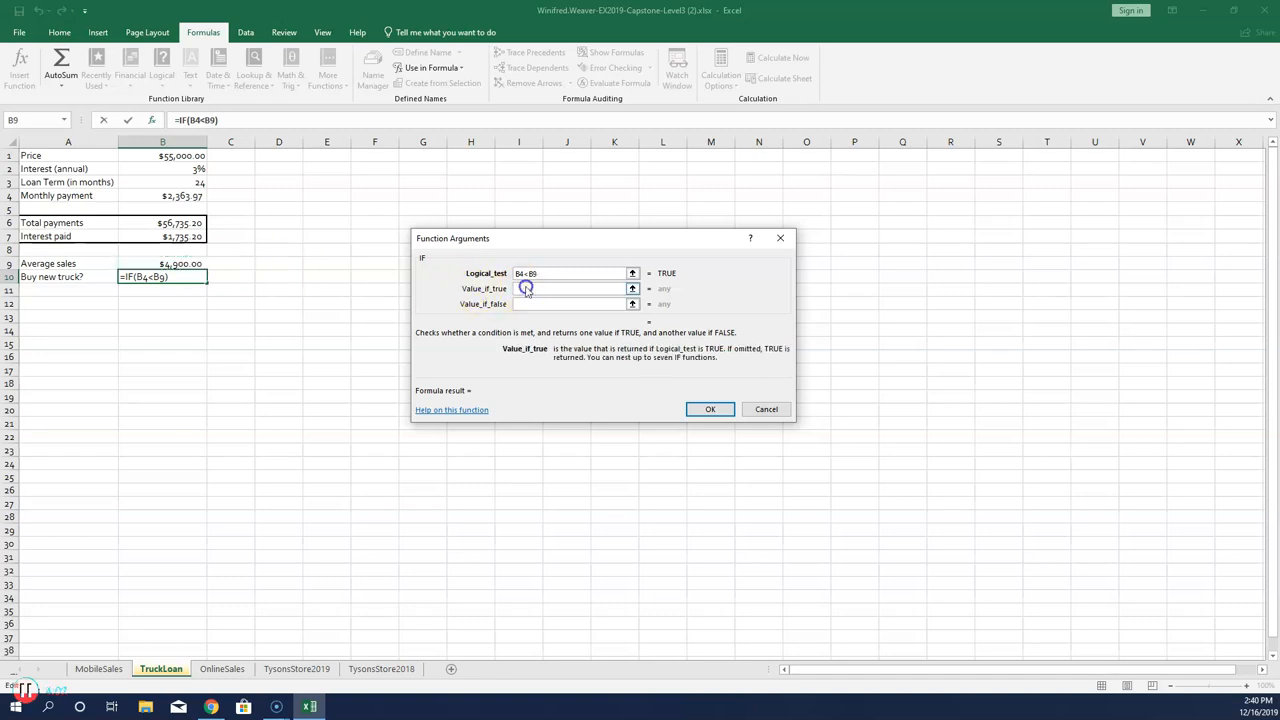
type("Yes")
left_click(521, 304)
type("n")
key("BackSpace")
type("N")
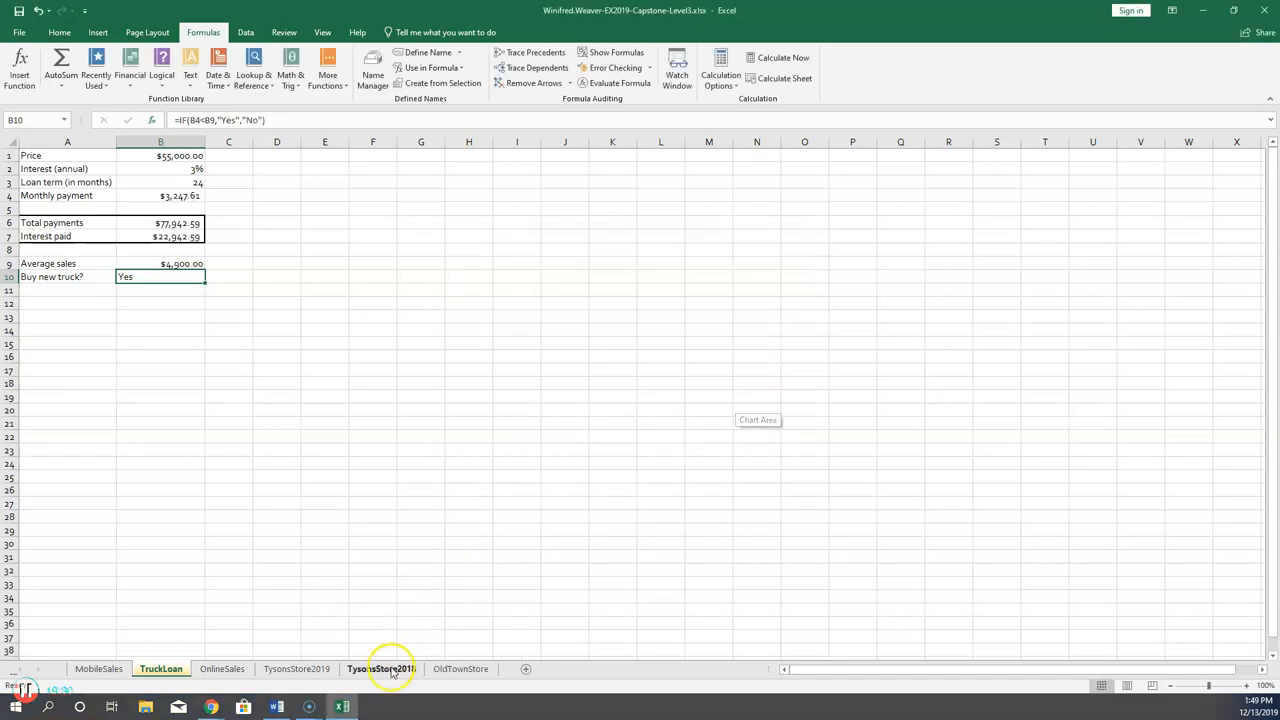
Hide the TysonsStore2018 worksheet.
right_click(381, 669)
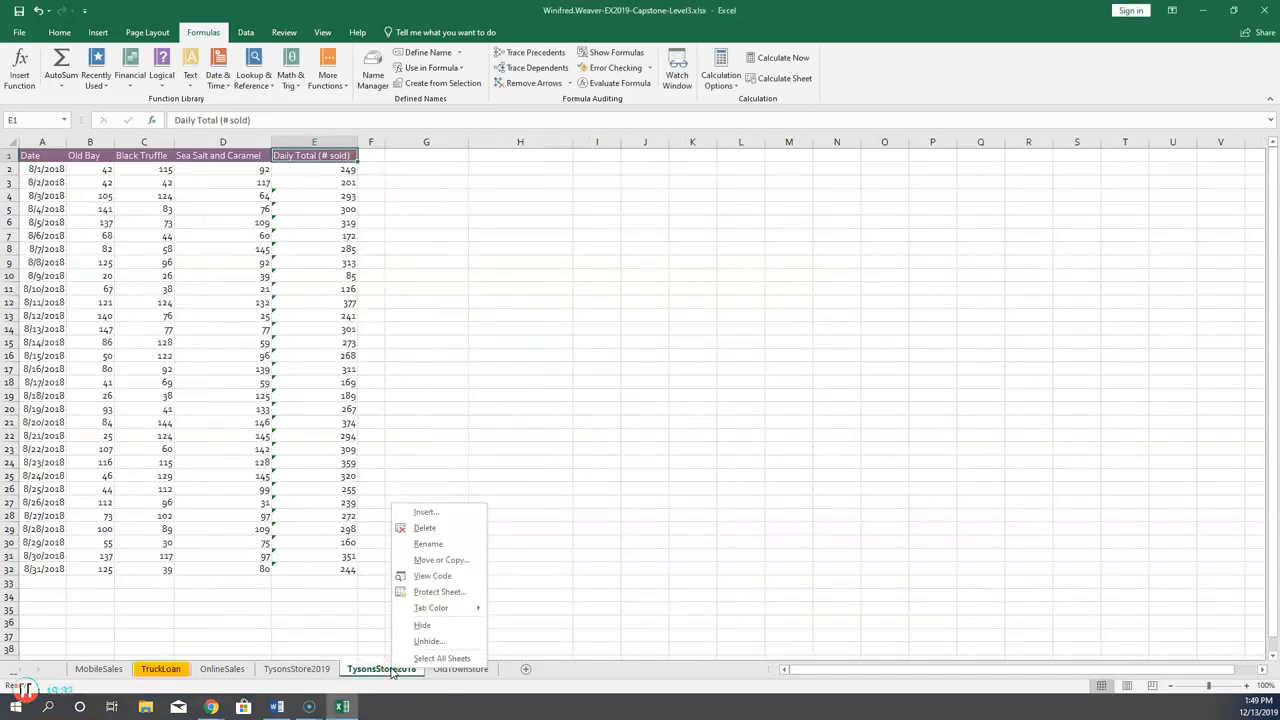
left_click(425, 627)
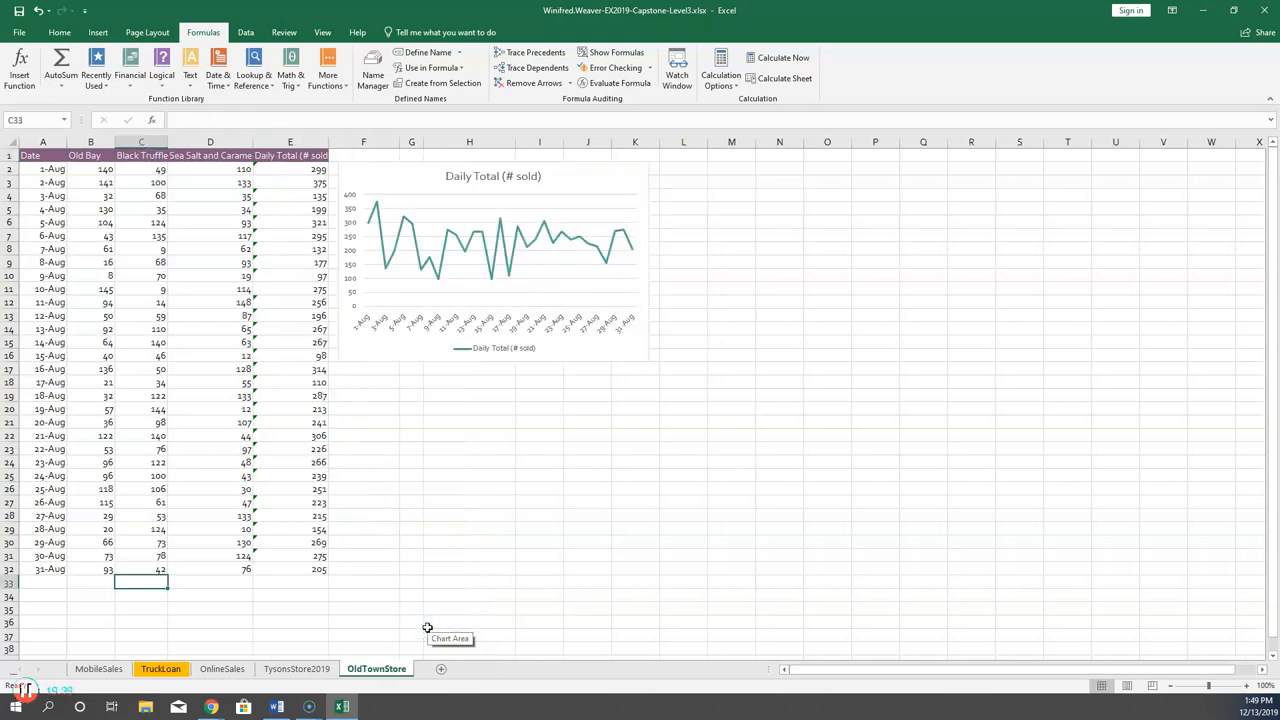
Format the dates in A2:A32 of the TysonsStore2019 sheet with the Short Date format.
left_click(316, 669)
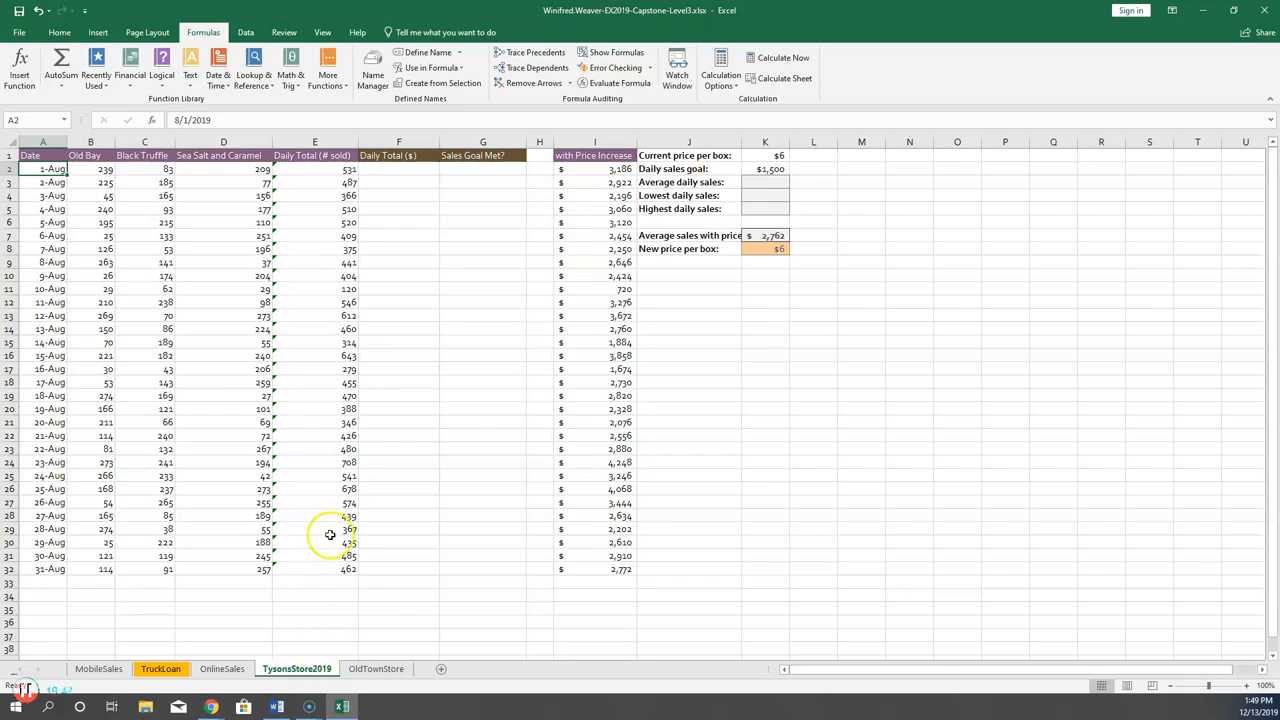
left_click_drag(34, 176, 38, 570)
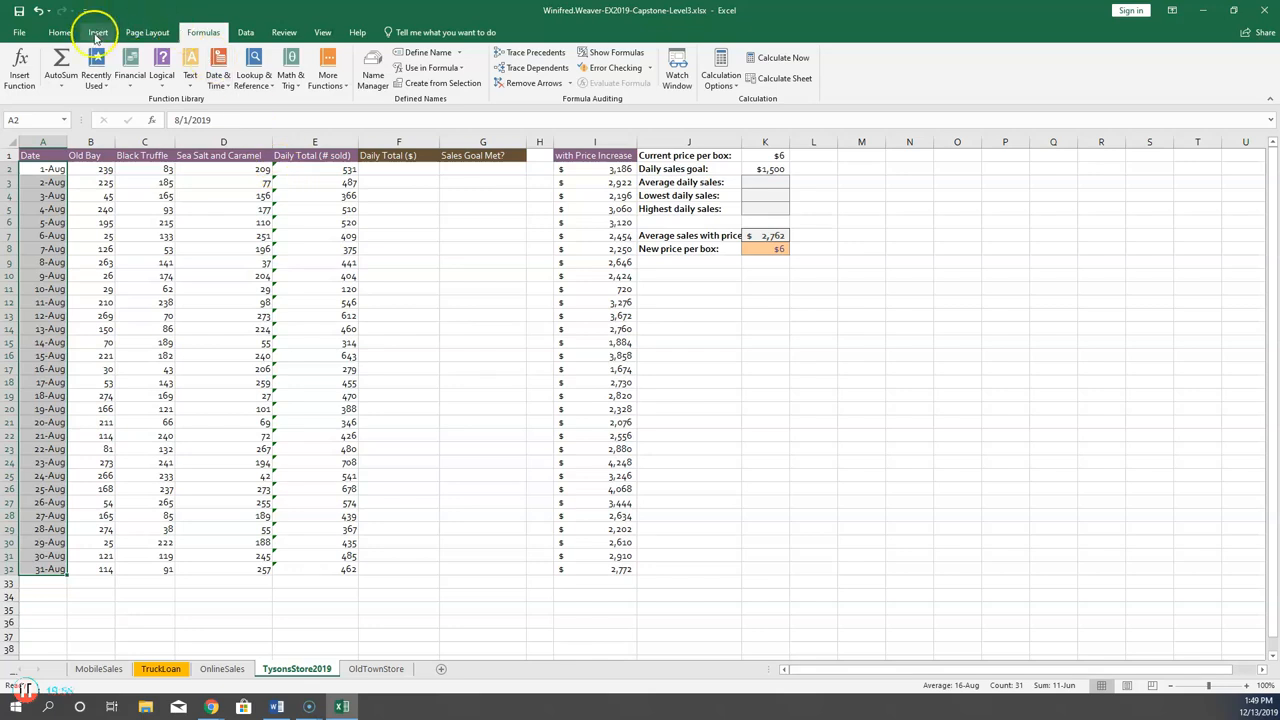
left_click(60, 33)
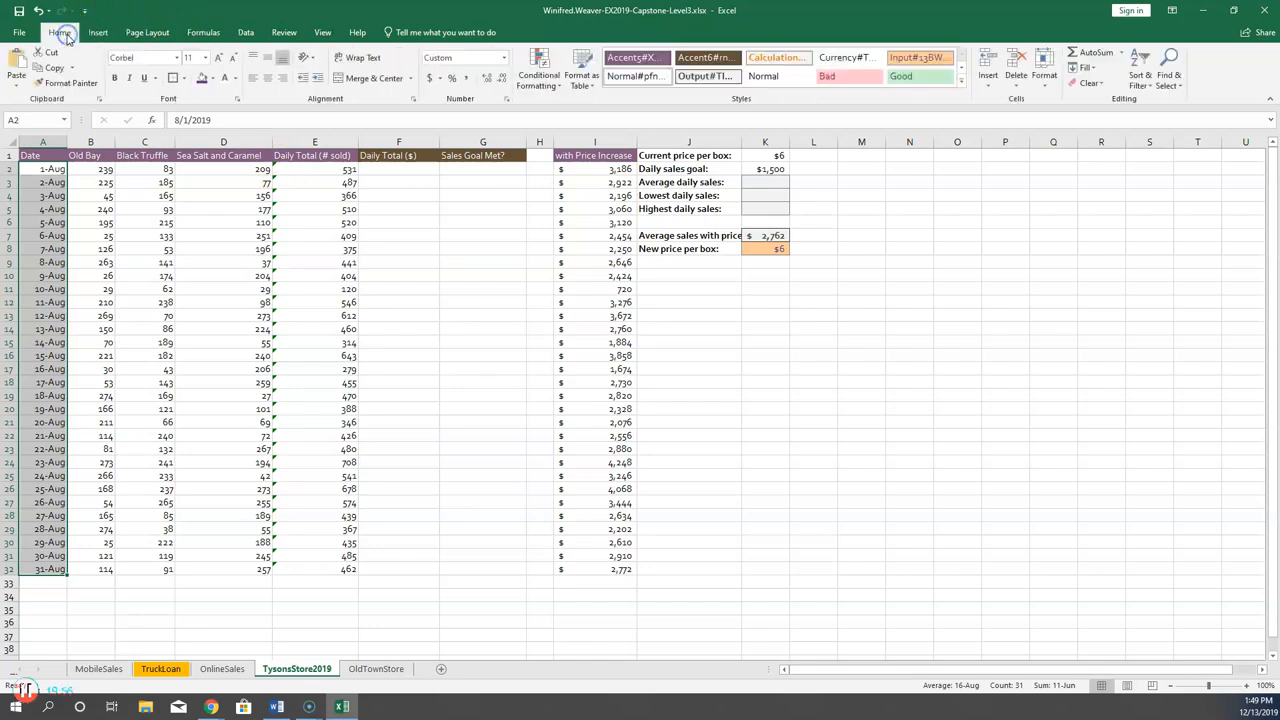
left_click(504, 58)
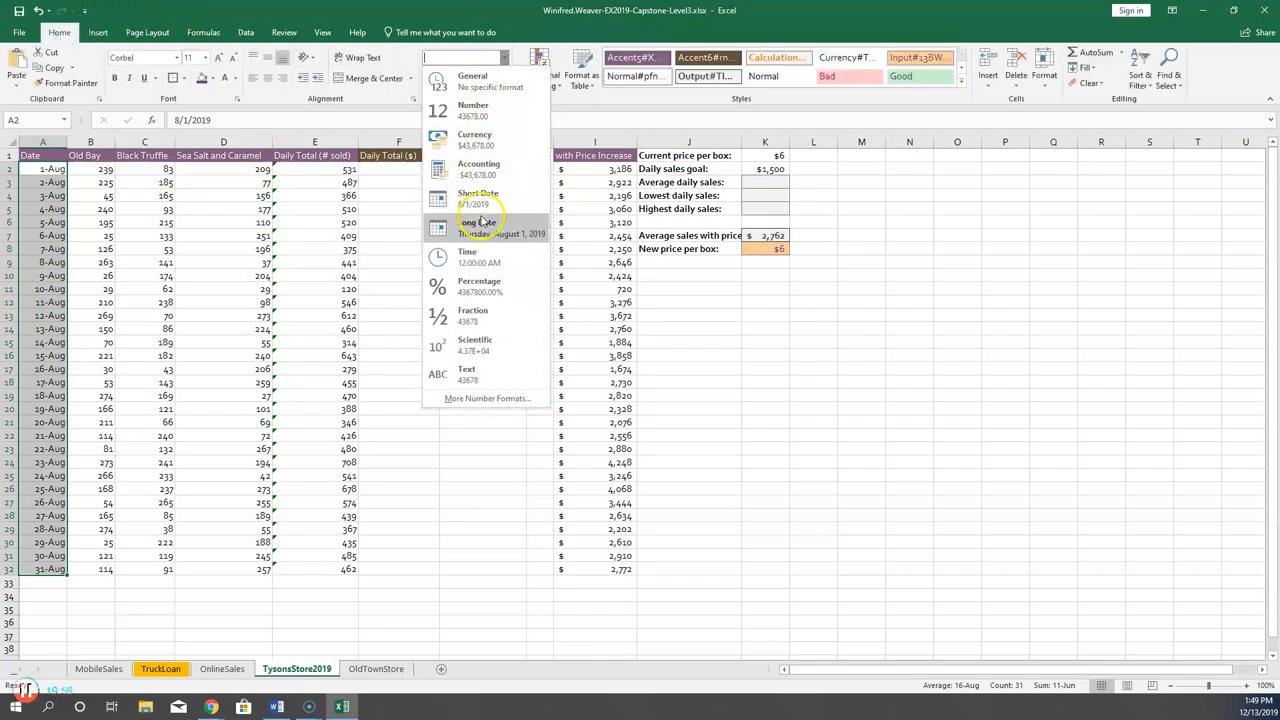
left_click(494, 198)
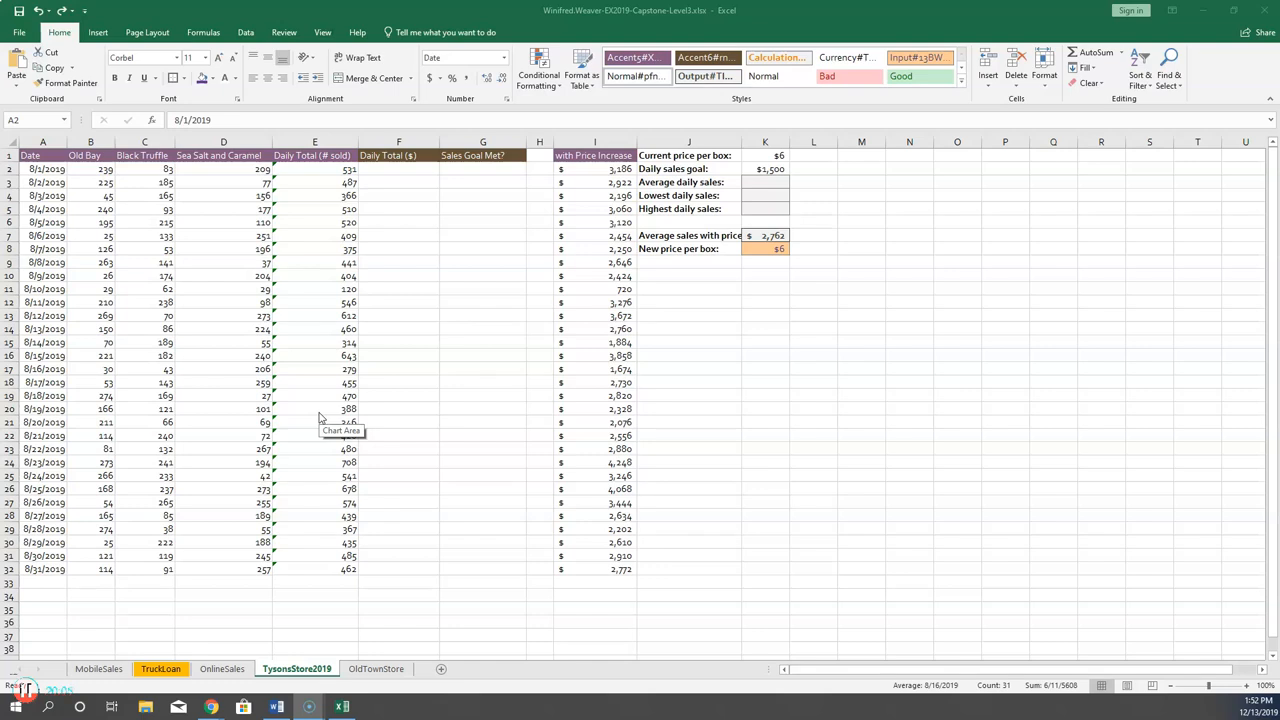
Highlight the top 10 values in B2:D32 with conditional formatting, using Green Fill with Dark Green Text.
left_click(97, 169)
left_click_drag(97, 169, 233, 571)
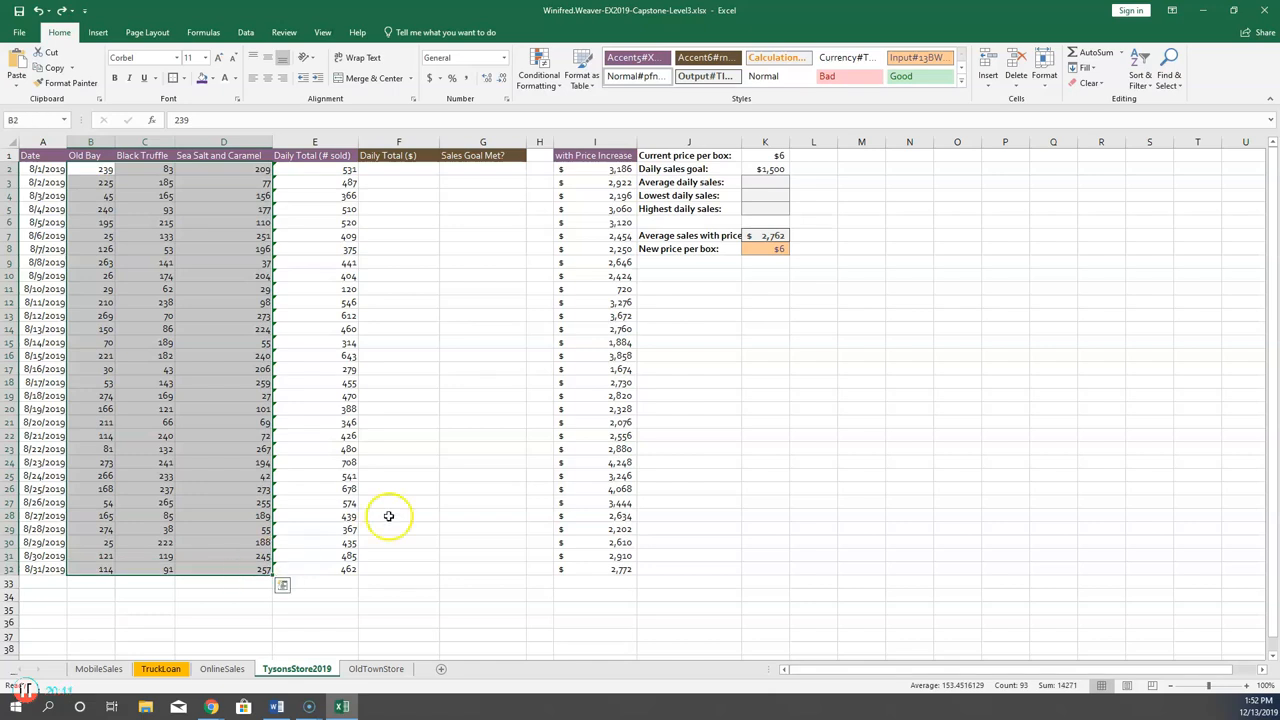
left_click(539, 85)
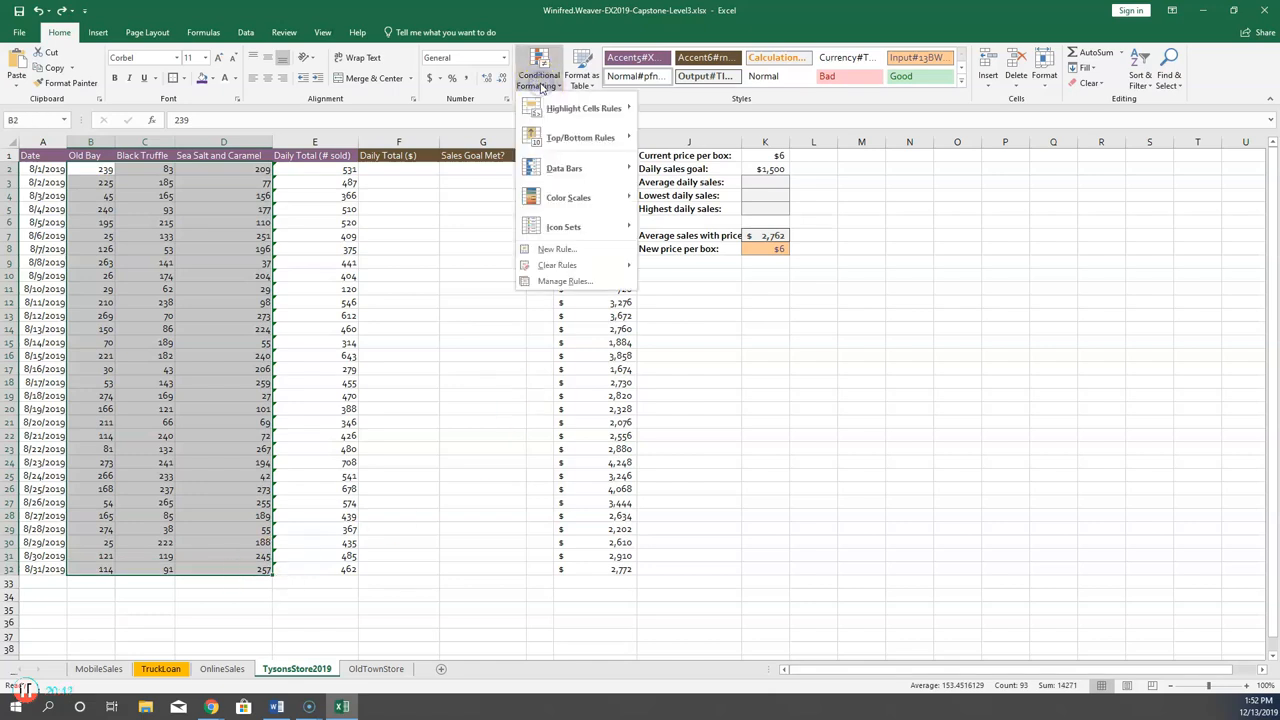
left_click(548, 140)
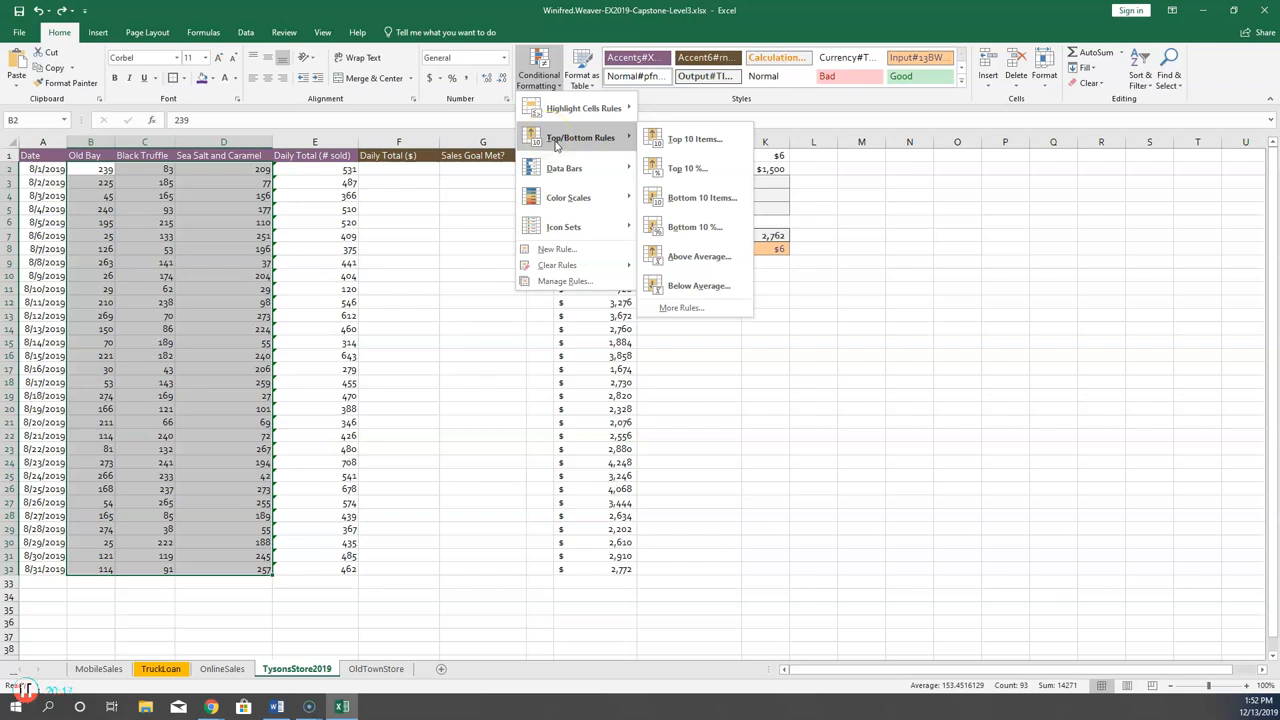
left_click(696, 140)
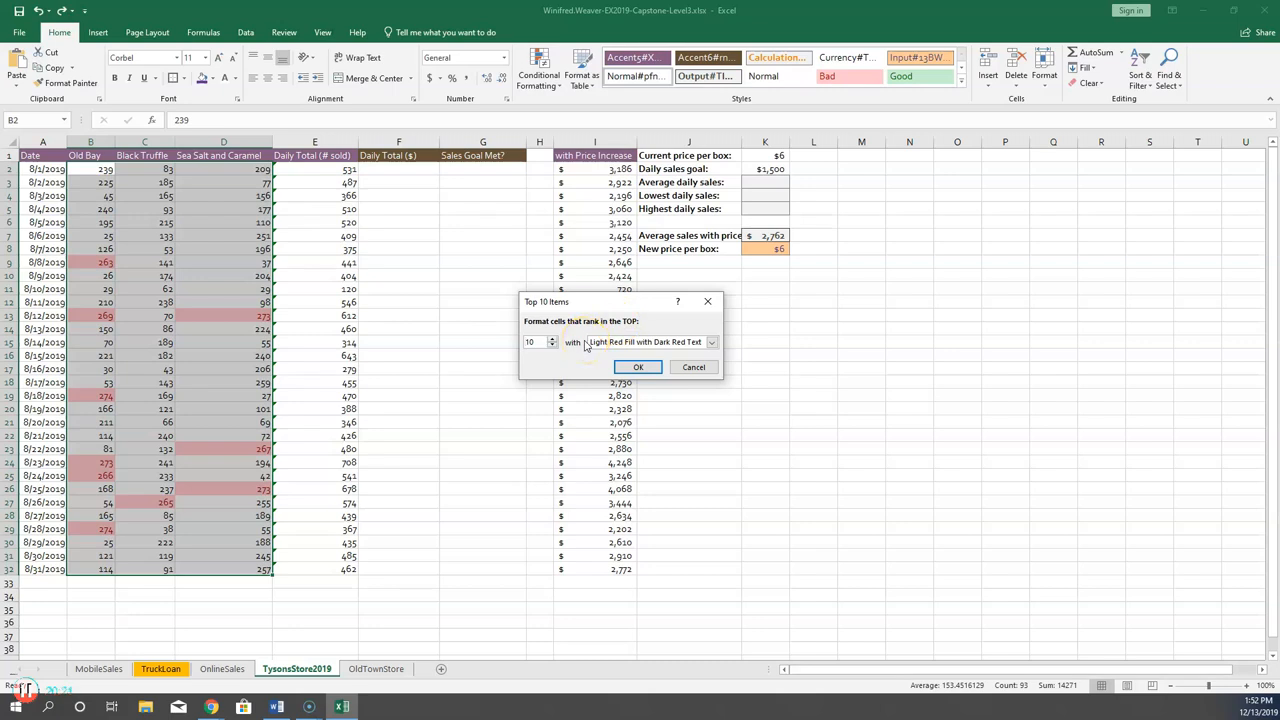
left_click(712, 343)
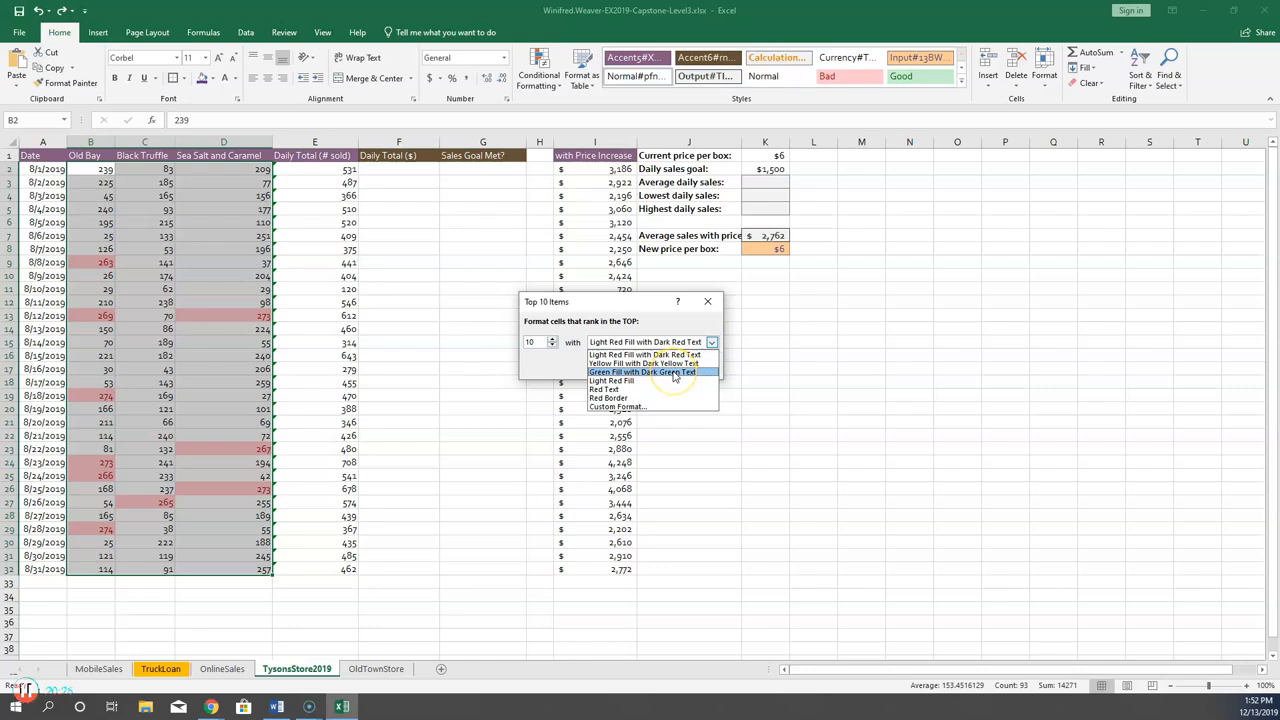
left_click(674, 373)
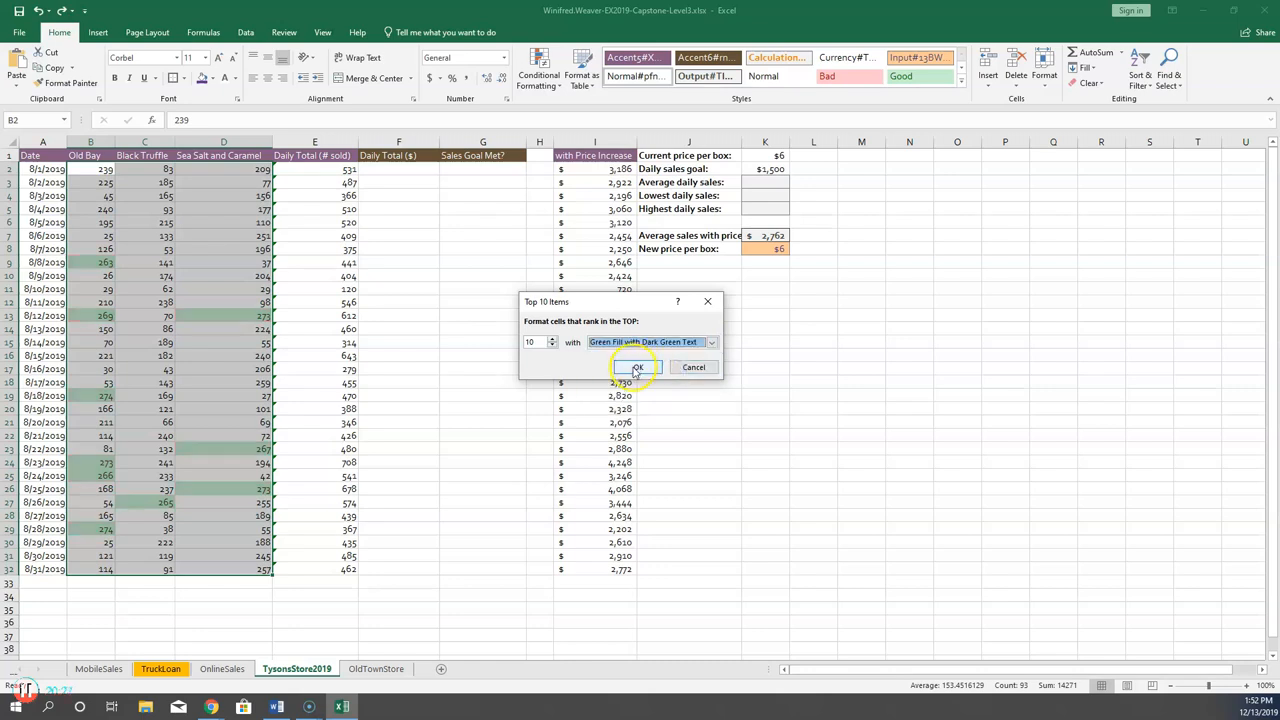
left_click(636, 368)
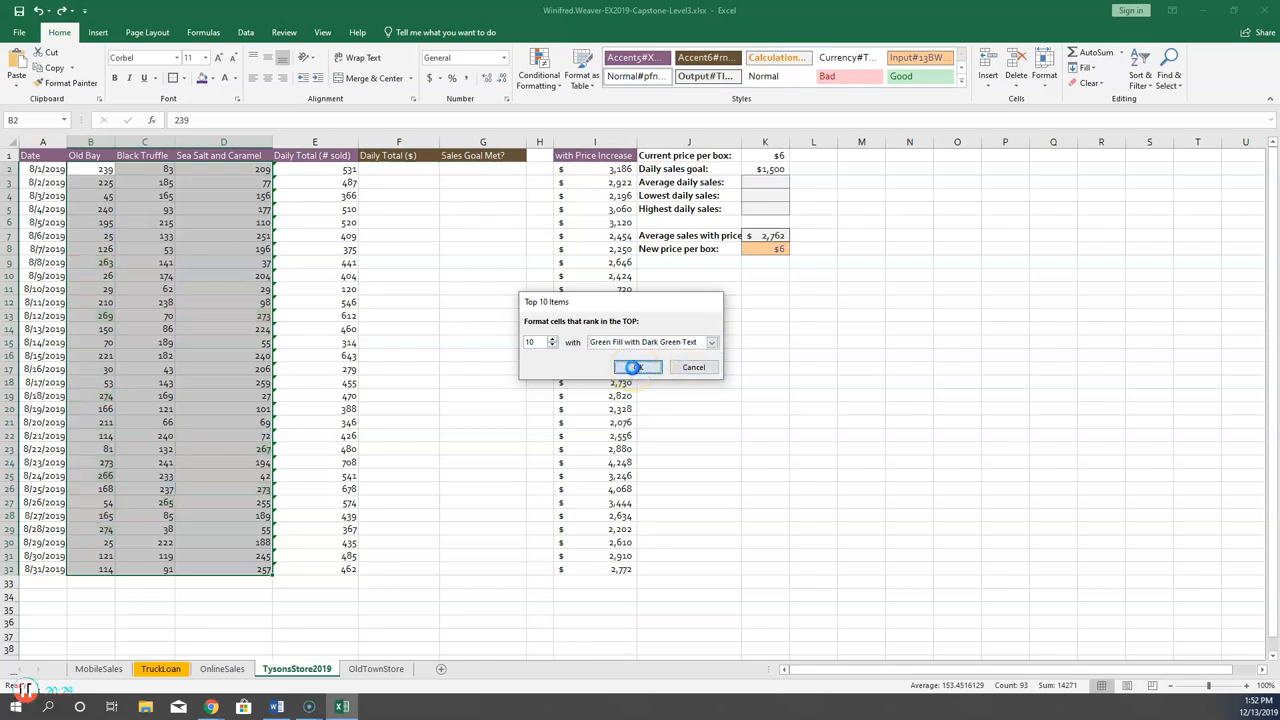
Calculate the daily dollar total in F2 by multiplying the number sold by the fixed current price per box, =E2*$K$1.
left_click(407, 170)
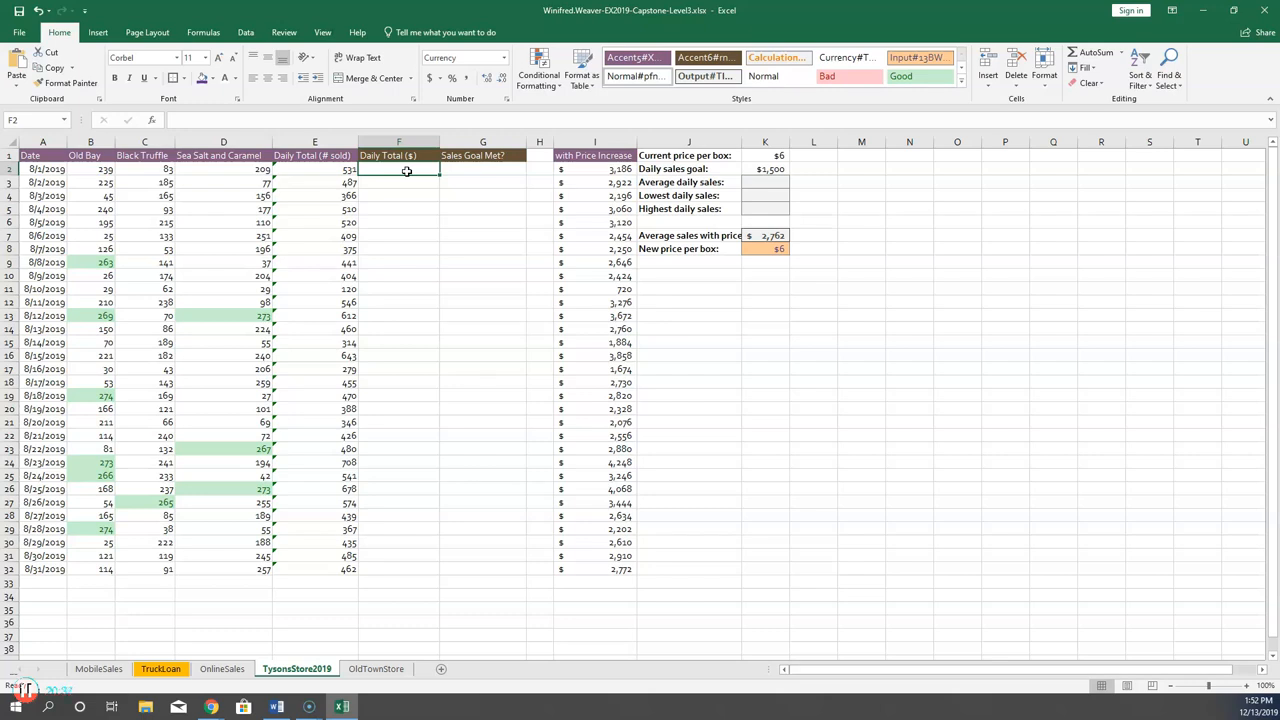
type("=")
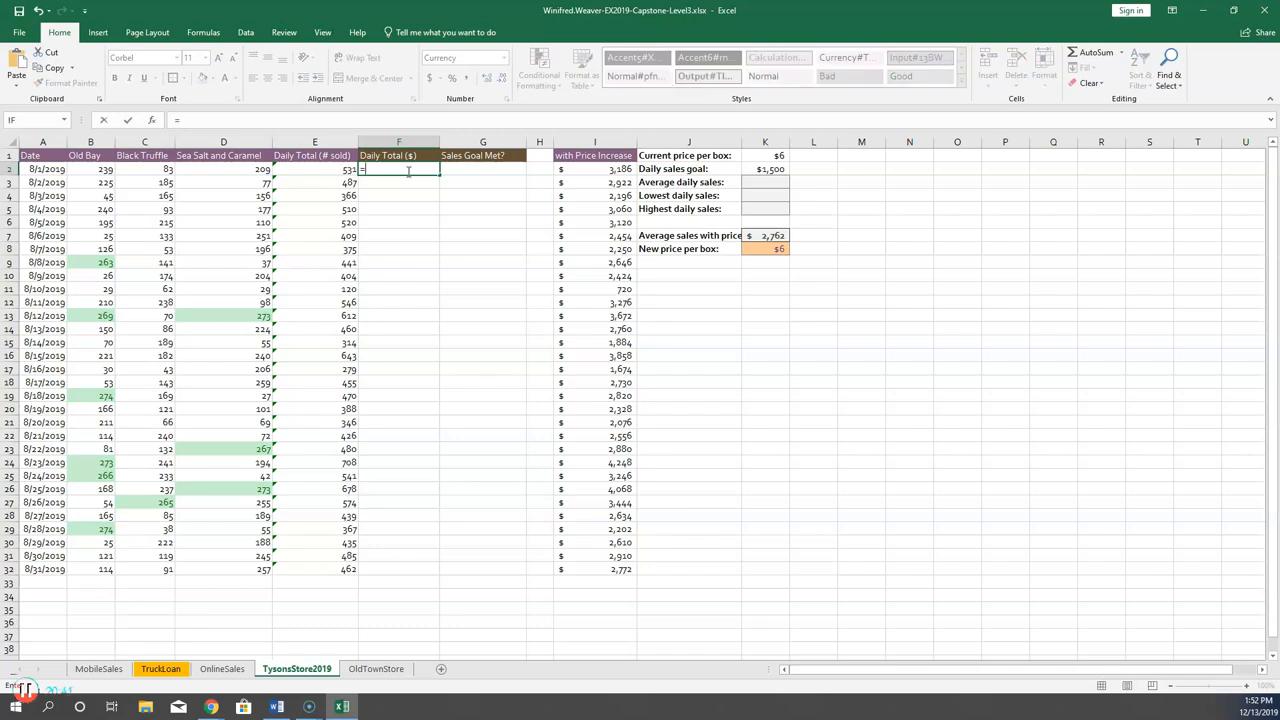
left_click(323, 172)
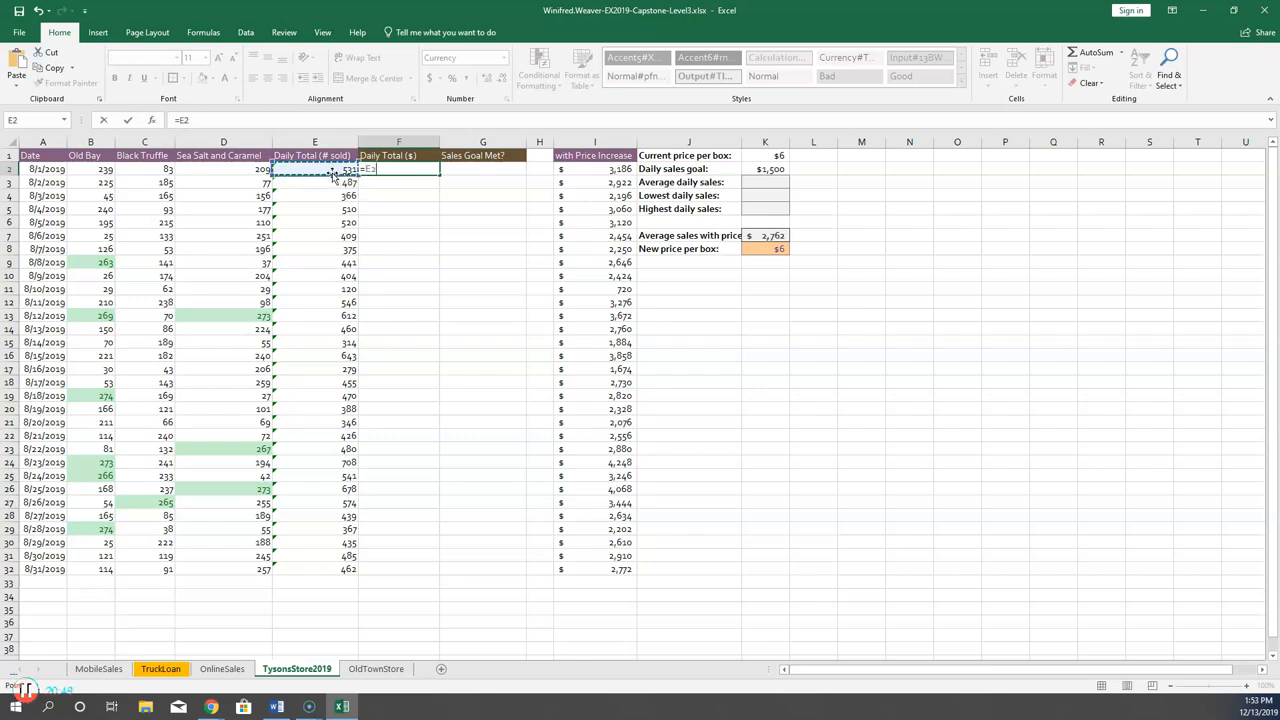
type("*")
left_click(760, 157)
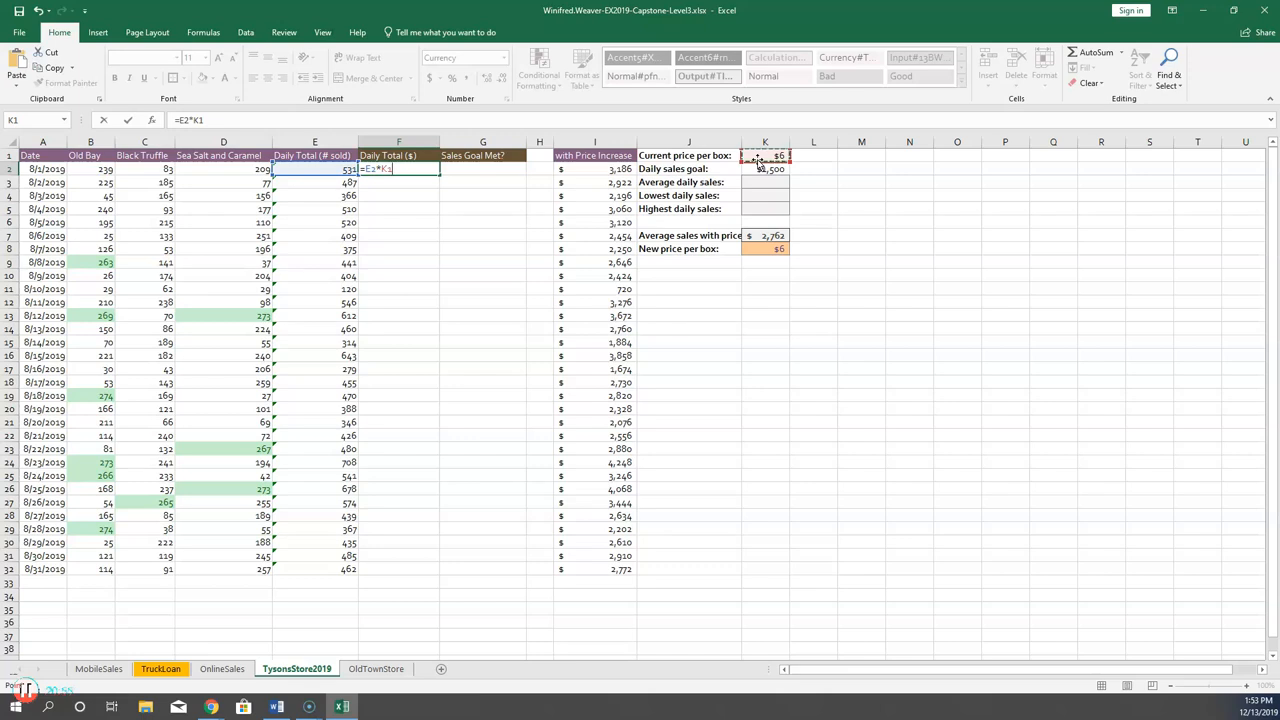
key("F4")
key("Return")
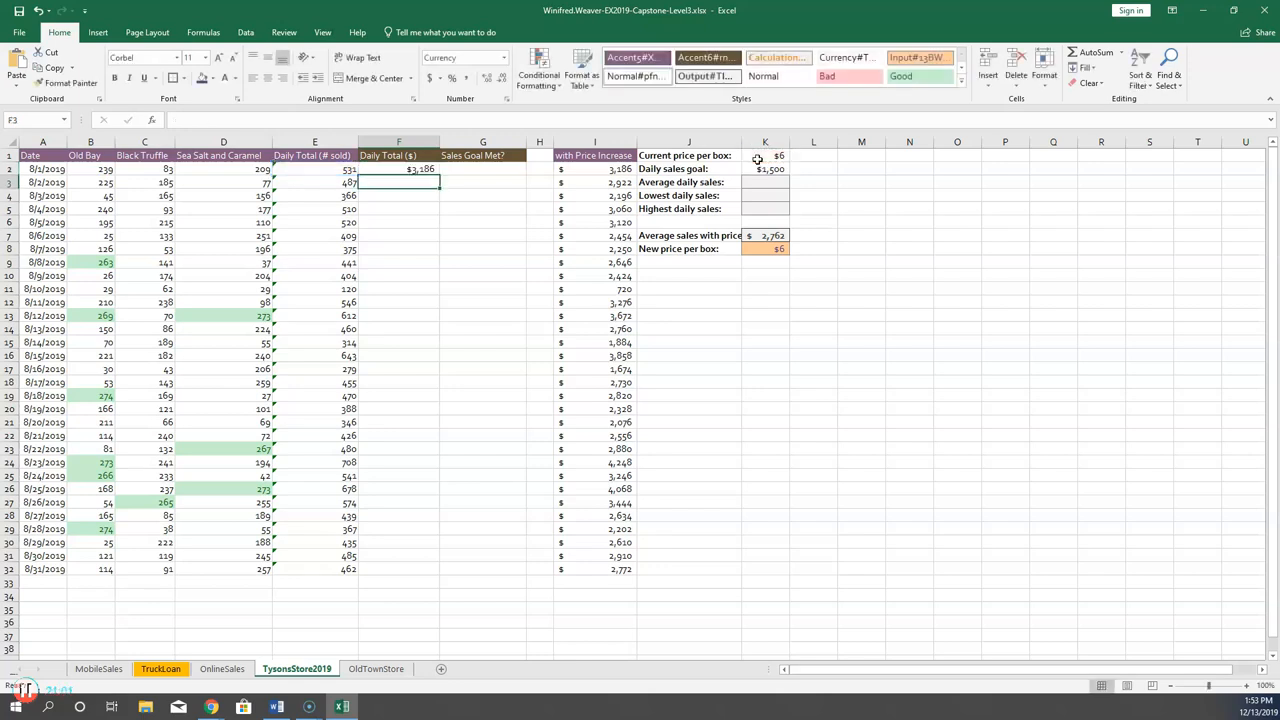
Fill the Daily Total ($) formula from F2 down through F32.
left_click(436, 170)
left_click_drag(438, 175, 420, 577)
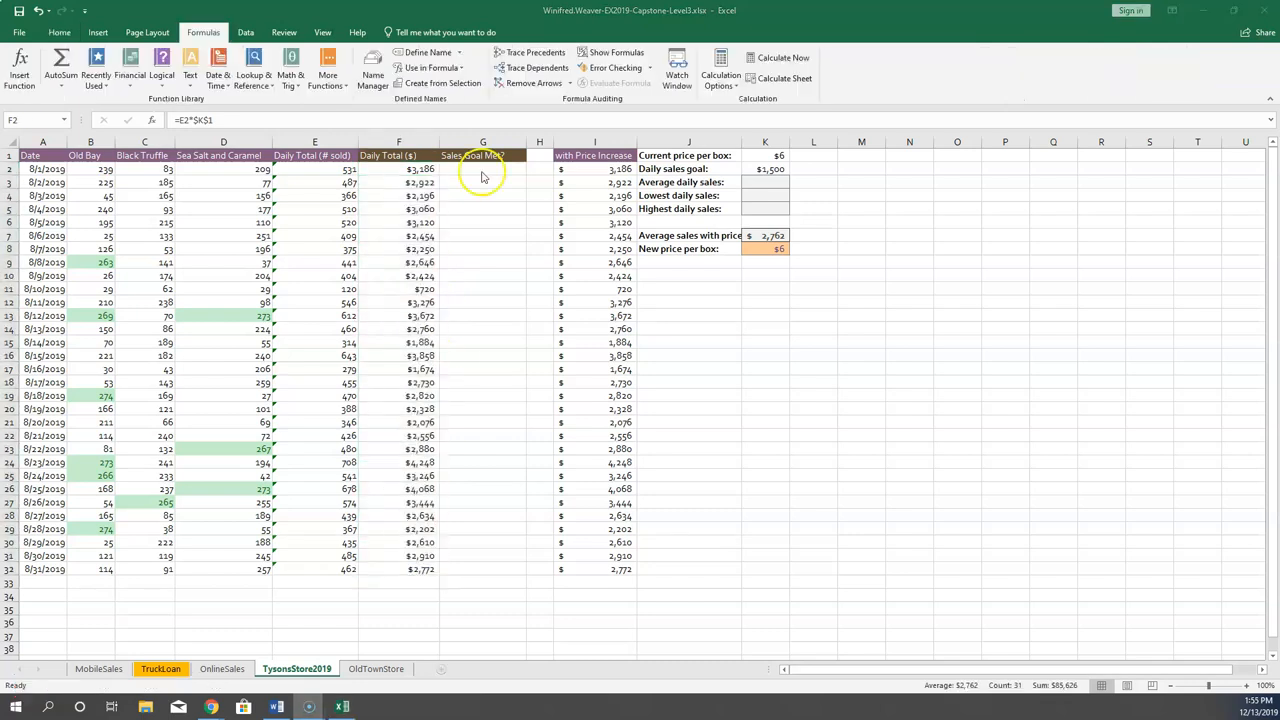
key("F2")
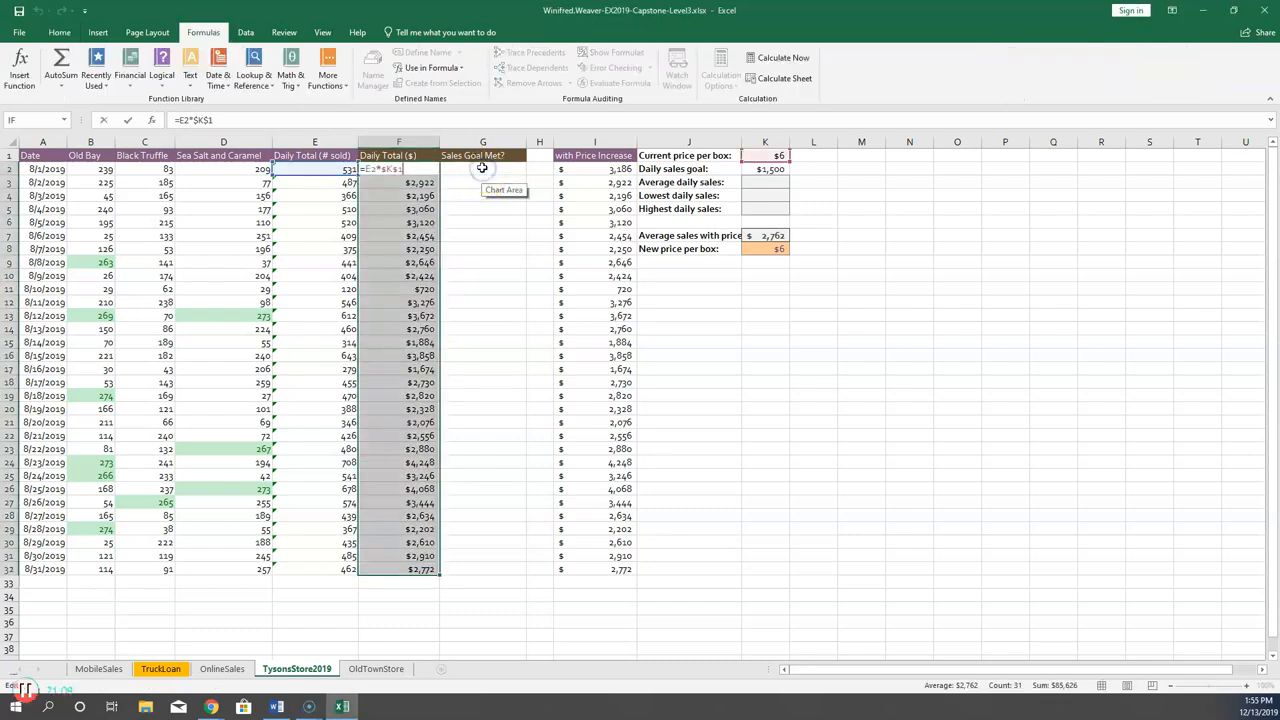
Start an IF function in G2 that tests whether the daily total meets the fixed daily sales goal, F2>=$K$2.
left_click(482, 168)
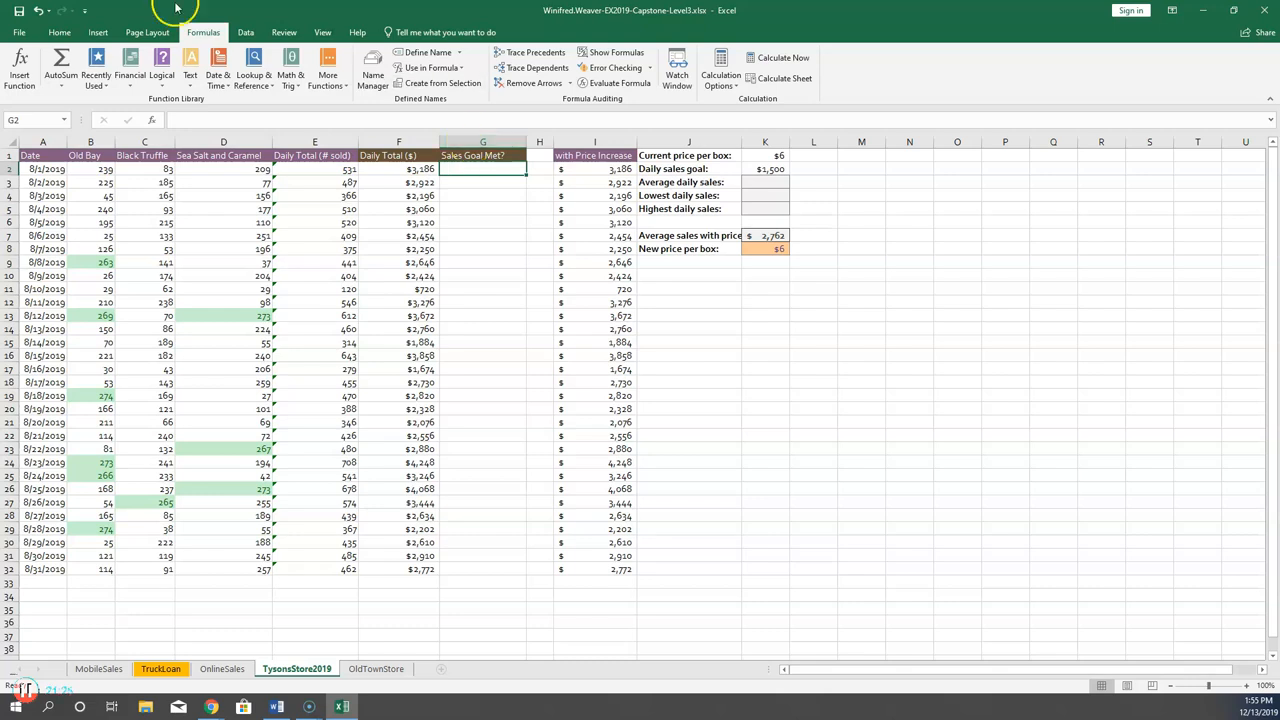
left_click(157, 82)
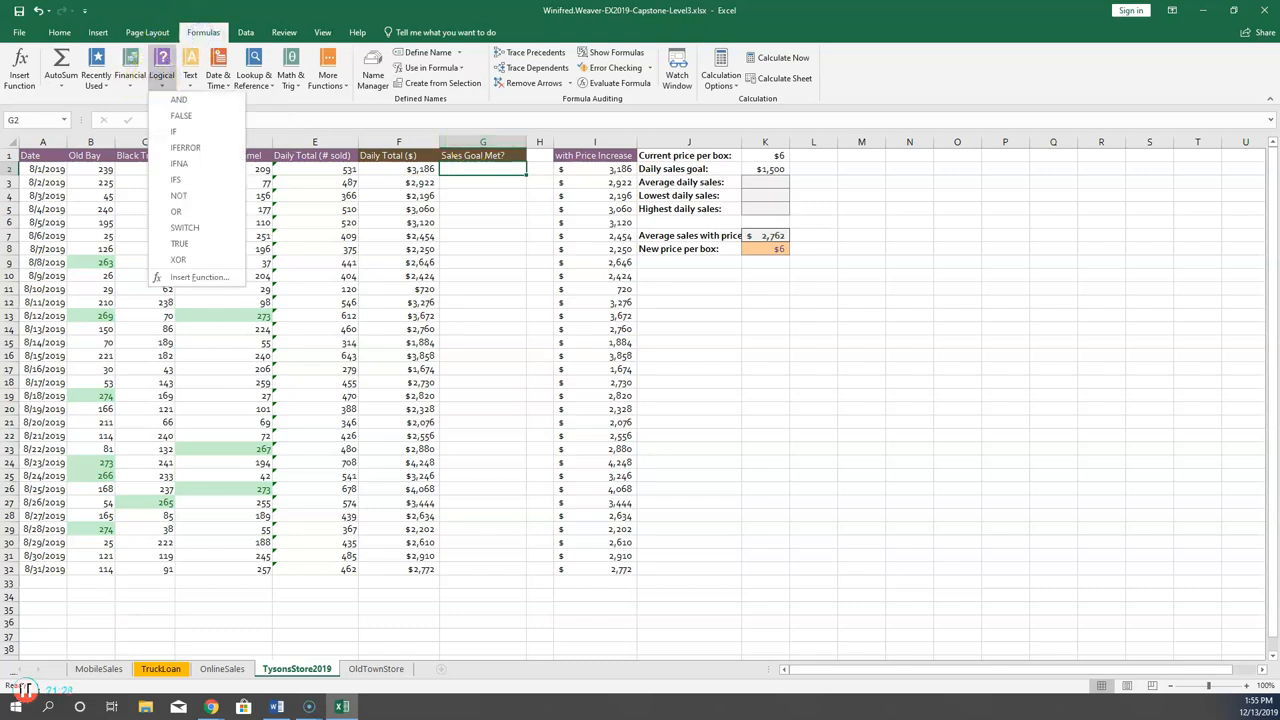
left_click(170, 131)
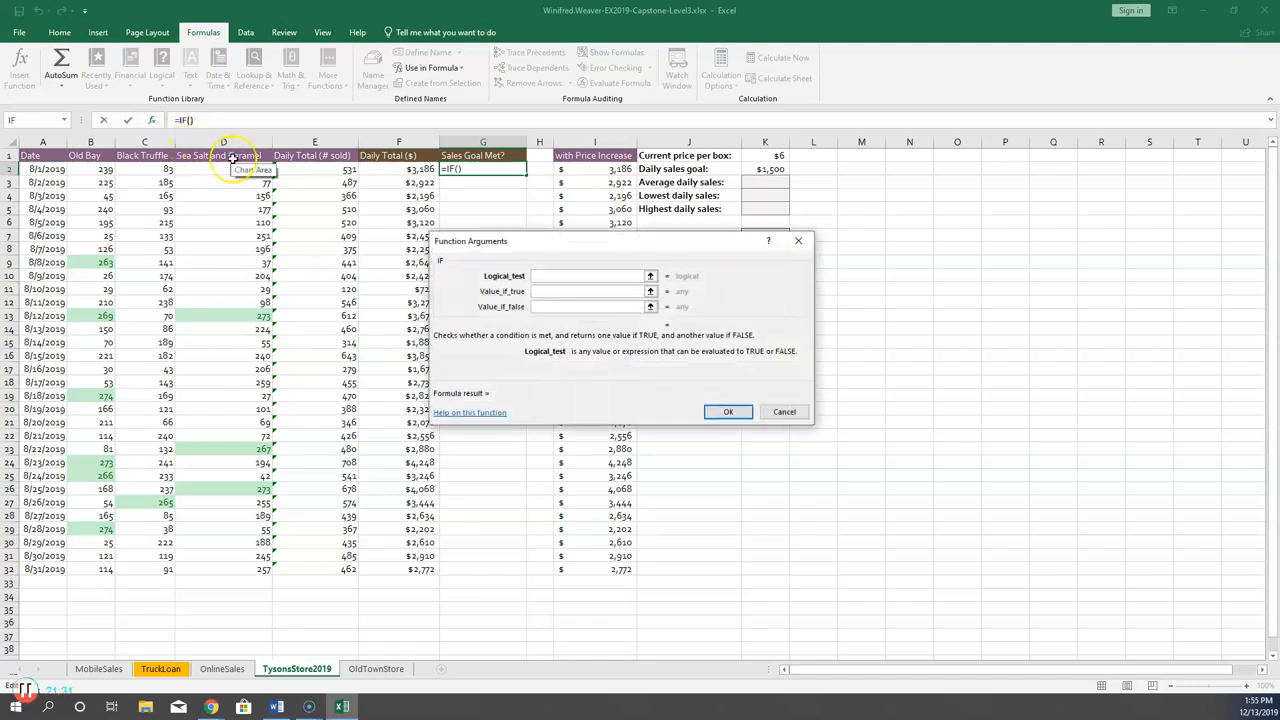
left_click(403, 170)
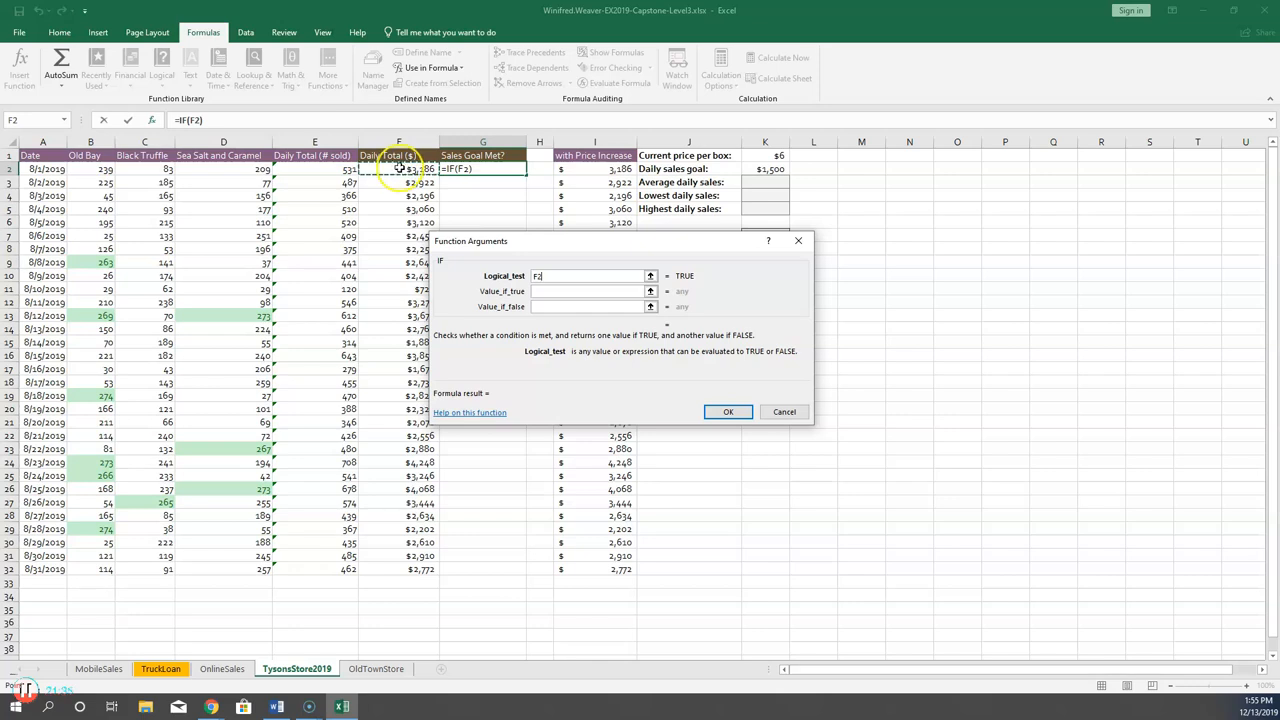
type(">")
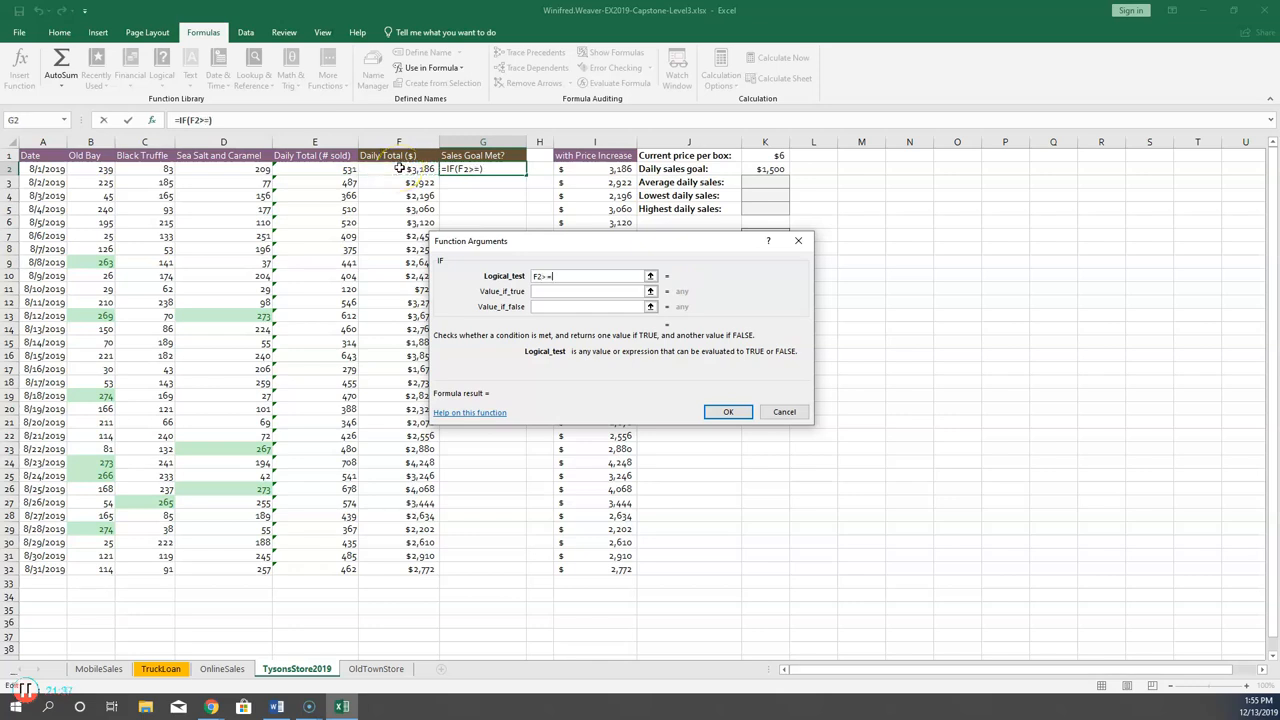
type("=")
left_click(757, 169)
key("F4")
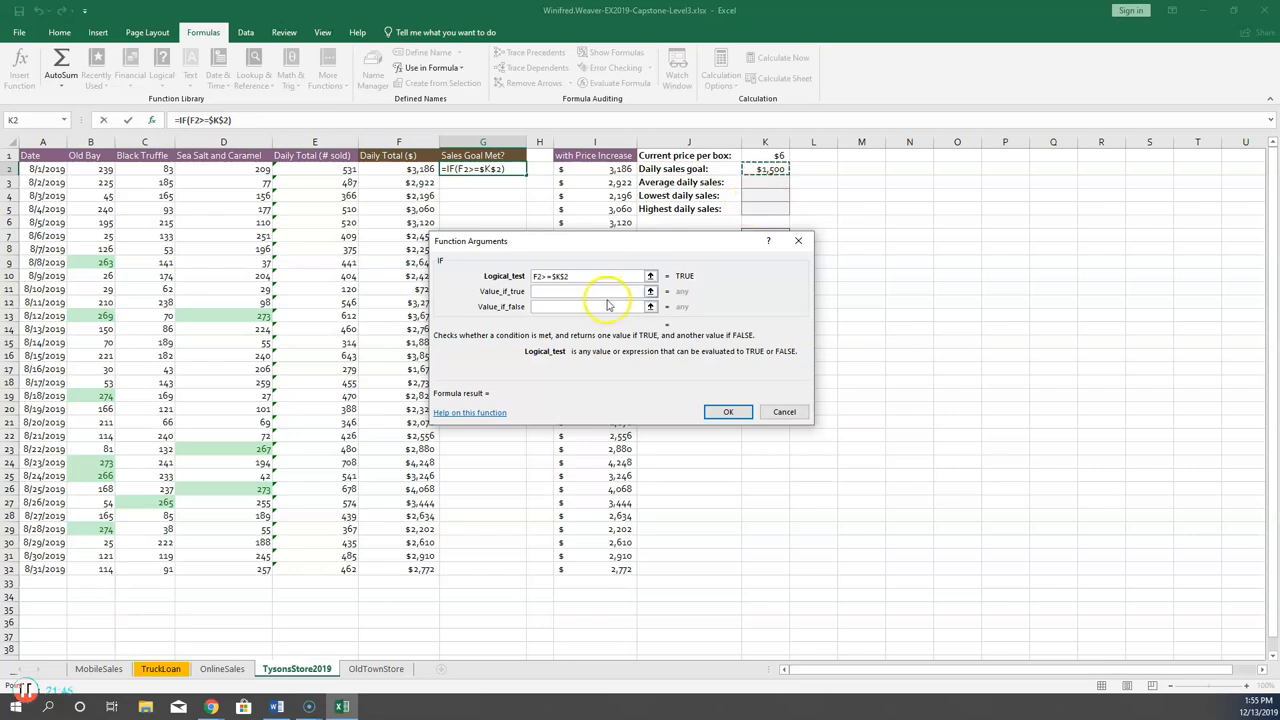
Have the G2 IF function return "yes" if true and "no" if false, and fill it down through G32.
left_click(566, 290)
type("yes")
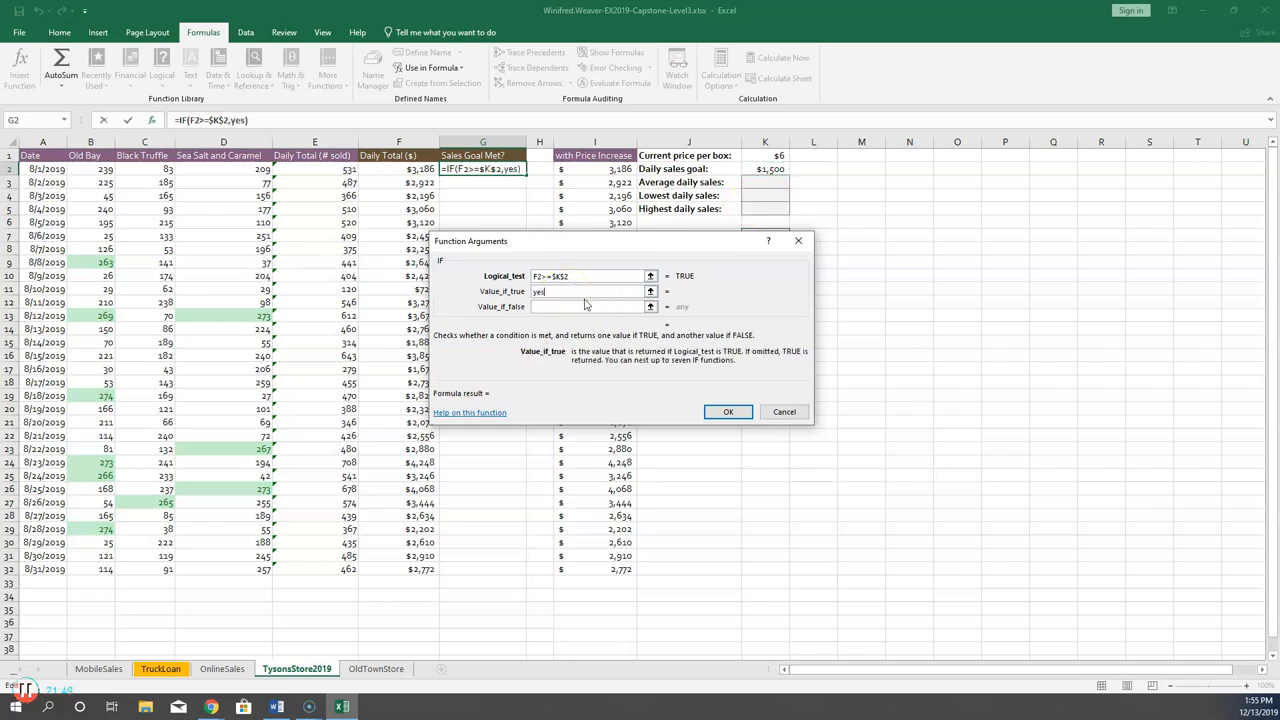
left_click(588, 306)
type("no")
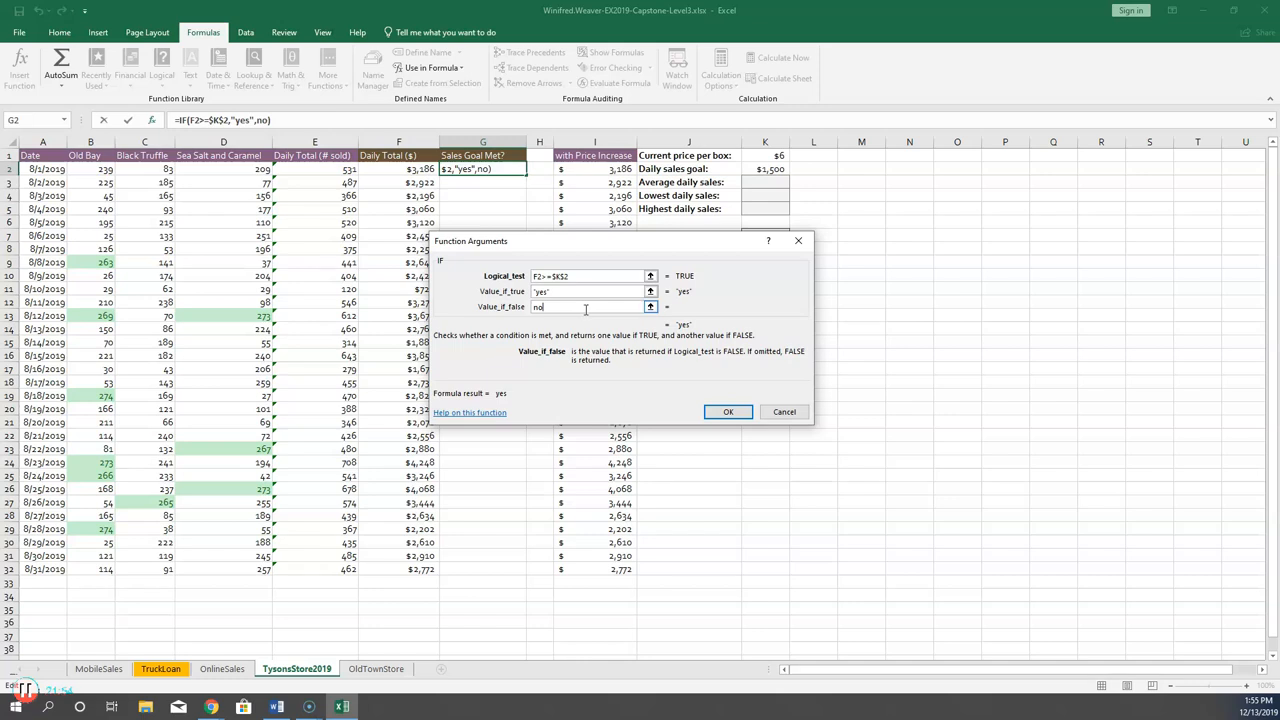
left_click(728, 411)
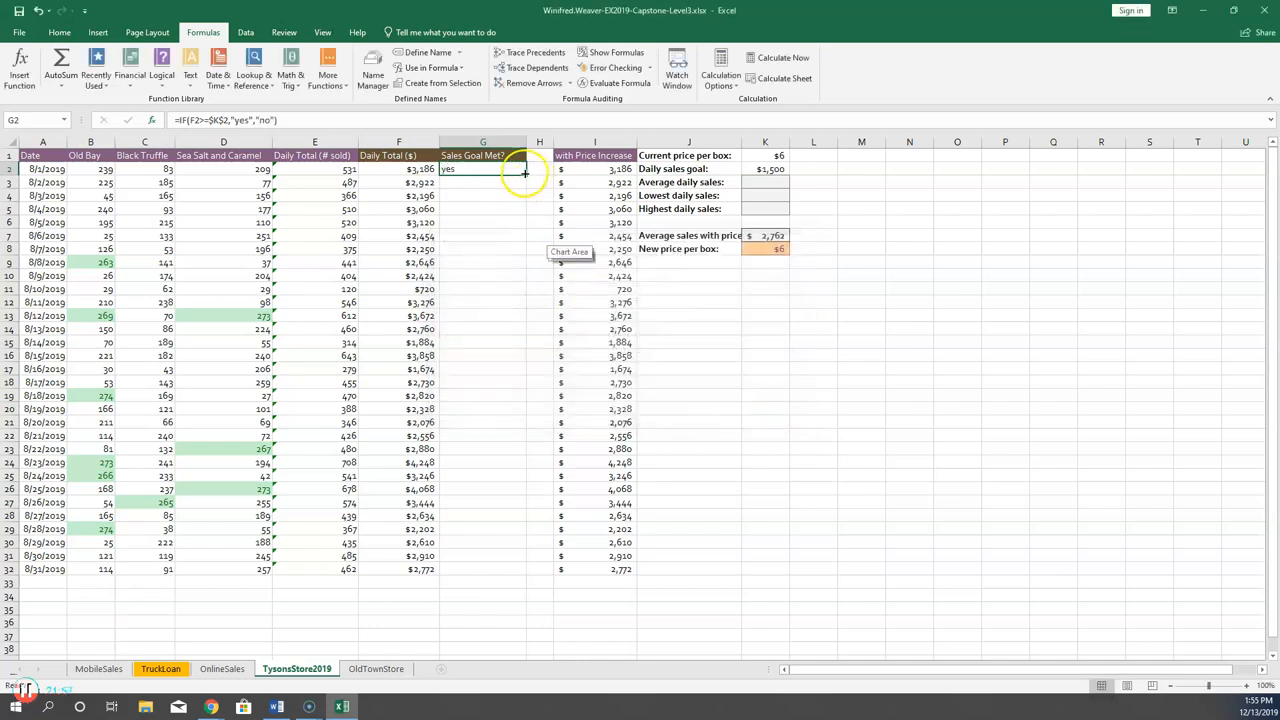
left_click_drag(529, 177, 511, 574)
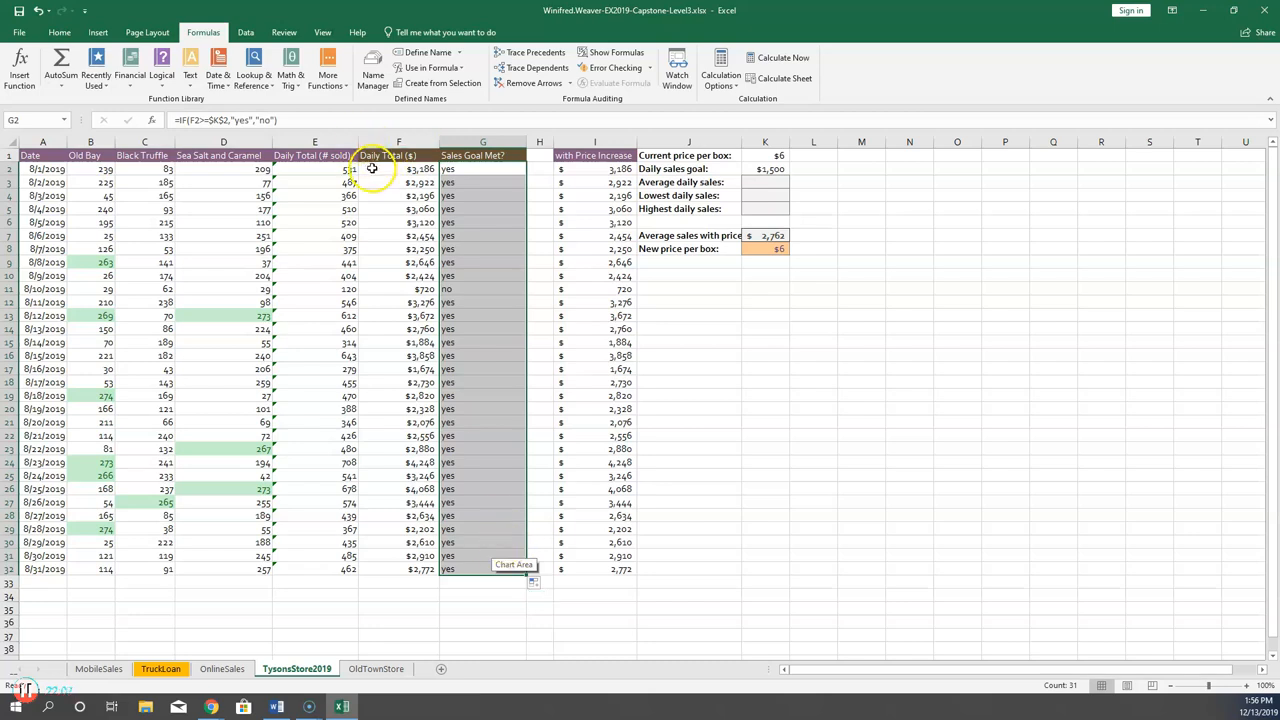
Name the Daily Total ($) range F2:F32 DailyTotals.
left_click(372, 169)
left_click_drag(372, 169, 370, 569)
left_click(27, 121)
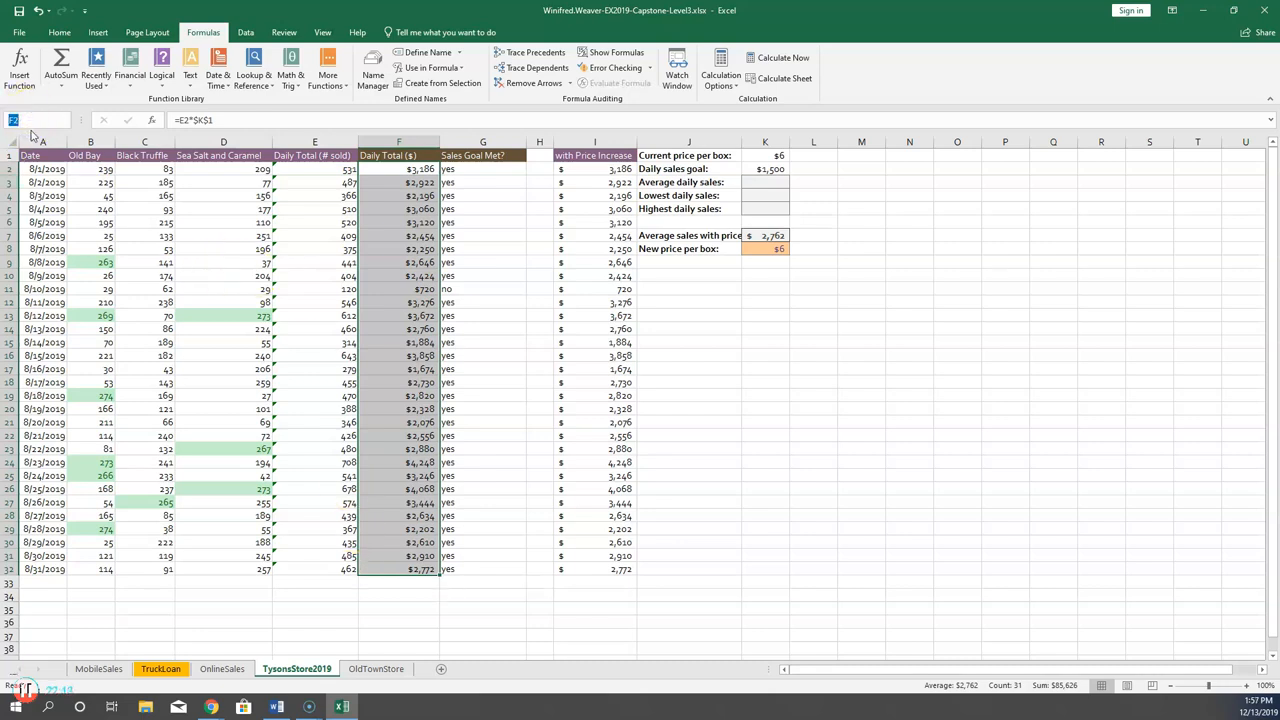
type("DailyTotals")
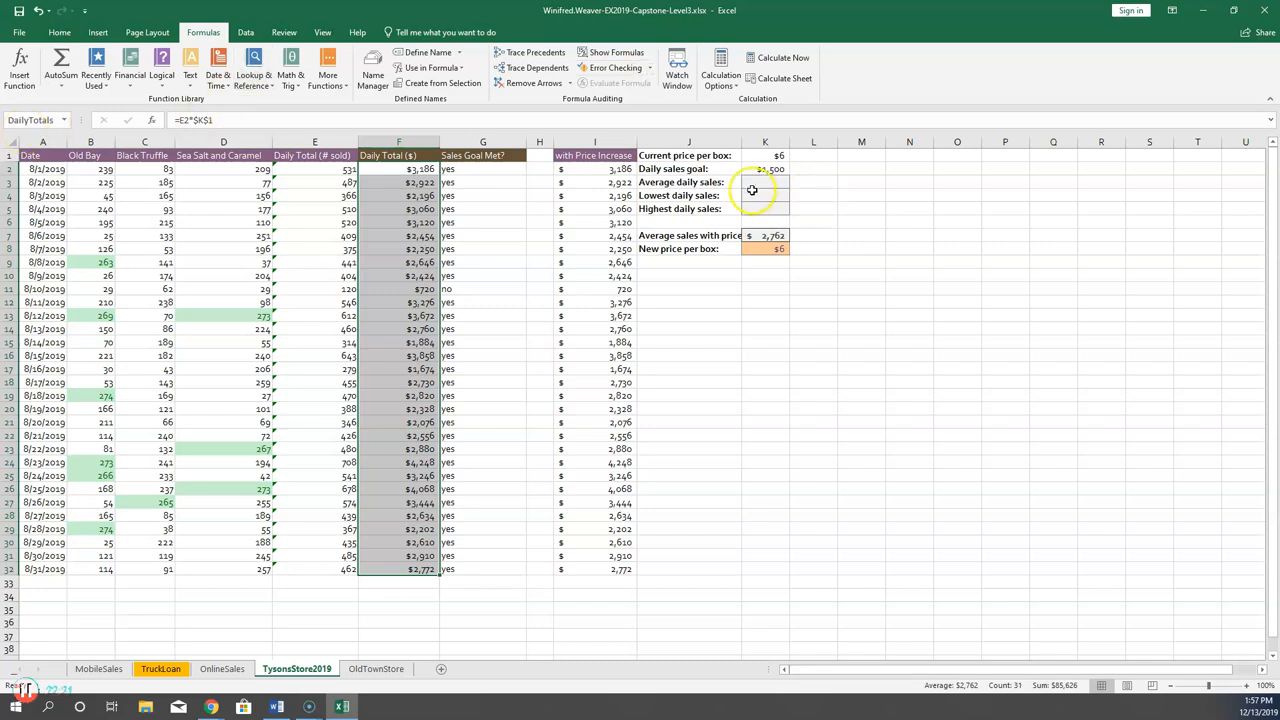
Calculate the average daily sales in K3 from the named range, =AVERAGE(DailyTotals).
left_click(770, 181)
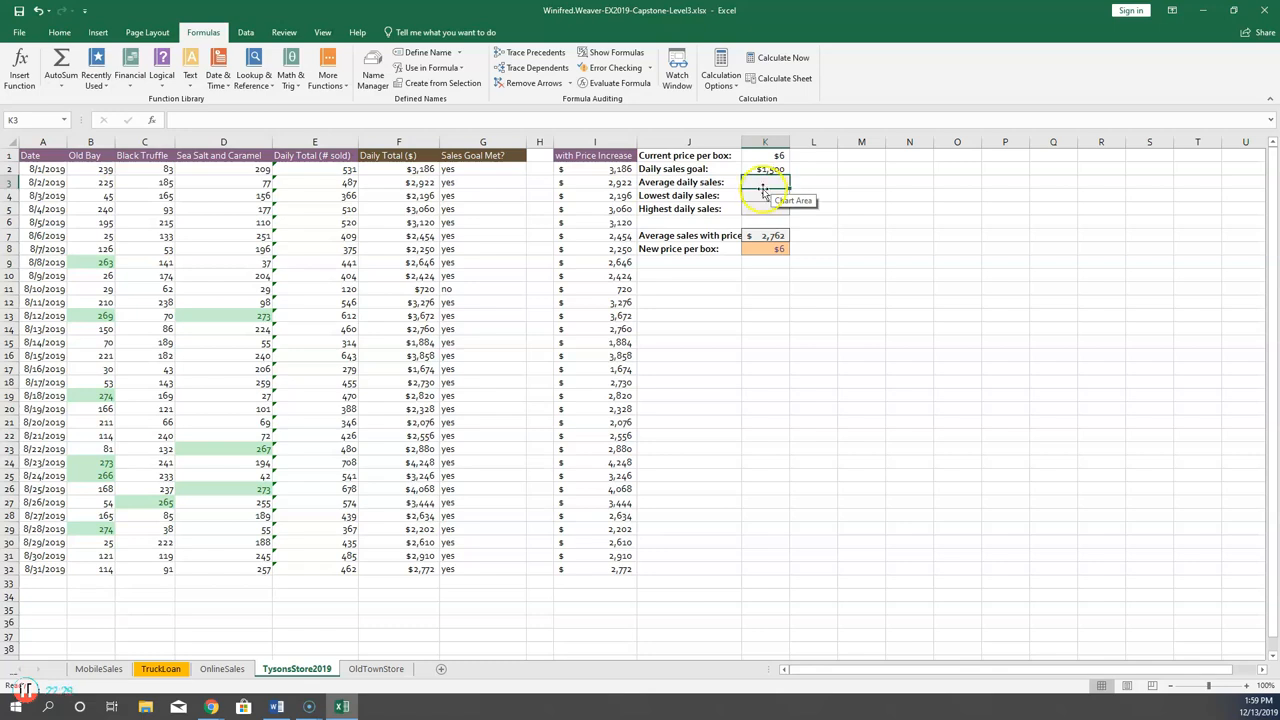
left_click(68, 90)
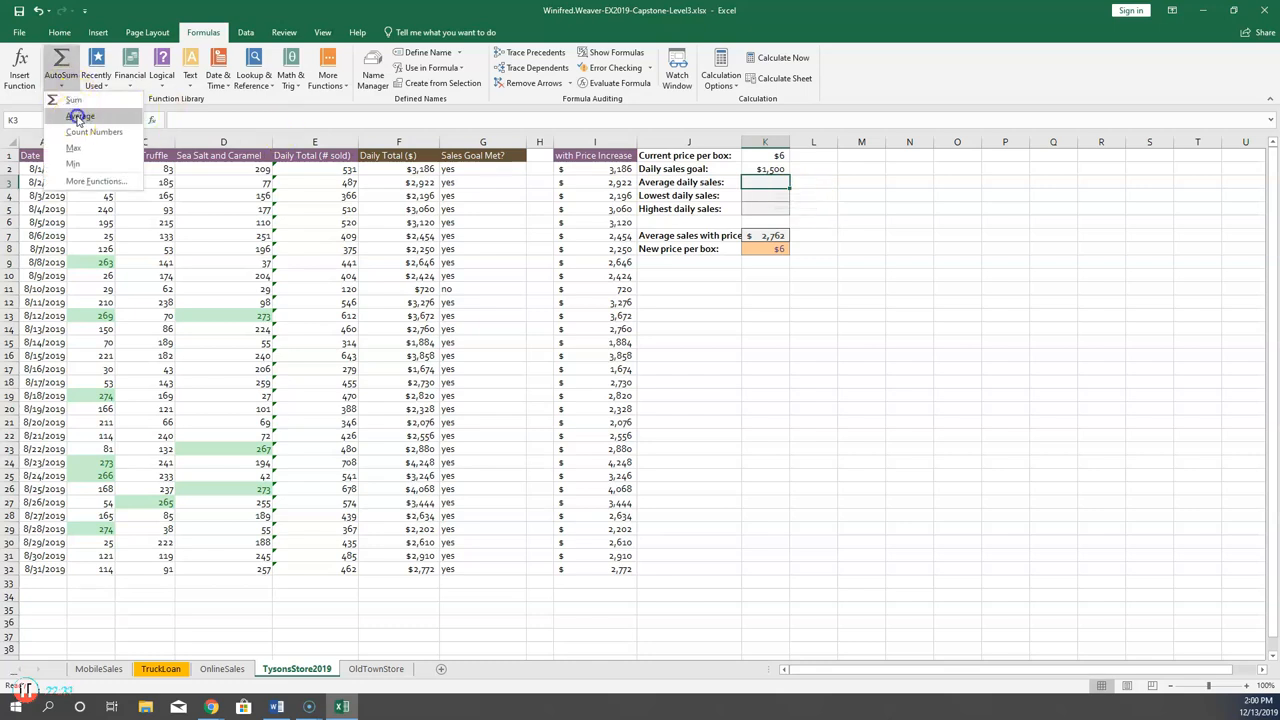
left_click(80, 116)
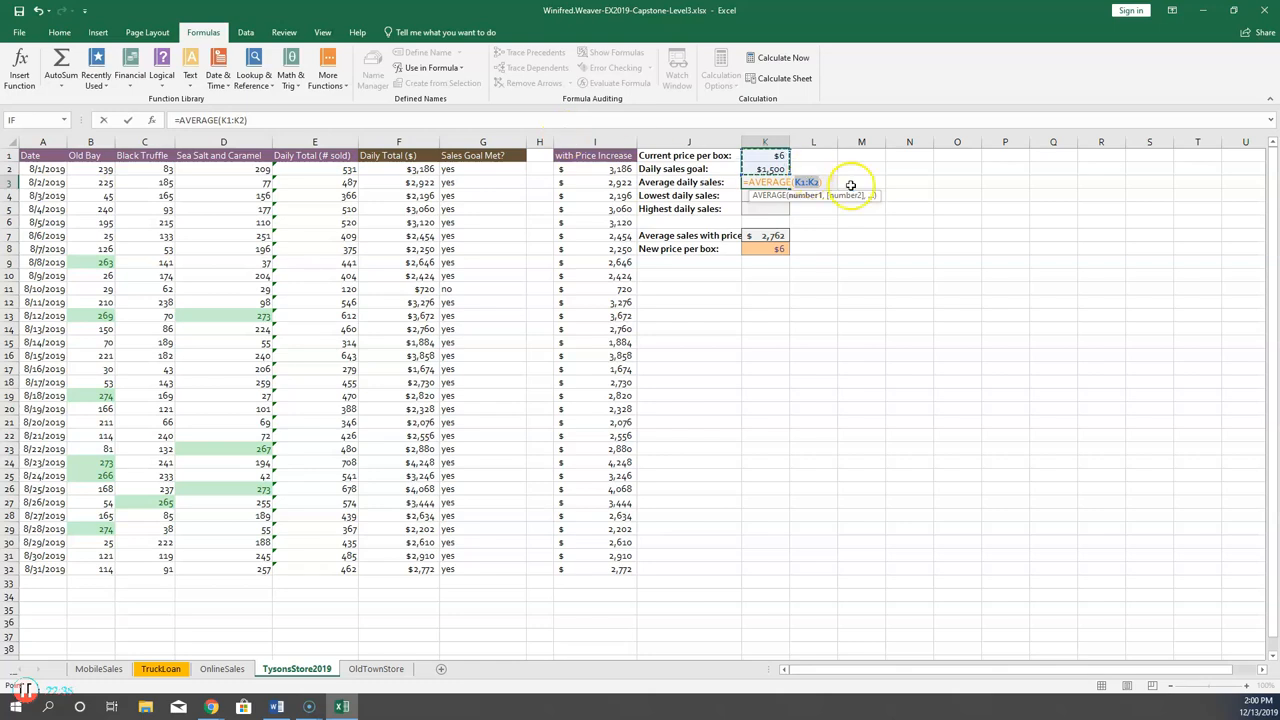
type("Da")
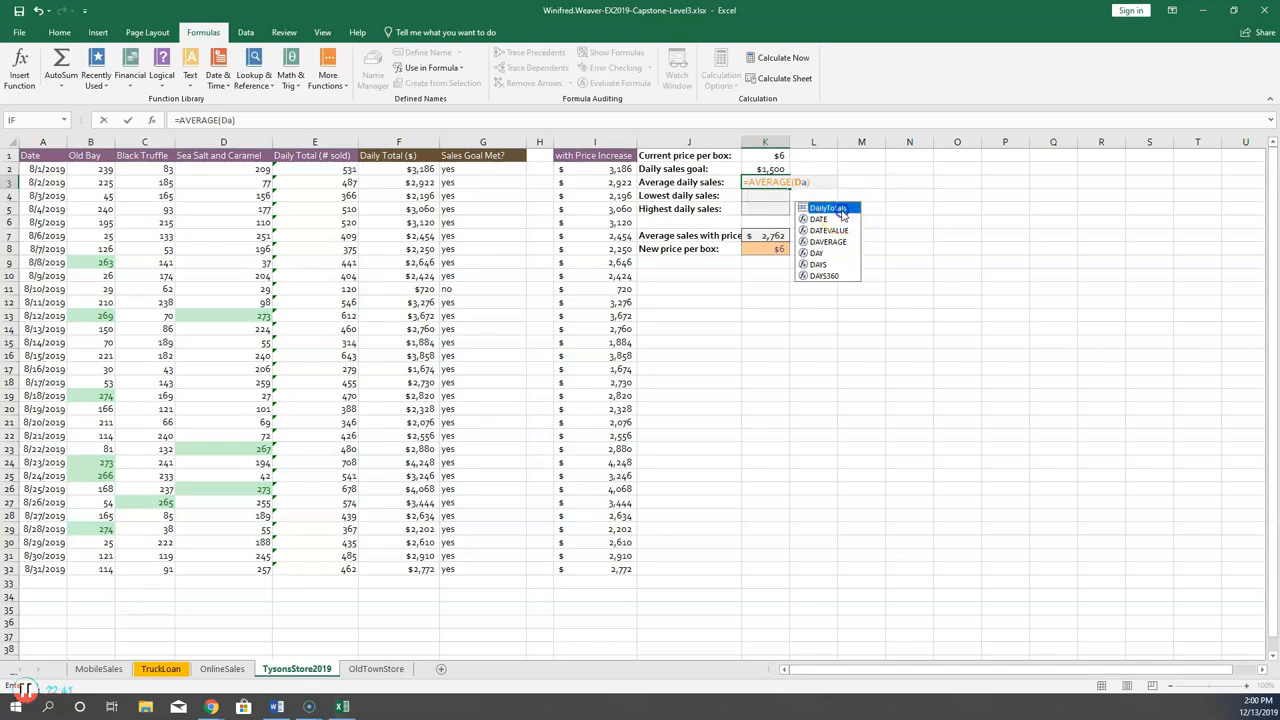
double_click(843, 214)
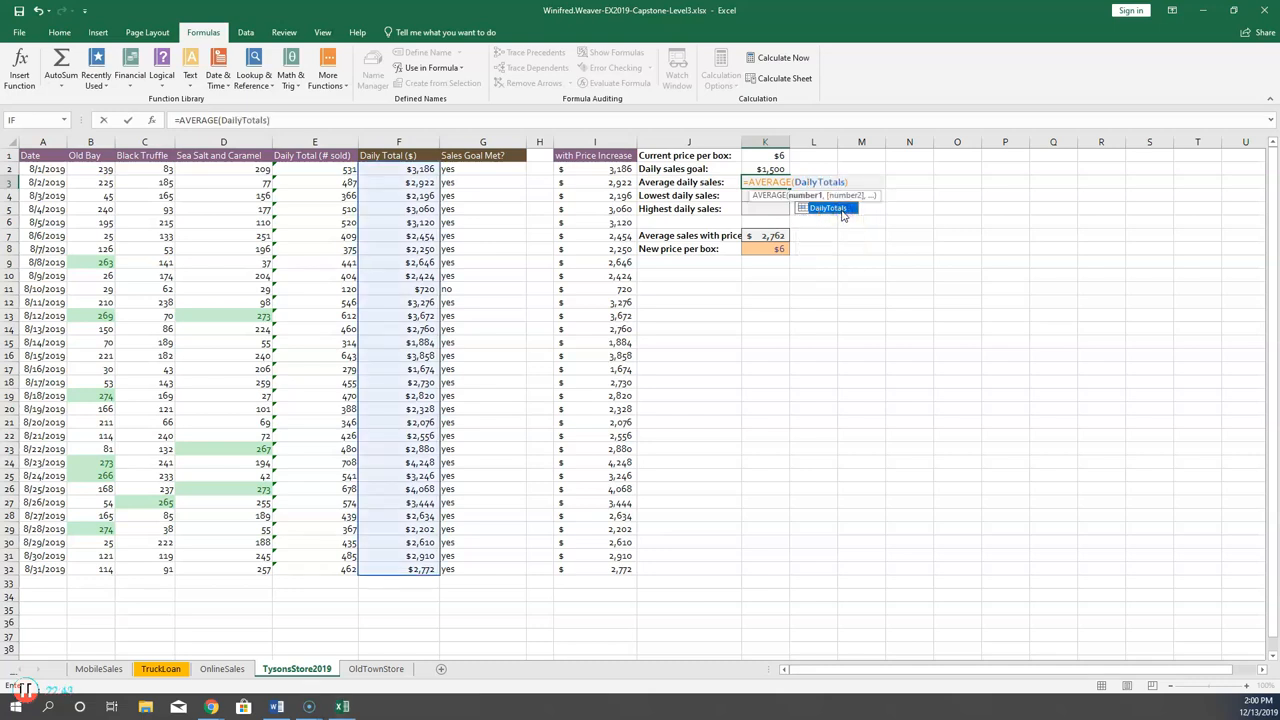
key("Return")
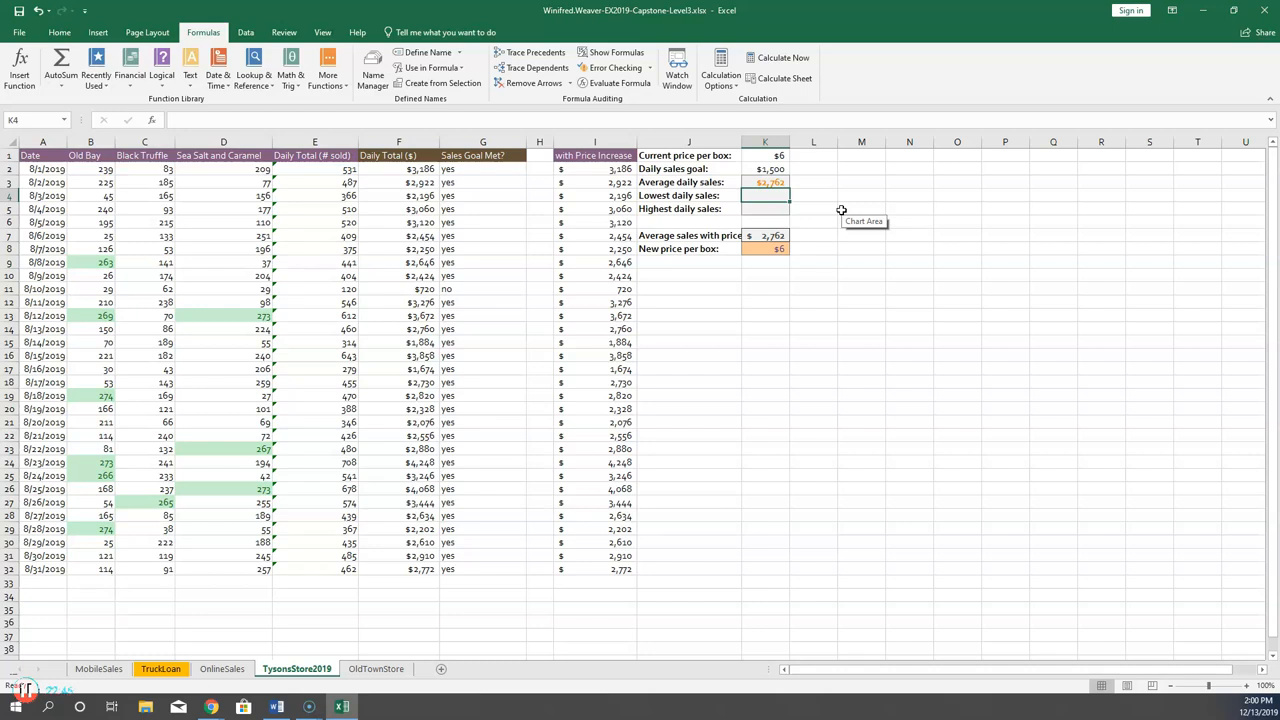
Calculate the lowest daily sales in K4 from the named range, =MIN(DailyTotals).
left_click(757, 197)
left_click(64, 89)
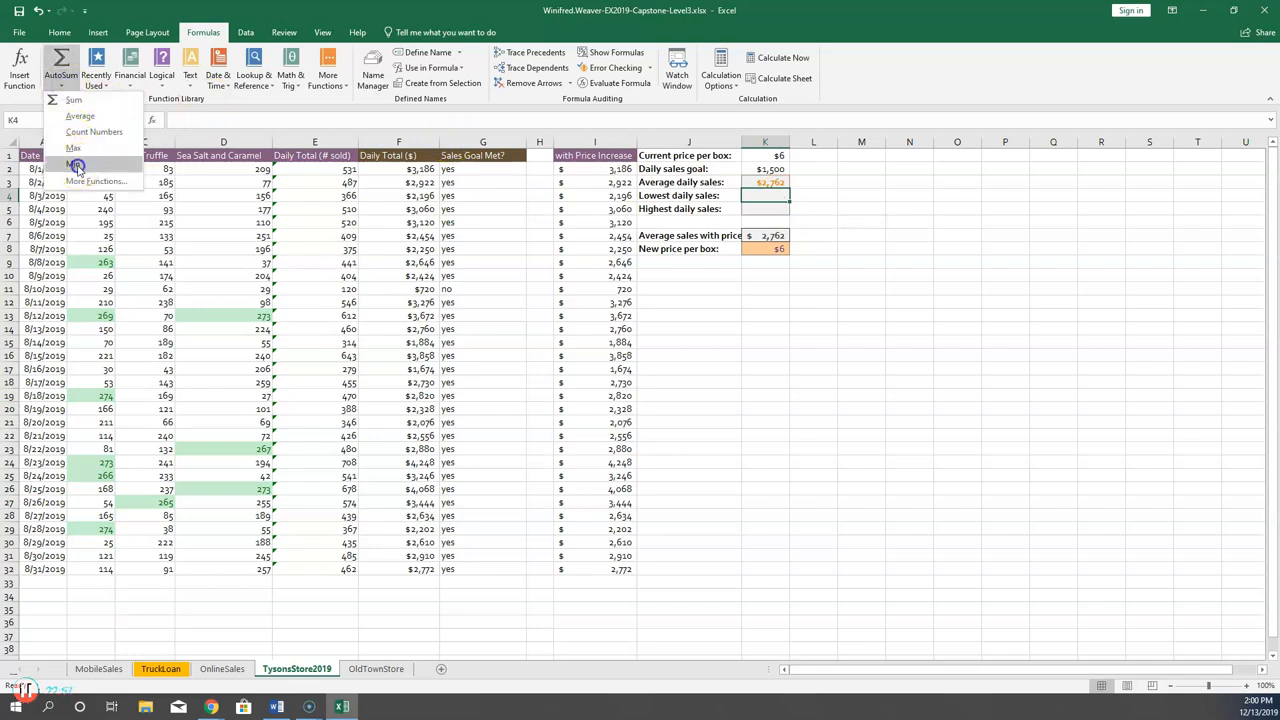
left_click(76, 166)
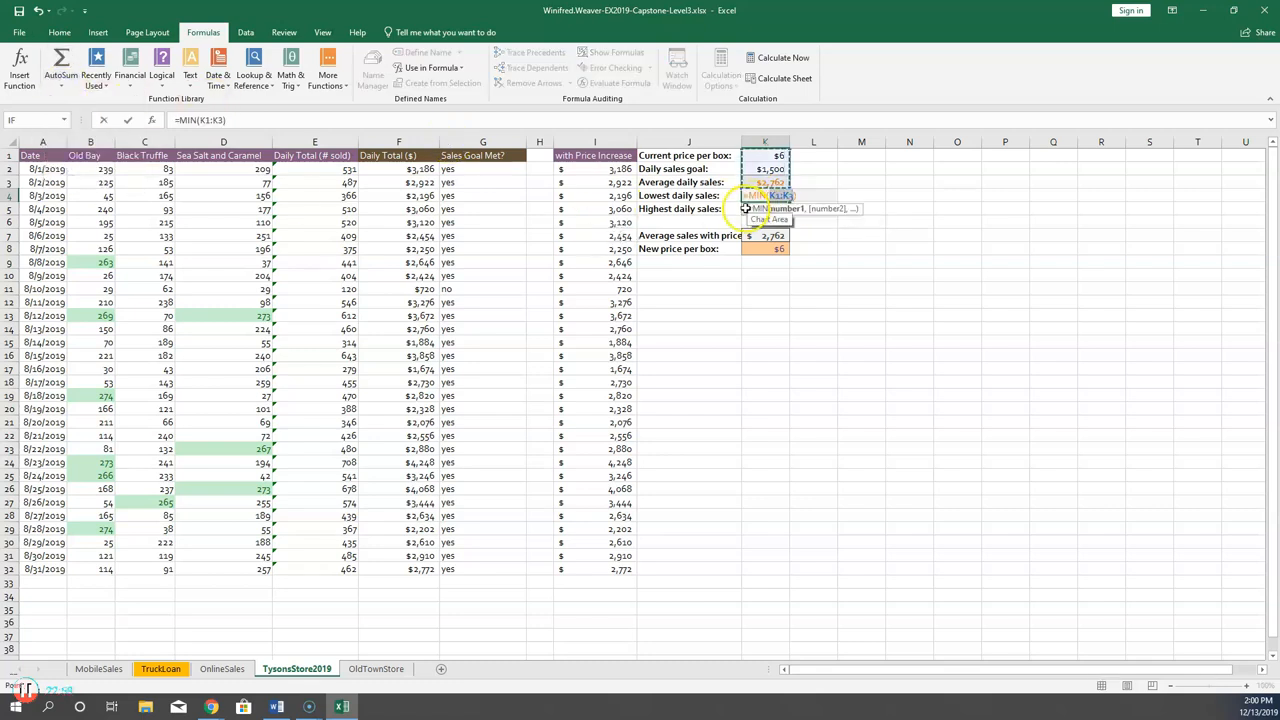
type("Da")
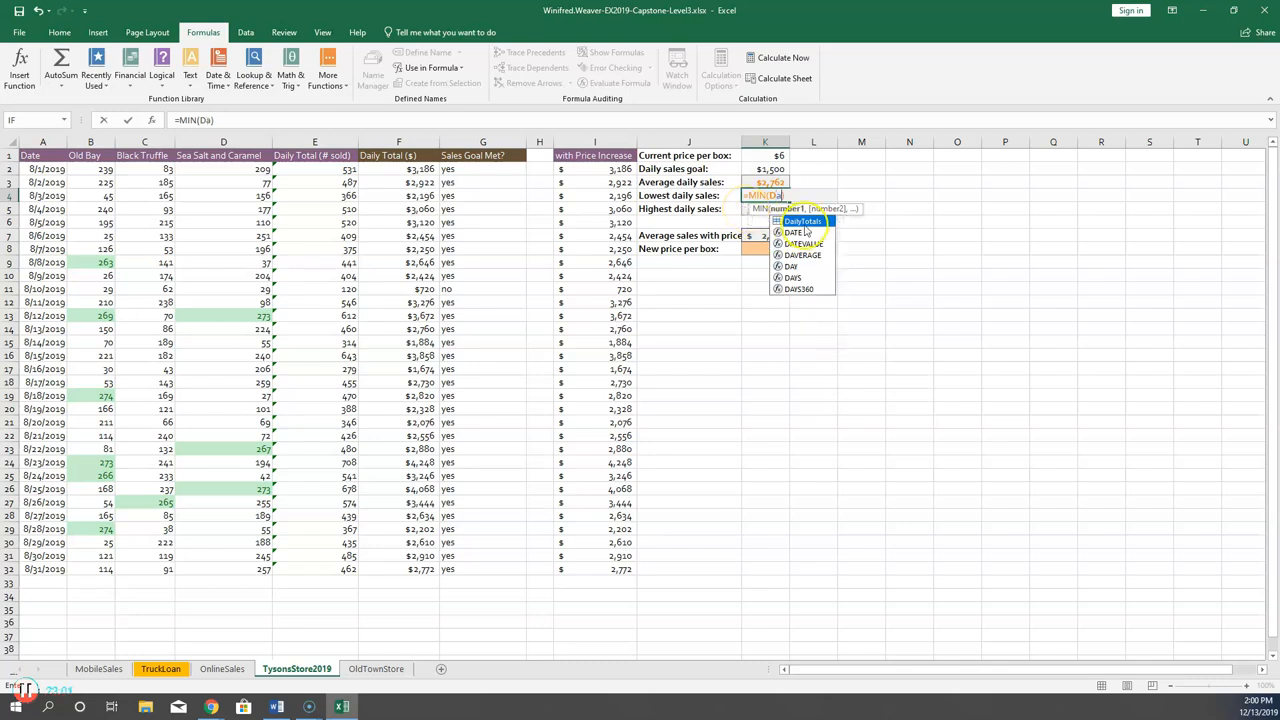
double_click(803, 222)
key("Return")
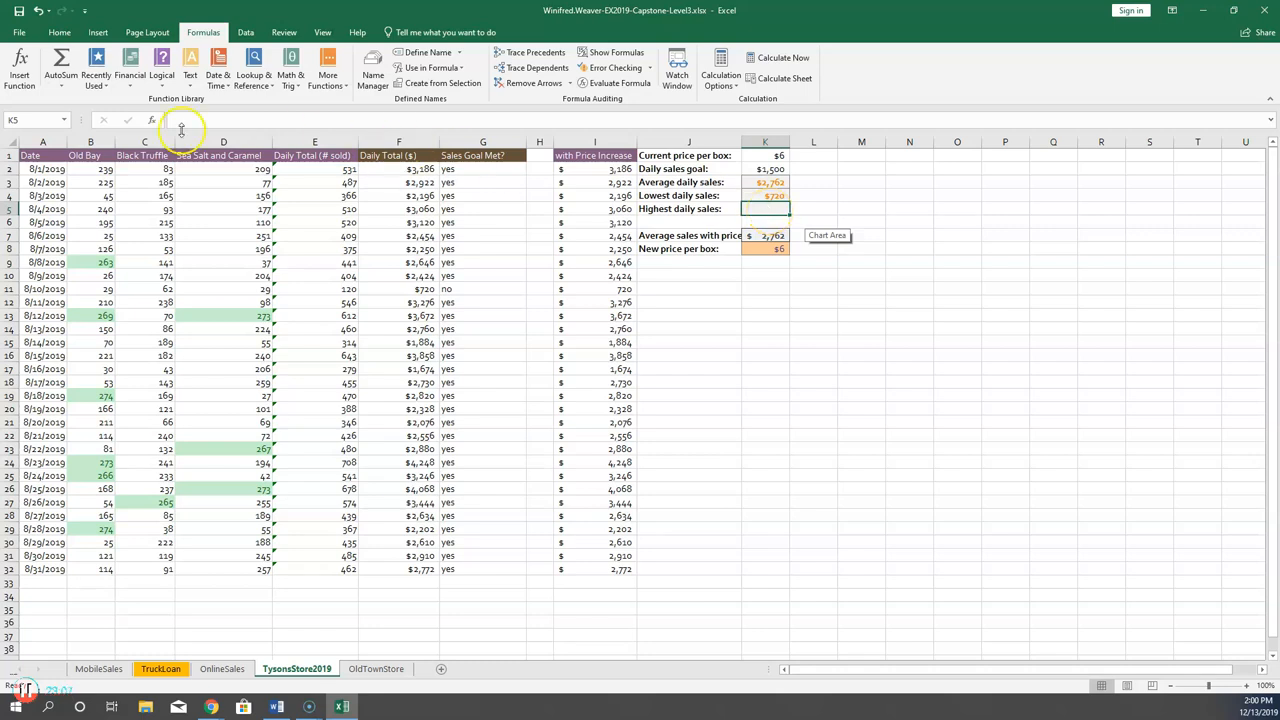
Calculate the highest daily sales in K5 from the named range, =MAX(DailyTotals).
left_click(61, 86)
left_click(93, 152)
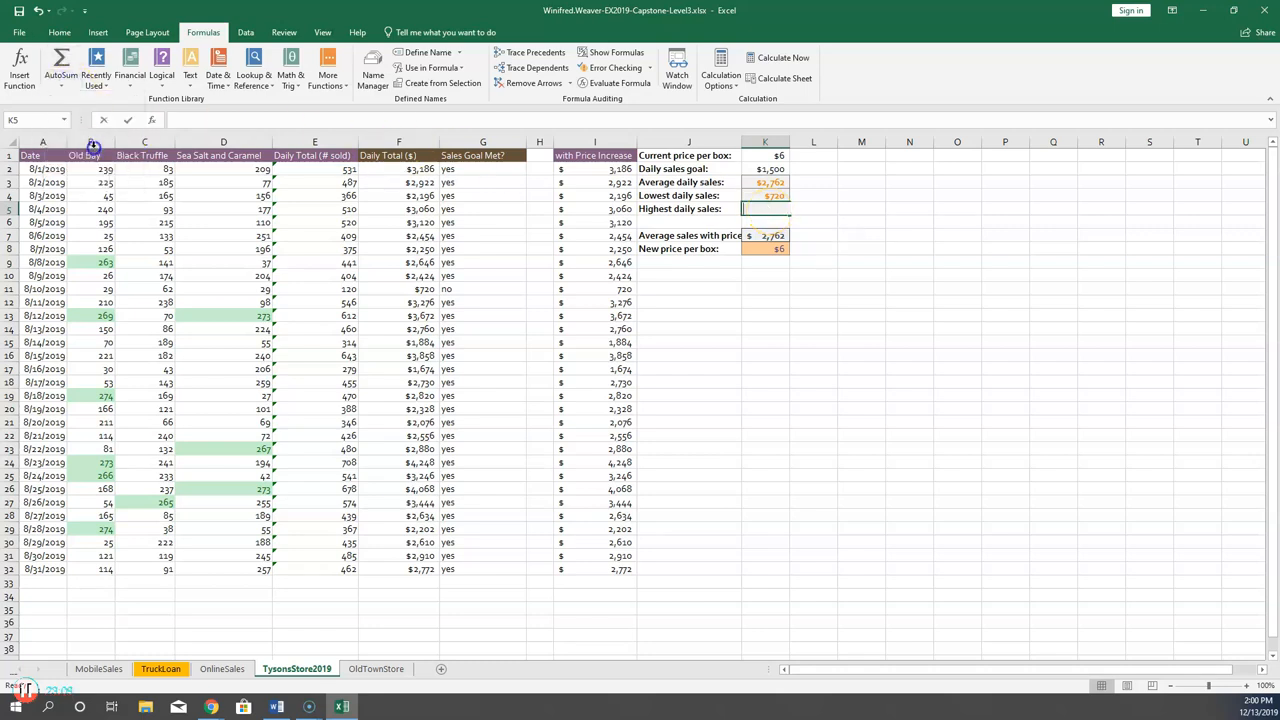
type("Da")
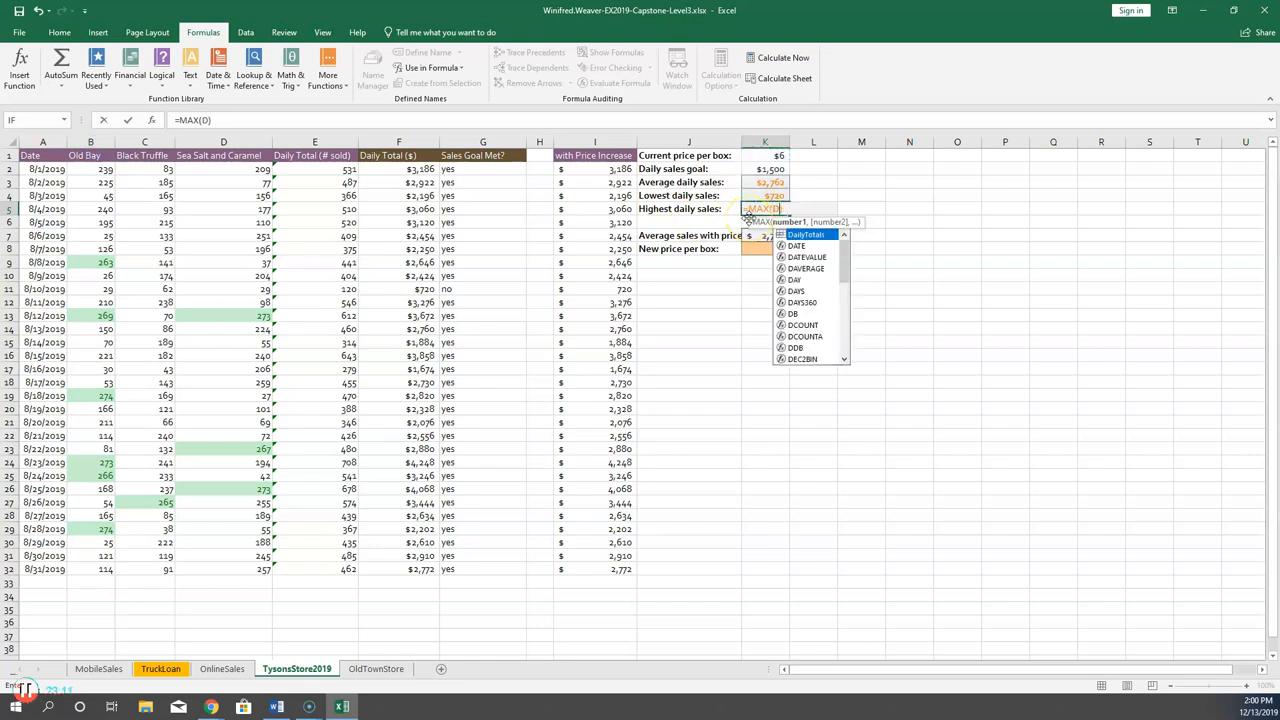
double_click(795, 236)
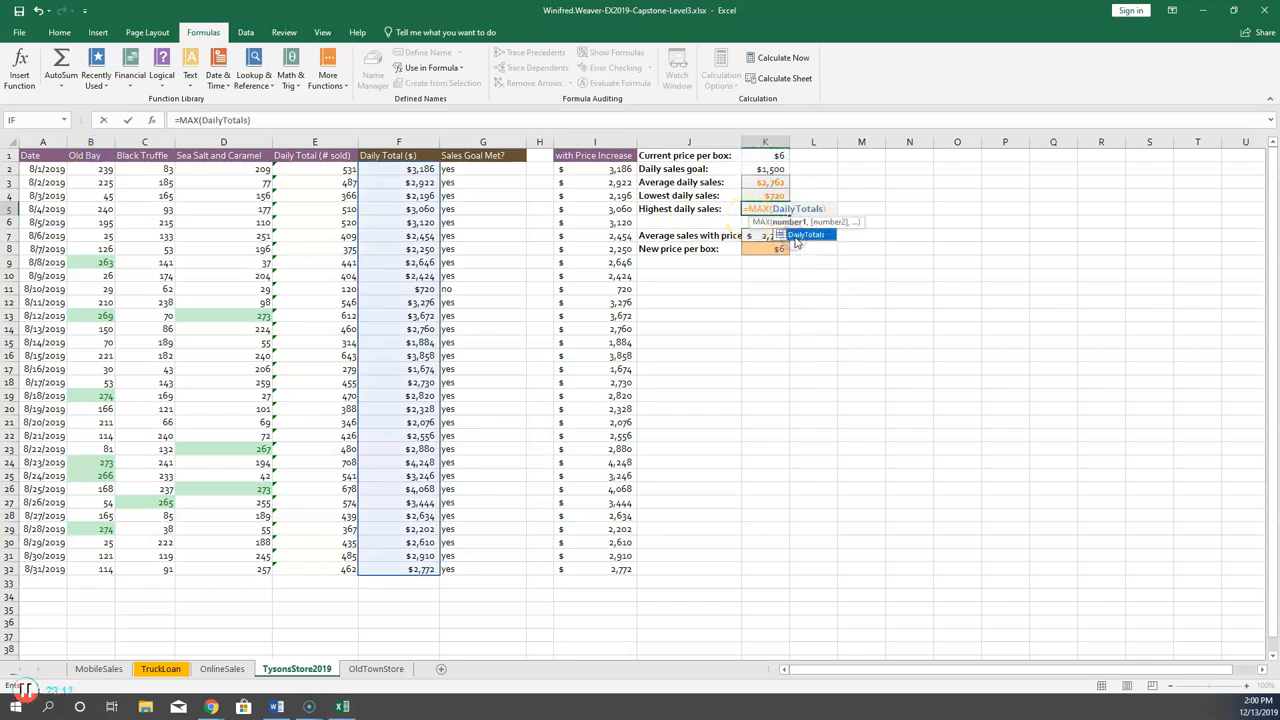
key("Return")
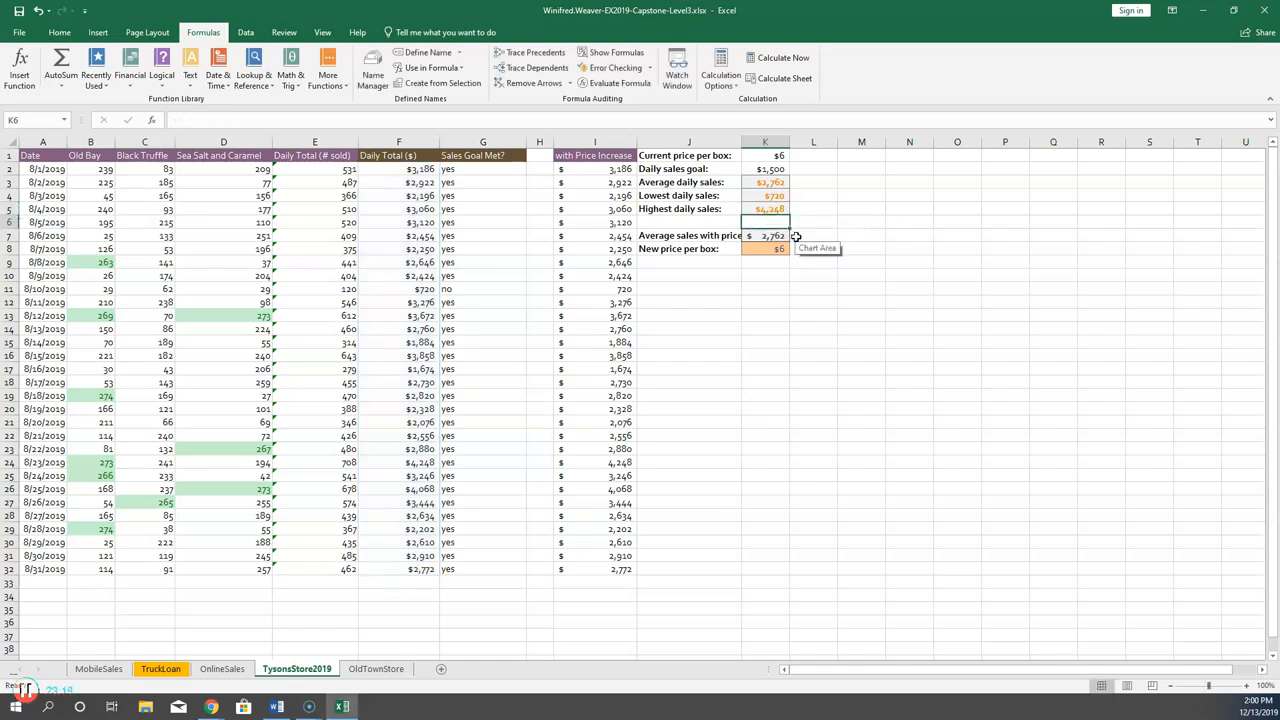
Wrap the text of the "Average sales with price increase" label in J7.
left_click(767, 236)
left_click(722, 237)
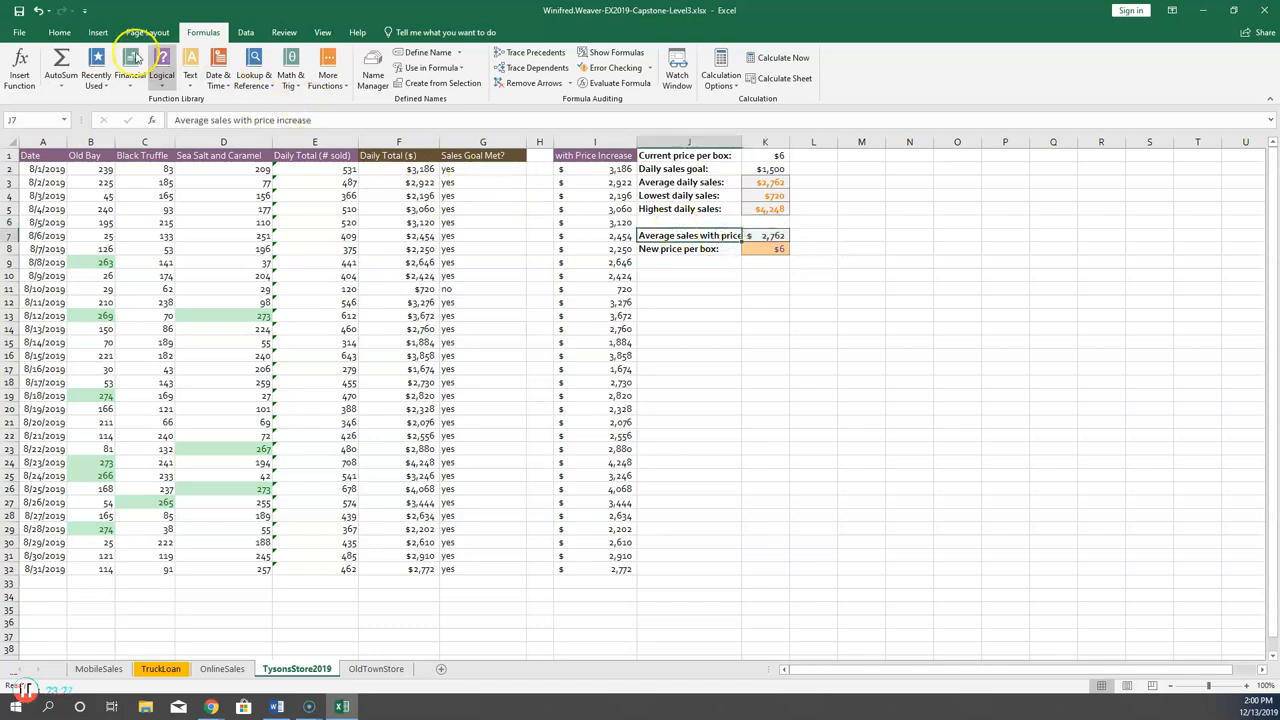
left_click(59, 32)
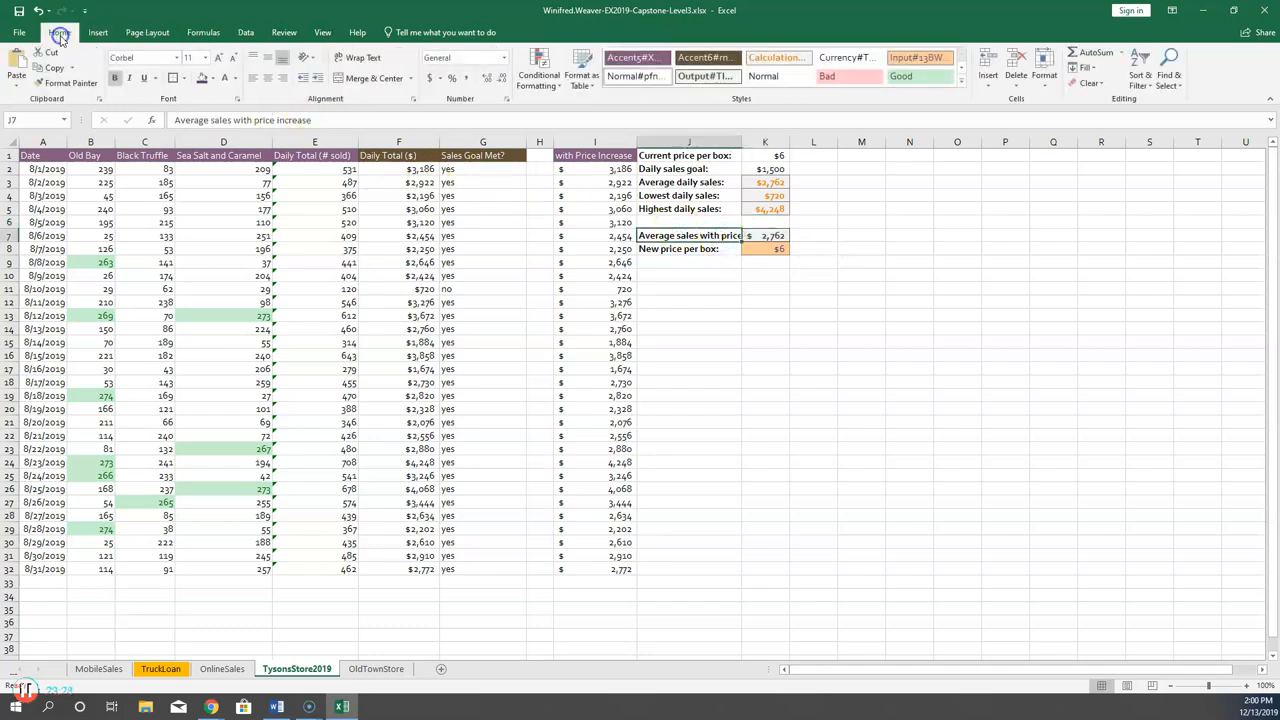
left_click(363, 58)
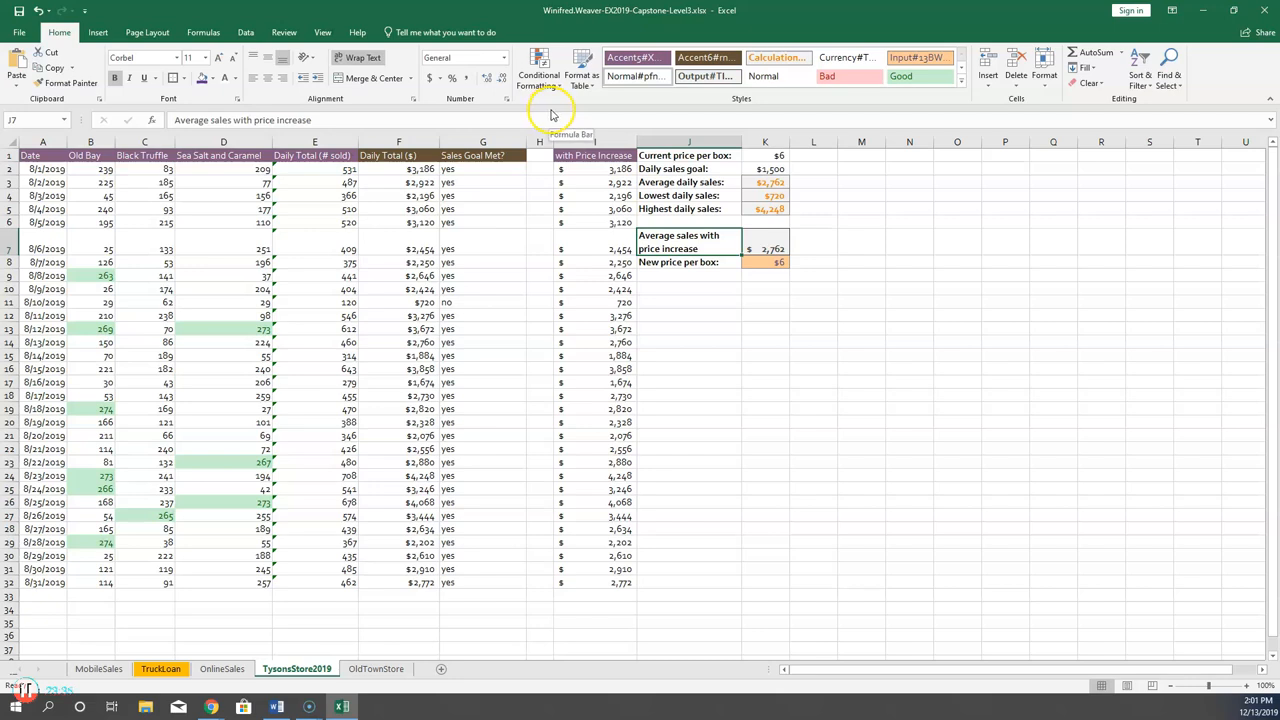
Start a Goal Seek analysis with K7, the average sales with price increase, as the set cell.
left_click(777, 270)
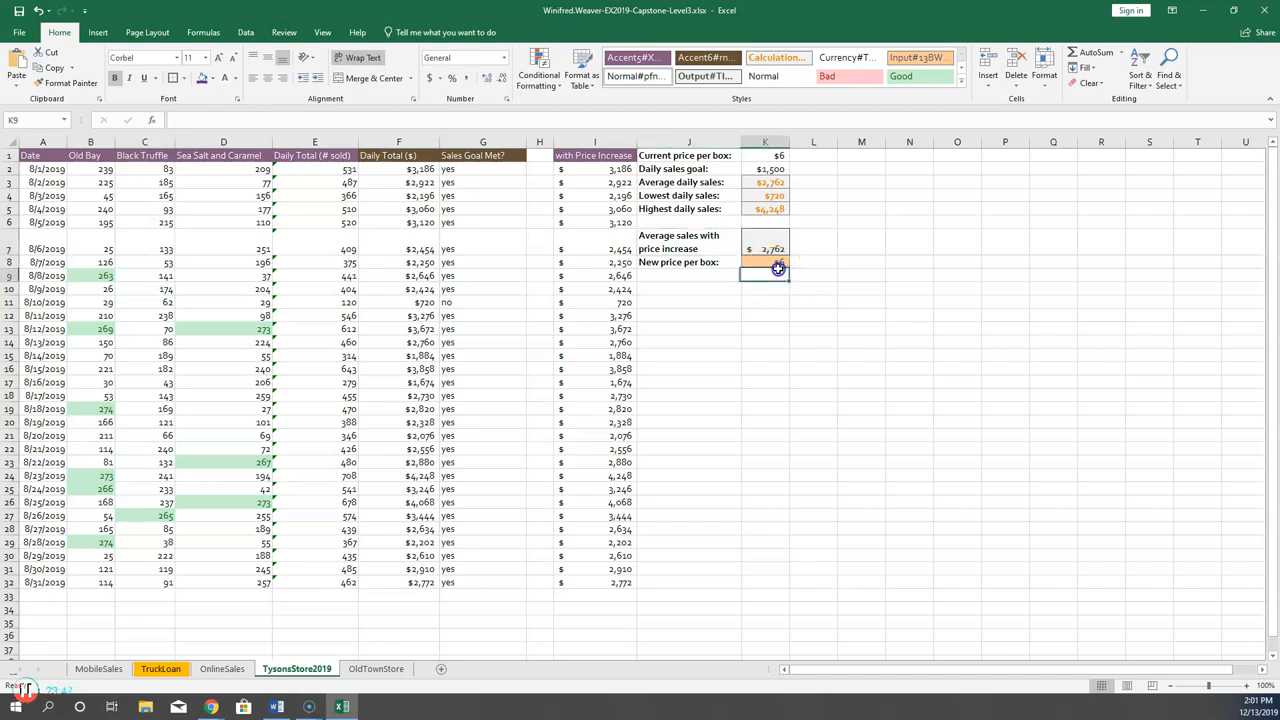
left_click(777, 263)
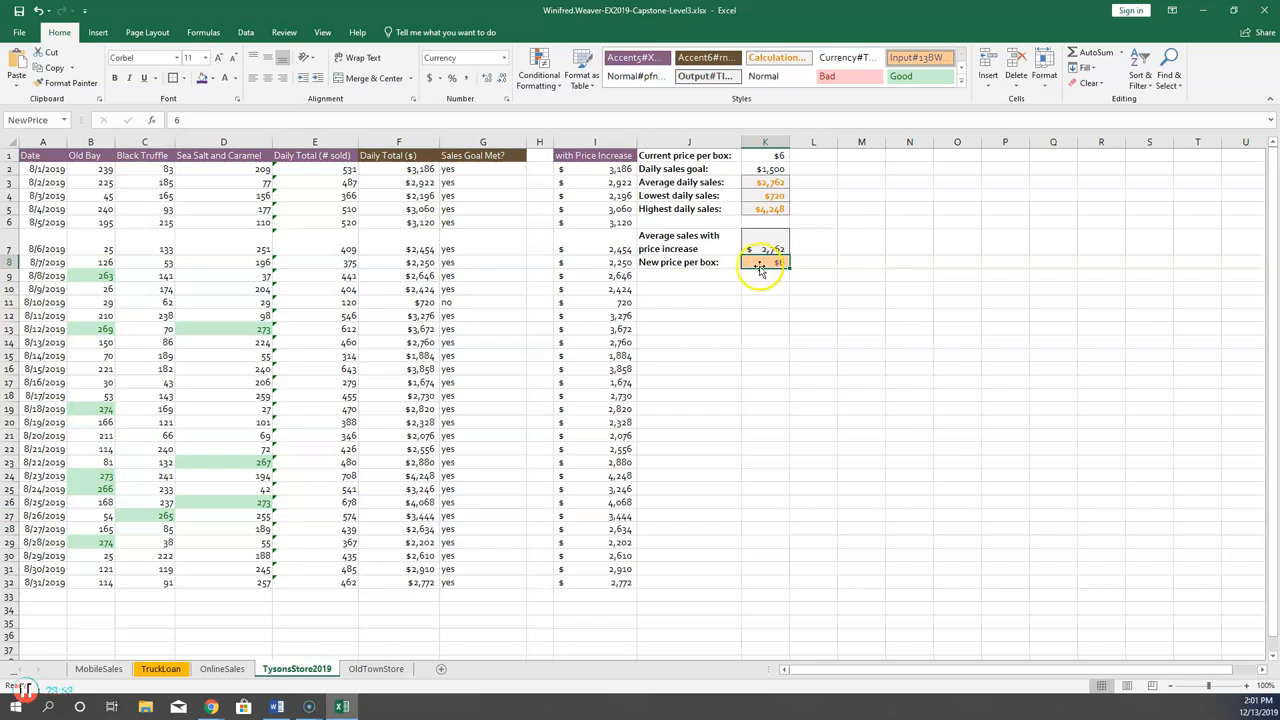
left_click(248, 32)
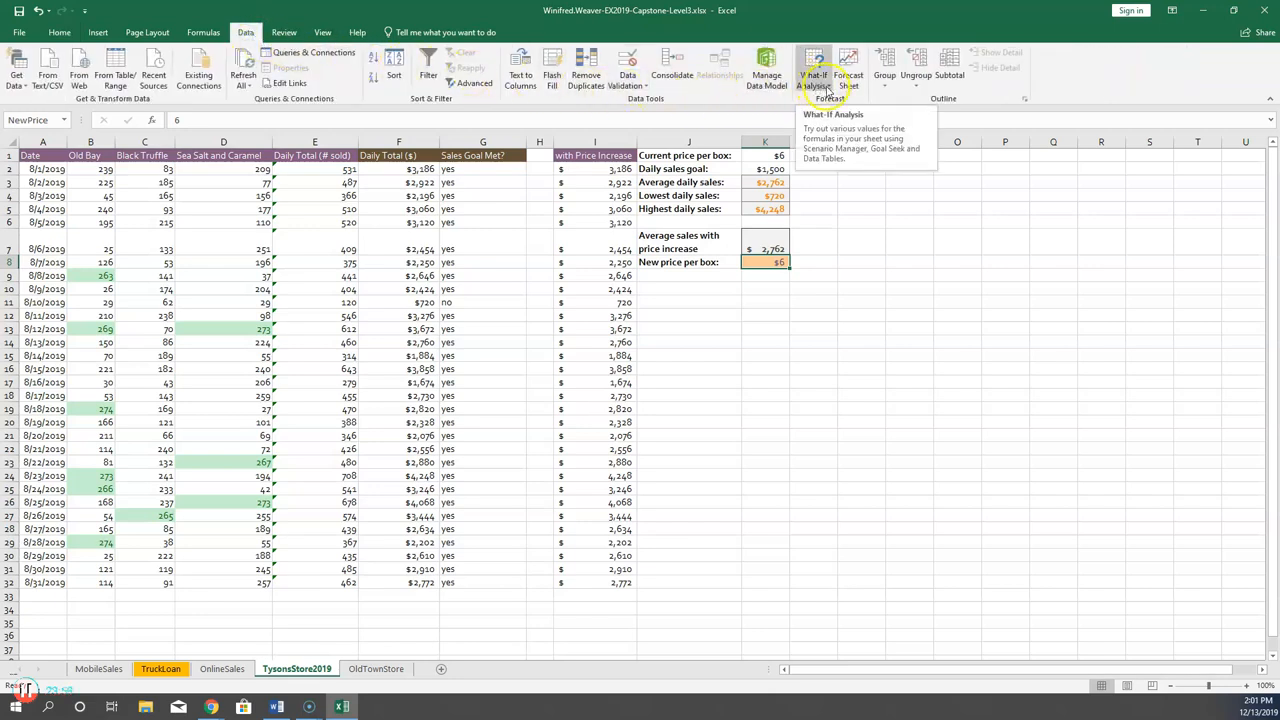
left_click(824, 87)
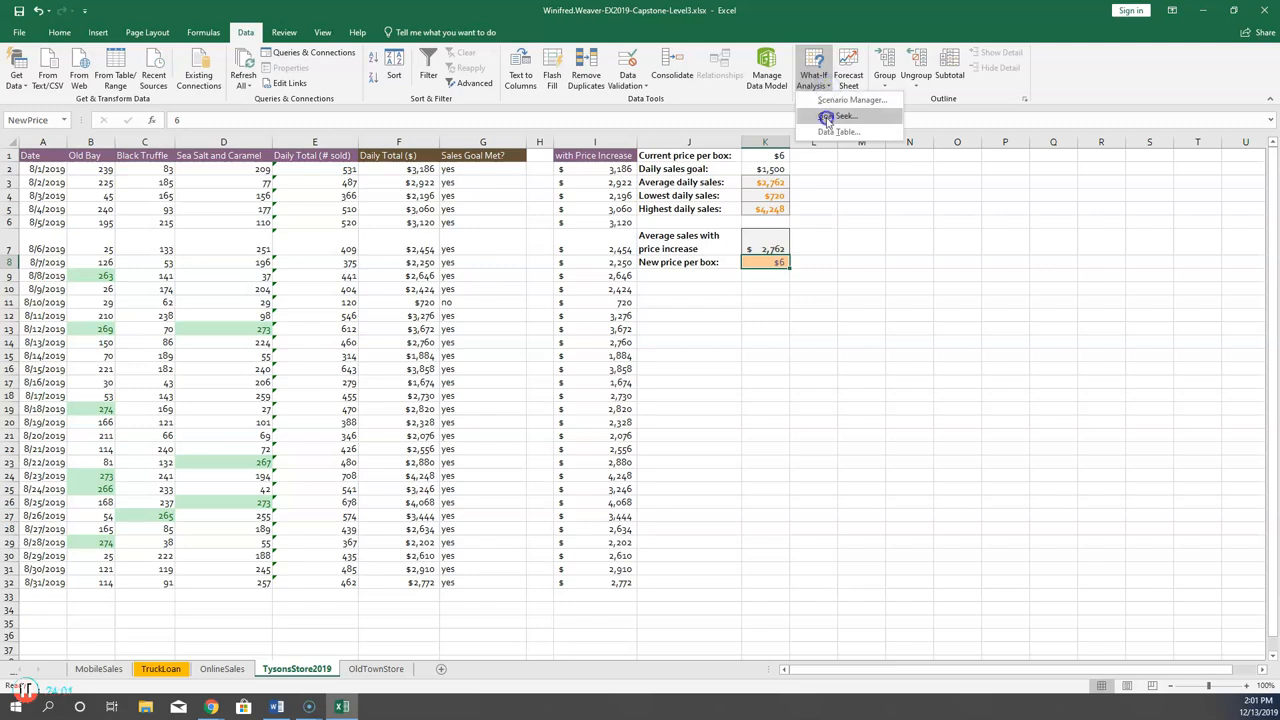
left_click(826, 118)
left_click(655, 312)
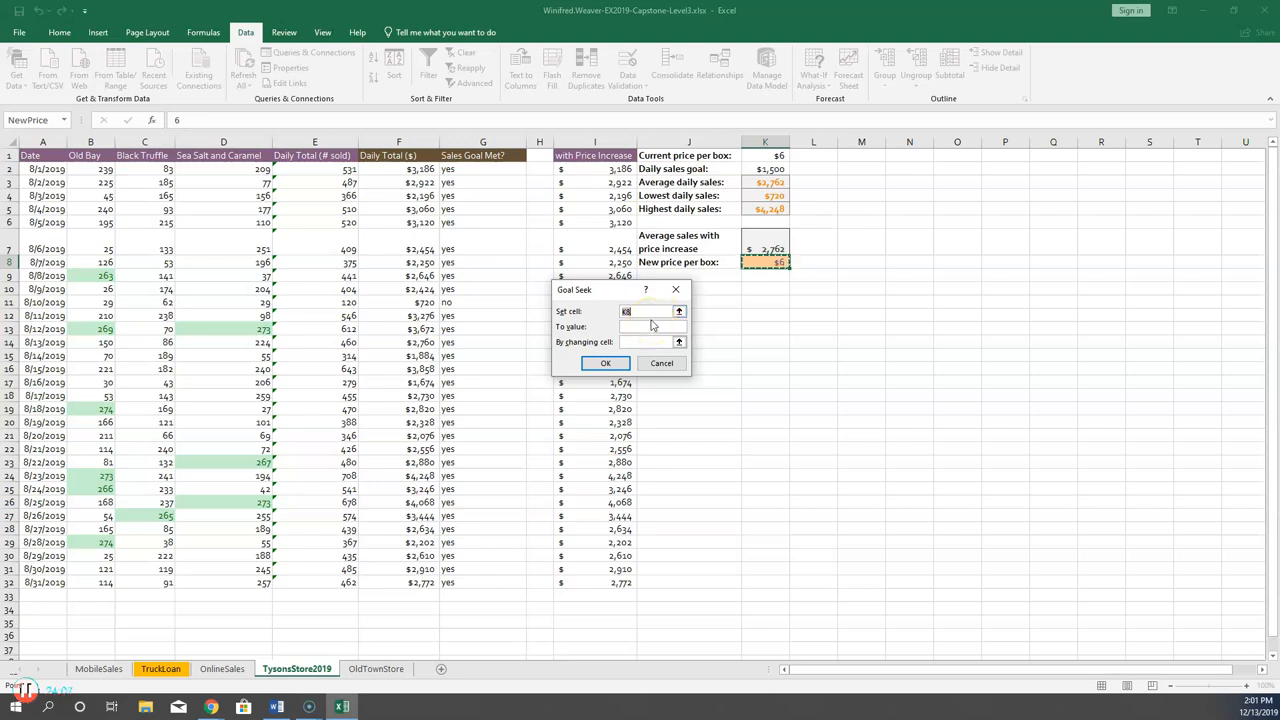
left_click(767, 243)
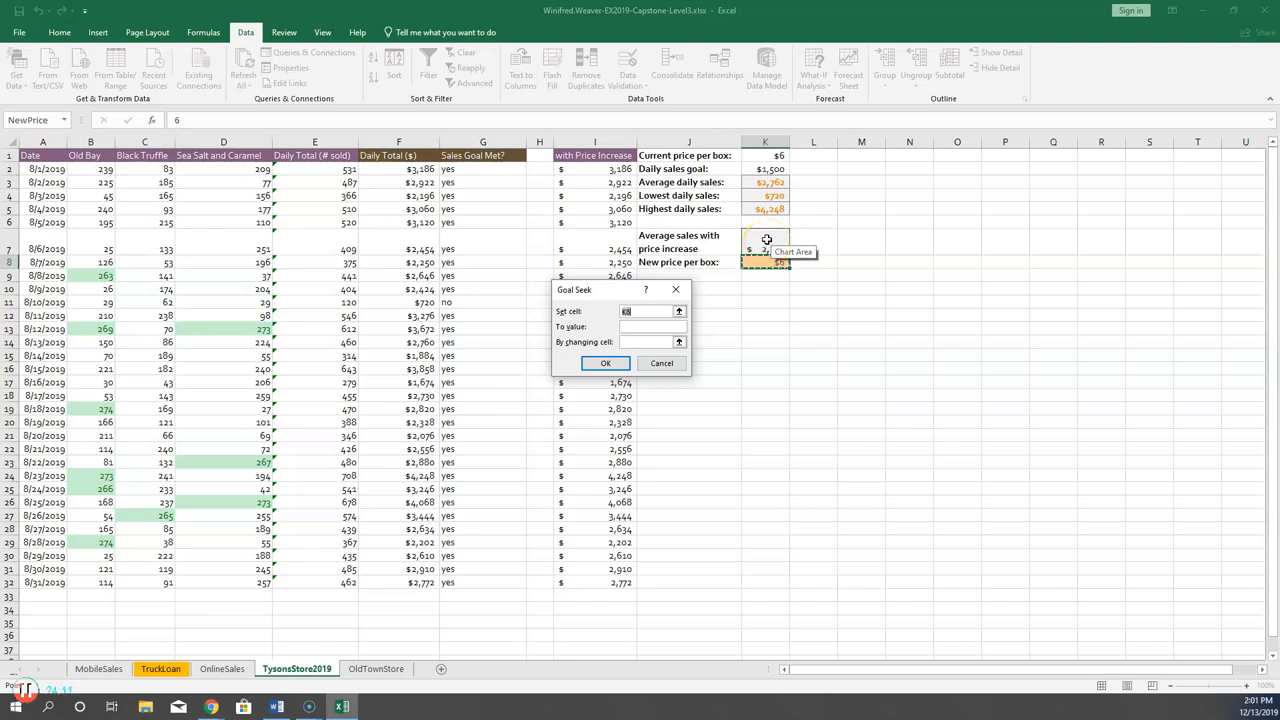
left_click(766, 240)
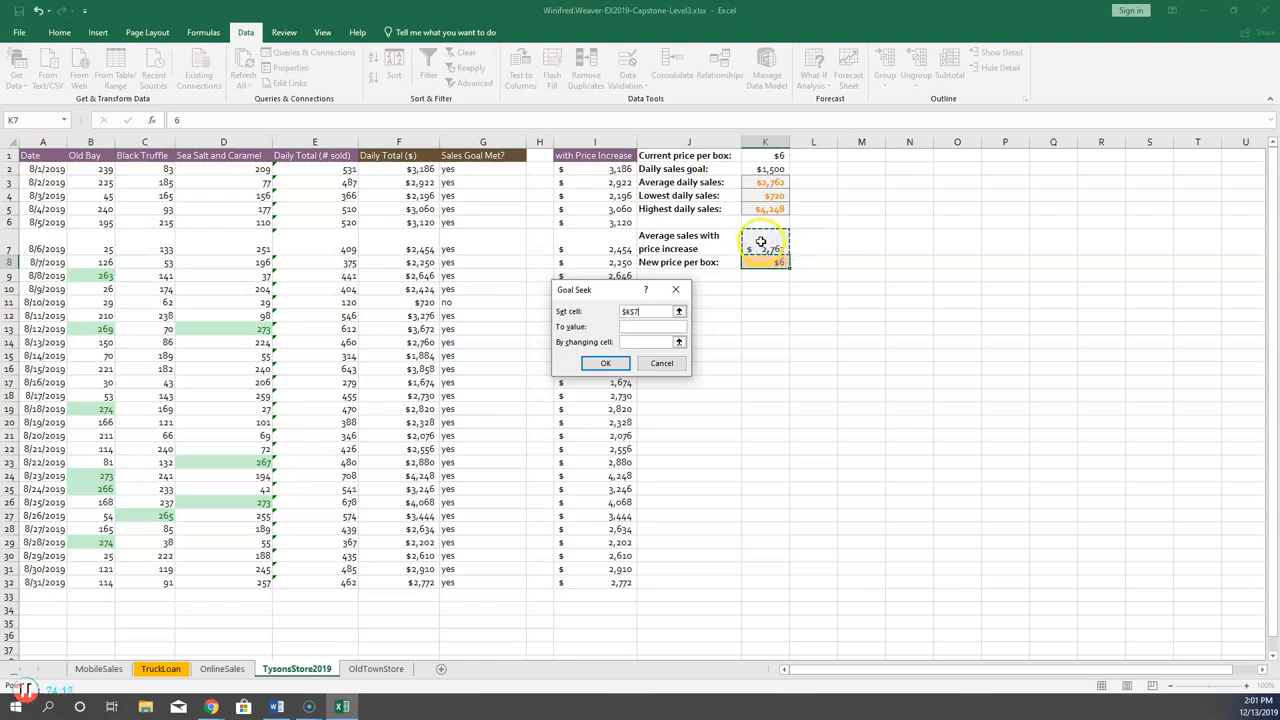
Set the Goal Seek target to 3000 by changing the new price per box in K8, and keep the solution.
left_click(641, 326)
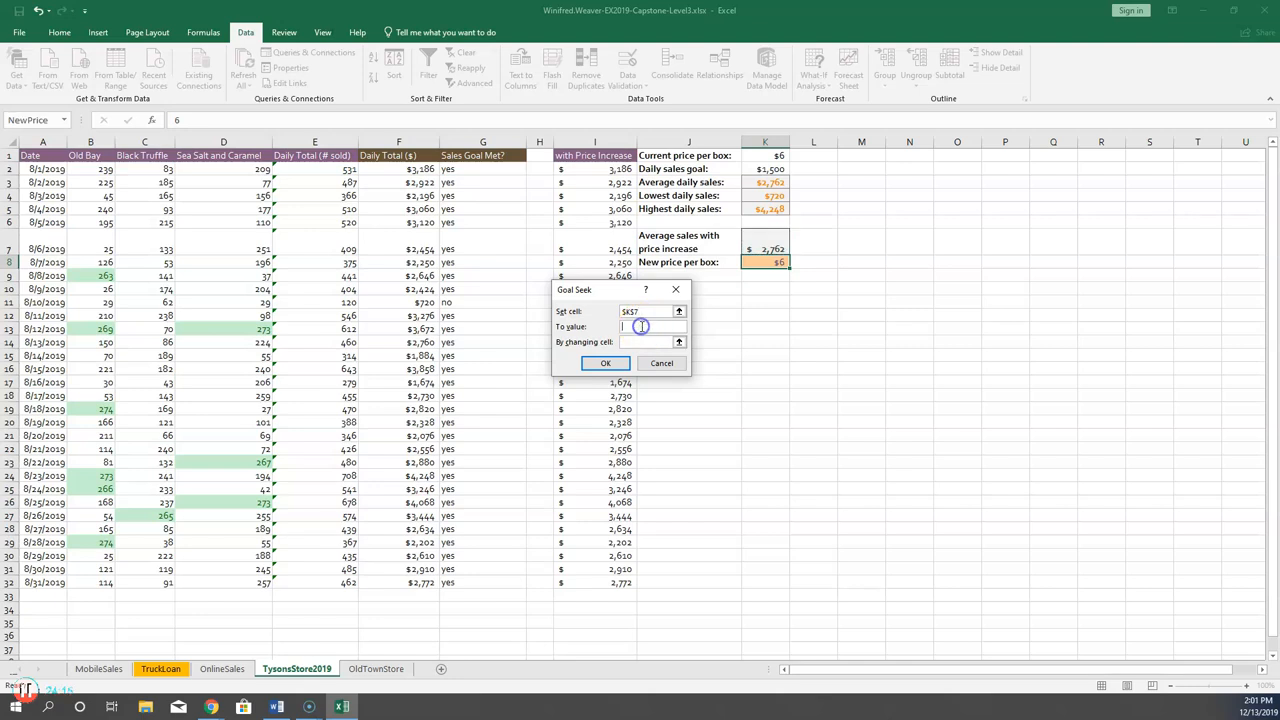
type("3000")
left_click(634, 364)
left_click(763, 260)
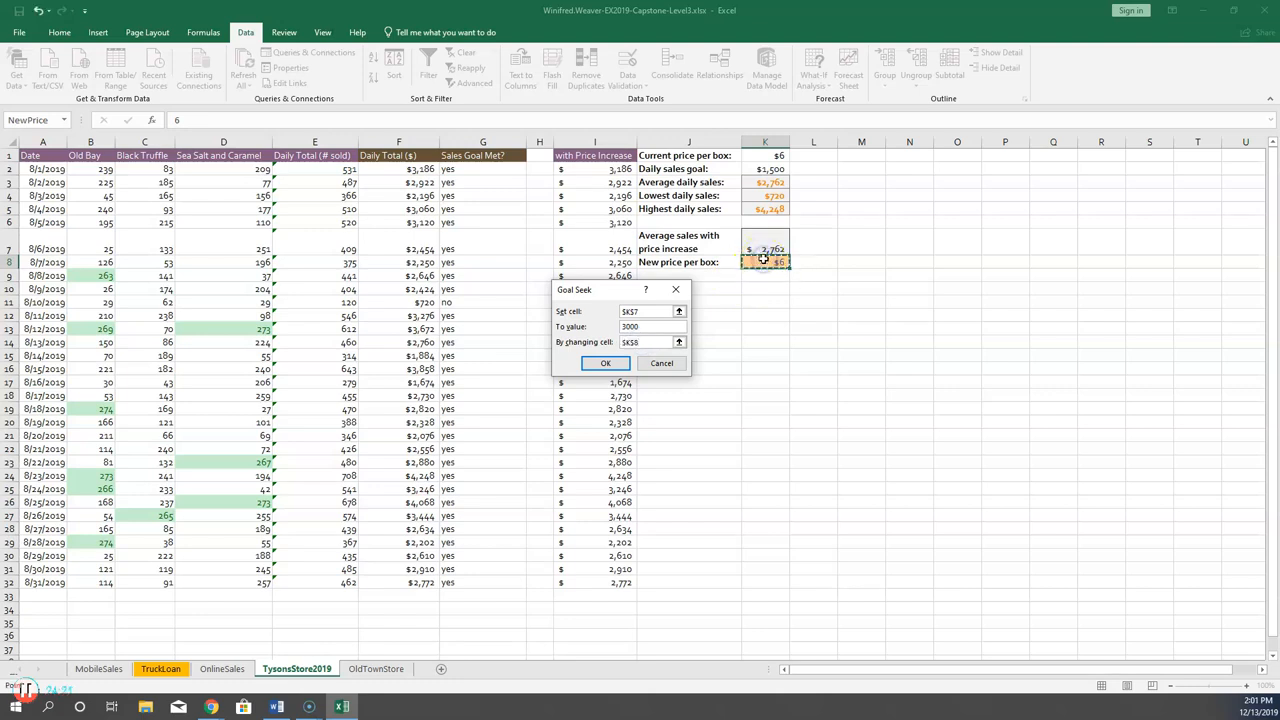
left_click(612, 364)
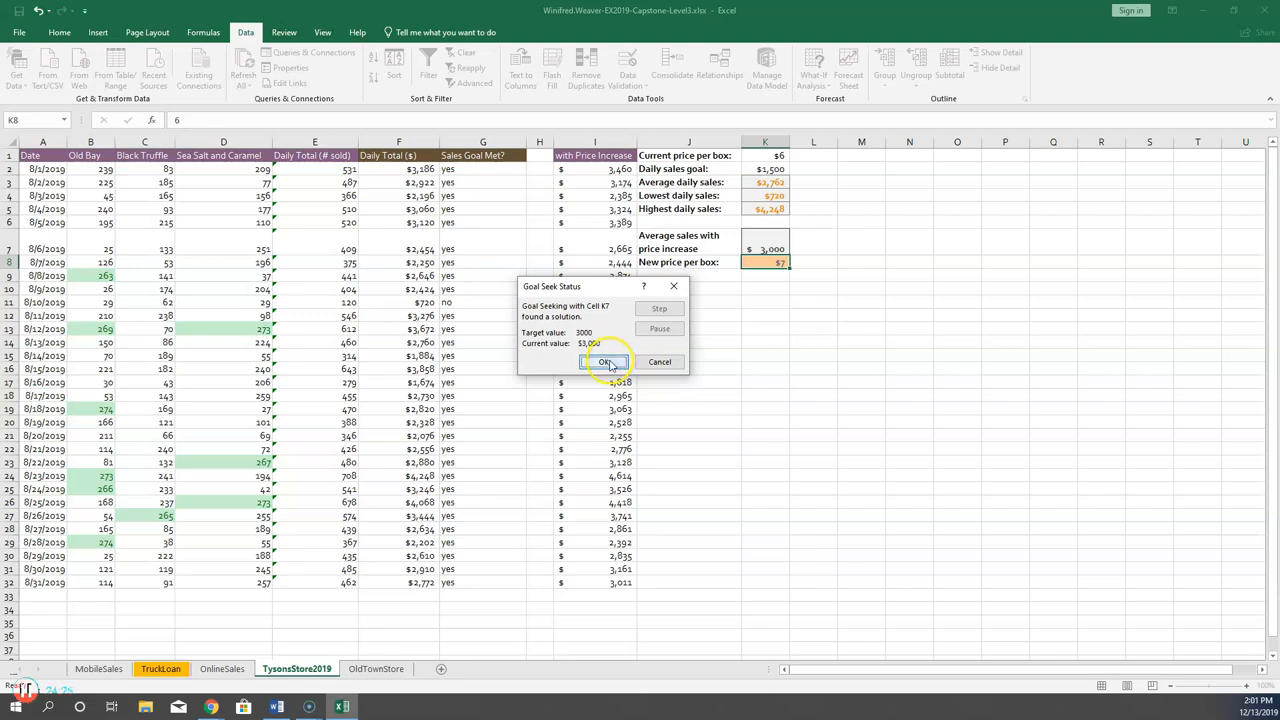
left_click(606, 362)
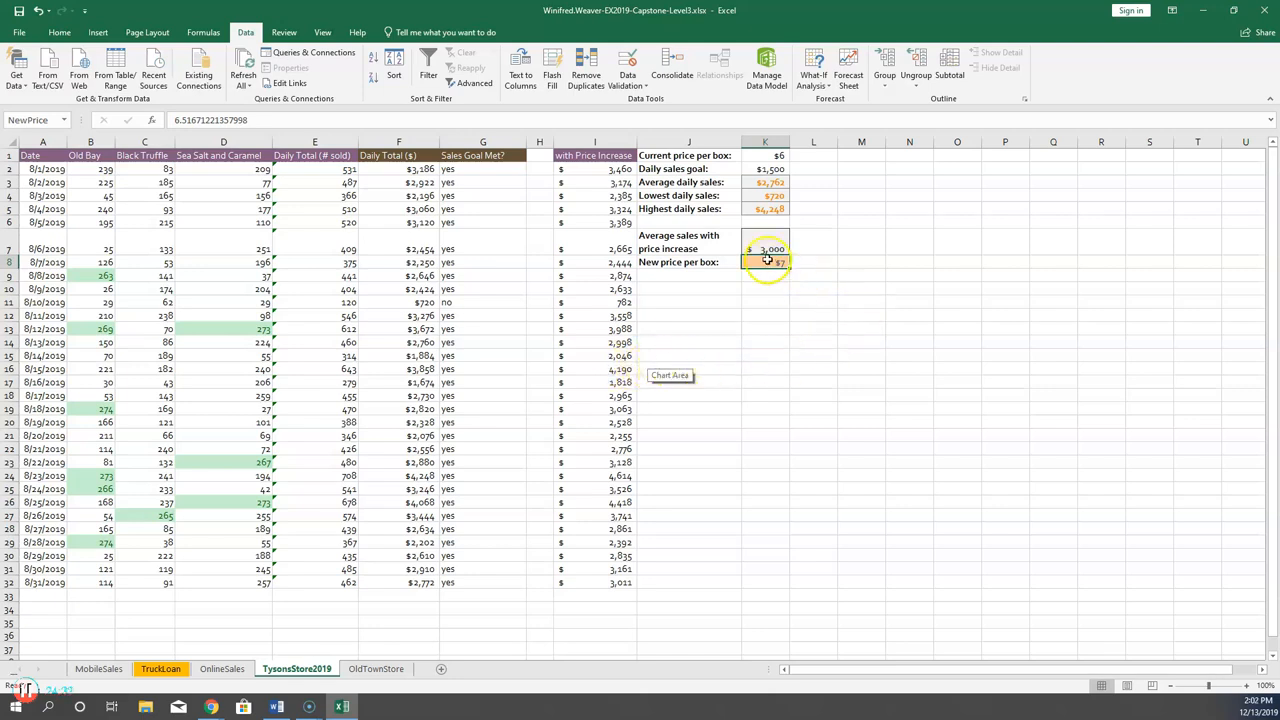
Display the new price per box in K8 with two decimal places.
left_click(58, 32)
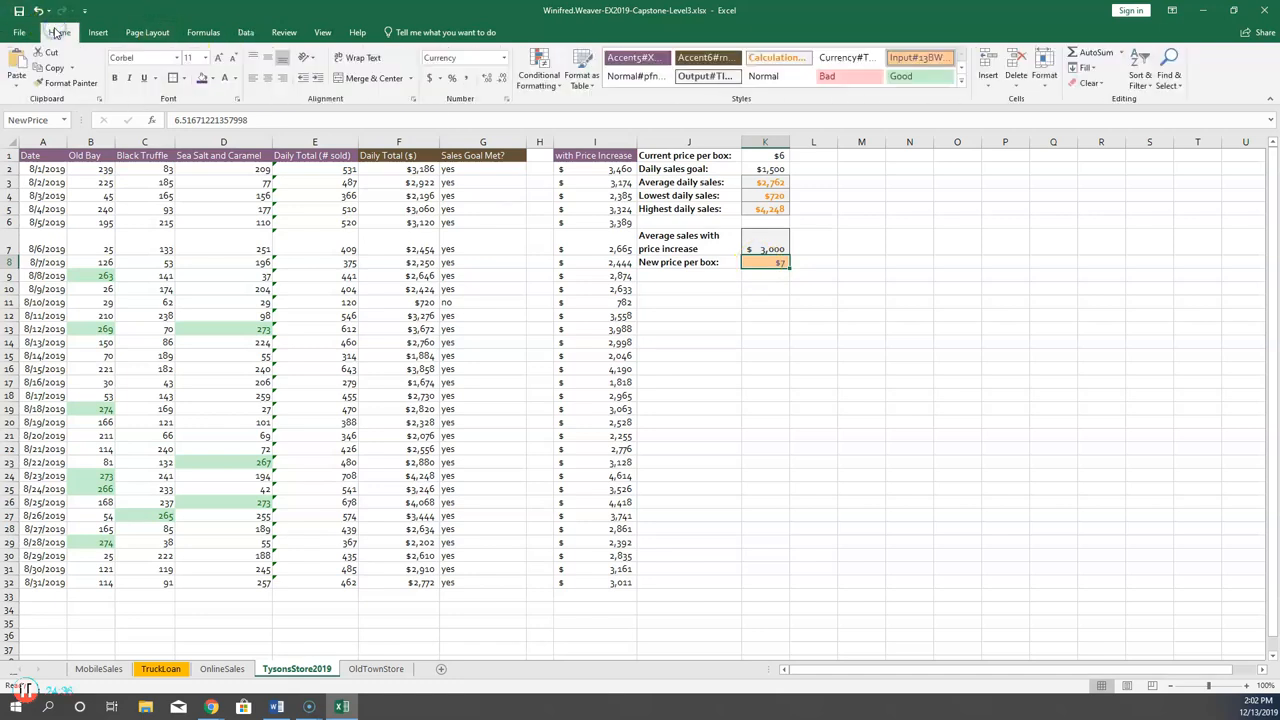
left_click(486, 79)
left_click(486, 79)
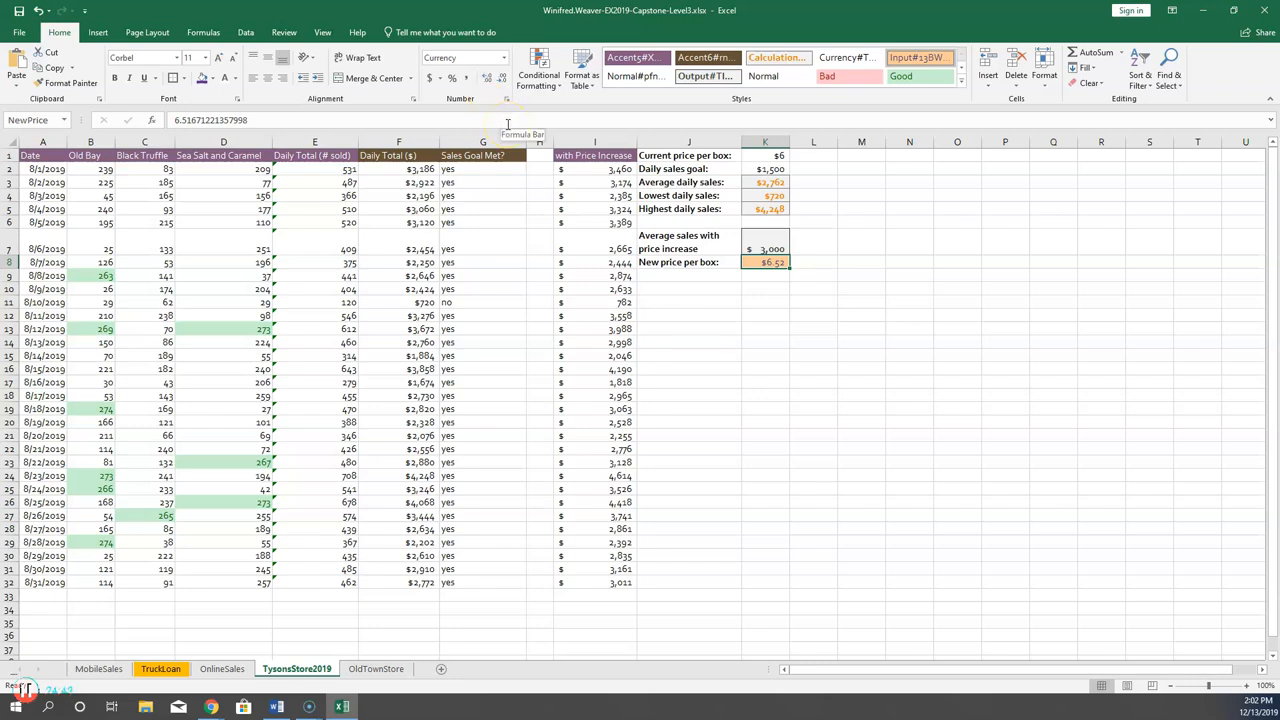
Create a copy of the OnlineSales worksheet at the end of the workbook.
right_click(235, 672)
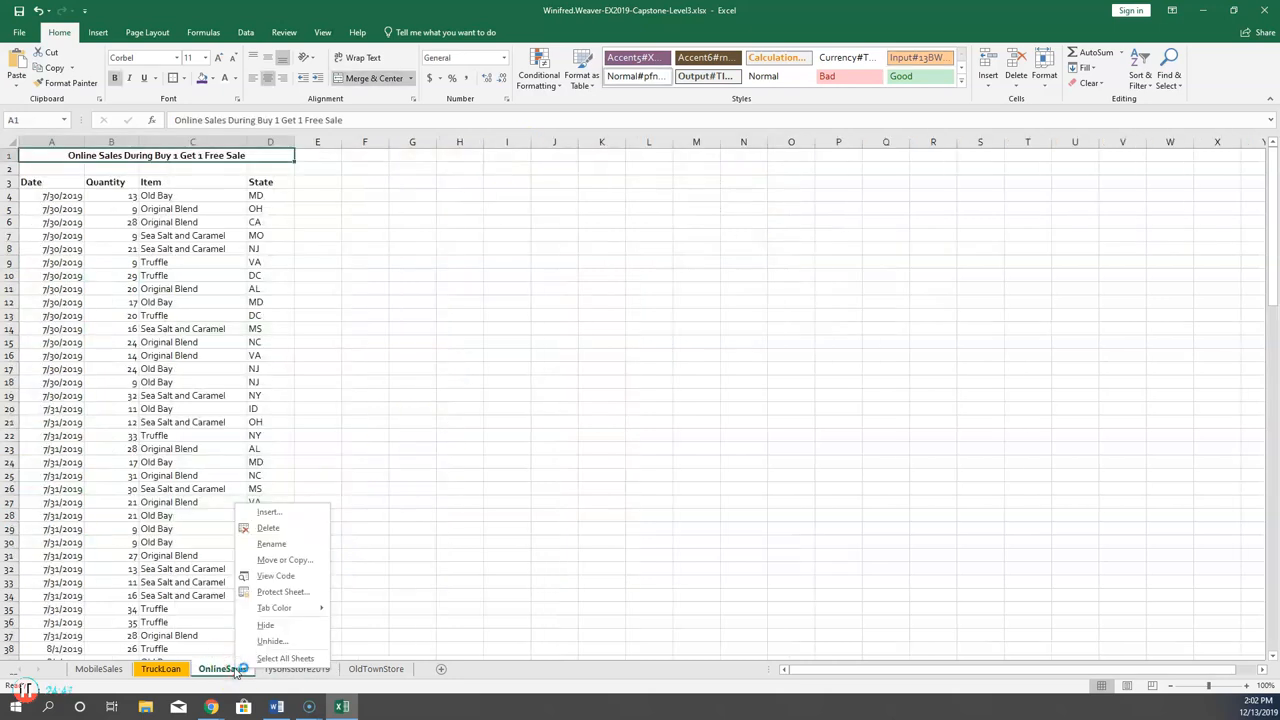
left_click(285, 560)
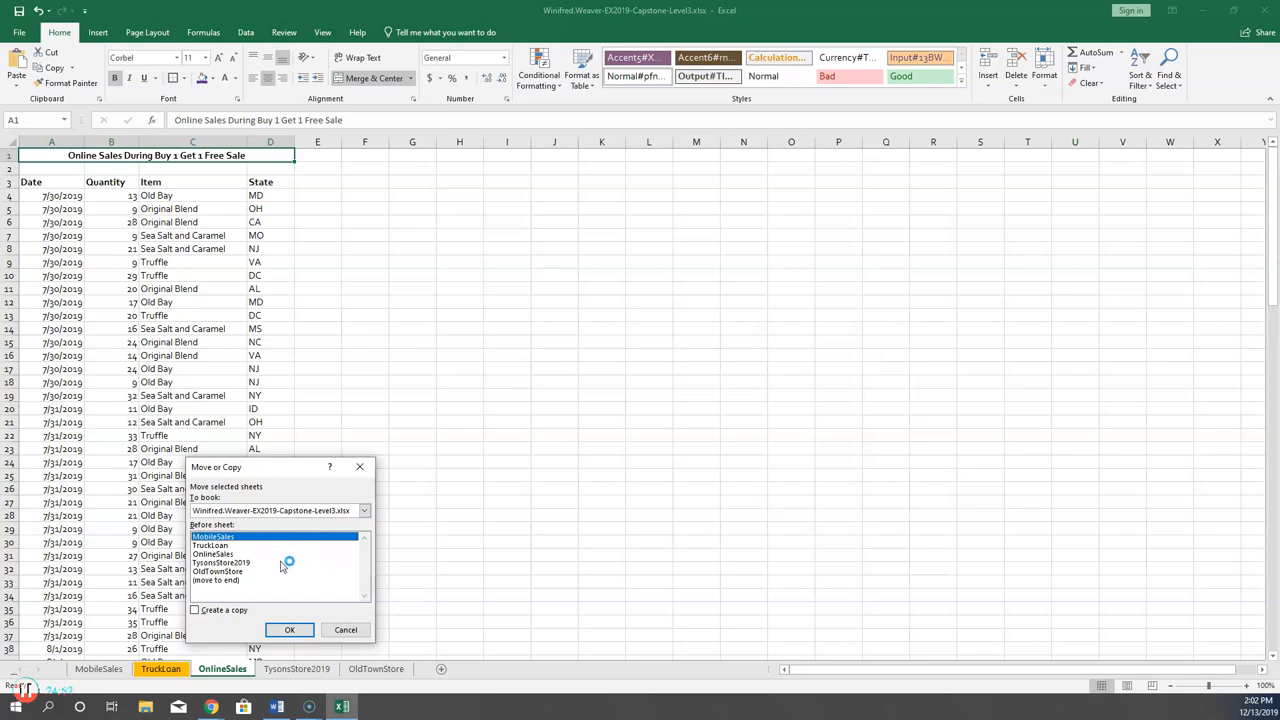
left_click(196, 610)
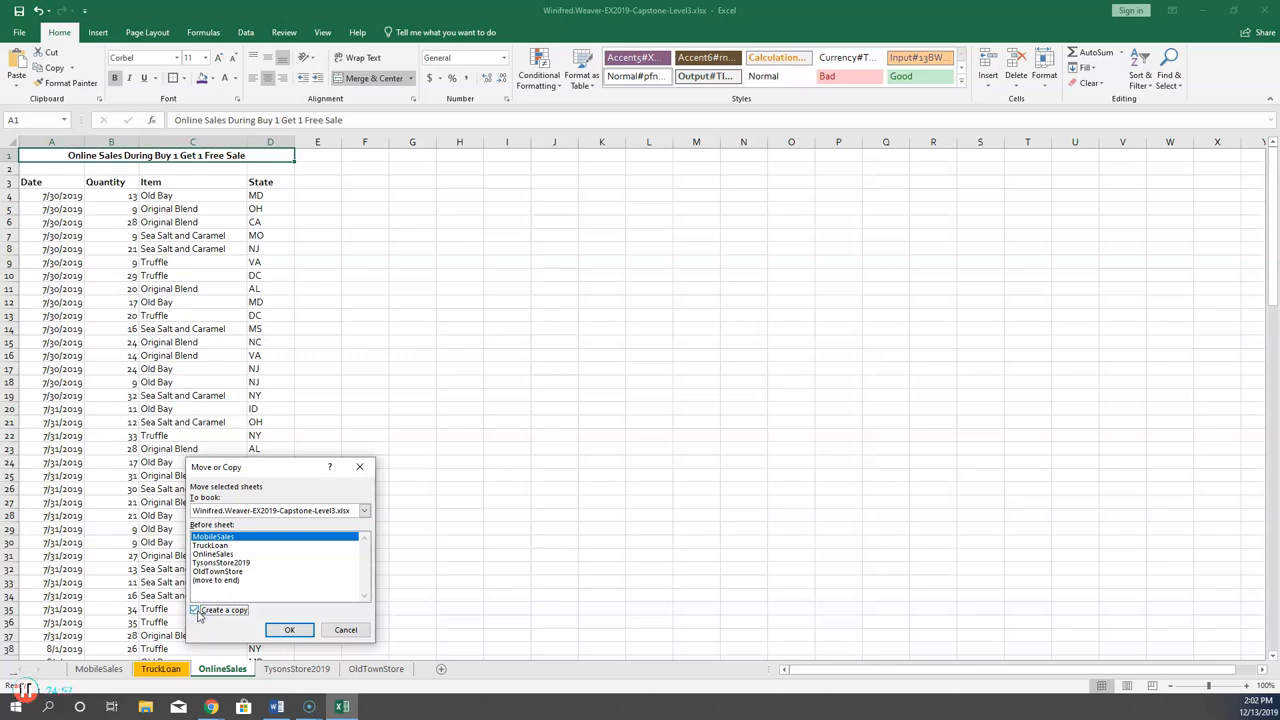
left_click(216, 586)
left_click(217, 581)
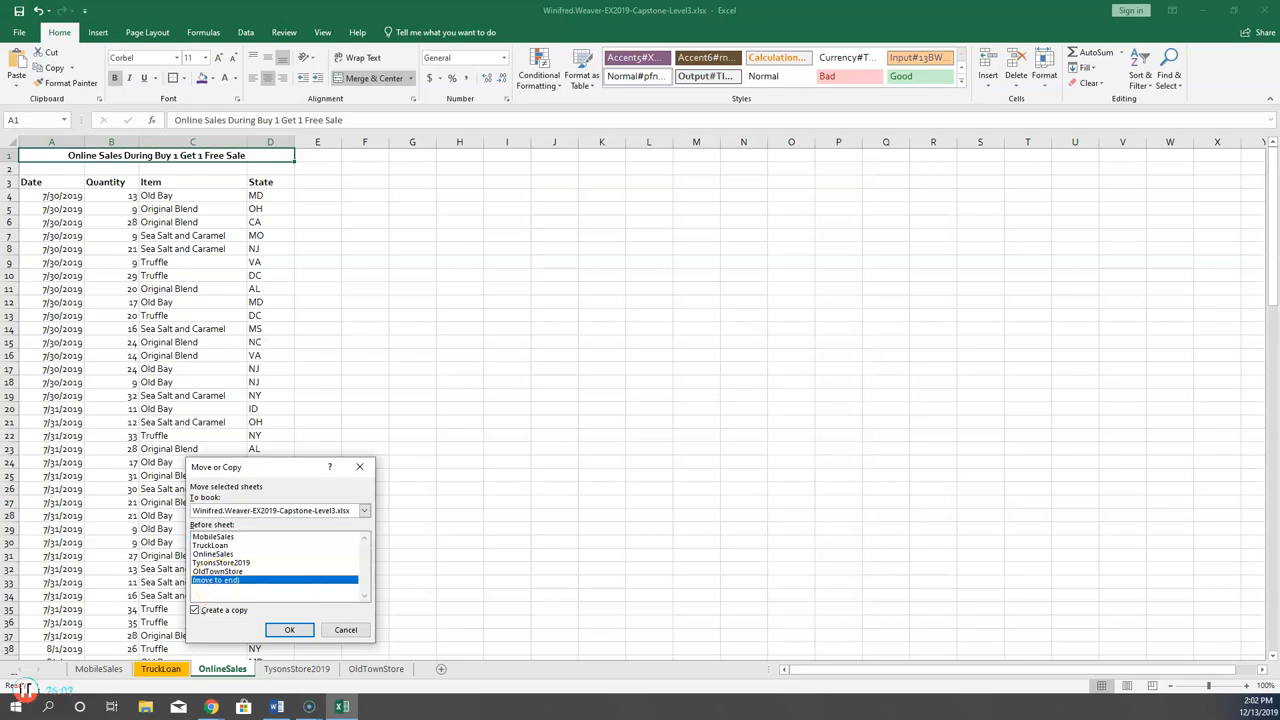
left_click(292, 629)
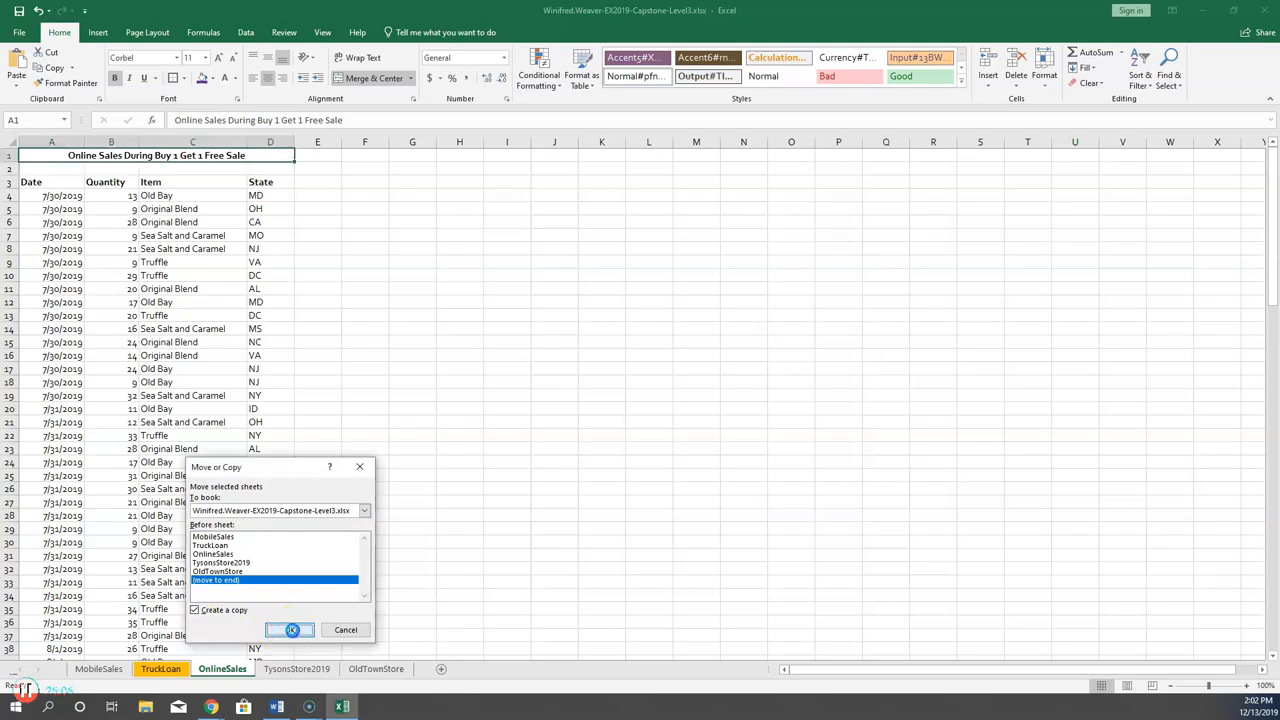
Rename the copied OnlineSales worksheet as PivotData.
right_click(466, 669)
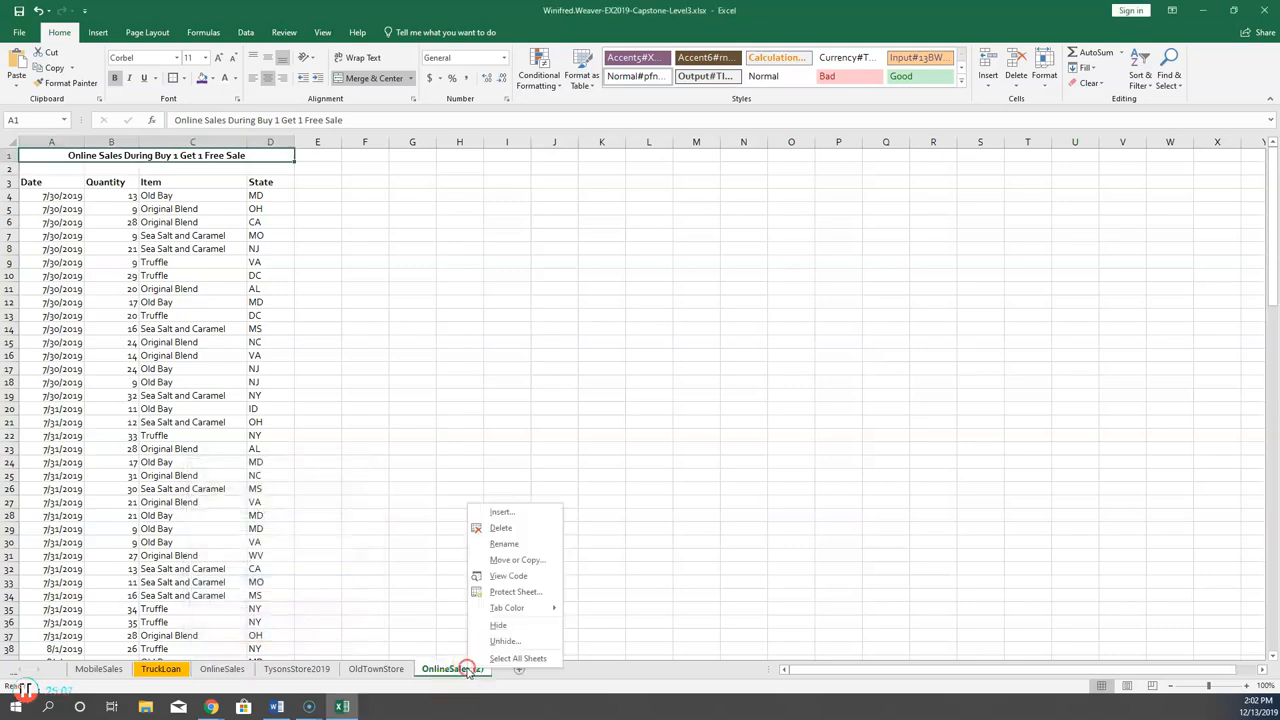
left_click(504, 543)
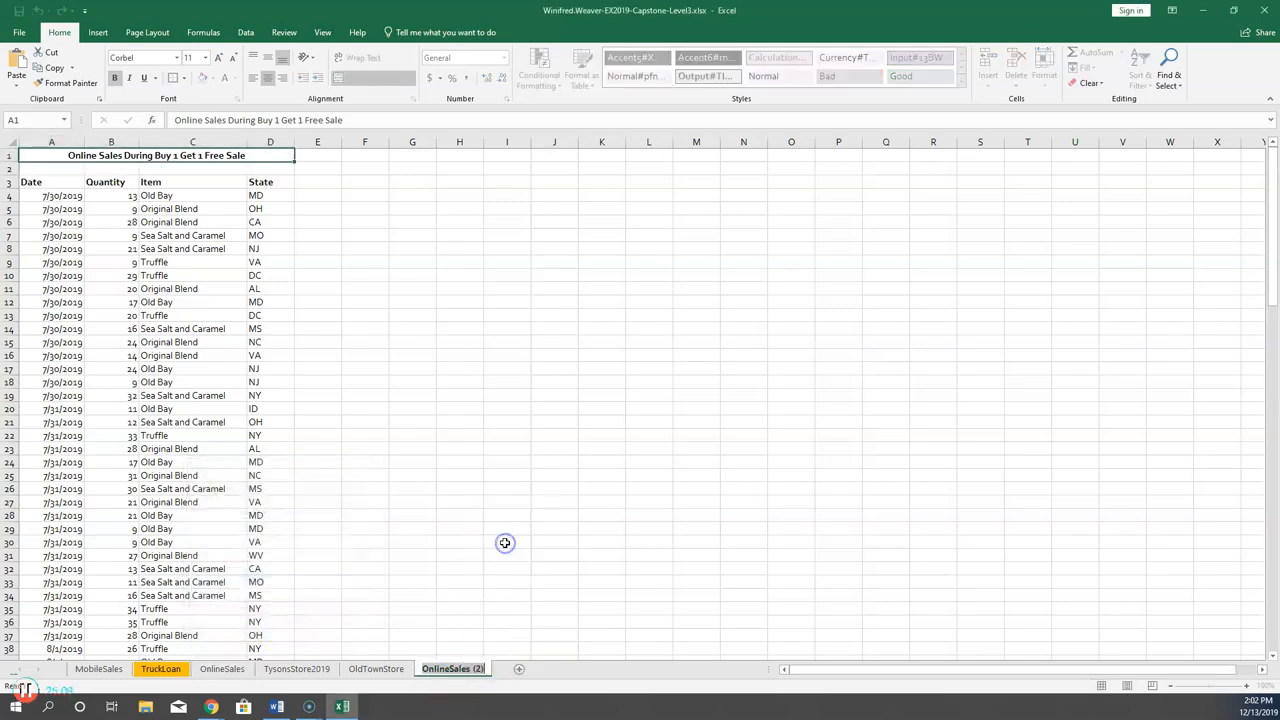
type("PivotData")
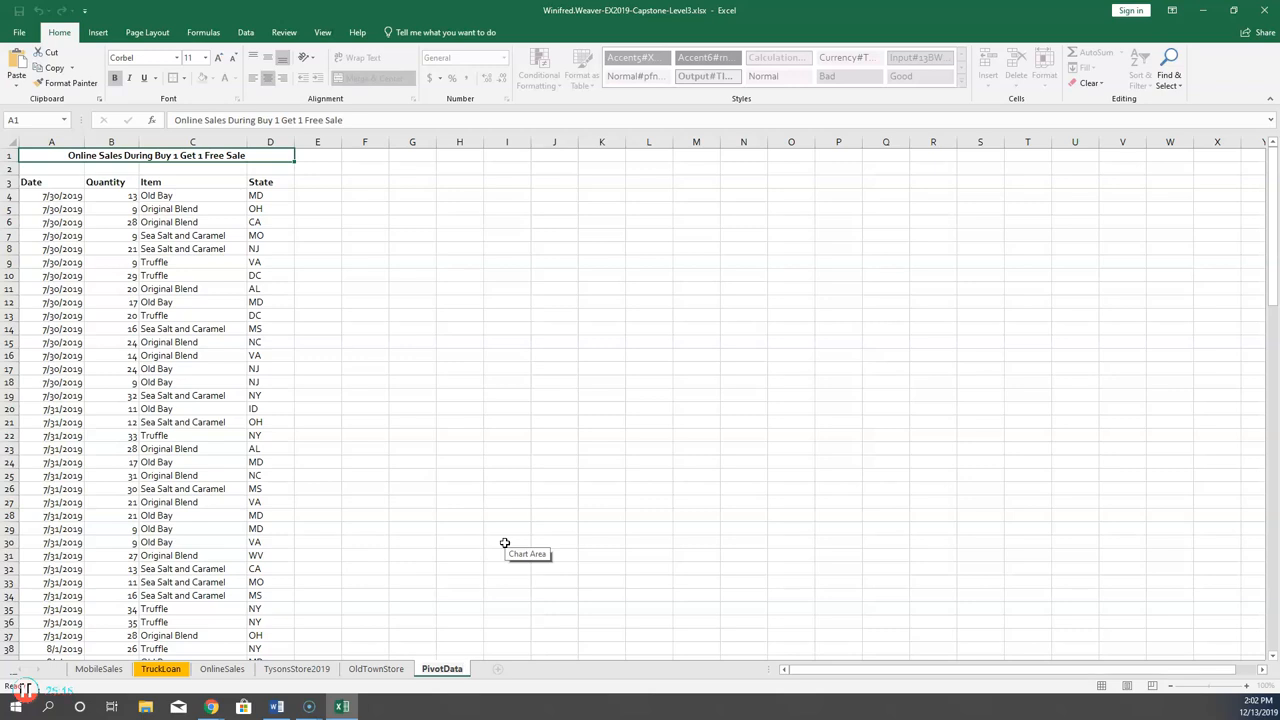
key("Return")
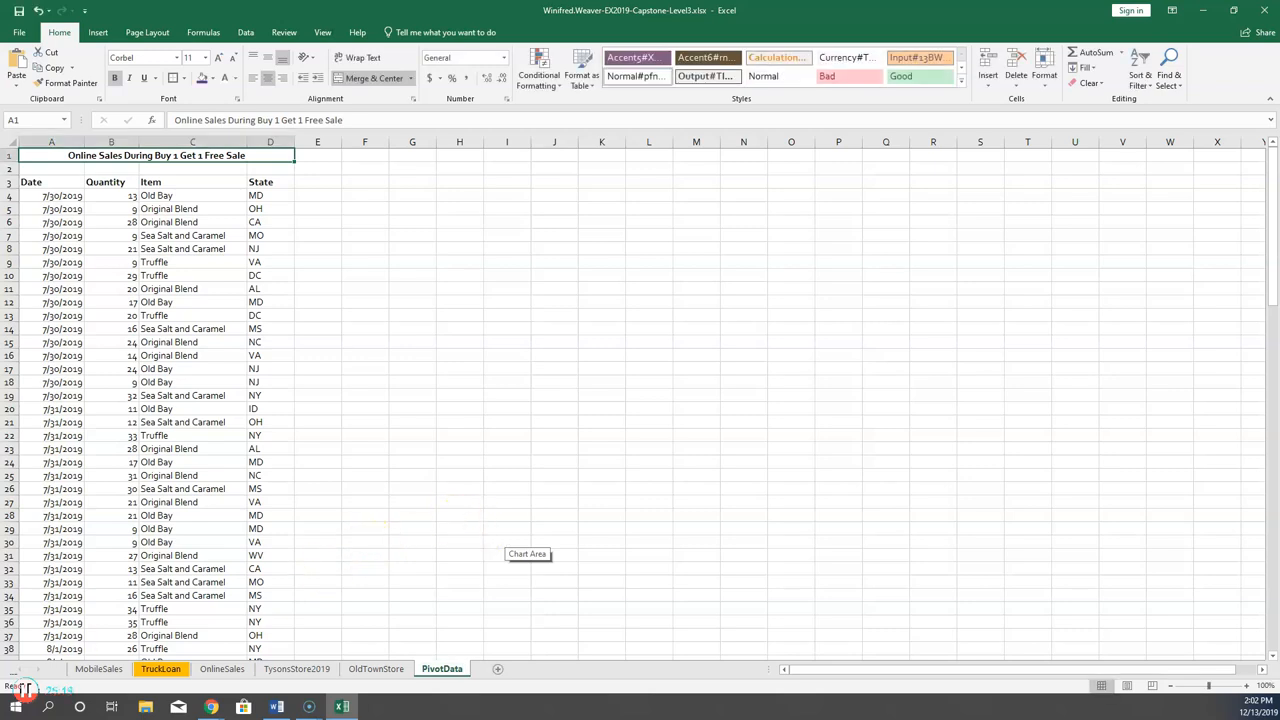
Convert the range A3:D120 on the OnlineSales sheet into a table with headers.
left_click(224, 670)
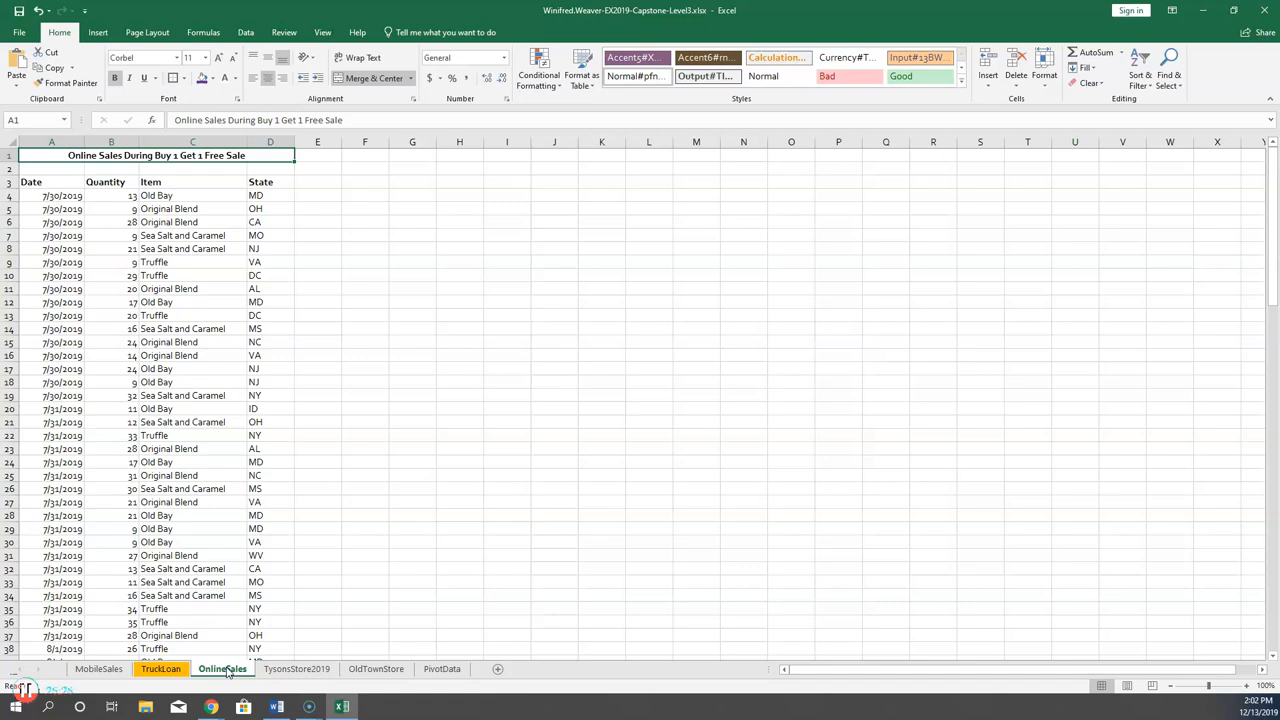
left_click(46, 184)
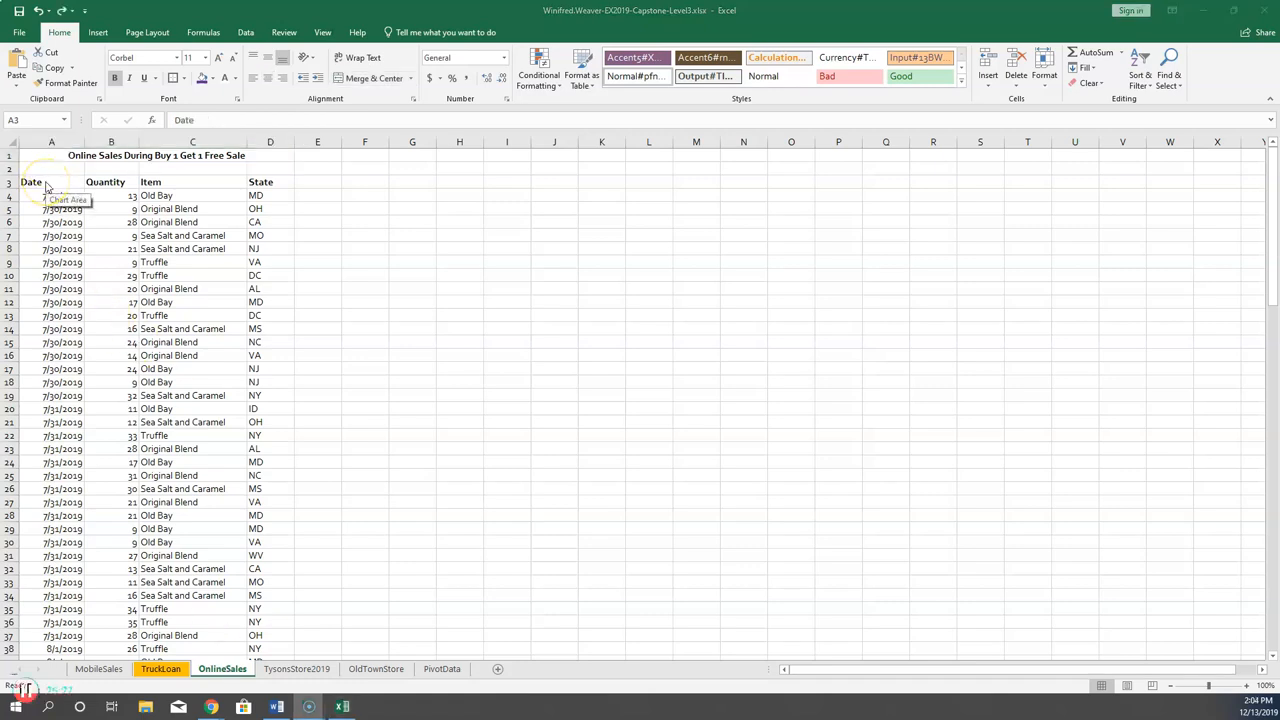
left_click(46, 184)
left_click_drag(46, 184, 262, 634)
left_click(98, 32)
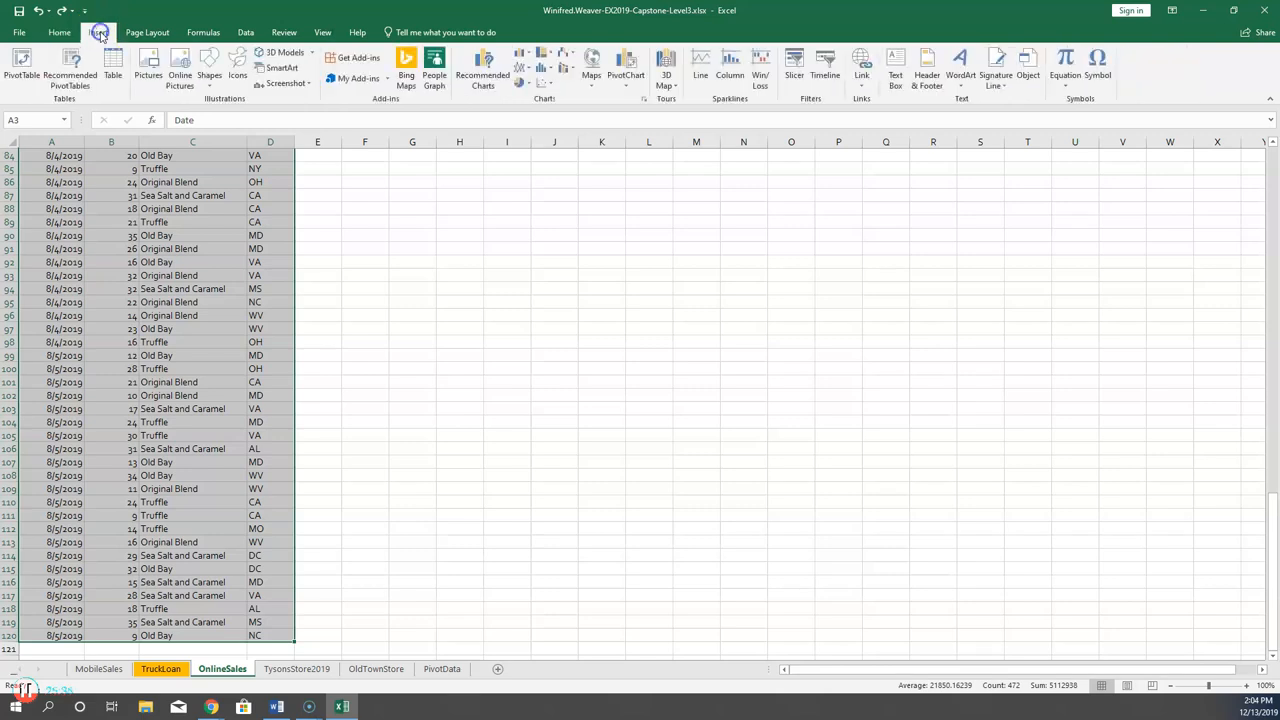
left_click(113, 76)
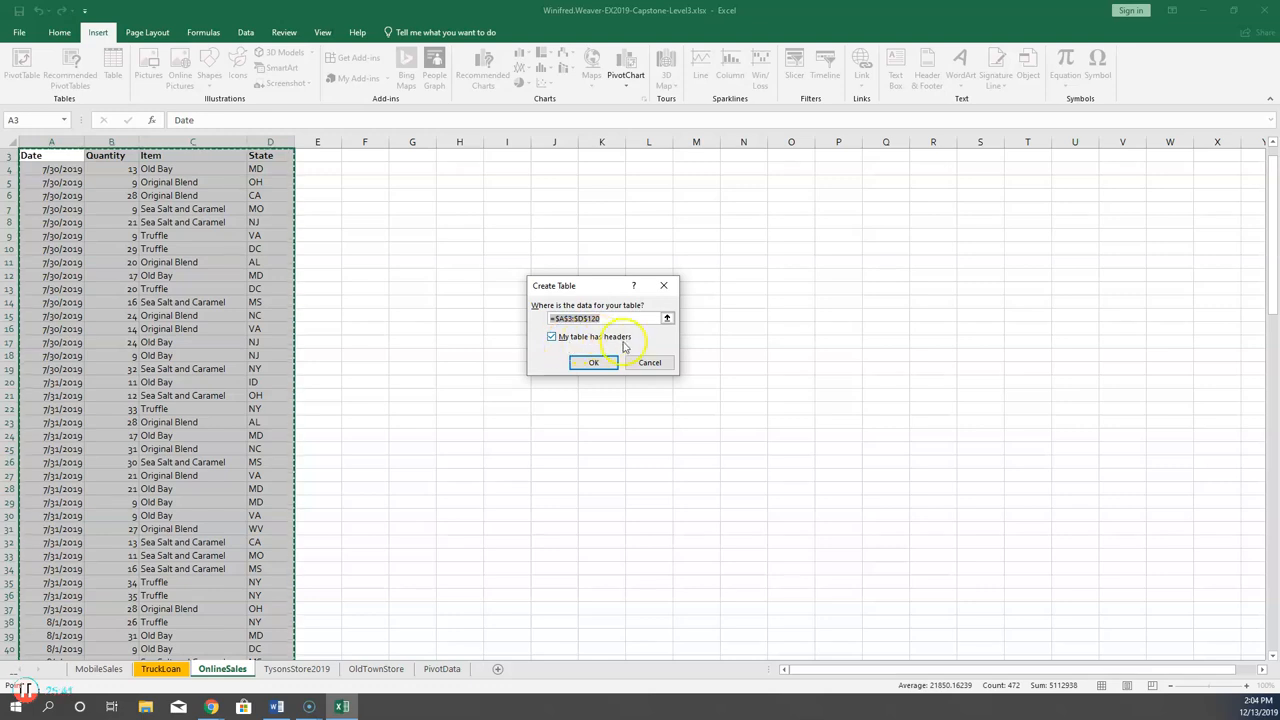
left_click(592, 362)
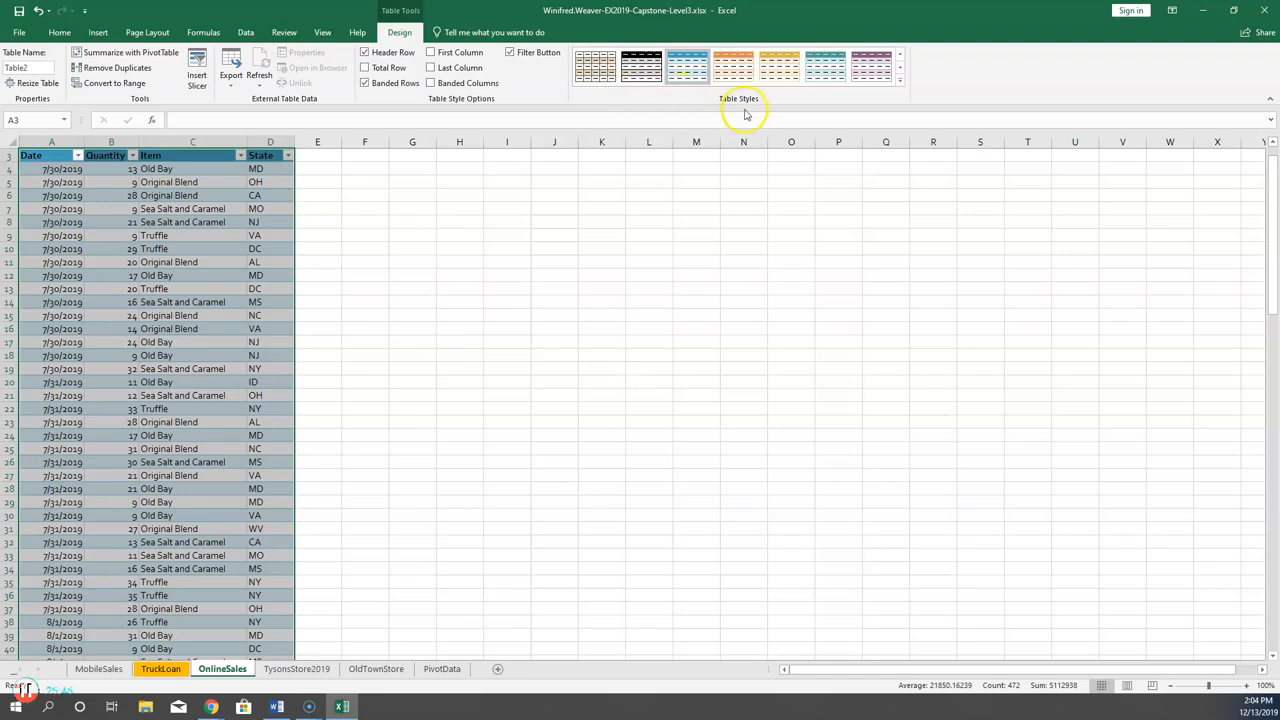
Apply the light aqua table style with a solid header row to the online sales table and add a total row.
left_click(899, 80)
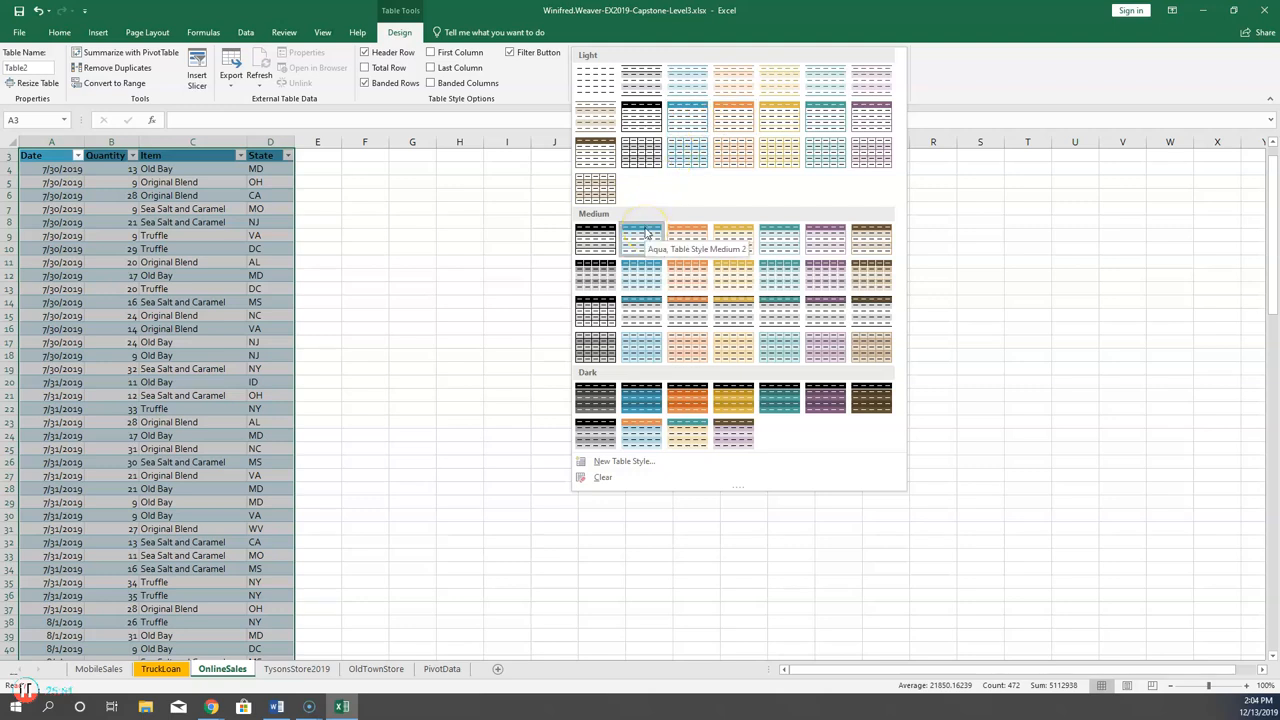
left_click(699, 127)
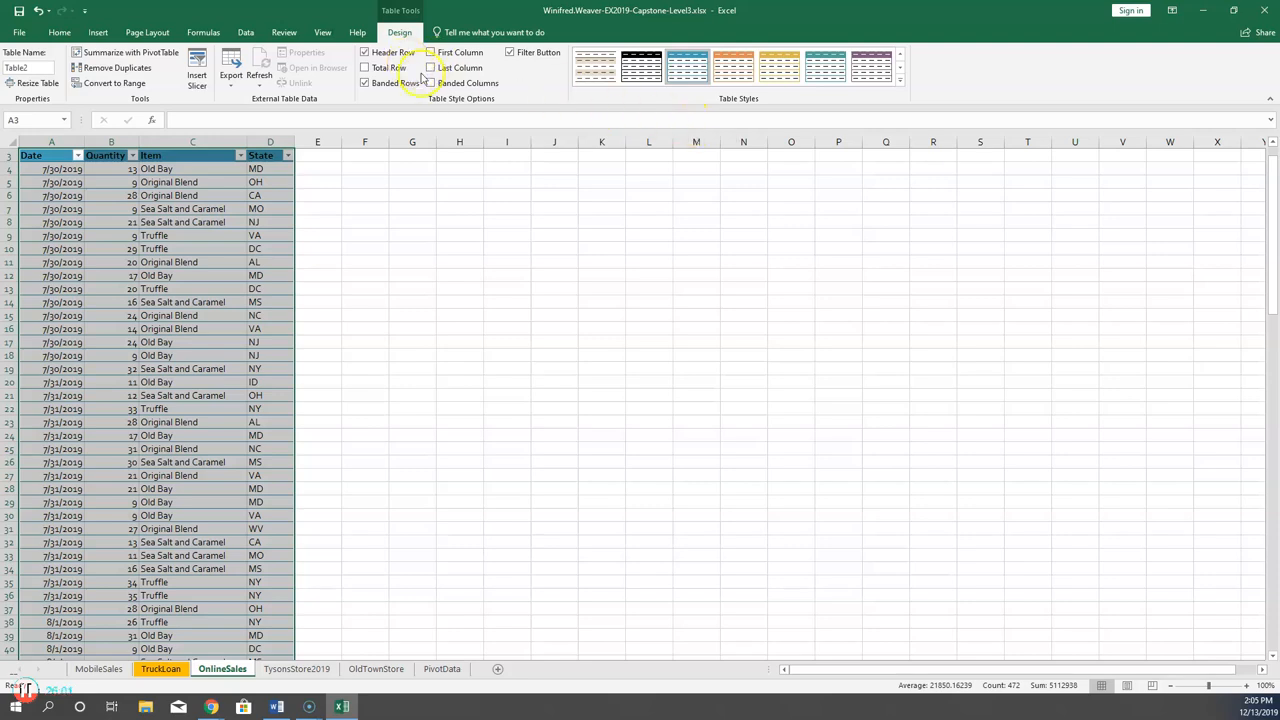
left_click(365, 67)
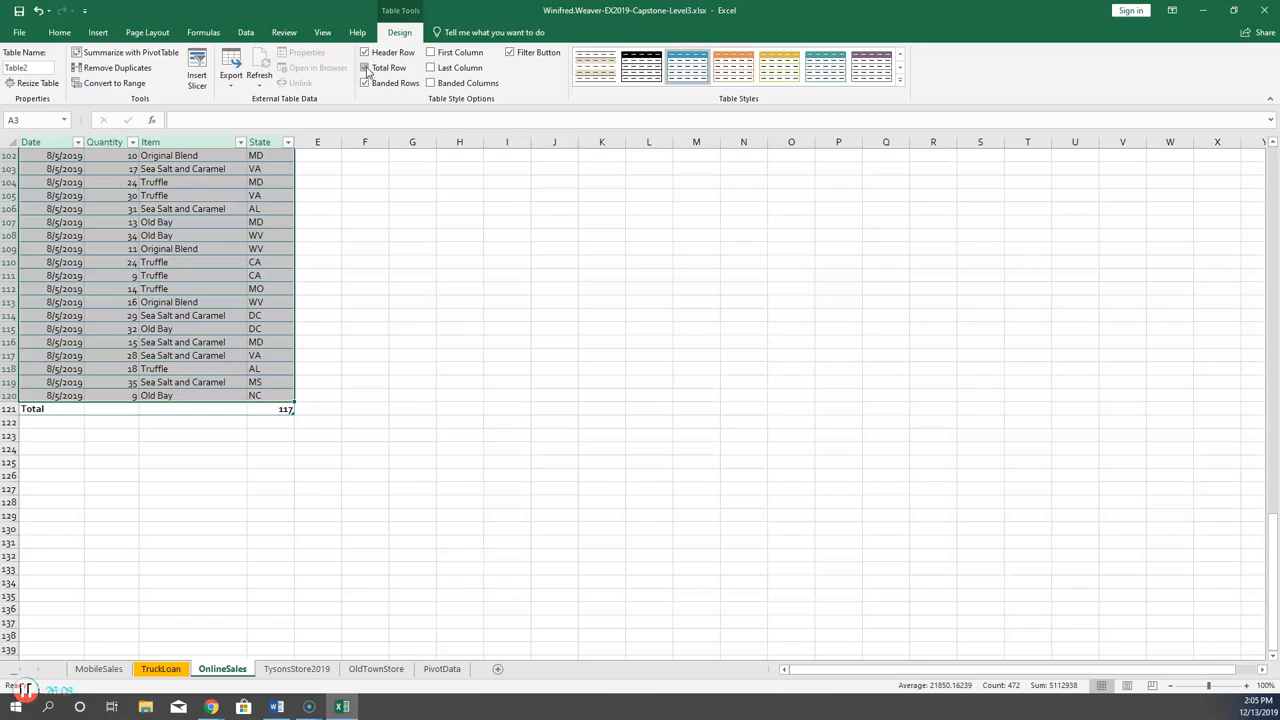
Show the sum of the Quantity column in the table's total row, cell B121.
left_click(101, 409)
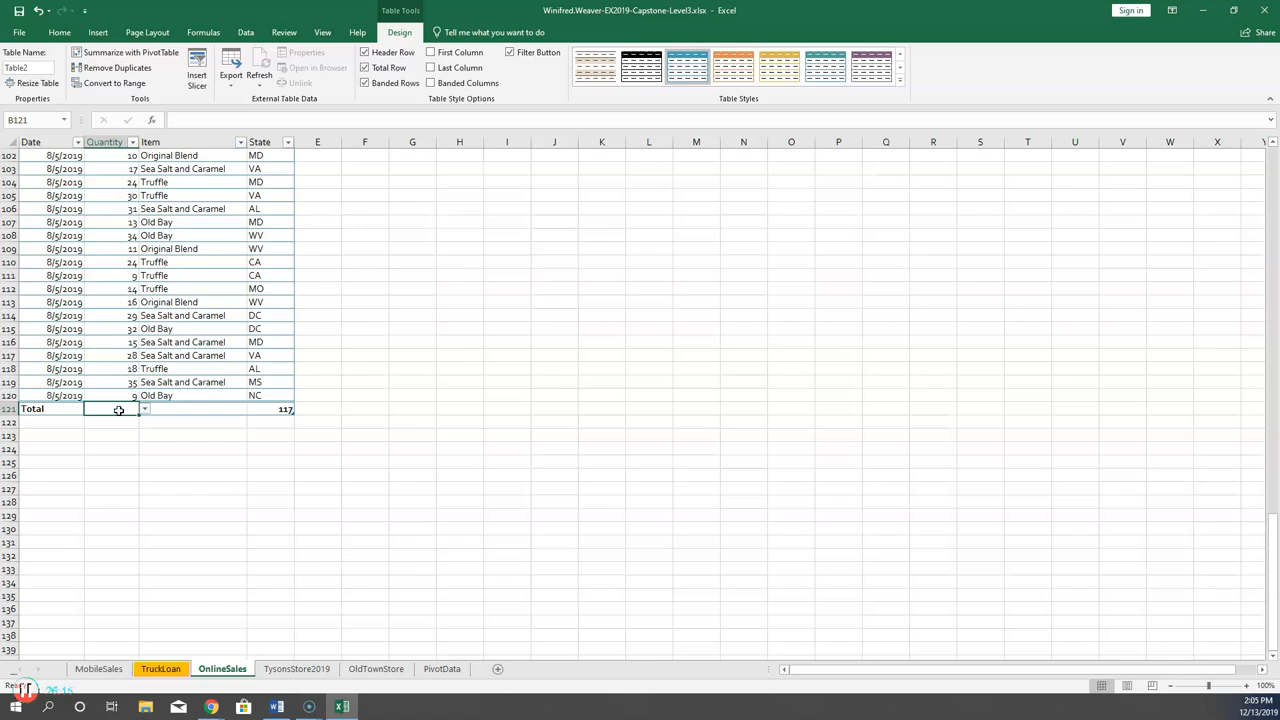
scroll(140, 490, "up", 2)
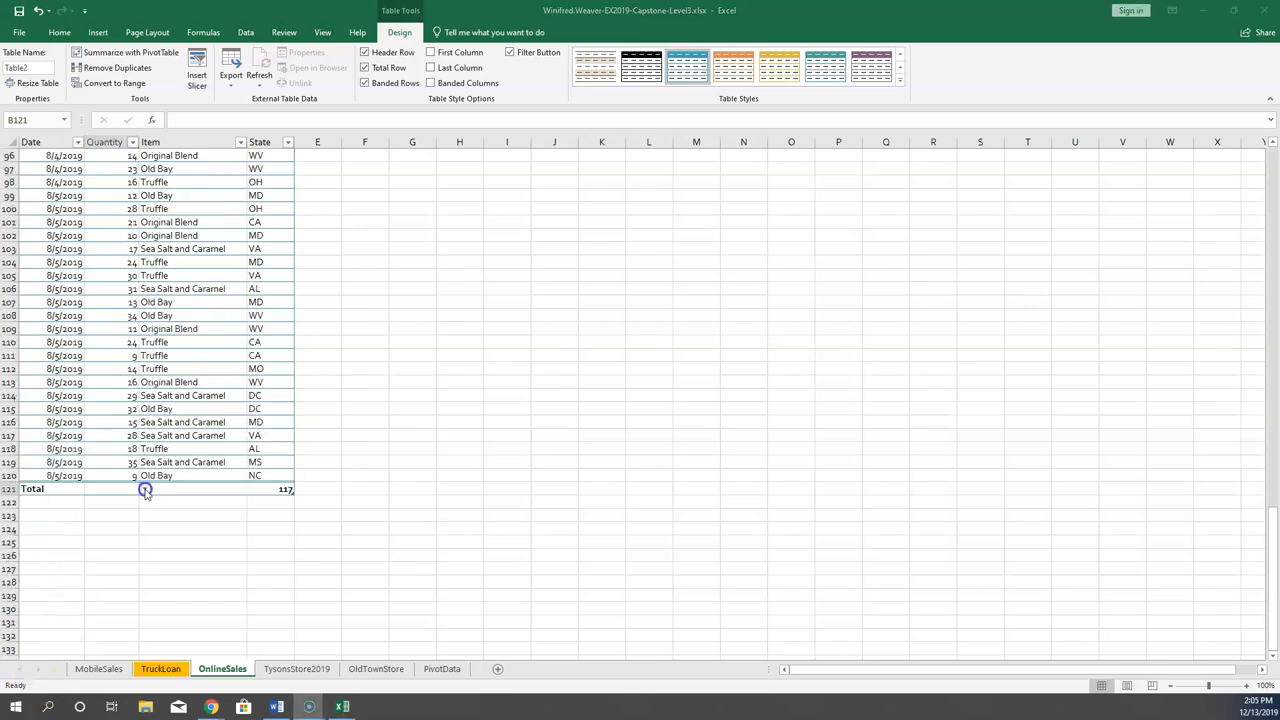
left_click(145, 489)
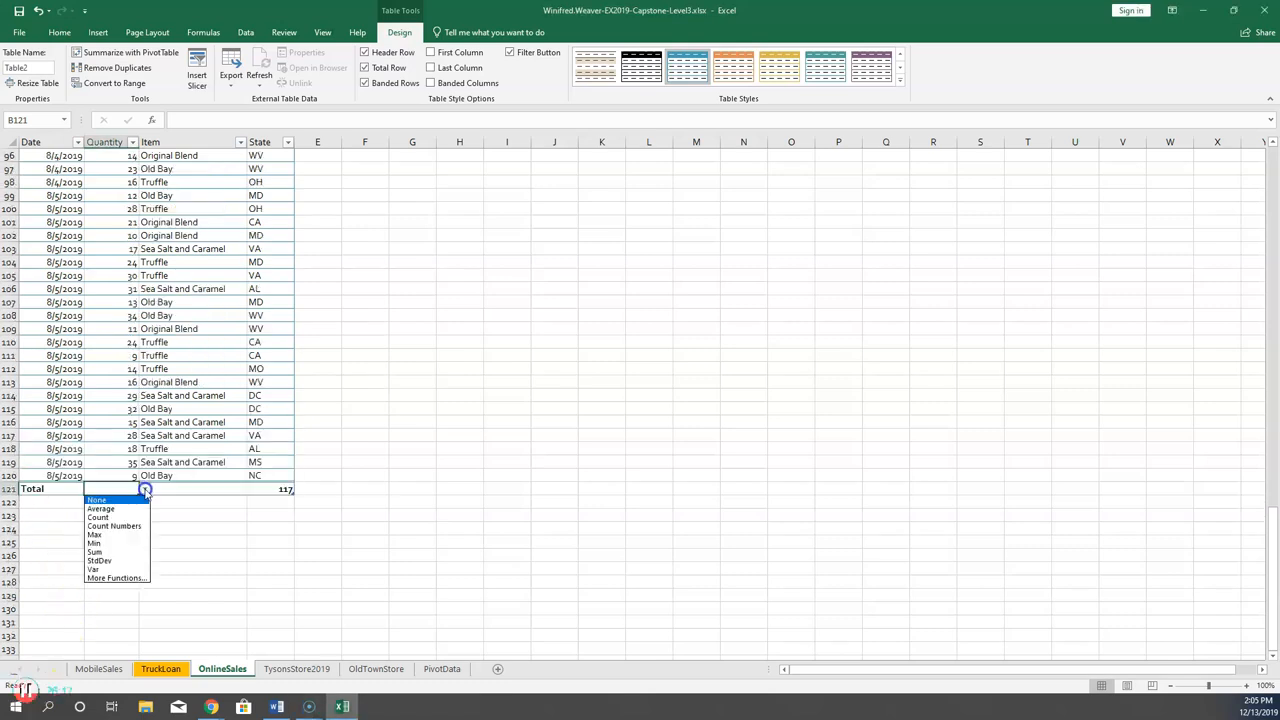
left_click(106, 553)
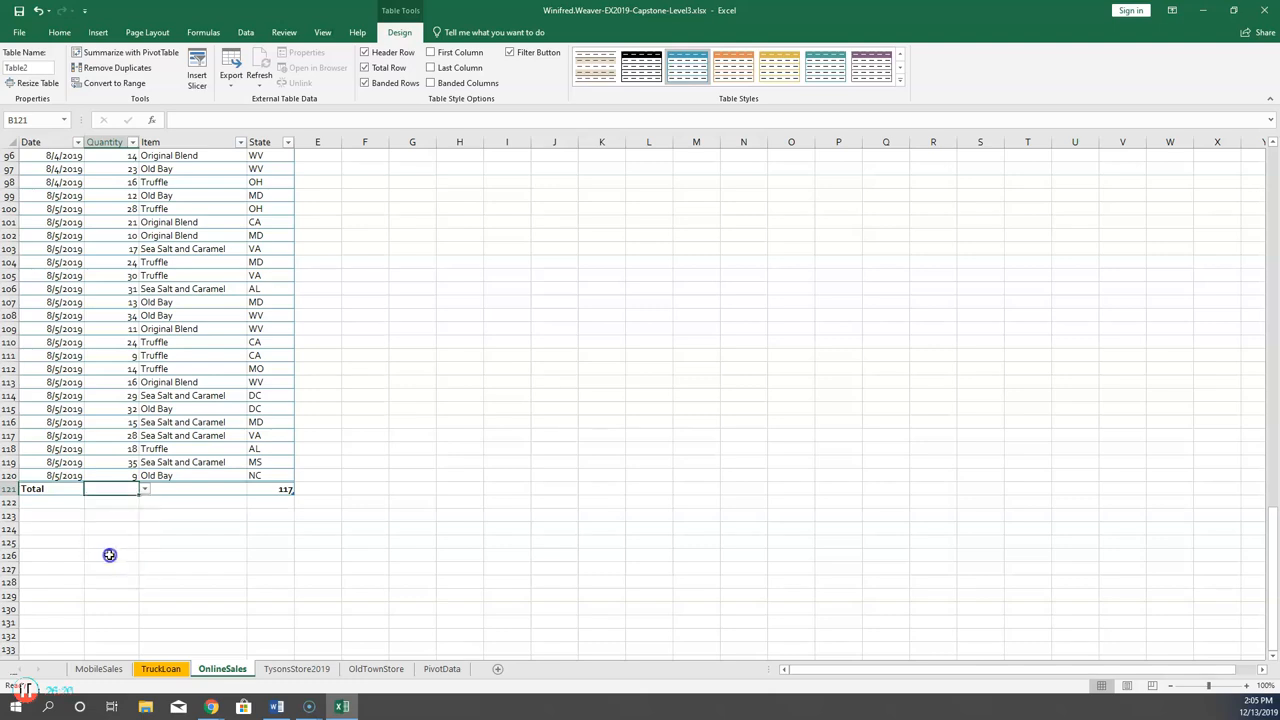
Remove the State column's calculation from the table's total row by setting cell D121 to None.
left_click(286, 490)
left_click(299, 489)
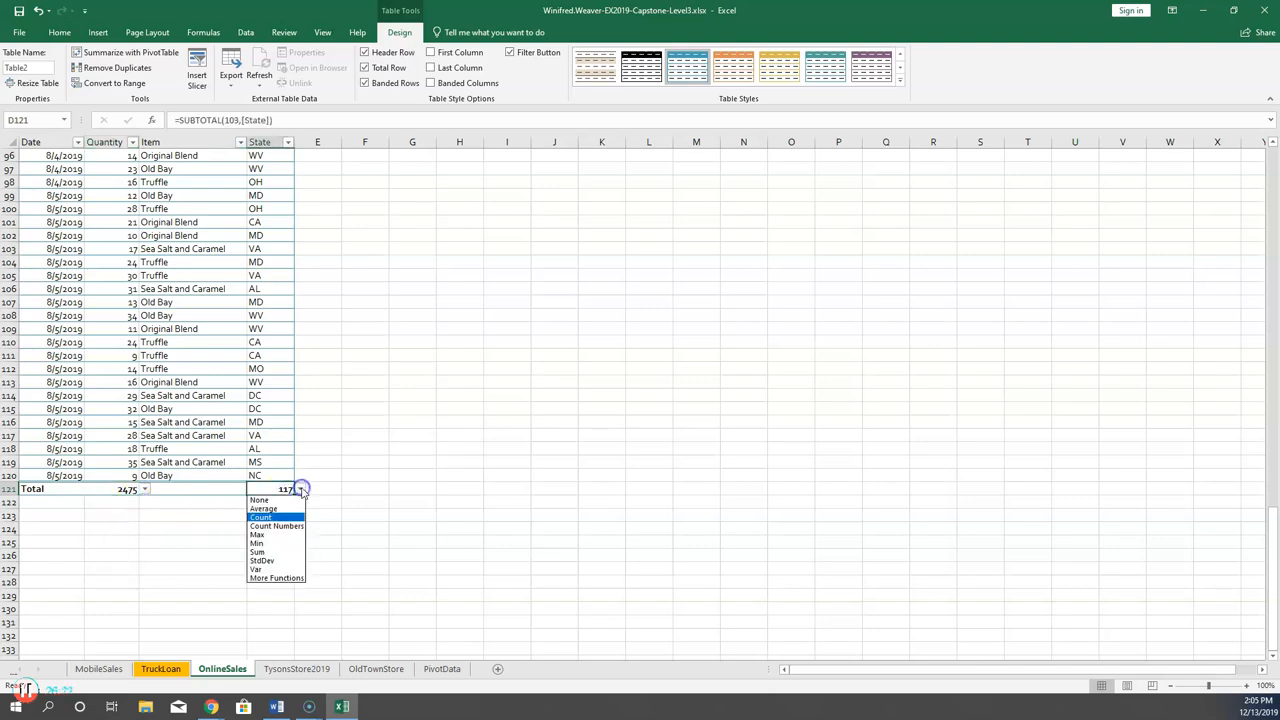
left_click(288, 499)
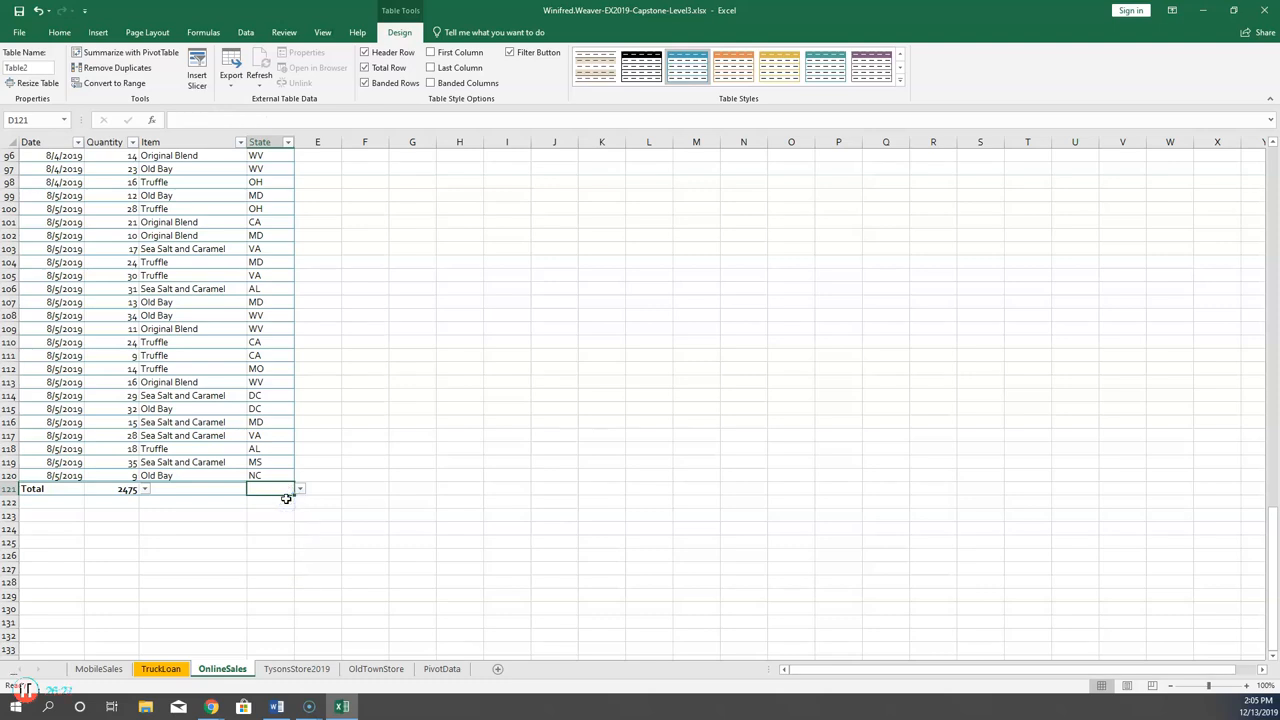
left_click(284, 494)
left_click(284, 490)
Sort the online sales table on the Item column's cell values from A to Z.
scroll(214, 440, "up", 10)
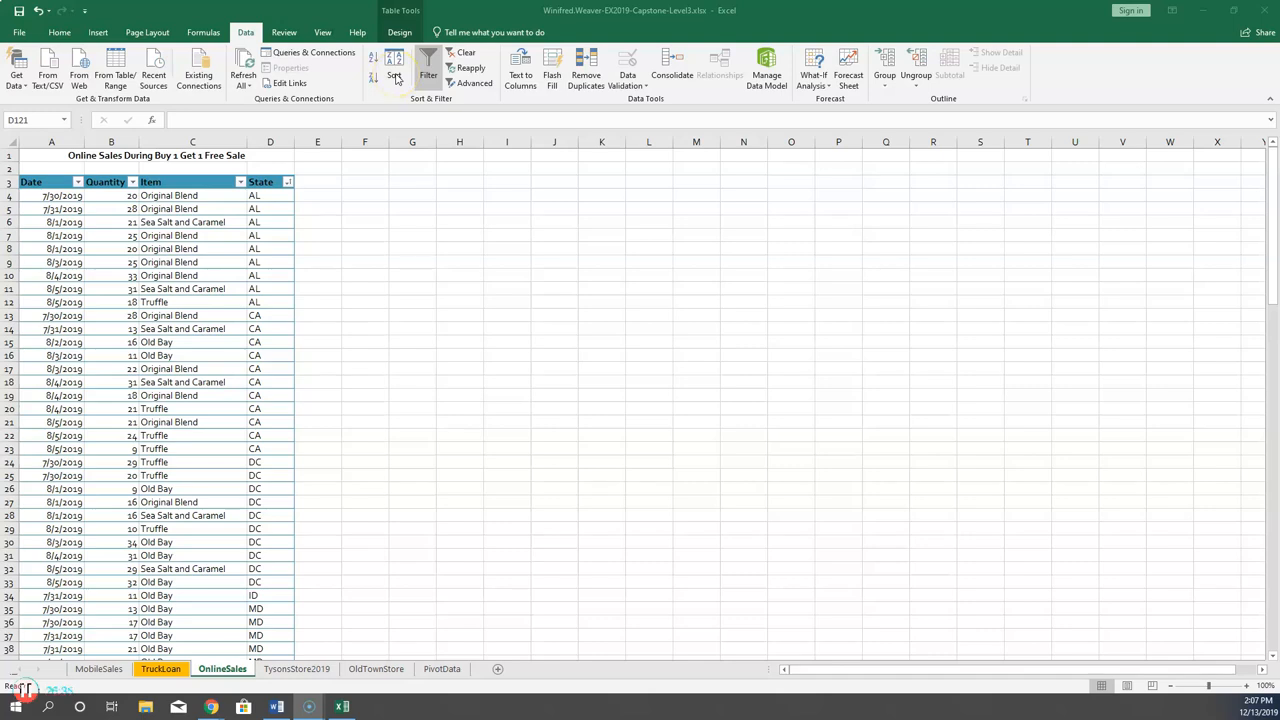
left_click(396, 76)
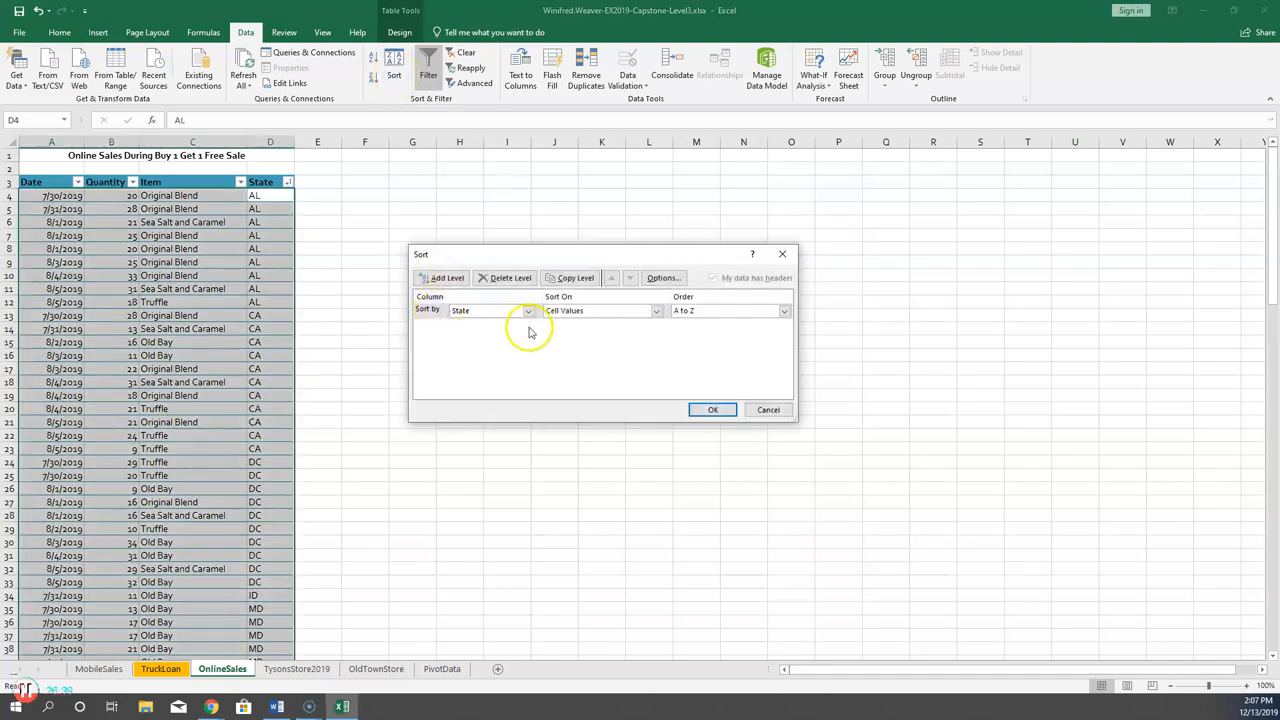
left_click(528, 312)
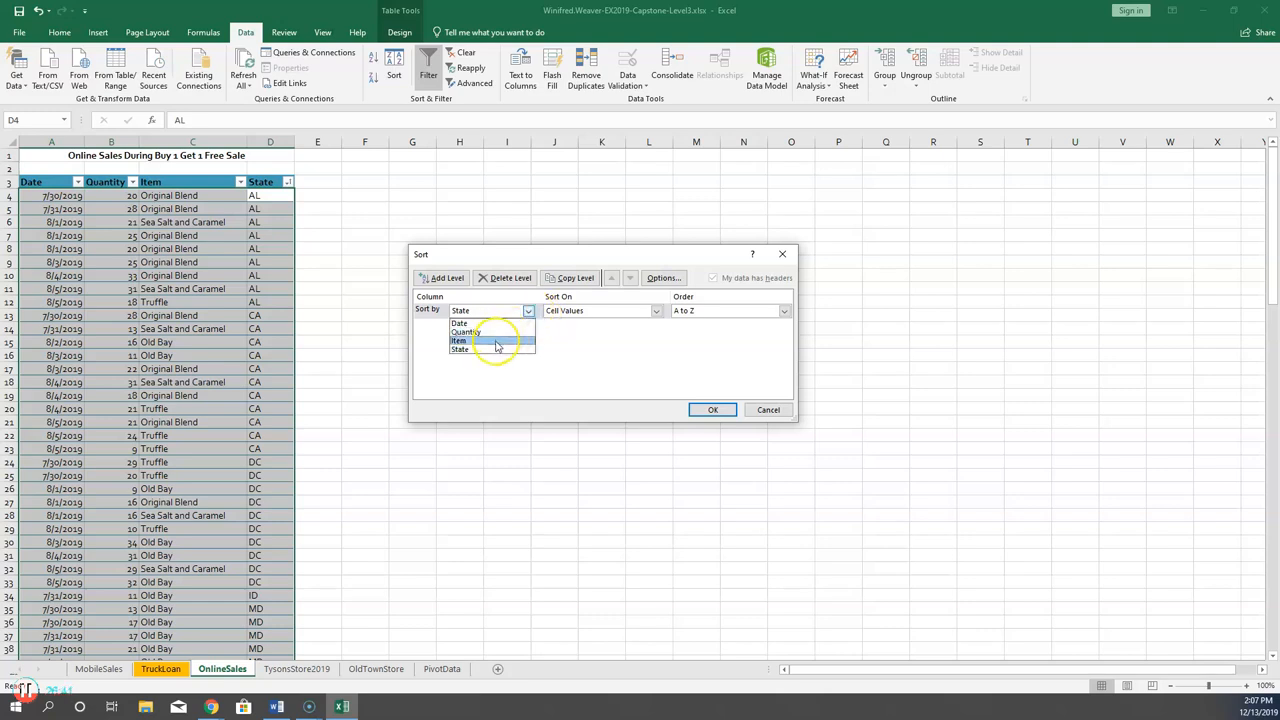
left_click(497, 341)
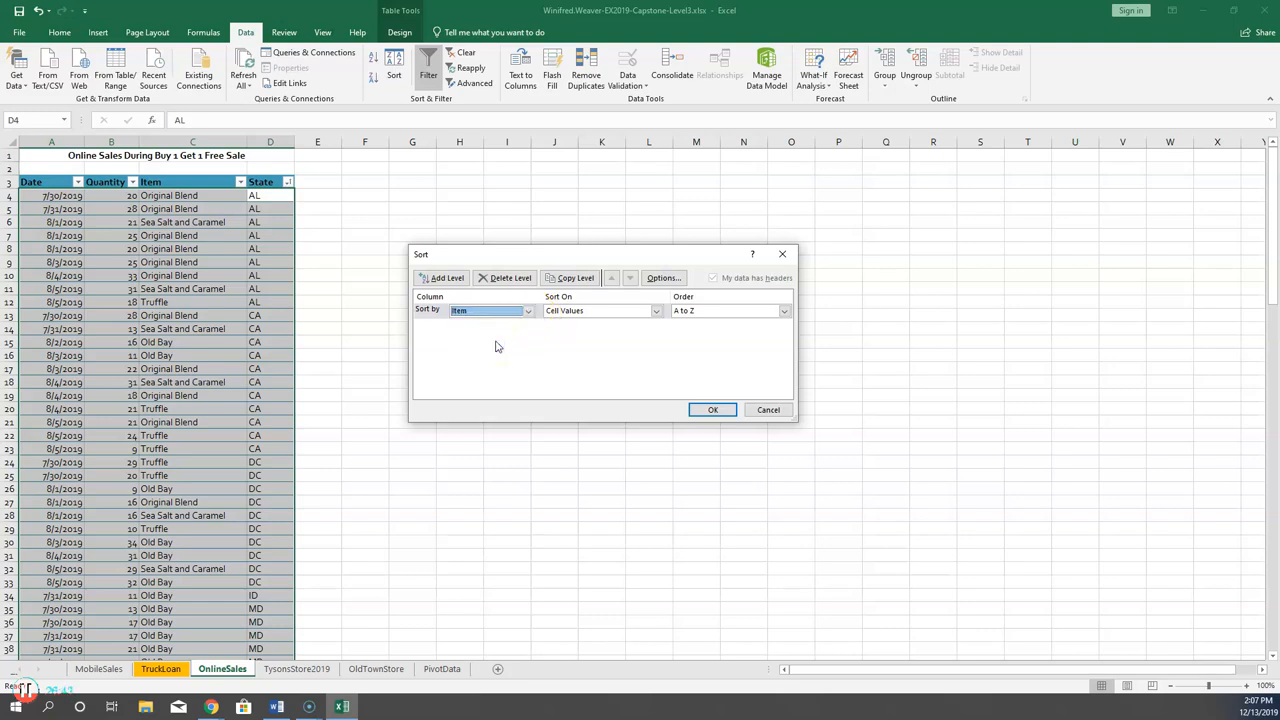
left_click(713, 412)
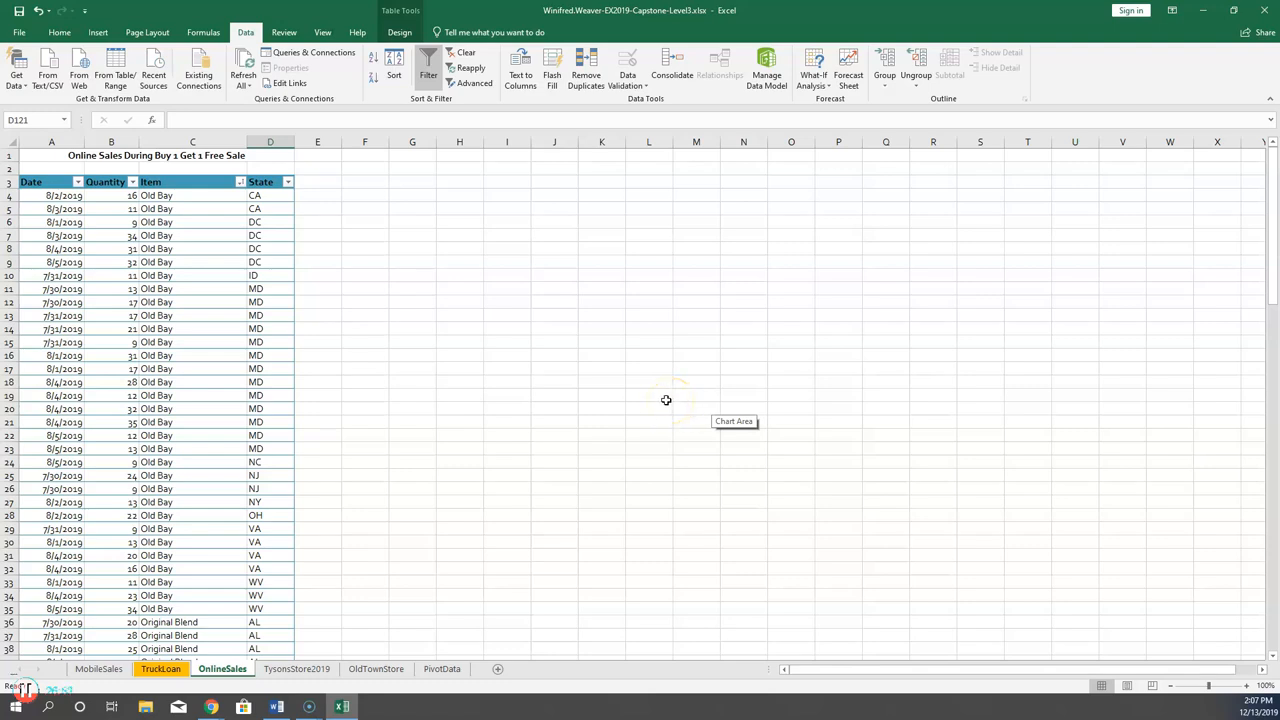
Filter the State column of the online sales table to show only MD.
left_click(288, 183)
left_click(154, 312)
left_click(158, 367)
left_click(210, 436)
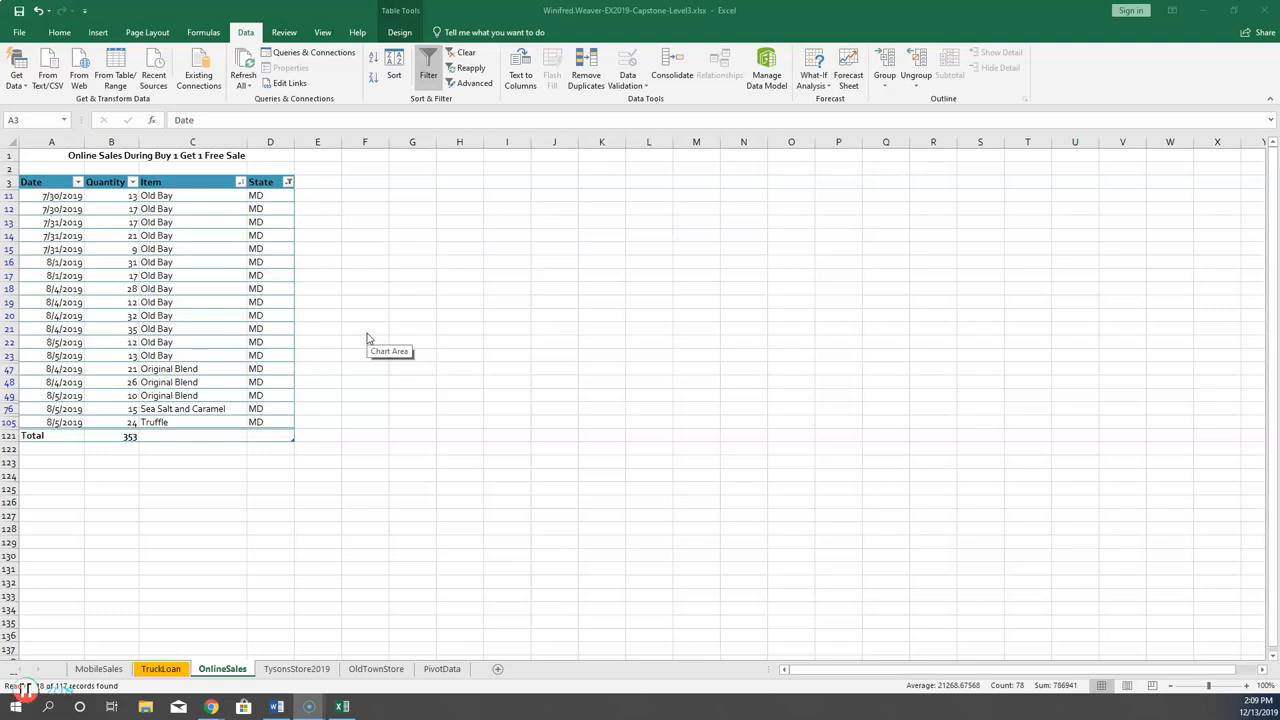
Create a PivotTable on a new worksheet from the range A3:D120 on the PivotData sheet, with Item as the row field.
left_click(440, 670)
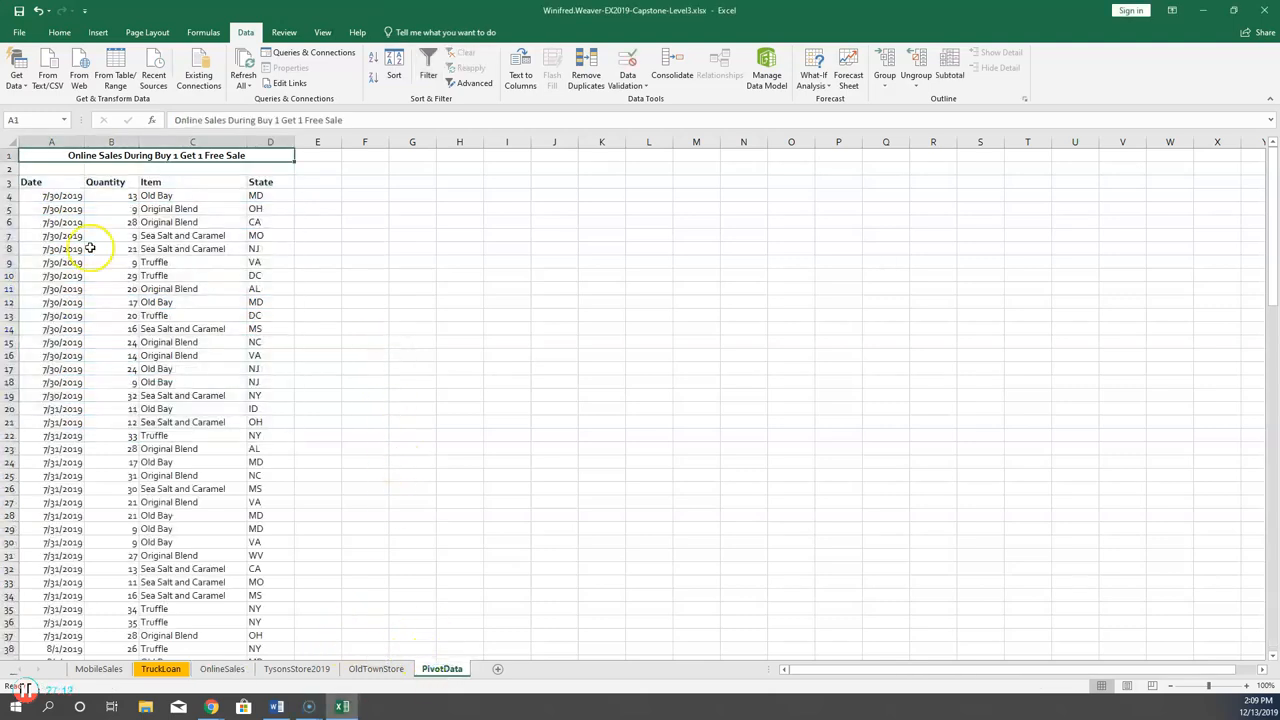
left_click_drag(29, 183, 273, 596)
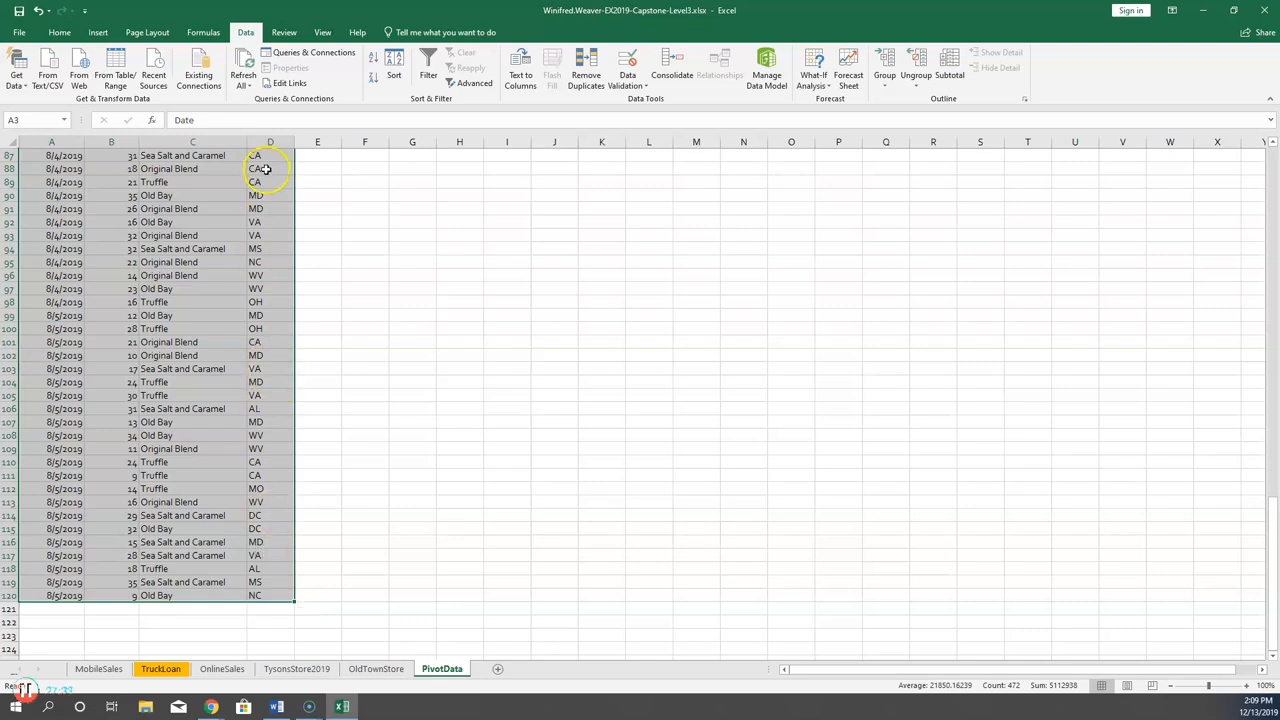
left_click(99, 32)
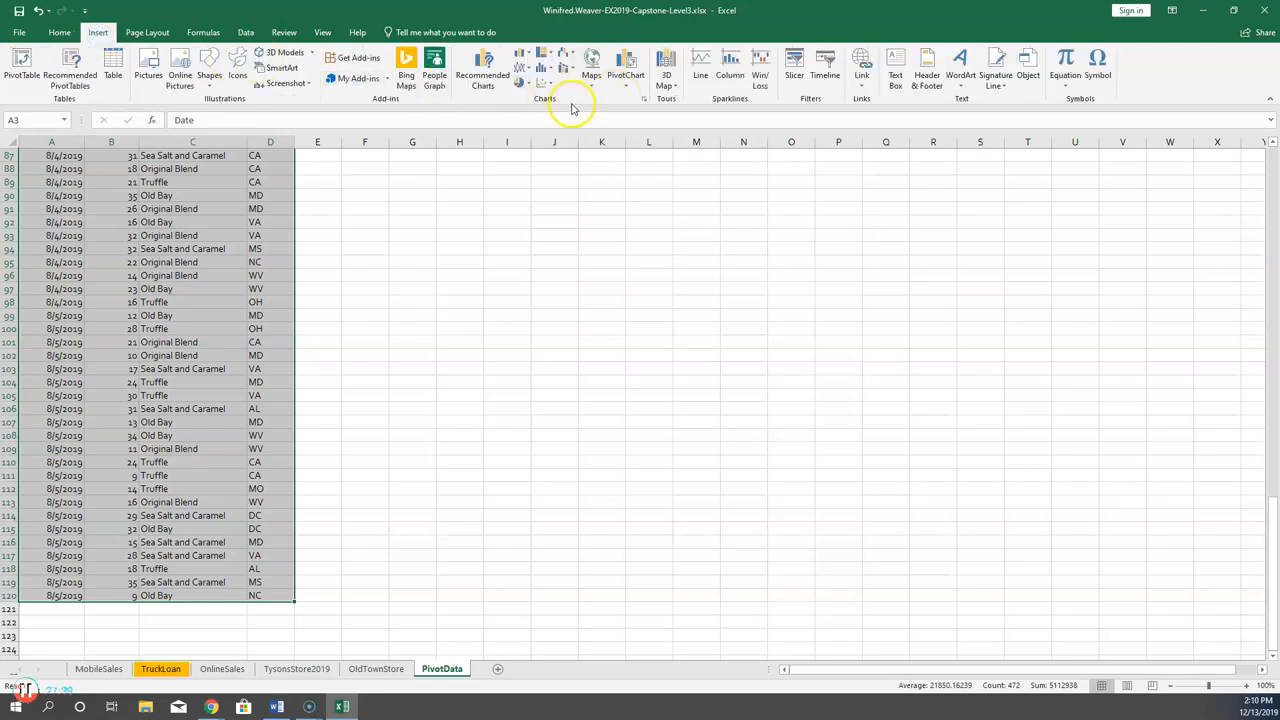
left_click(16, 66)
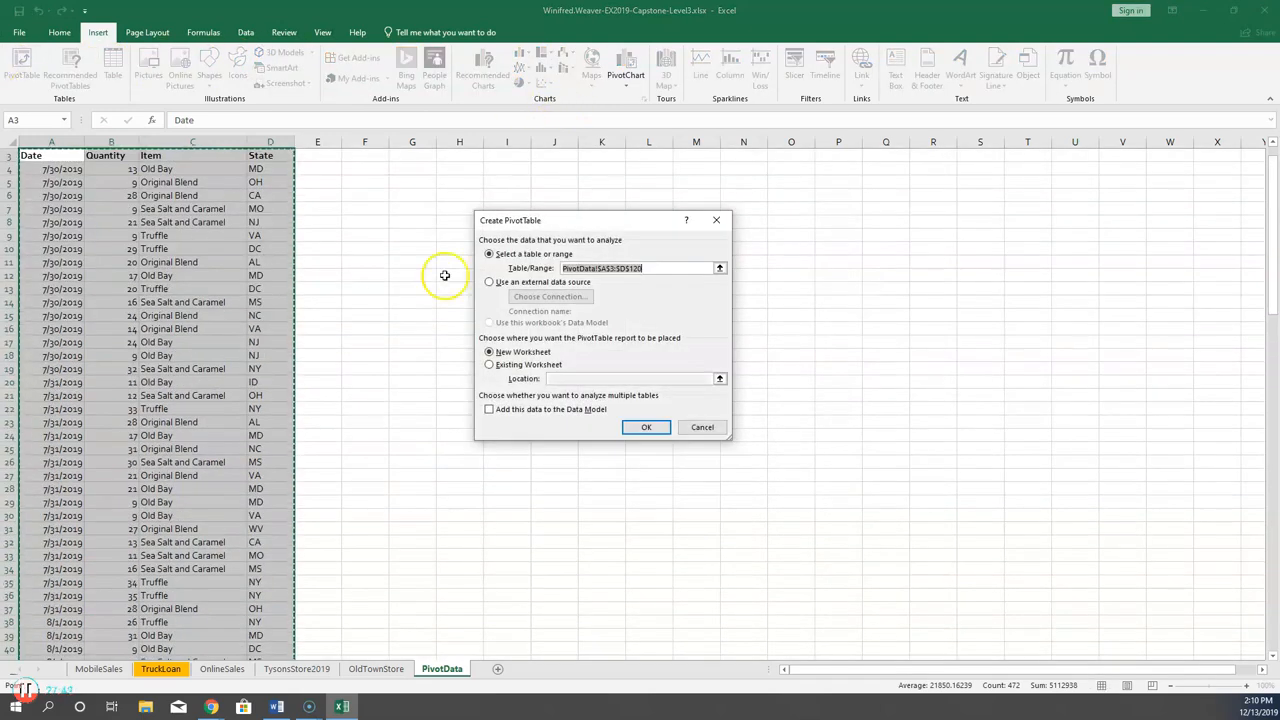
left_click(646, 427)
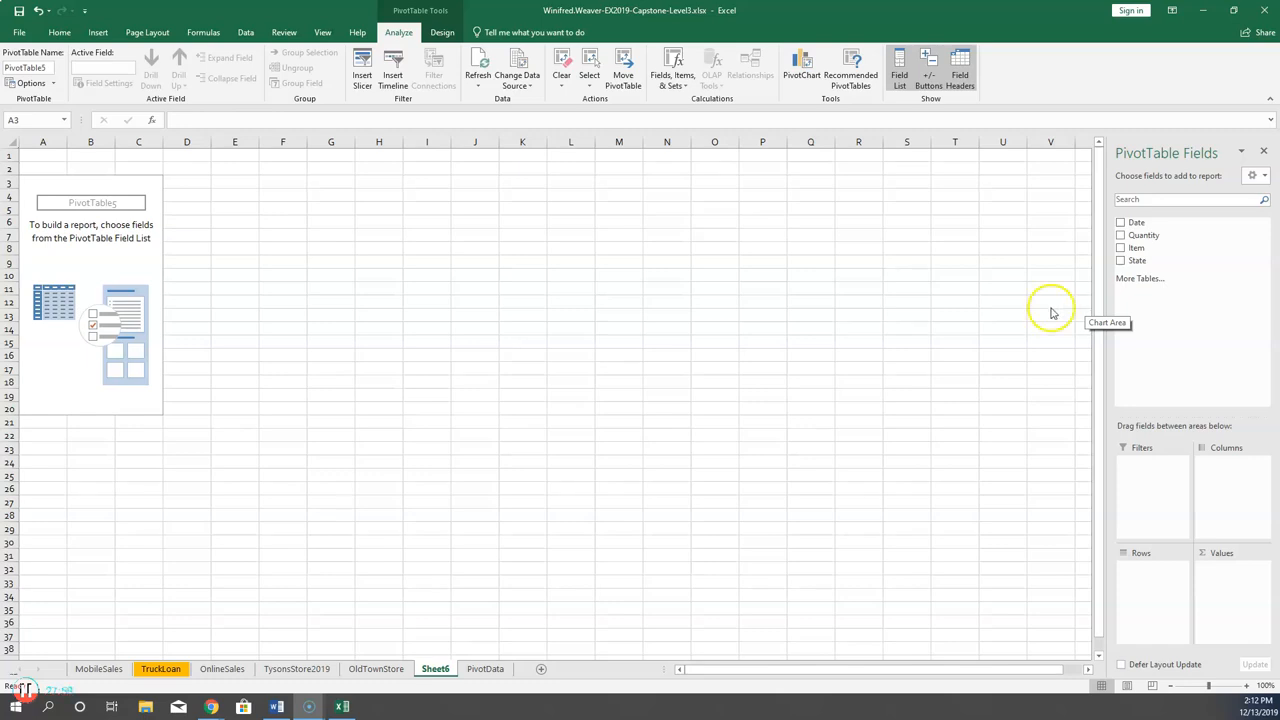
left_click(1130, 248)
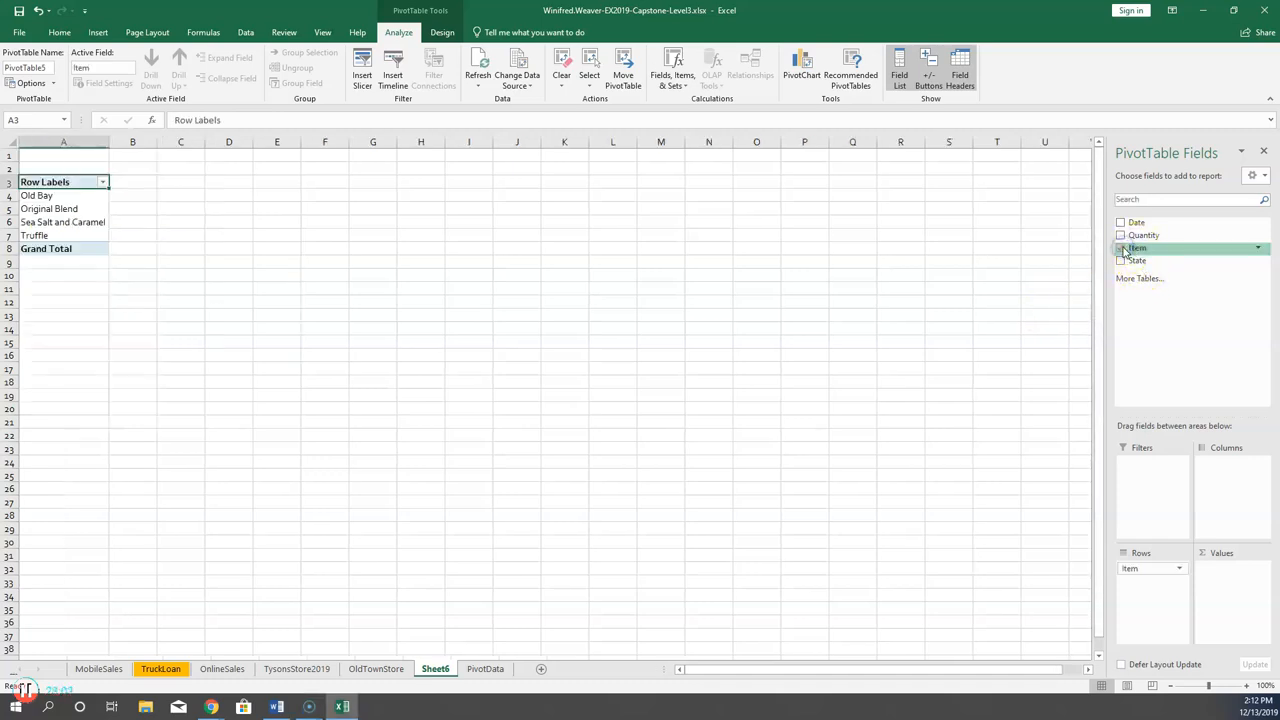
mouse_move(1122, 249)
left_mouse_down()
mouse_move(1168, 370)
mouse_move(1153, 541)
mouse_move(1147, 251)
left_mouse_up()
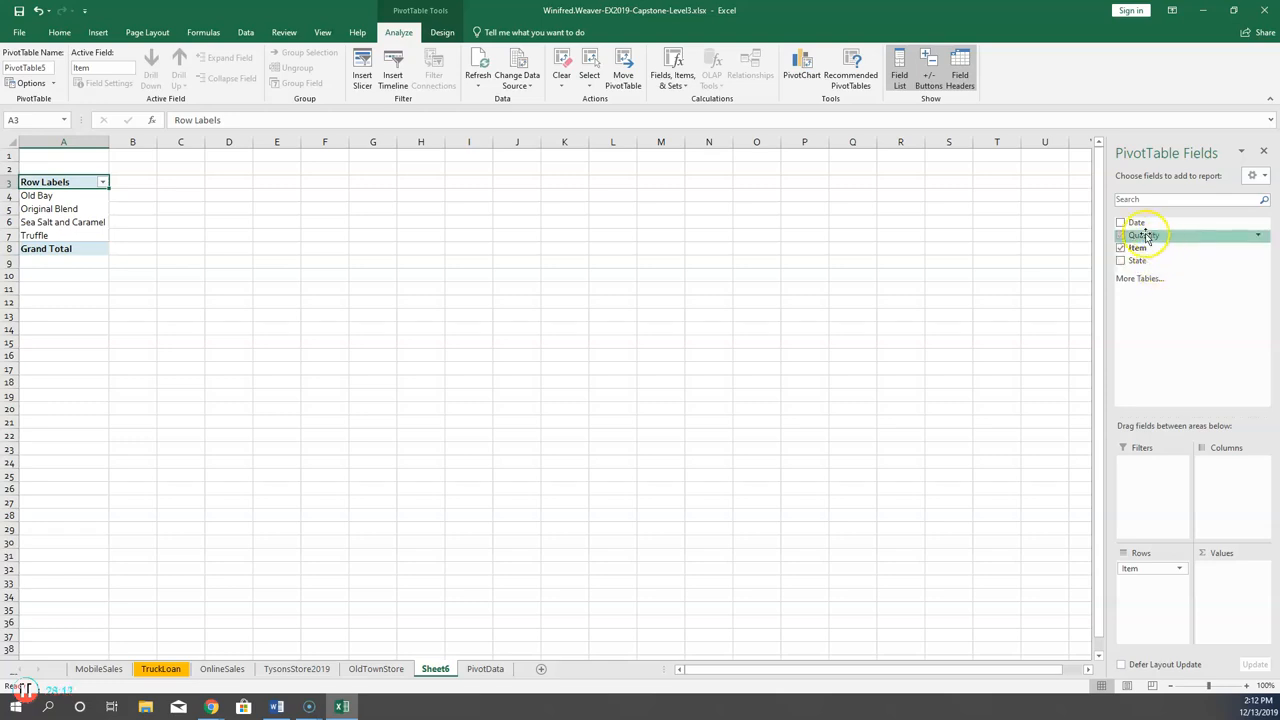
left_click(1257, 236)
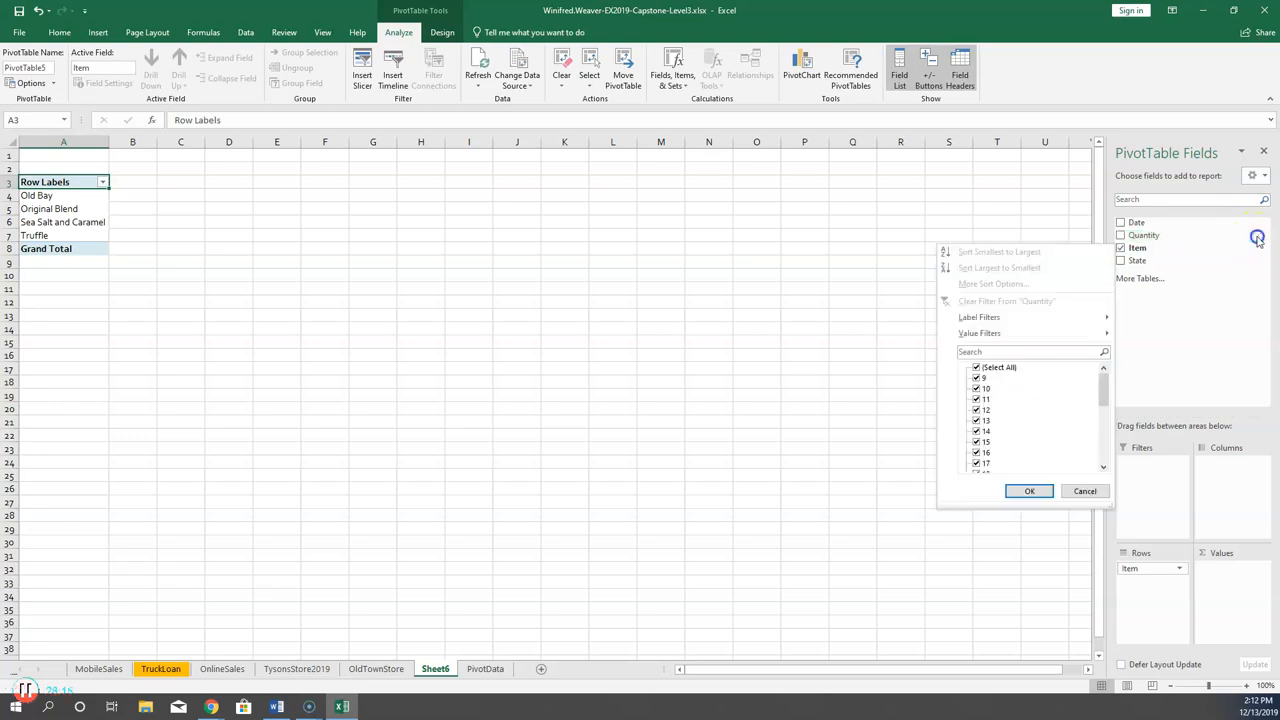
left_click_drag(1101, 383, 1104, 465)
left_click(1088, 490)
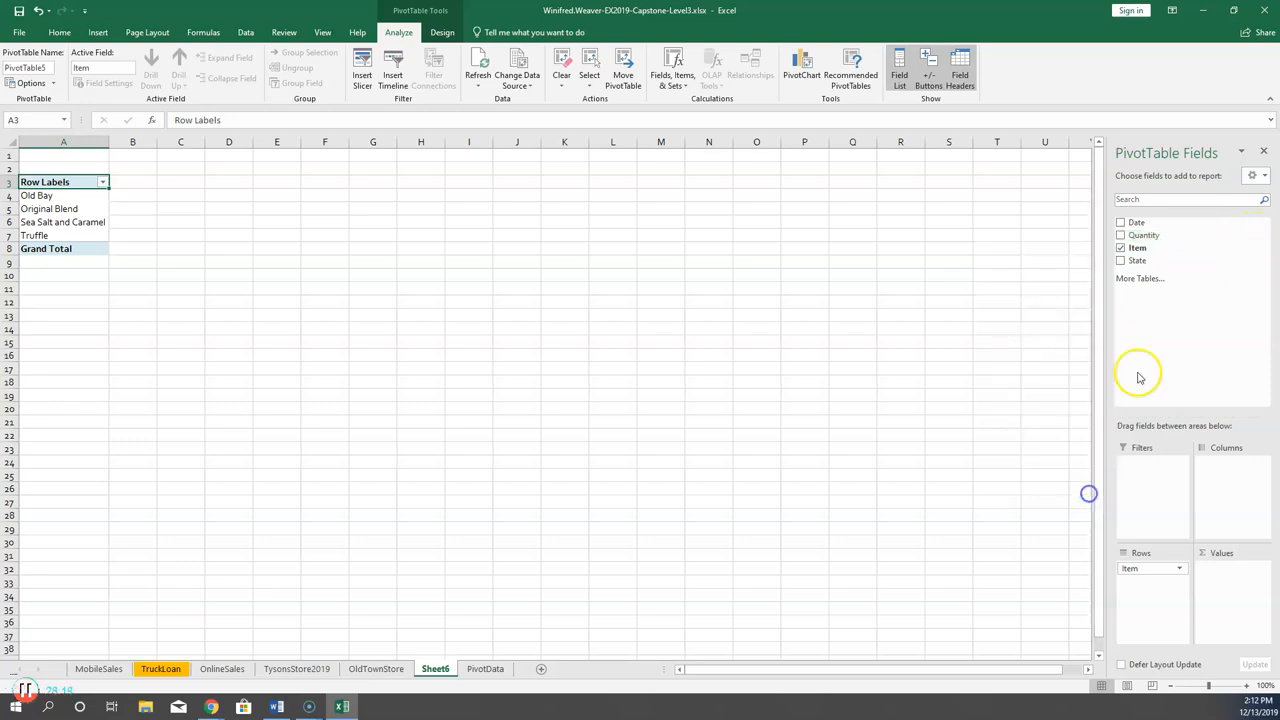
Add Quantity to the PivotTable as summed values and rename its worksheet as PivotTable.
left_click(1121, 235)
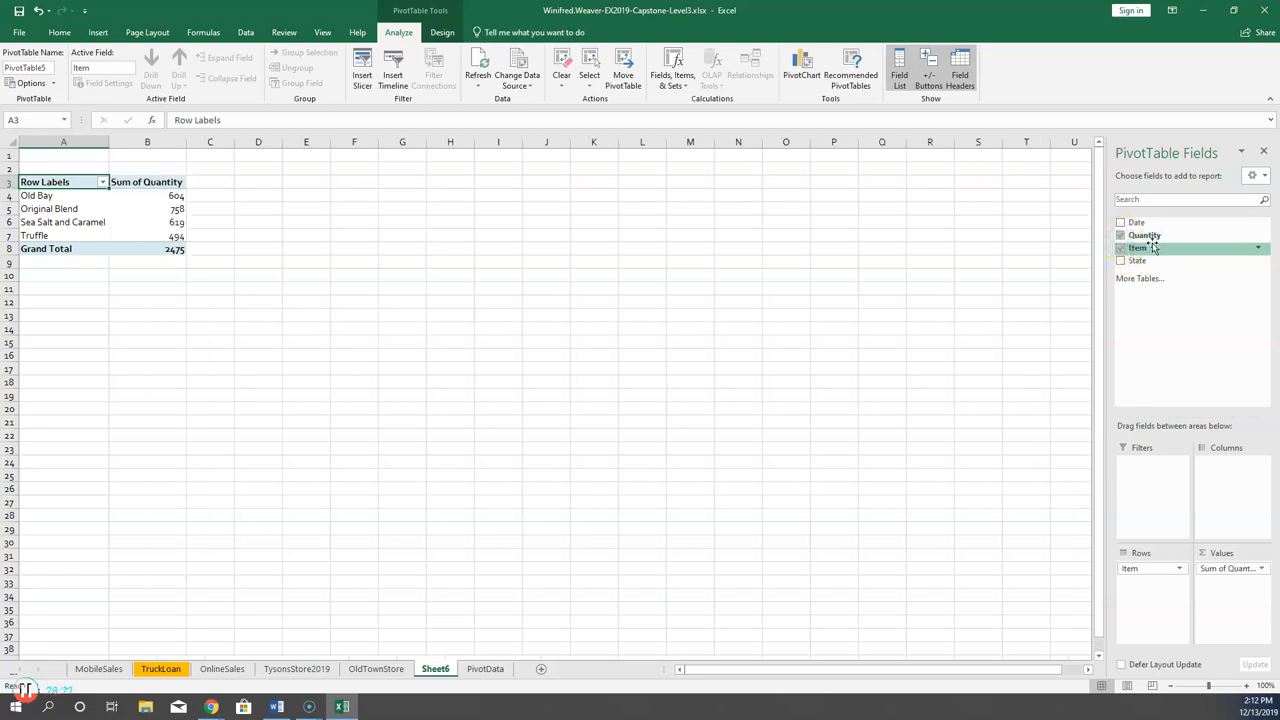
left_click(1130, 265)
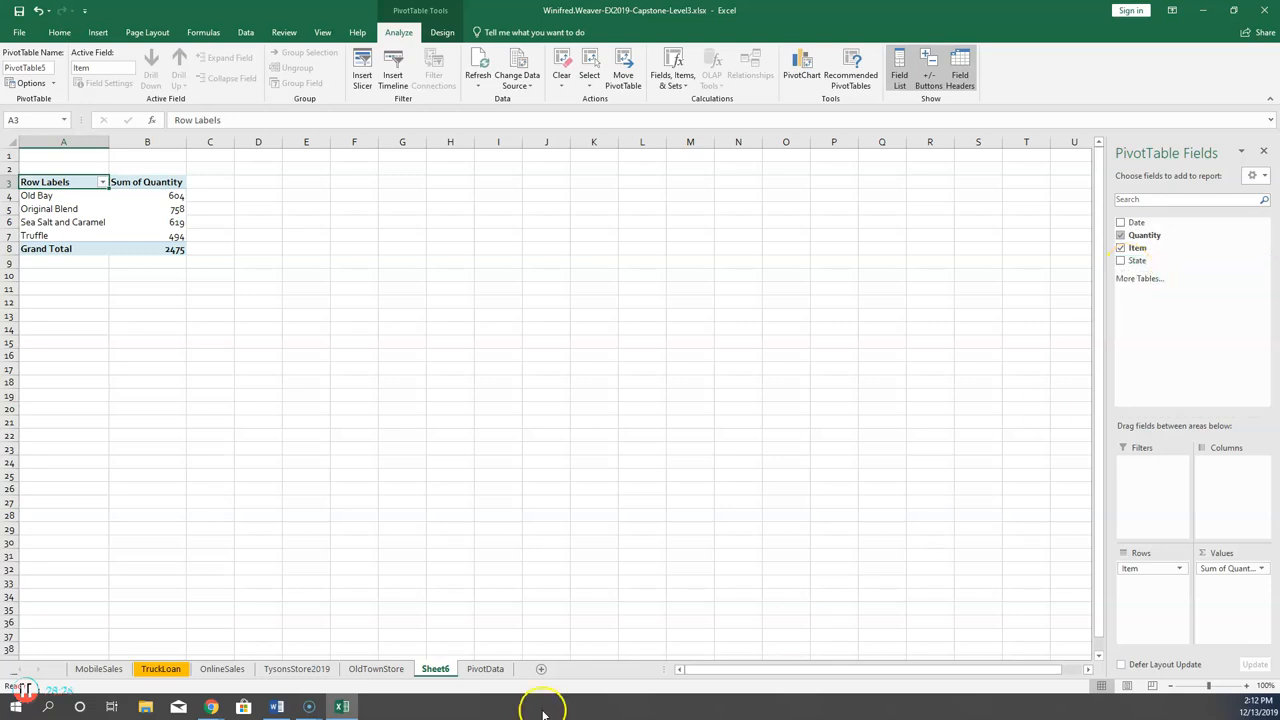
right_click(435, 673)
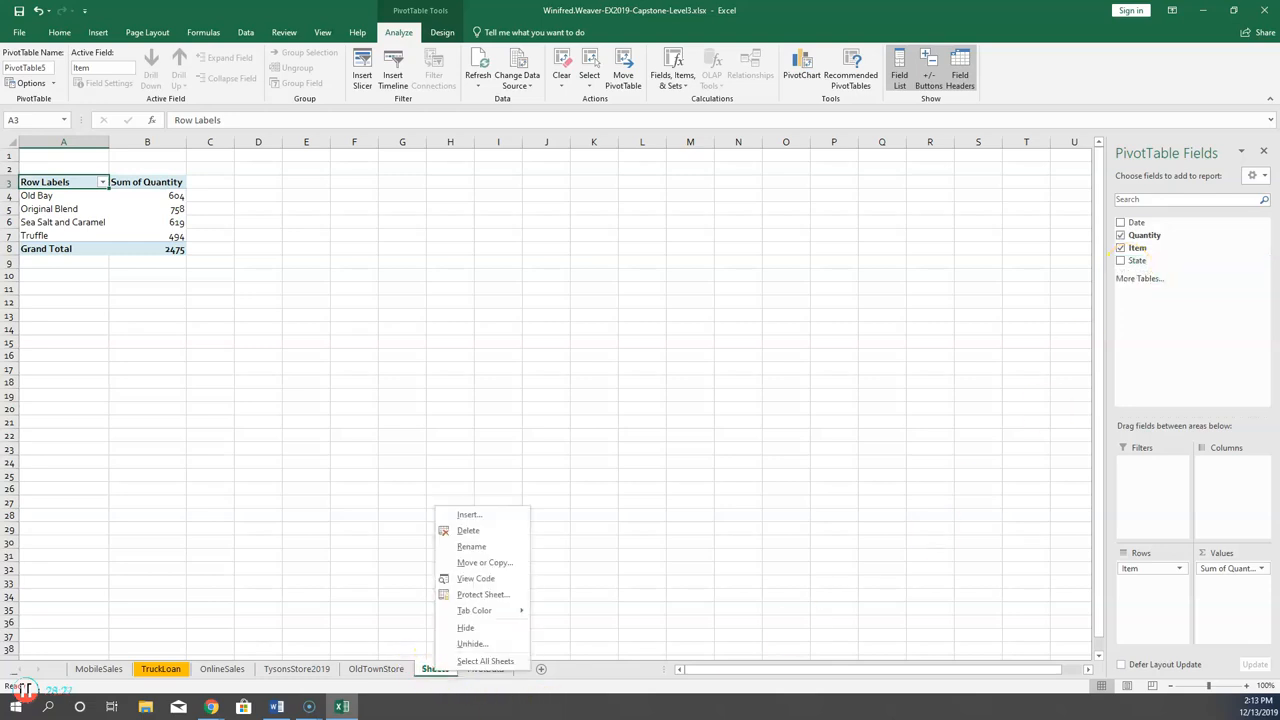
left_click(488, 547)
type("P")
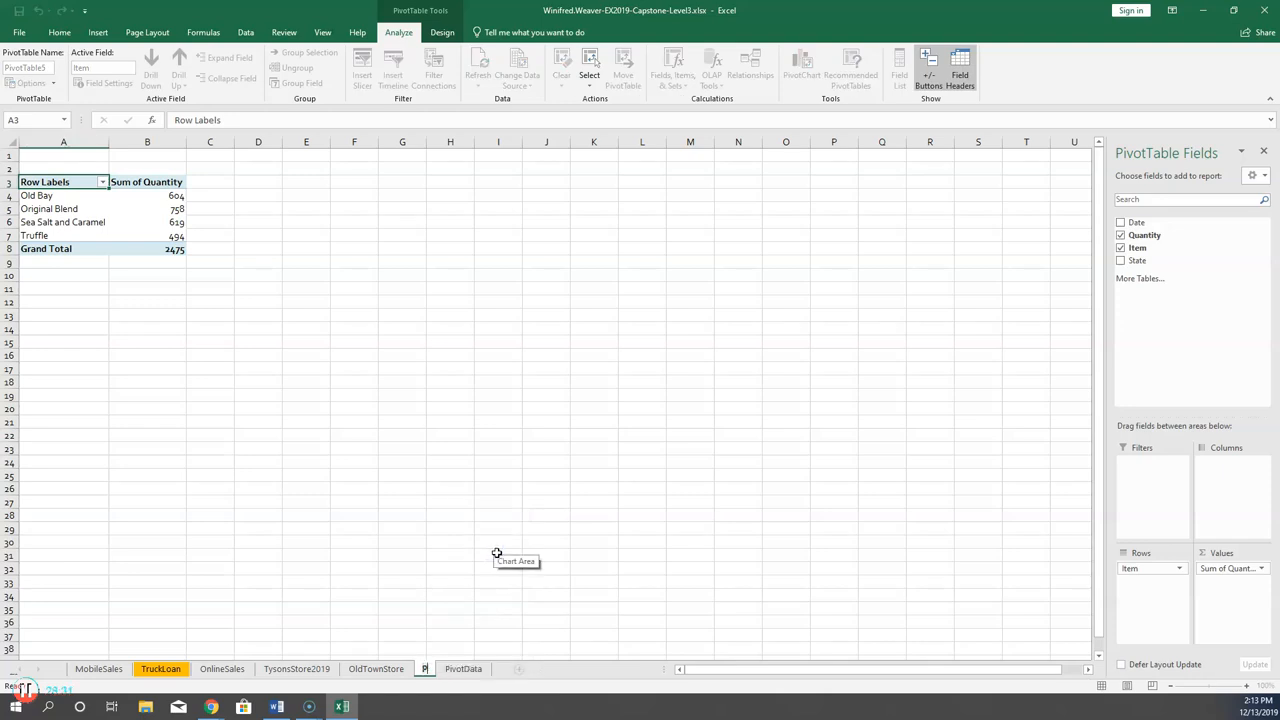
type("ivotTable")
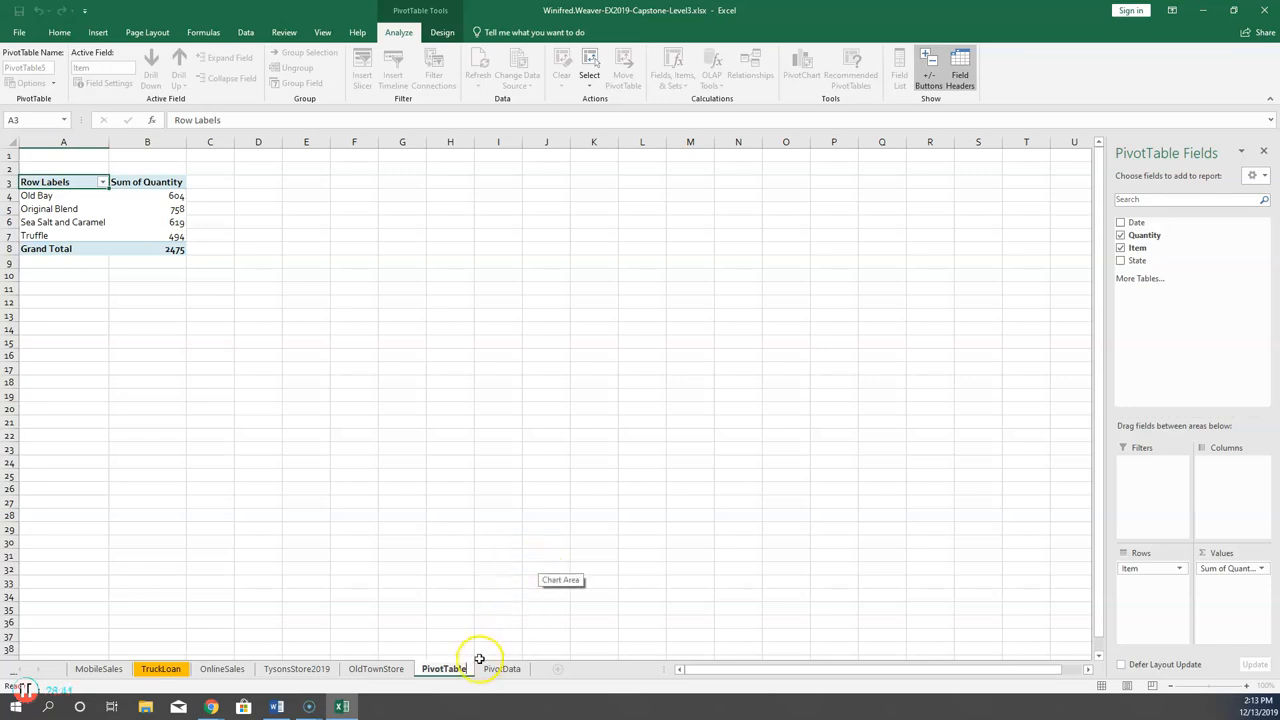
key("Return")
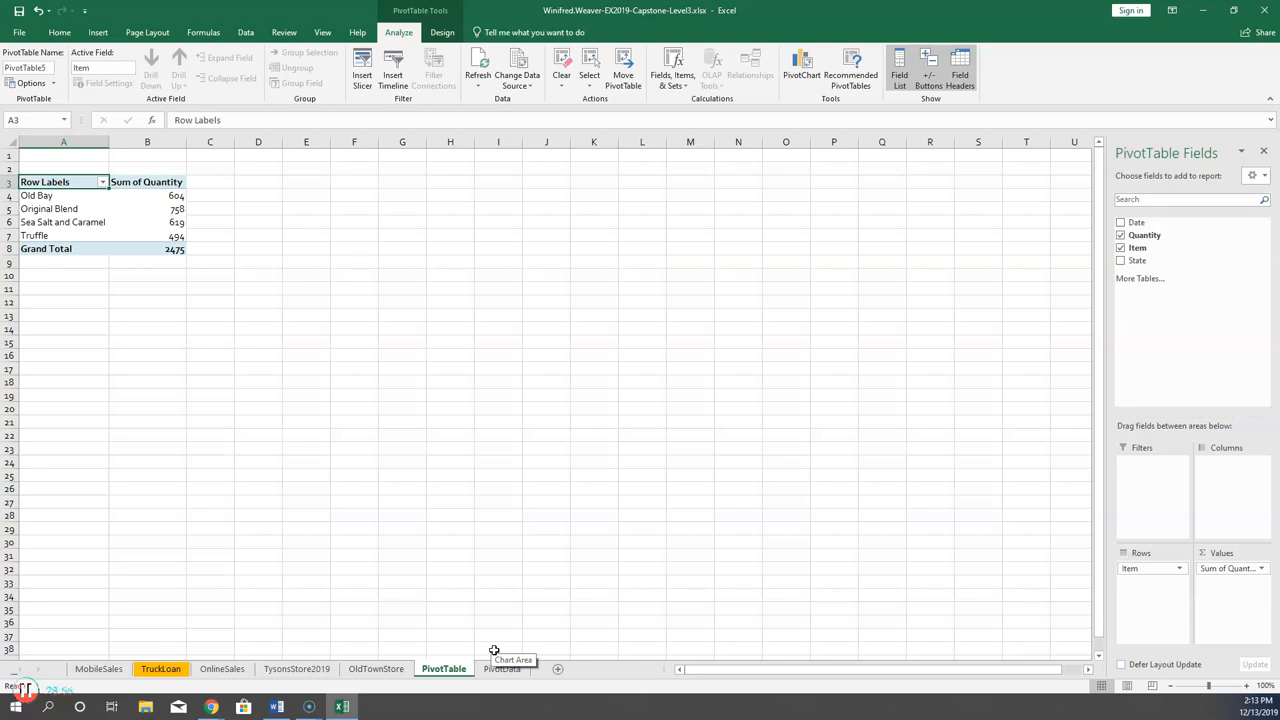
Insert a pie PivotChart from the PivotTable and move its upper-left corner to cell D3.
left_click(510, 668)
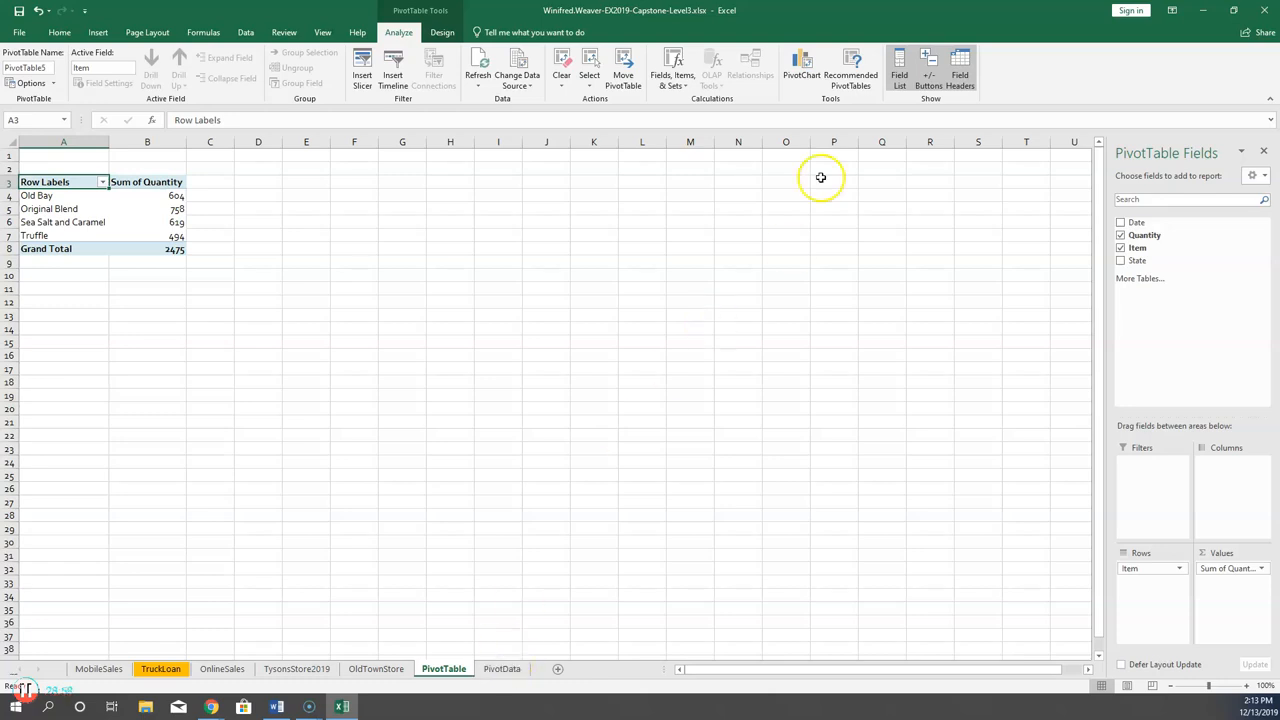
left_click(806, 68)
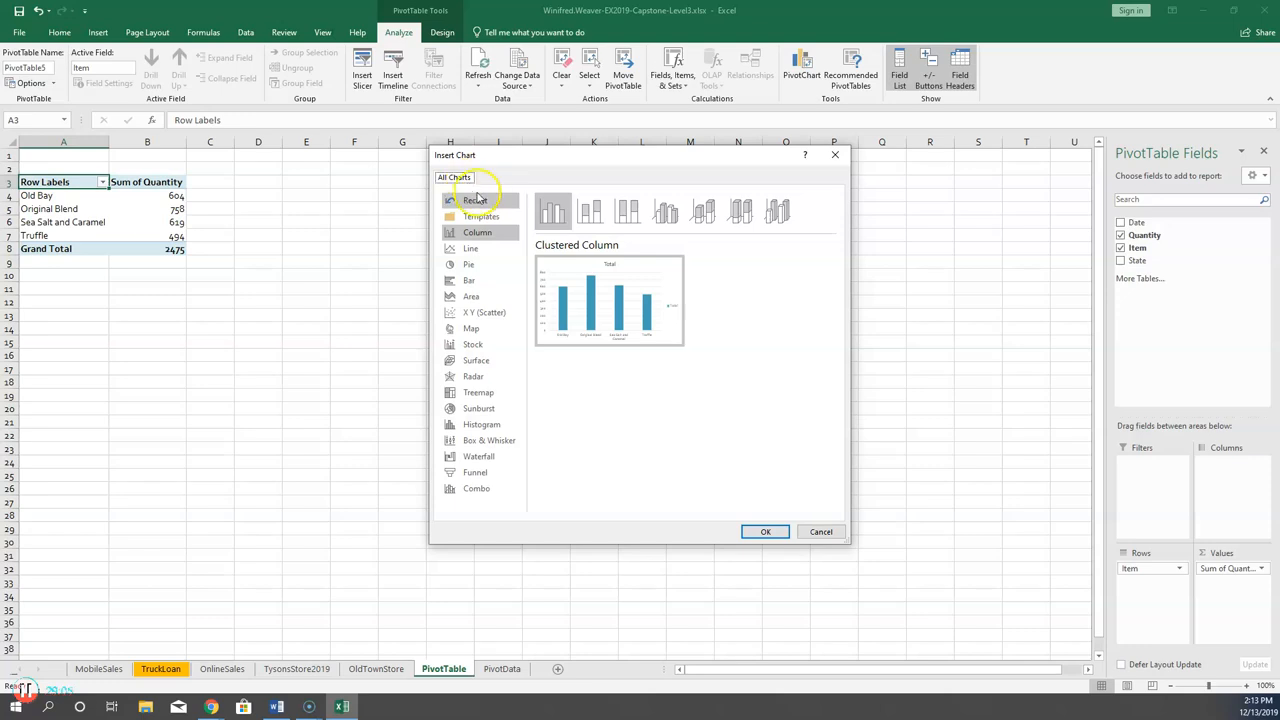
left_click(469, 266)
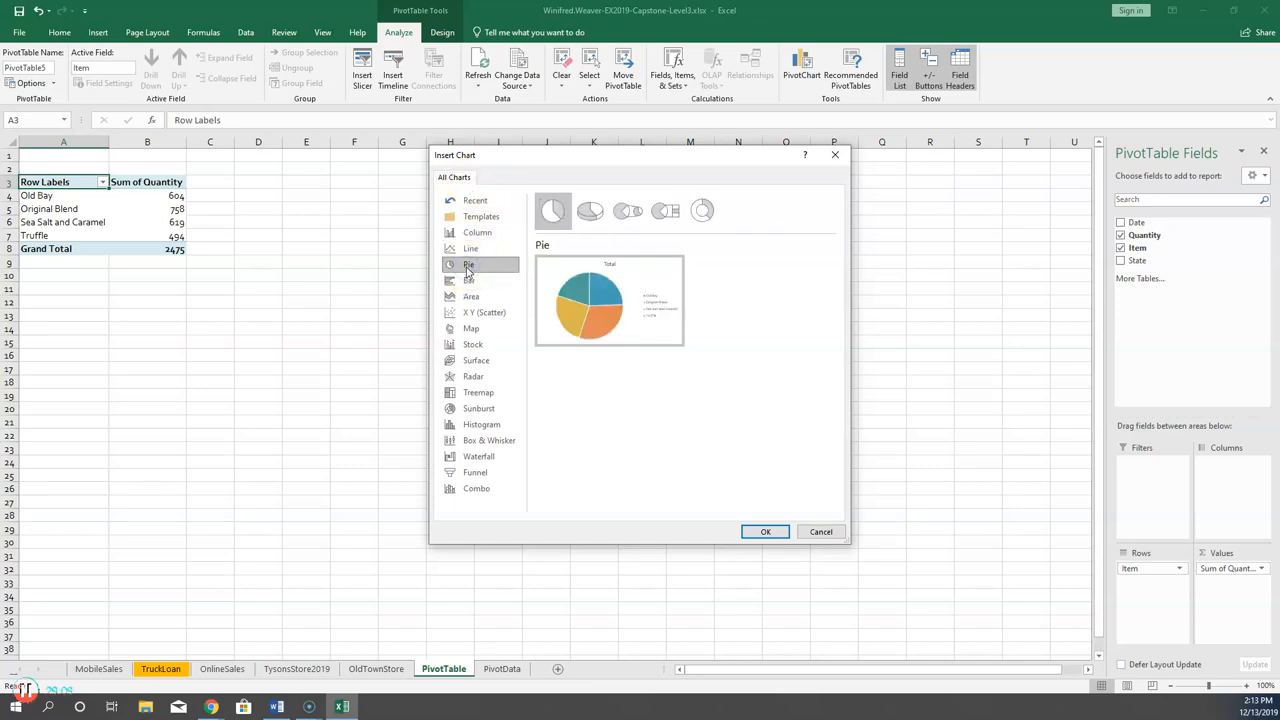
left_click(772, 532)
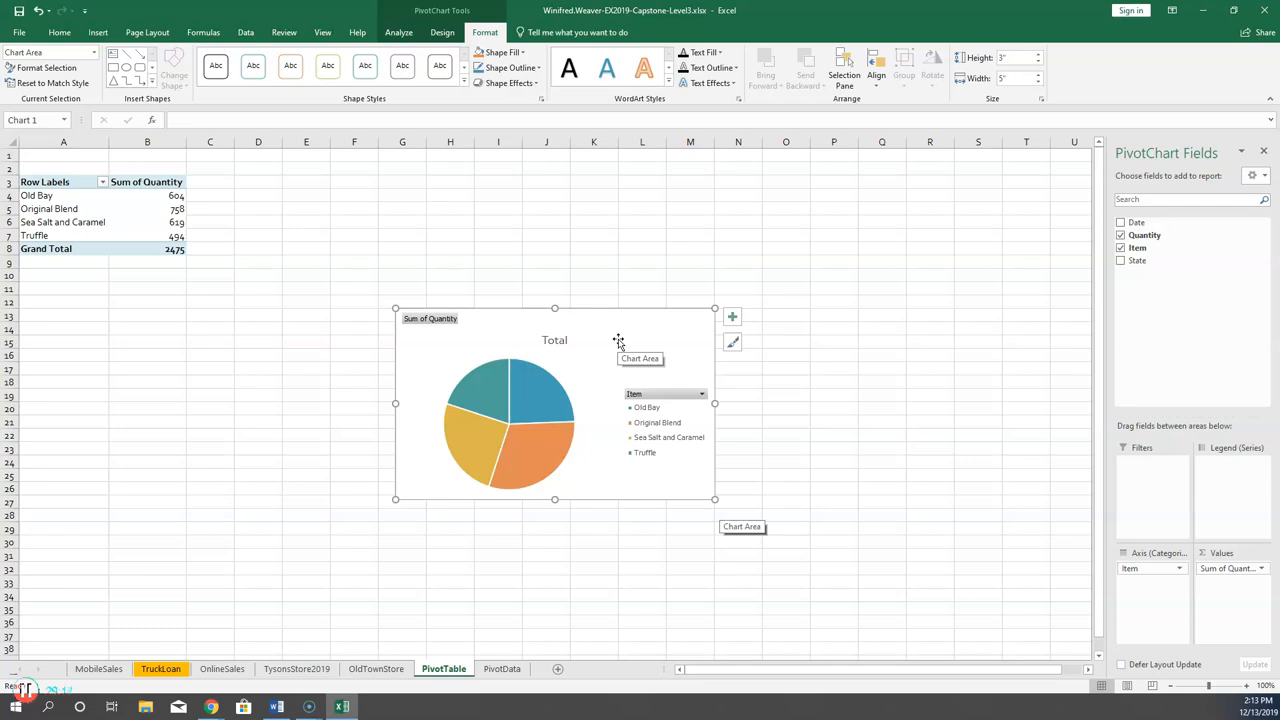
left_click_drag(613, 345, 431, 200)
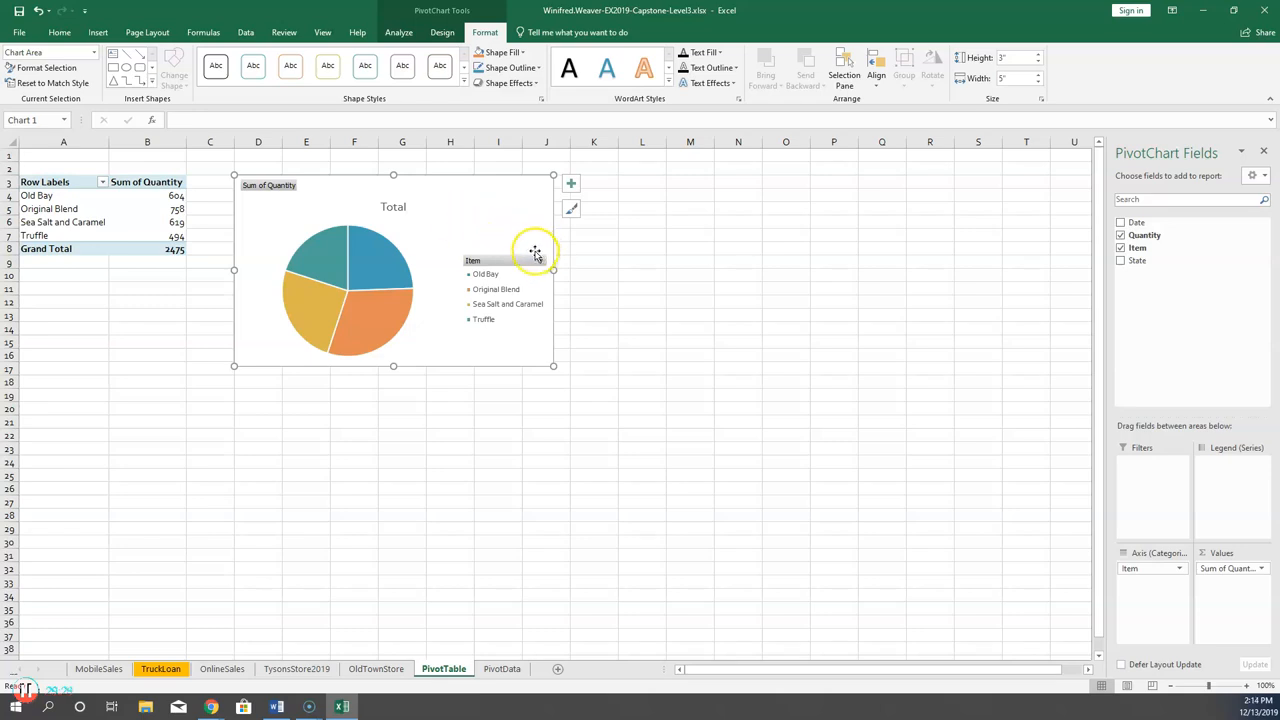
Unhide the BOGOSale2018 worksheet and save the workbook.
right_click(507, 672)
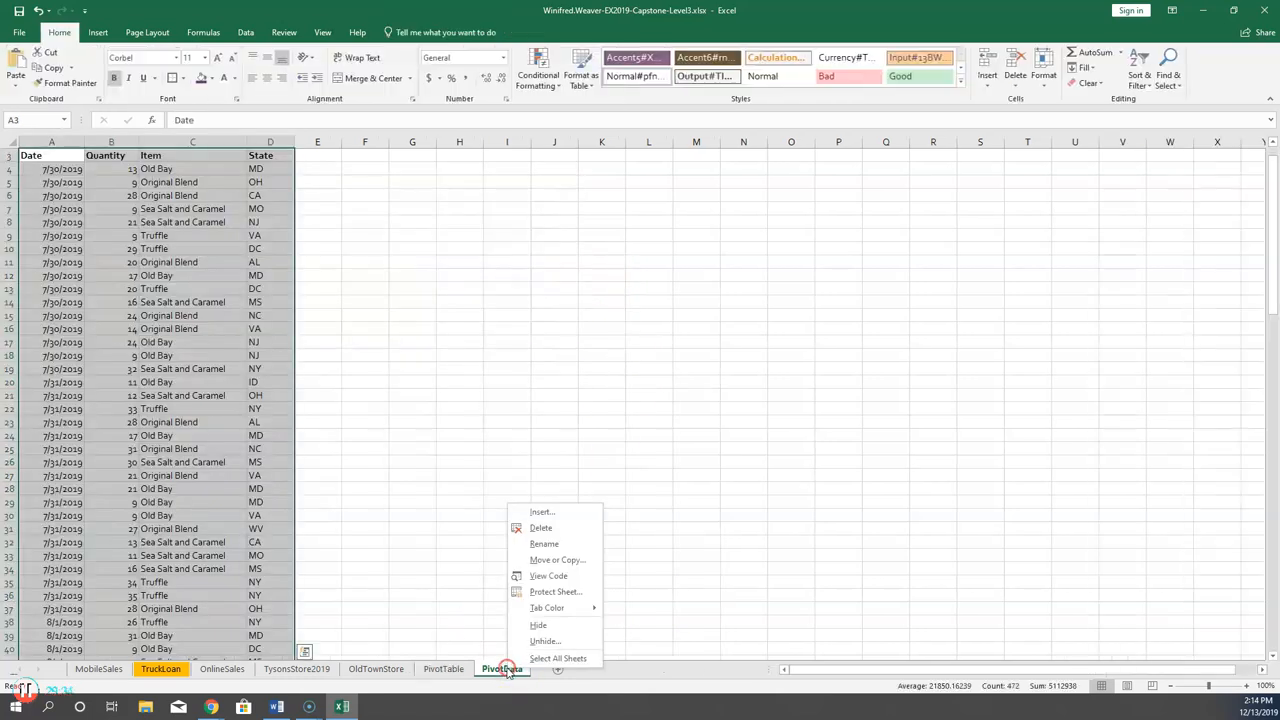
left_click(554, 643)
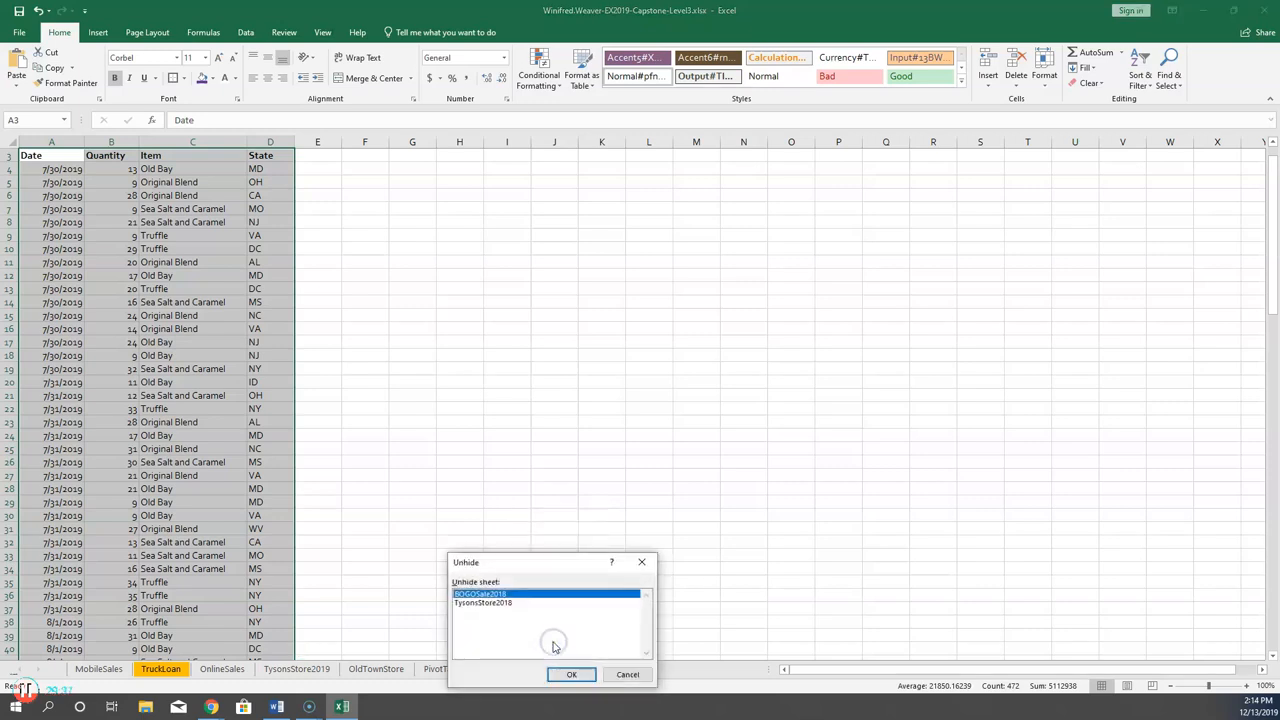
left_click(505, 596)
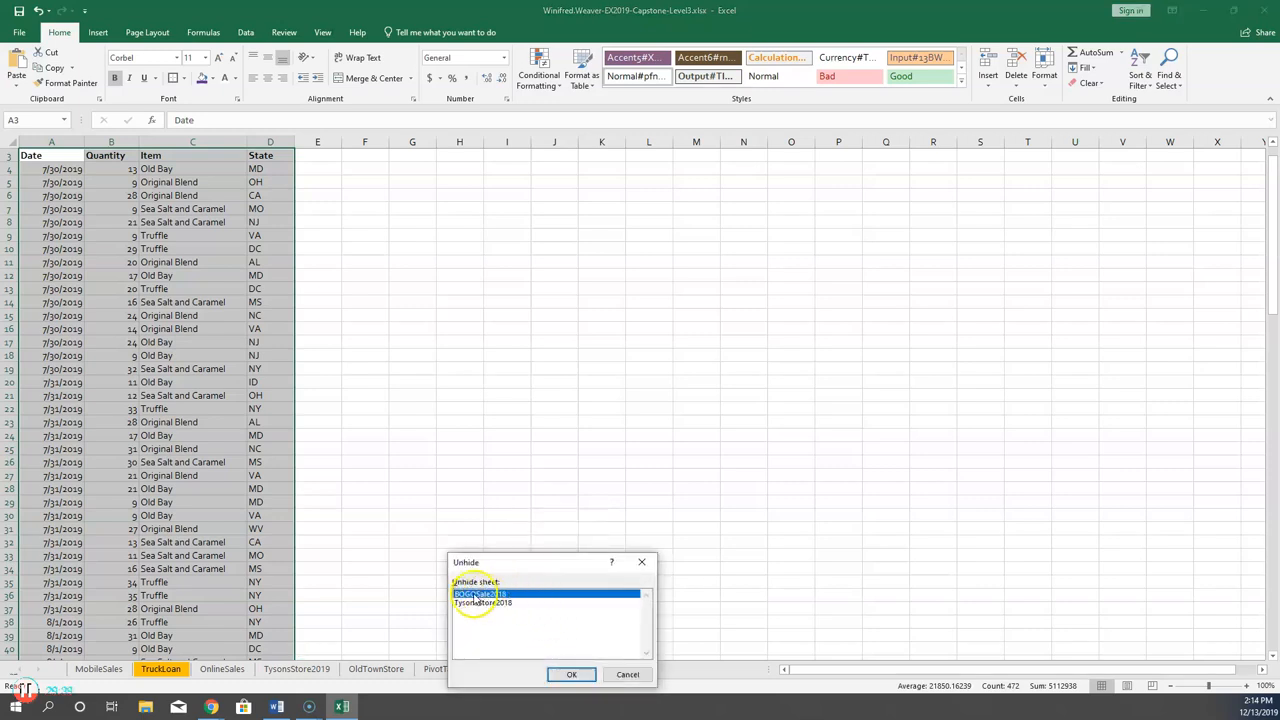
left_click(575, 677)
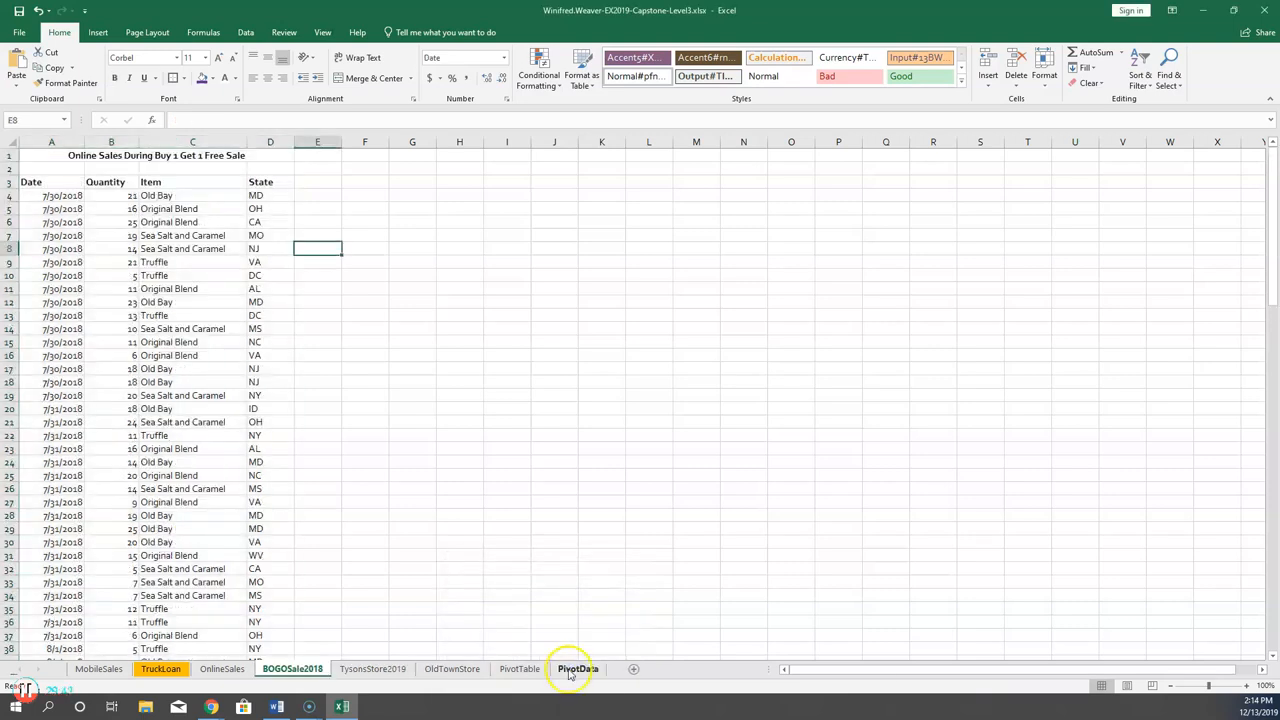
left_click(19, 12)
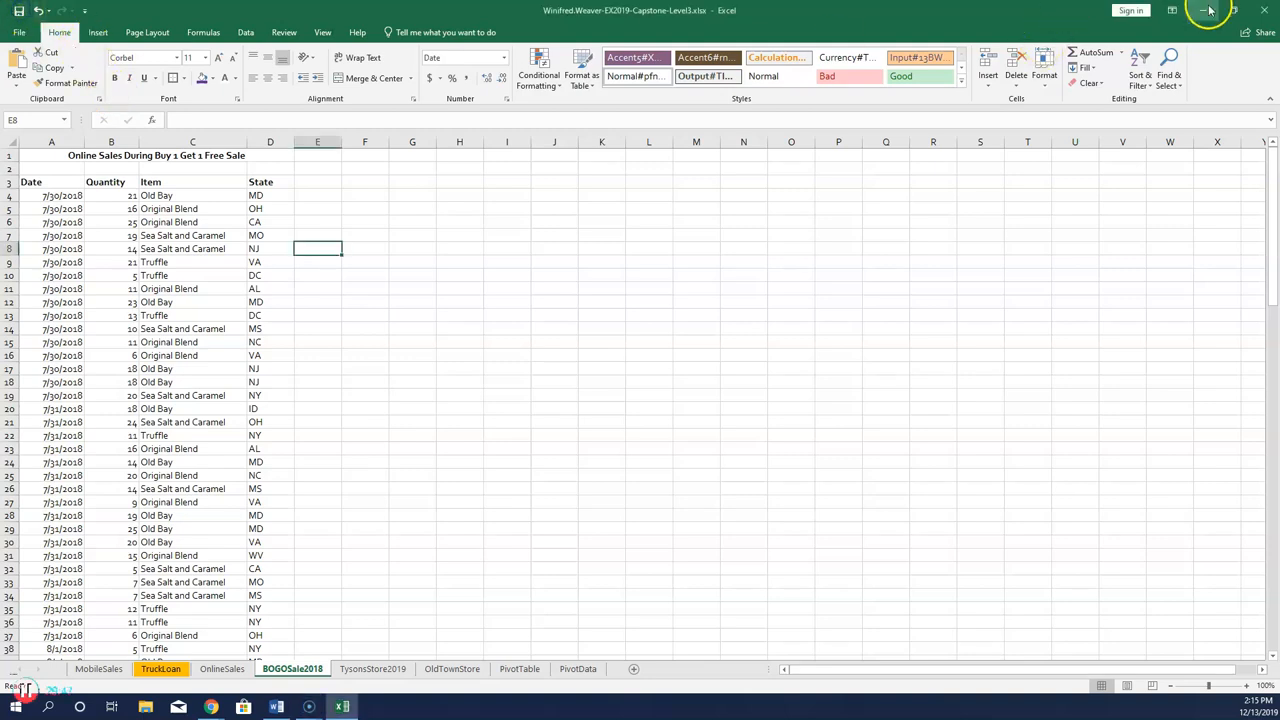
Switch to SIMnet, upload the completed EX2019-Capstone-Level3 workbook from Downloads and submit it for grading.
left_click(1204, 10)
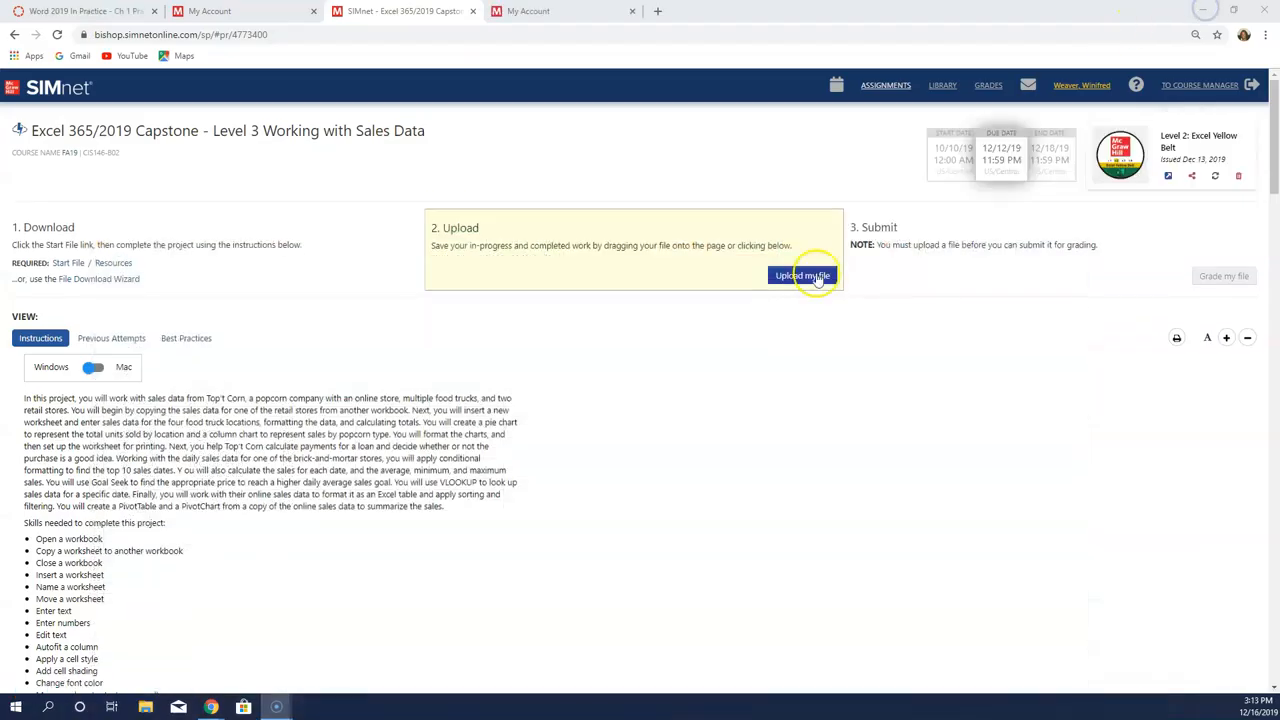
left_click(815, 277)
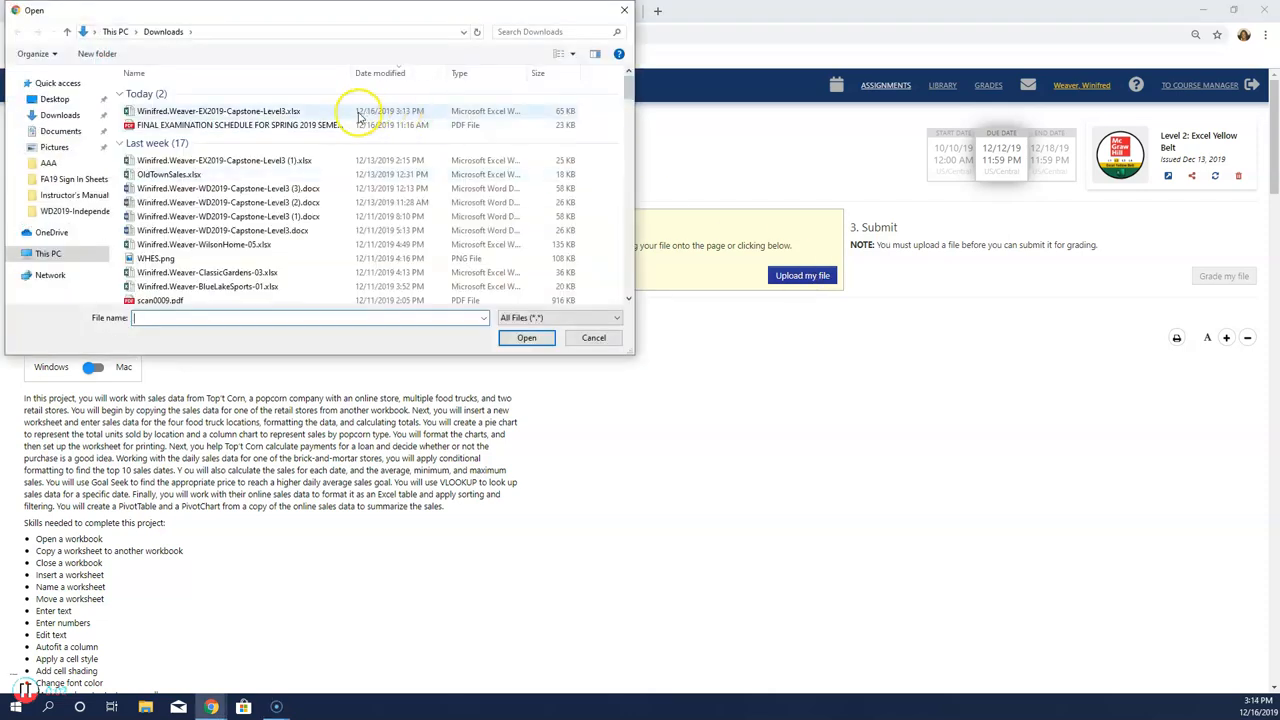
left_click(300, 110)
left_click(526, 337)
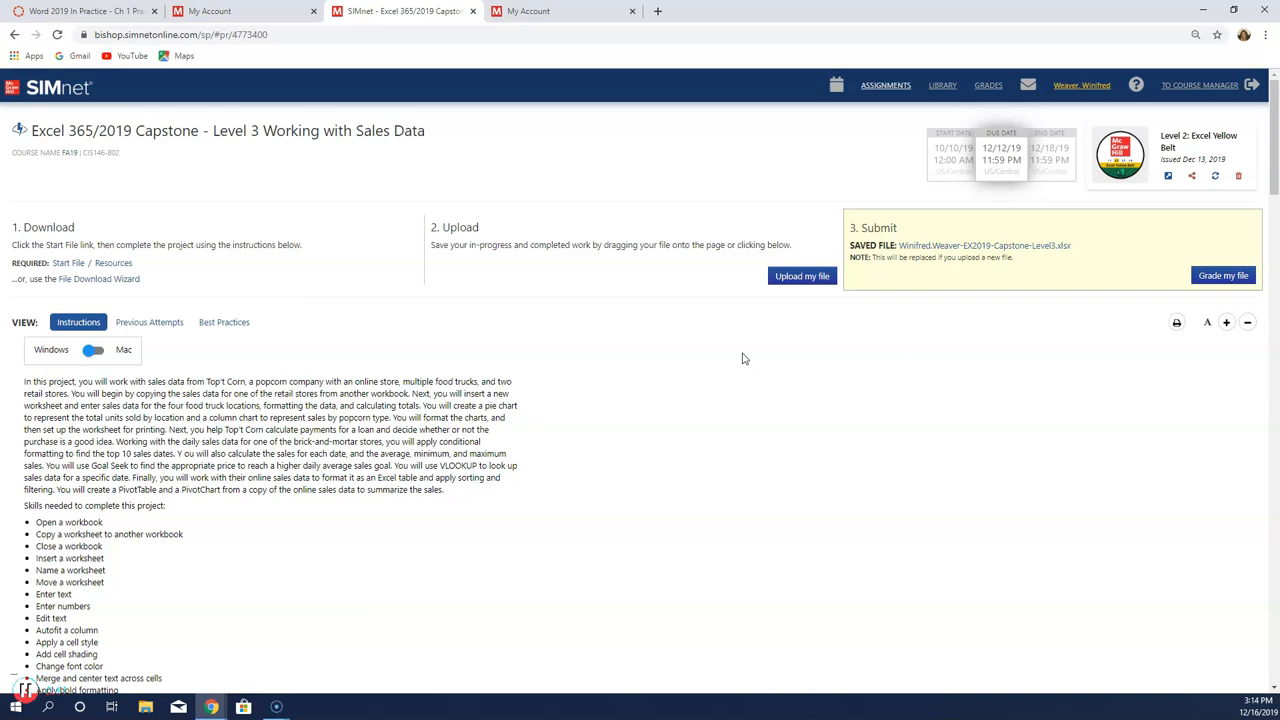
left_click(1220, 281)
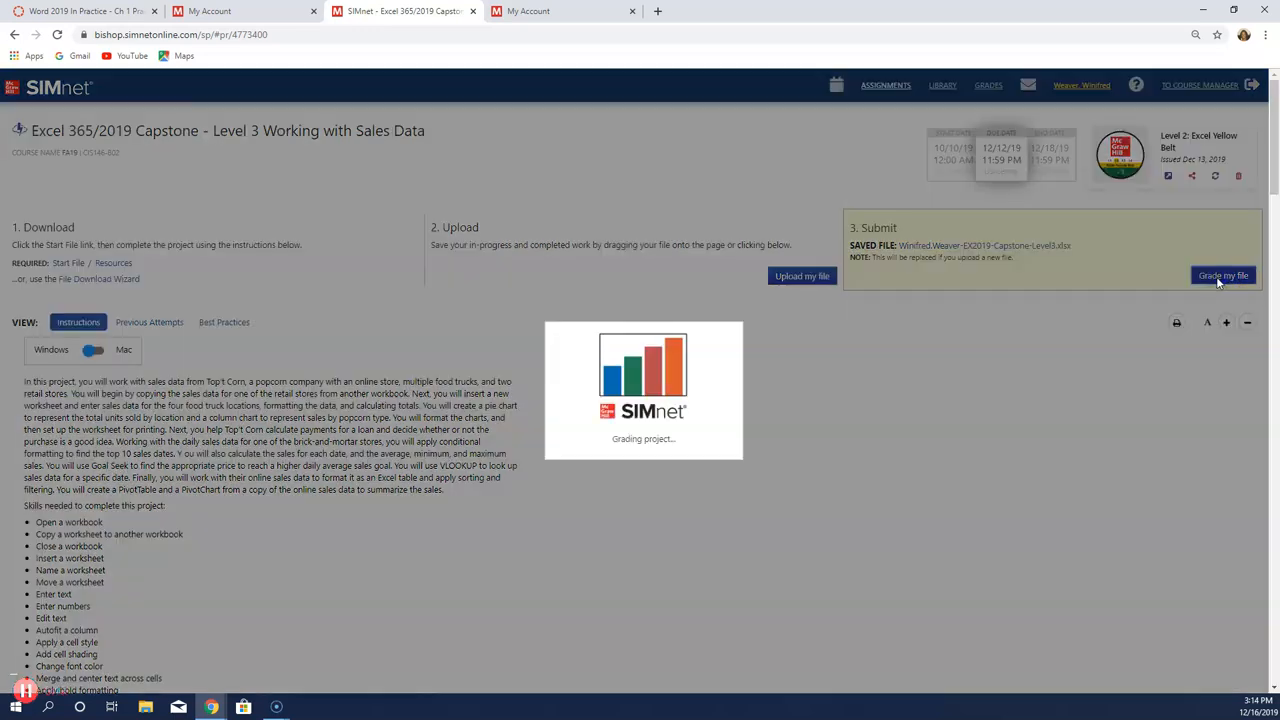